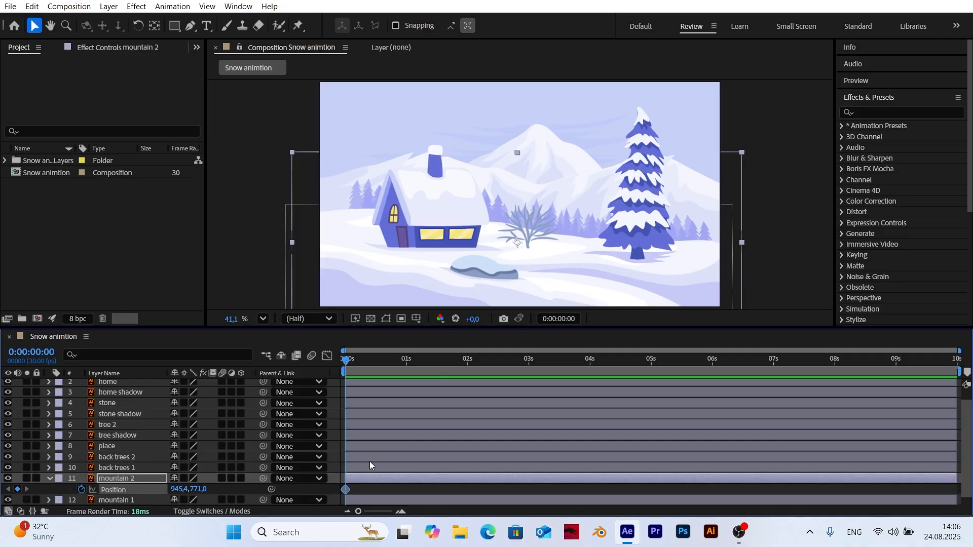
Add Position keyframes to the mountain 2 layer at 0:00:00:10 and 0:00:00:20, keeping its current position
left_click(562, 323)
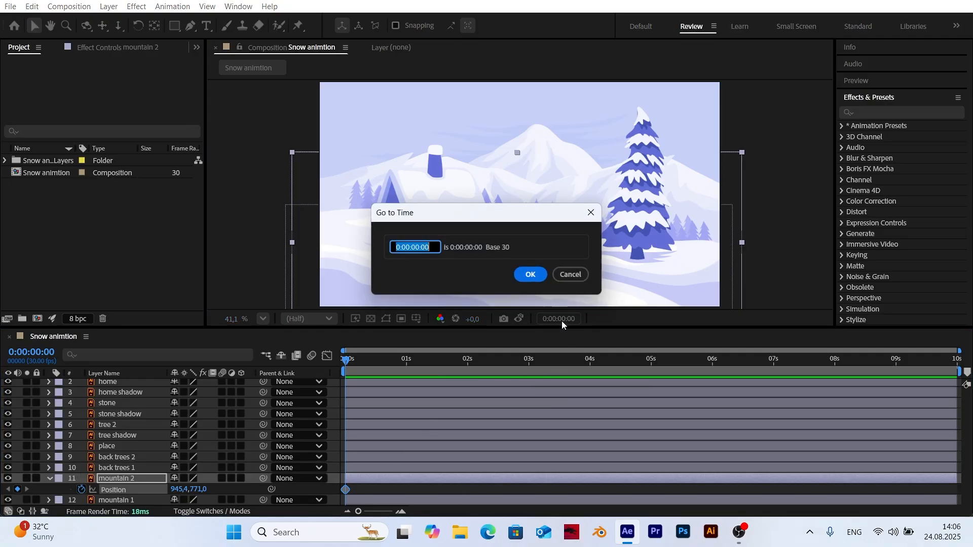
type("+10")
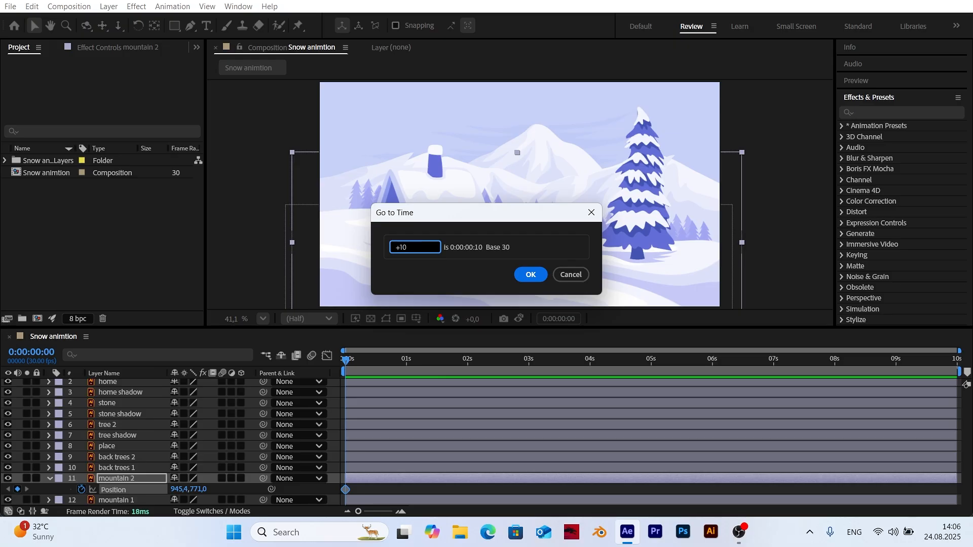
key("Return")
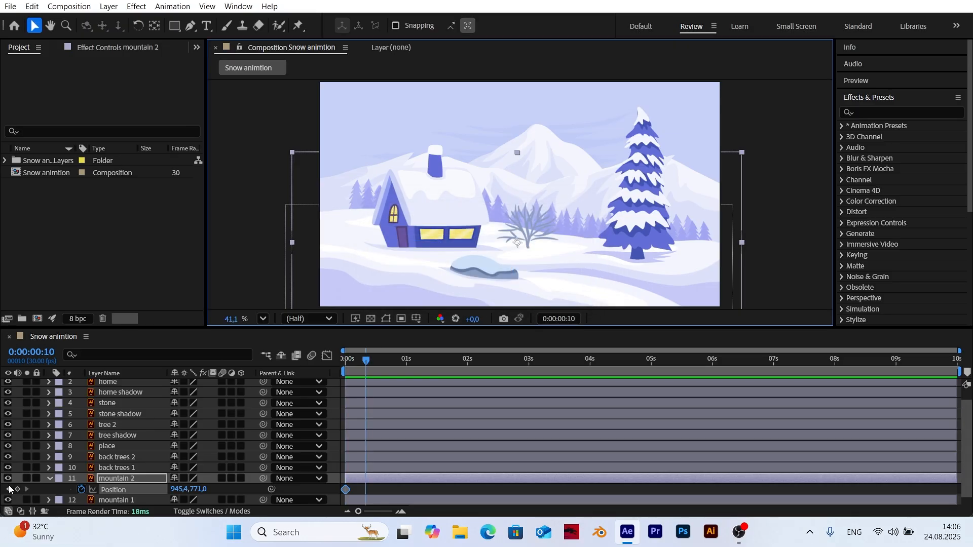
left_click(18, 490)
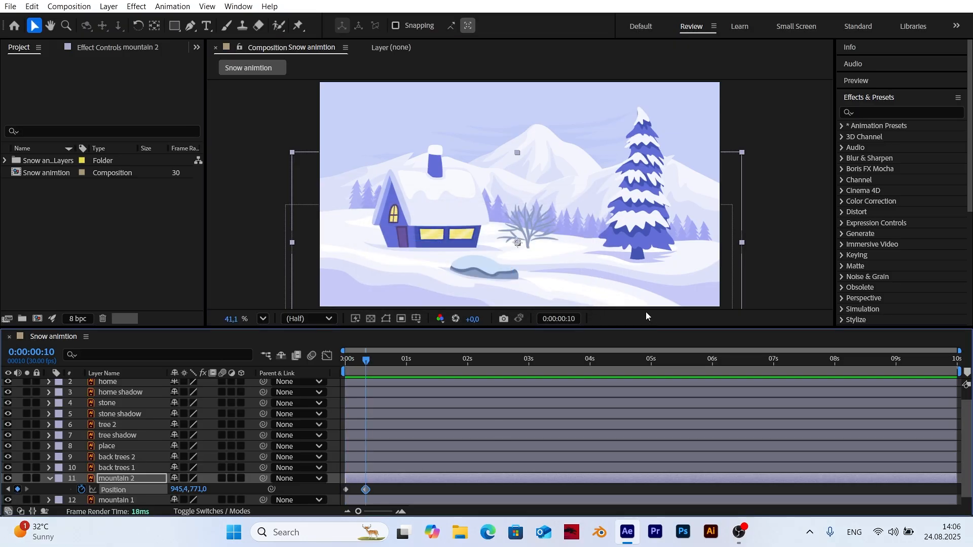
left_click(558, 319)
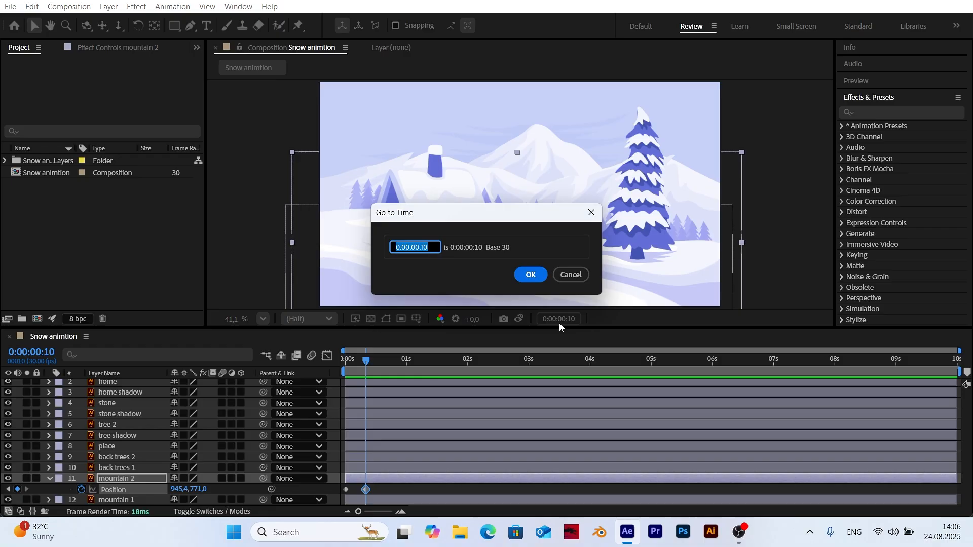
type("+10")
key("Return")
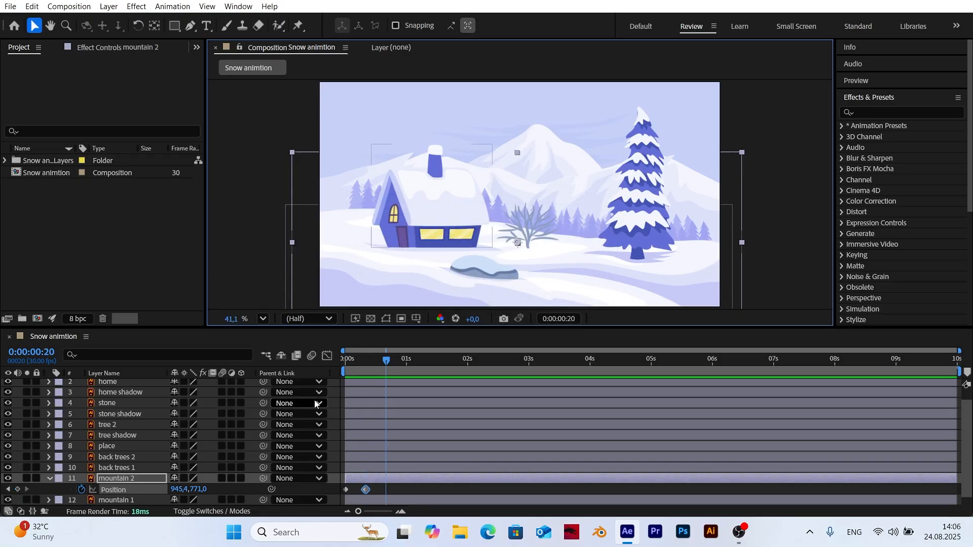
left_click(17, 489)
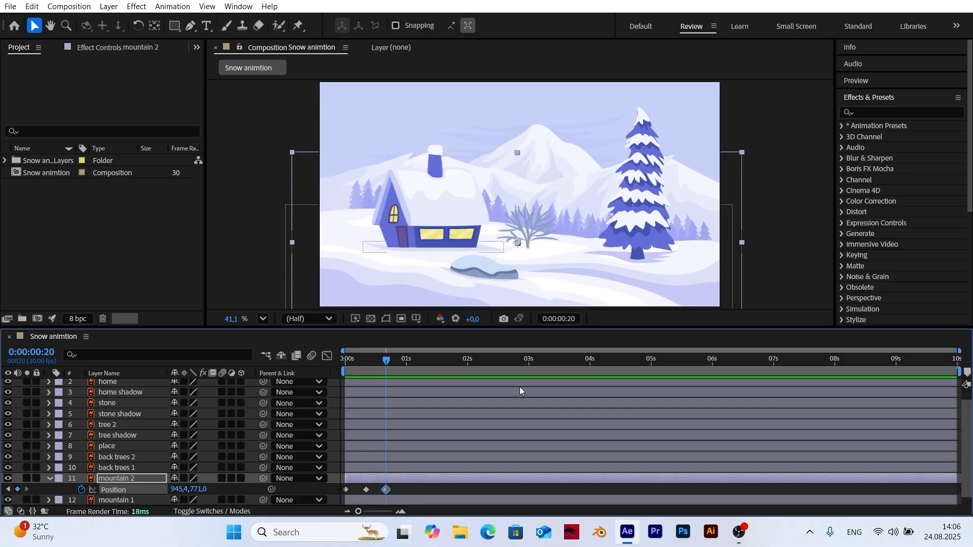
Add two more Position keyframes to mountain 2 at 0:00:01:00 and 0:00:01:10, again 10 frames apart
left_click(558, 320)
type("+10")
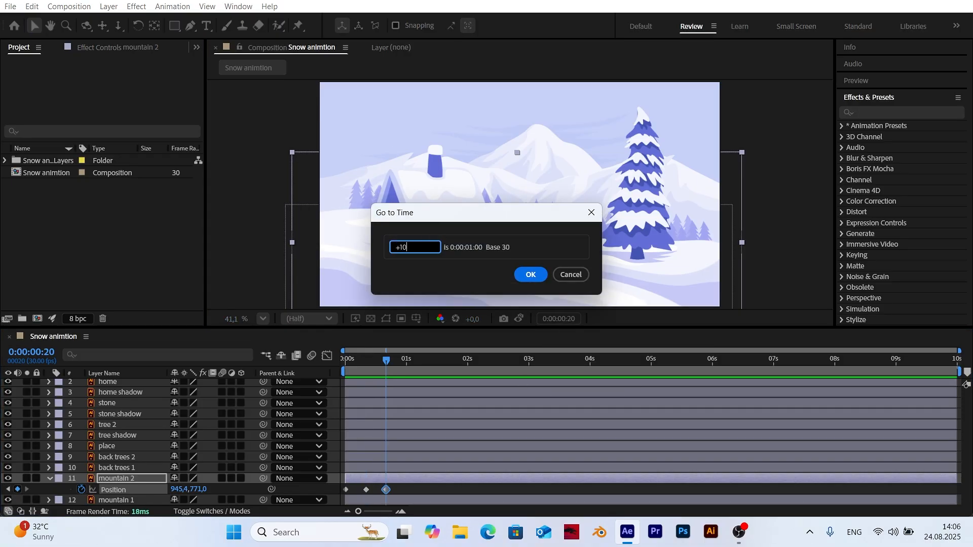
key("Return")
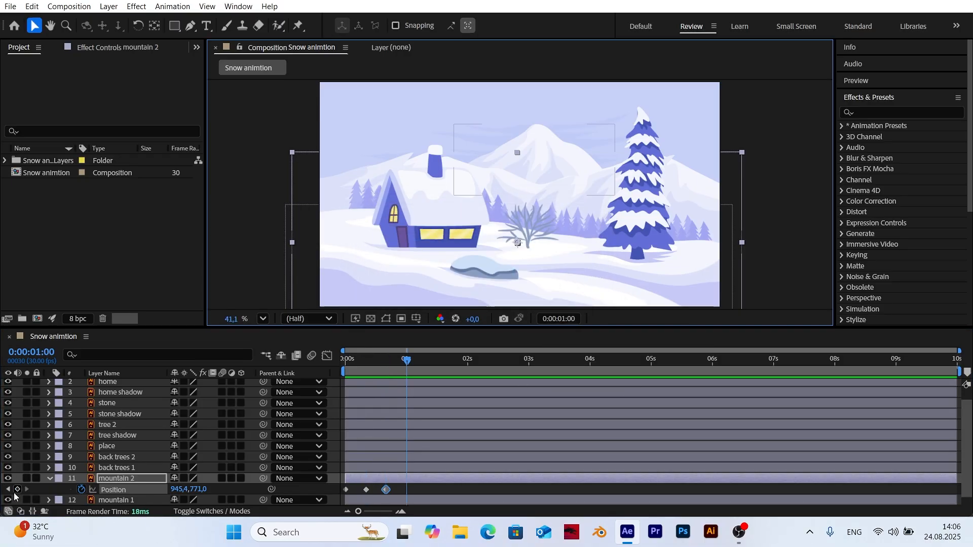
left_click(17, 489)
left_click(559, 319)
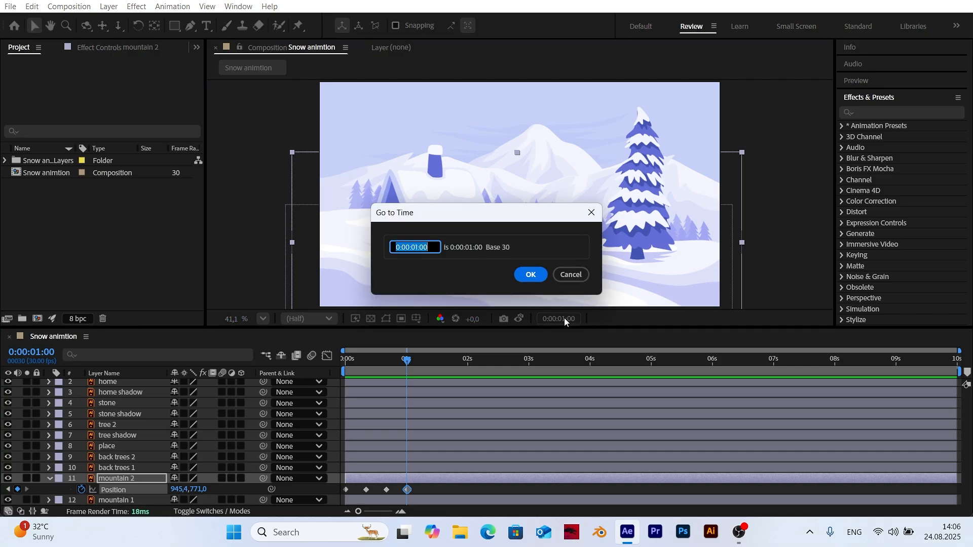
type("+10")
key("Return")
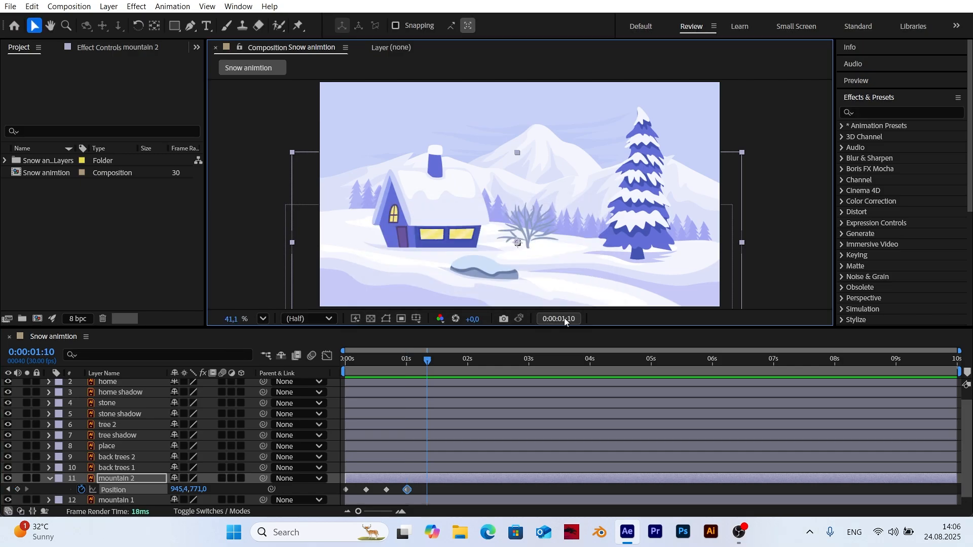
left_click(17, 490)
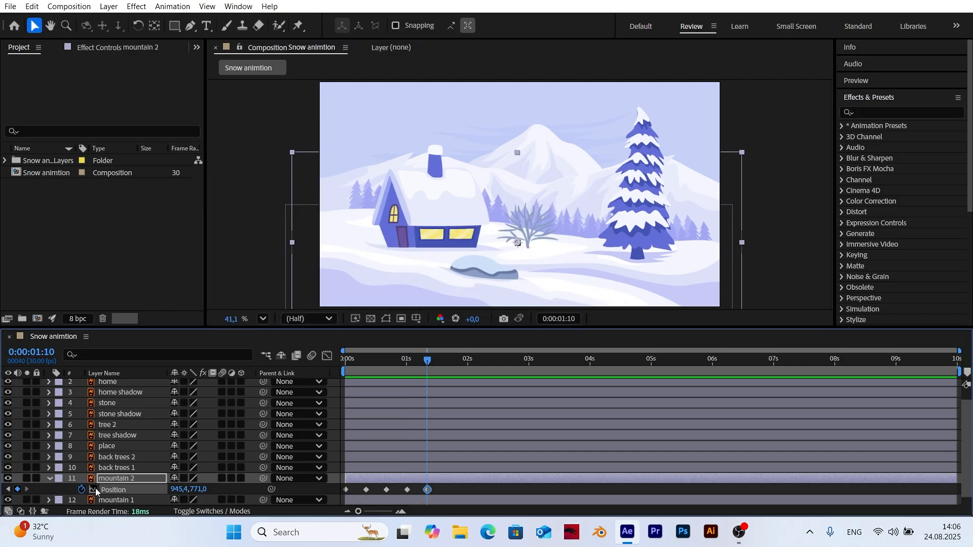
Set mountain 2's vertical Position to 1328 at the first keyframe and 698 at the 0:00:00:10 keyframe
left_click_drag(427, 361, 415, 360)
key("Home")
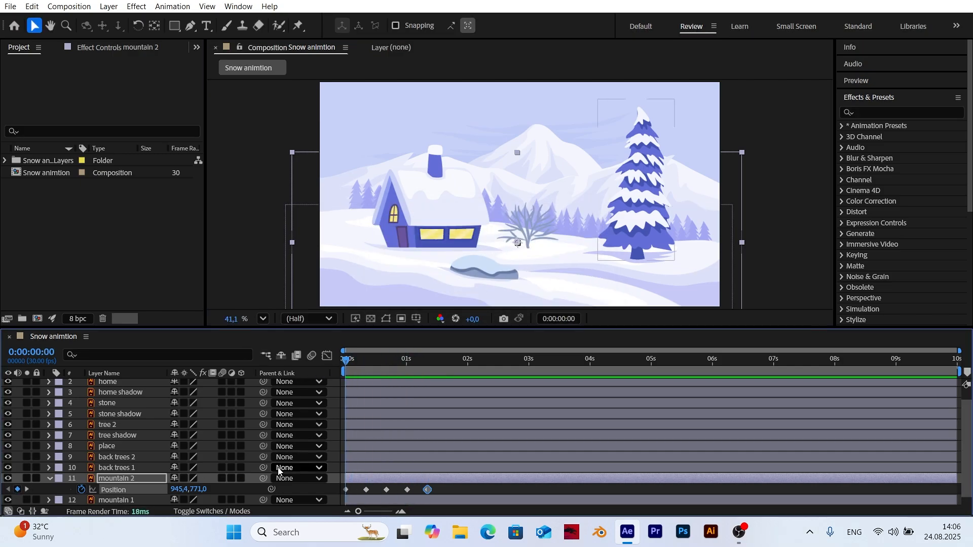
left_click_drag(200, 490, 460, 491)
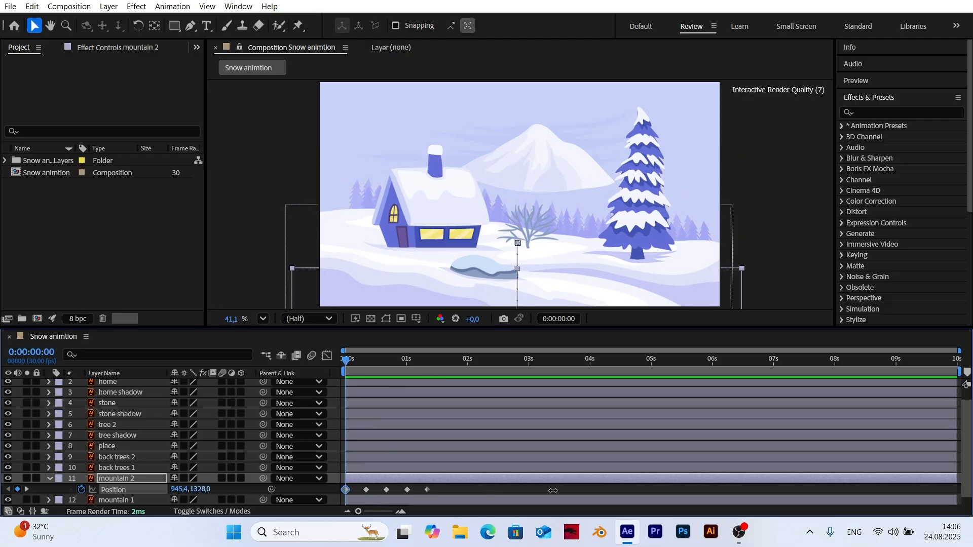
left_click(27, 489)
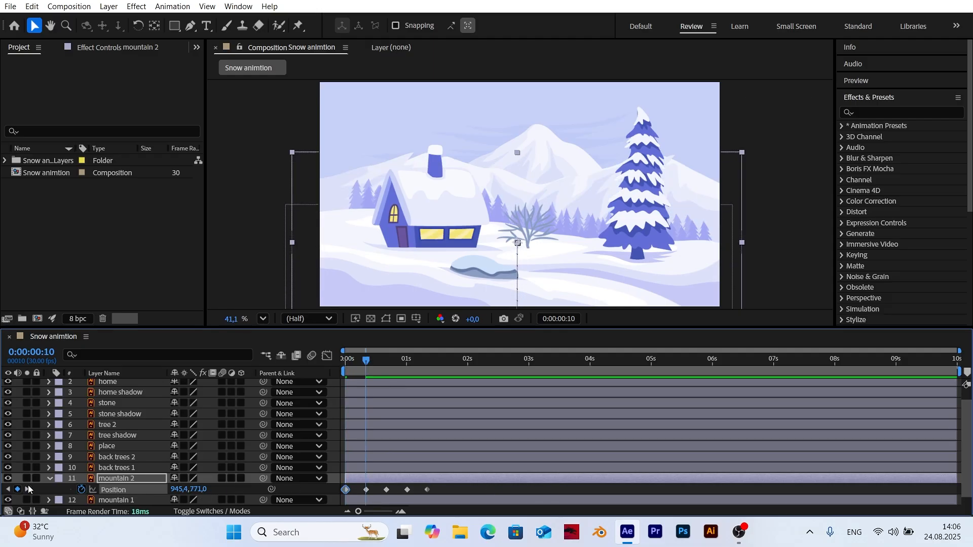
mouse_move(196, 488)
left_mouse_down()
mouse_move(162, 493)
mouse_move(178, 491)
left_mouse_up()
left_click(183, 488)
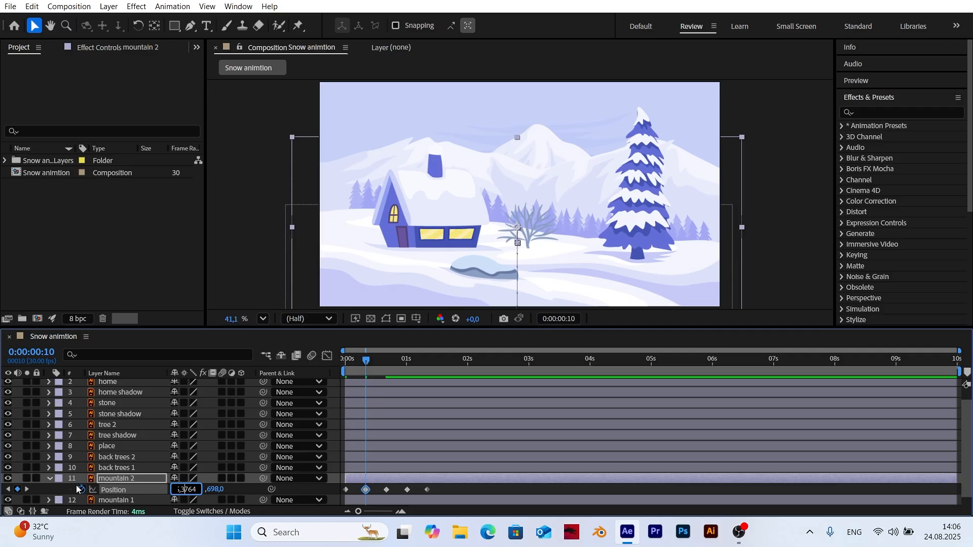
Set mountain 2's vertical Position to 811 at the 0:00:00:20 keyframe and 740 at the 0:00:01:00 keyframe
left_click(27, 489)
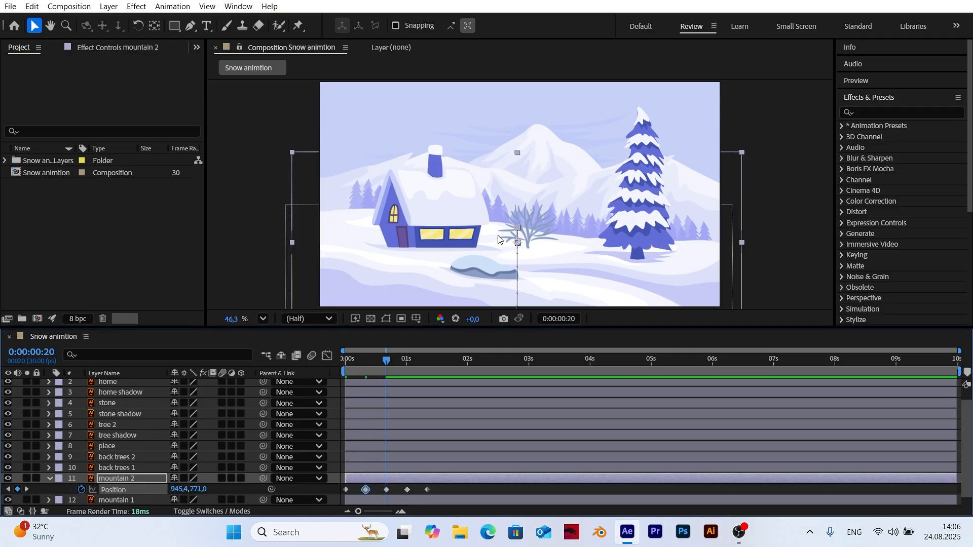
scroll(499, 238, "up", 2)
left_click_drag(201, 489, 217, 491)
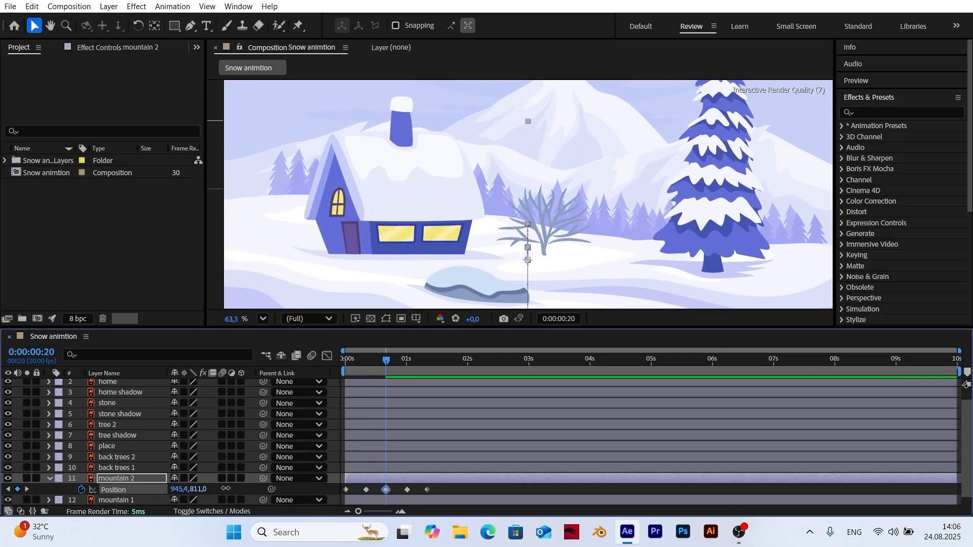
left_click(27, 490)
left_click_drag(204, 488, 185, 487)
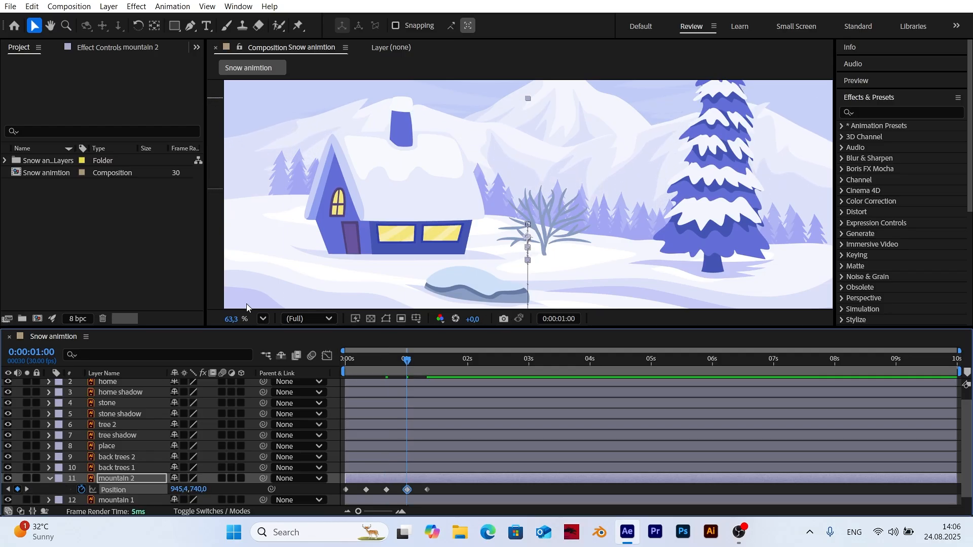
left_click(263, 319)
left_click(304, 66)
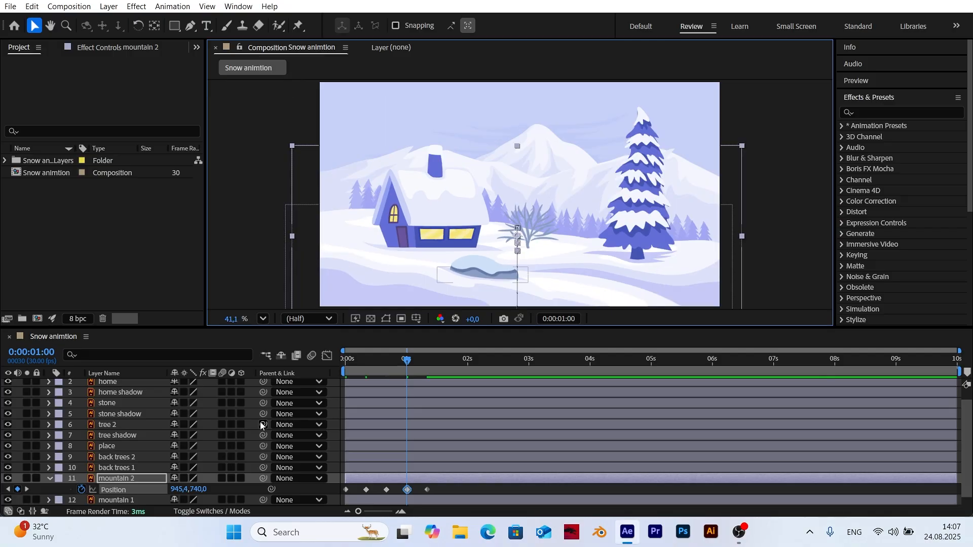
Apply Easy Ease to all five Position keyframes of mountain 2 and preview the animation from the start
left_click(345, 367)
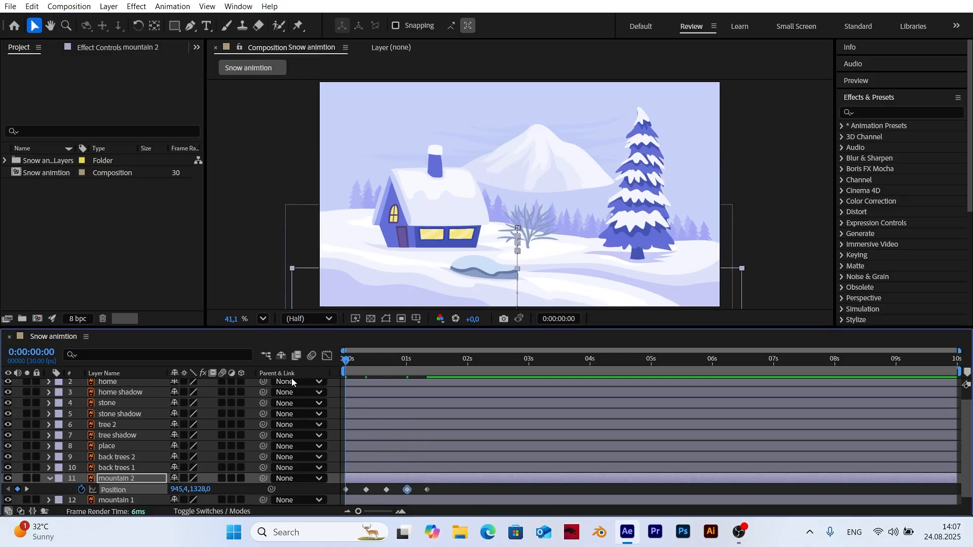
left_click(315, 485)
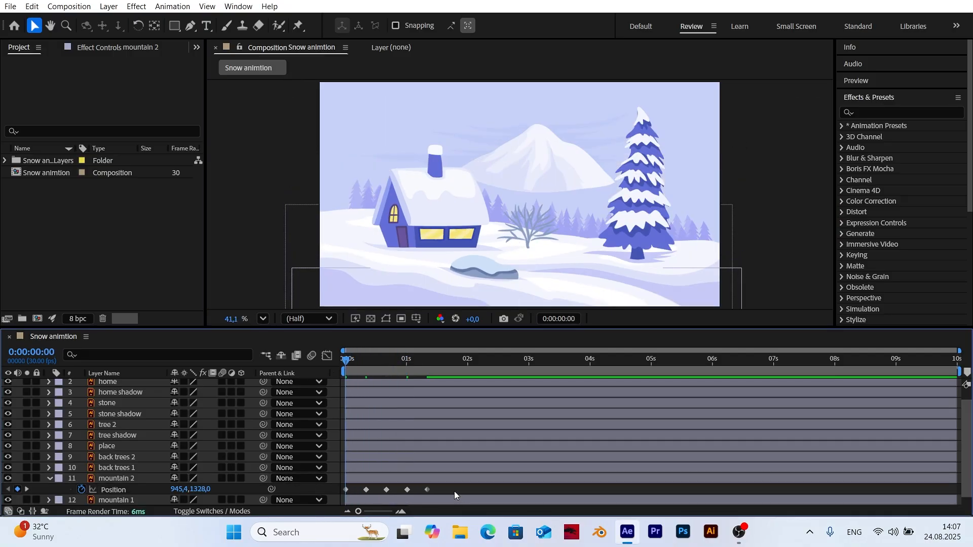
left_click_drag(454, 485, 319, 503)
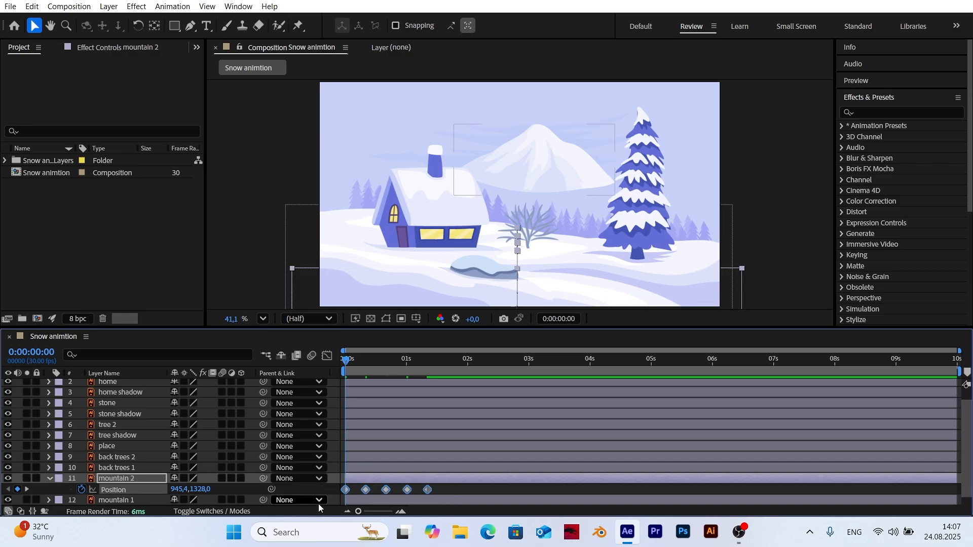
right_click(341, 490)
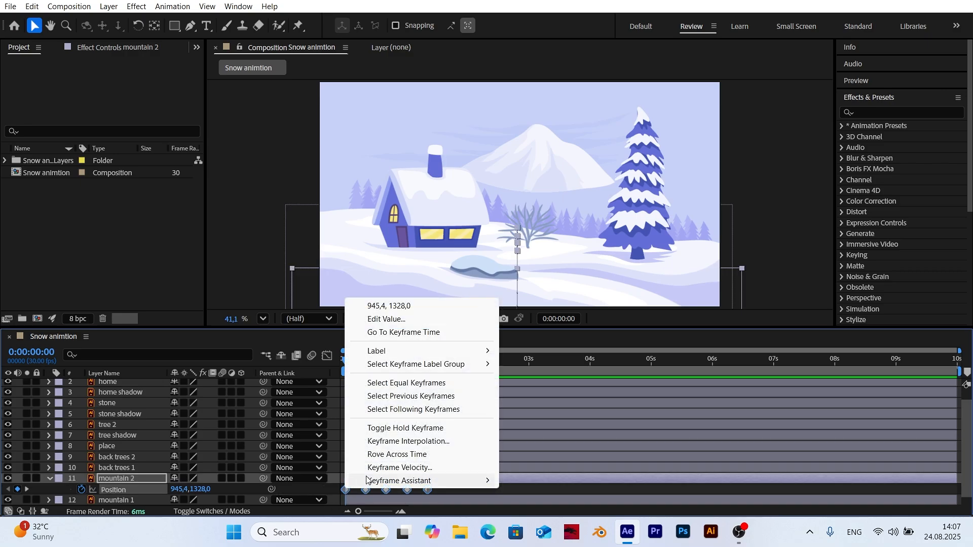
mouse_move(400, 481)
left_click(557, 349)
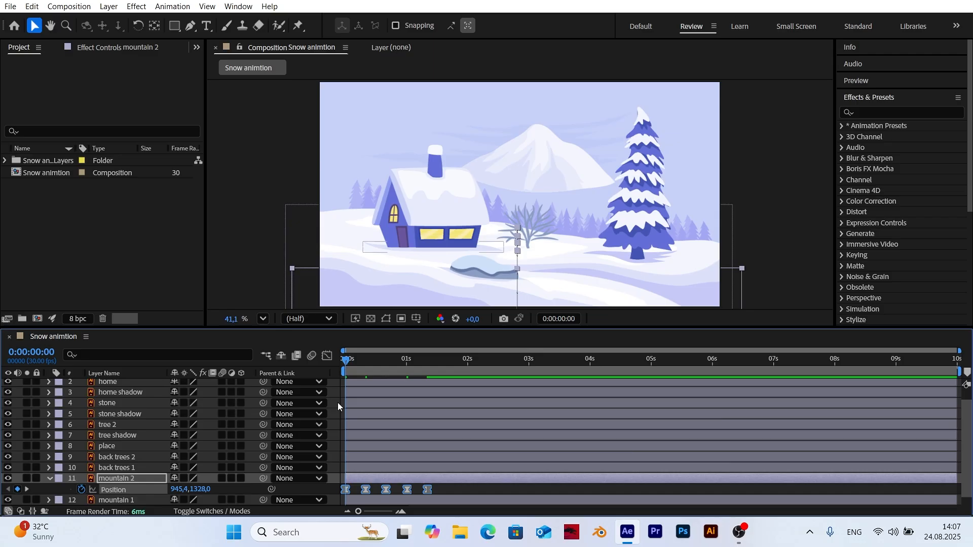
left_click(305, 489)
key("space")
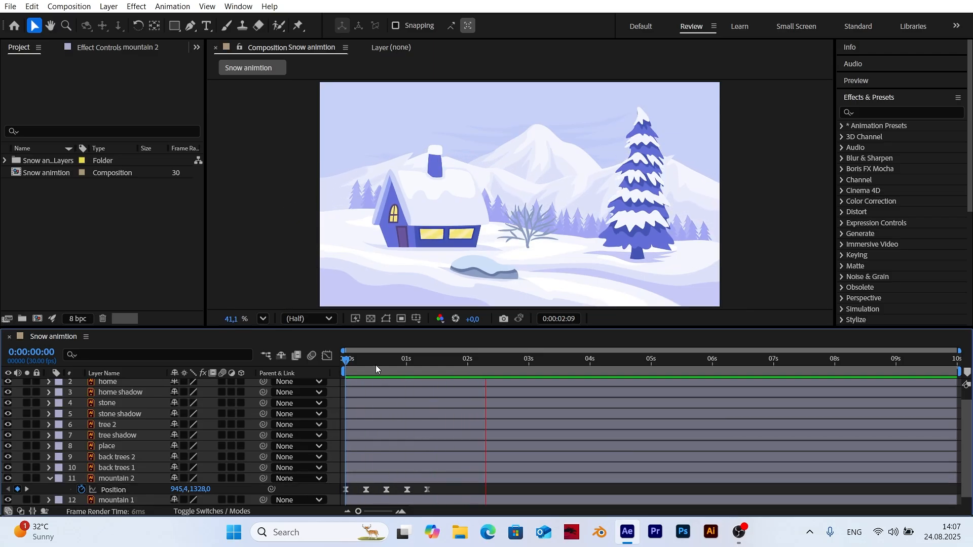
key("space")
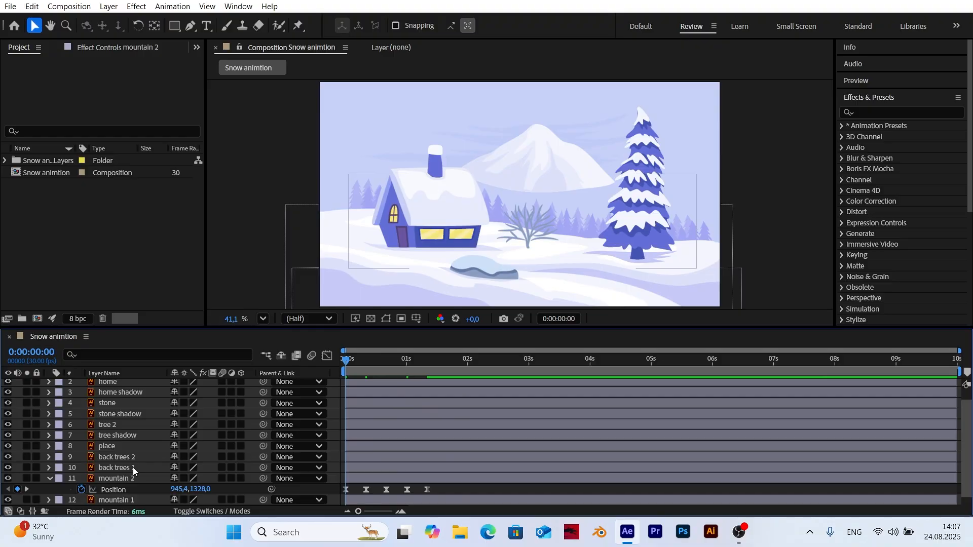
Reveal the Position property of the mountain 1 layer and set its first keyframe at 0:00:00:00
scroll(133, 468, "down", 1)
left_click(117, 490)
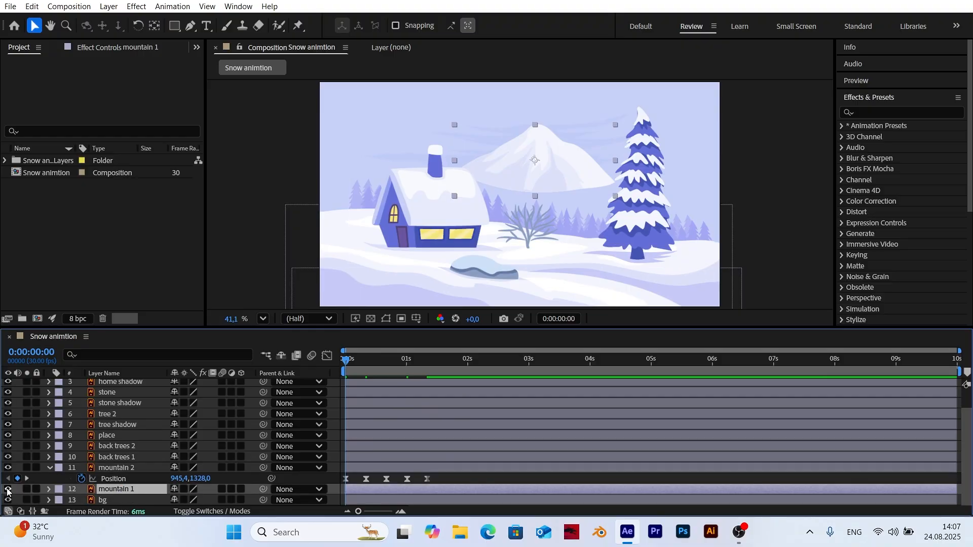
left_click(7, 491)
left_click(7, 491)
key("p")
scroll(132, 494, "down", 1)
left_click(82, 490)
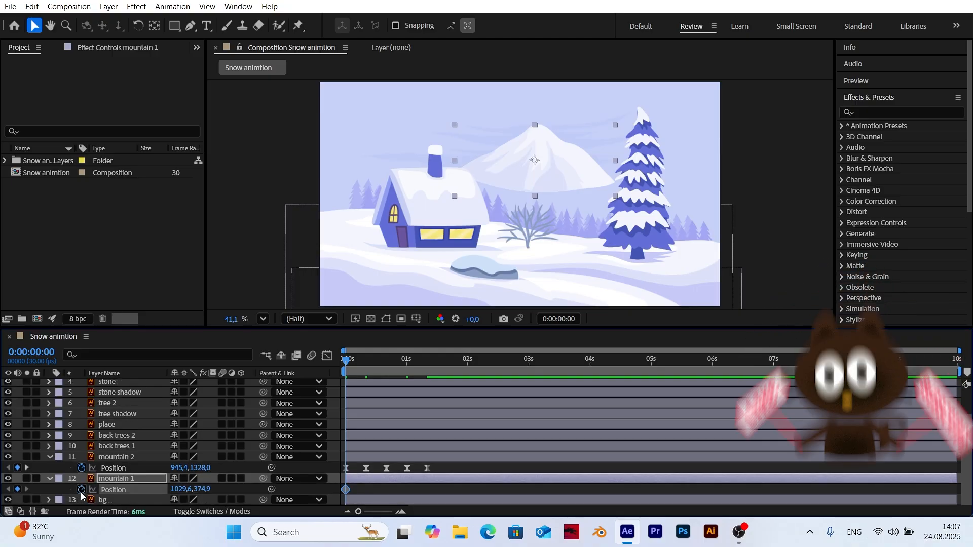
Add Position keyframes to mountain 1 at 0:00:00:10, 0:00:00:20, 0:00:01:00 and 0:00:01:10, matching mountain 2's keyframe times
left_click(27, 468)
left_click(18, 490)
left_click(27, 468)
left_click(17, 490)
left_click(27, 468)
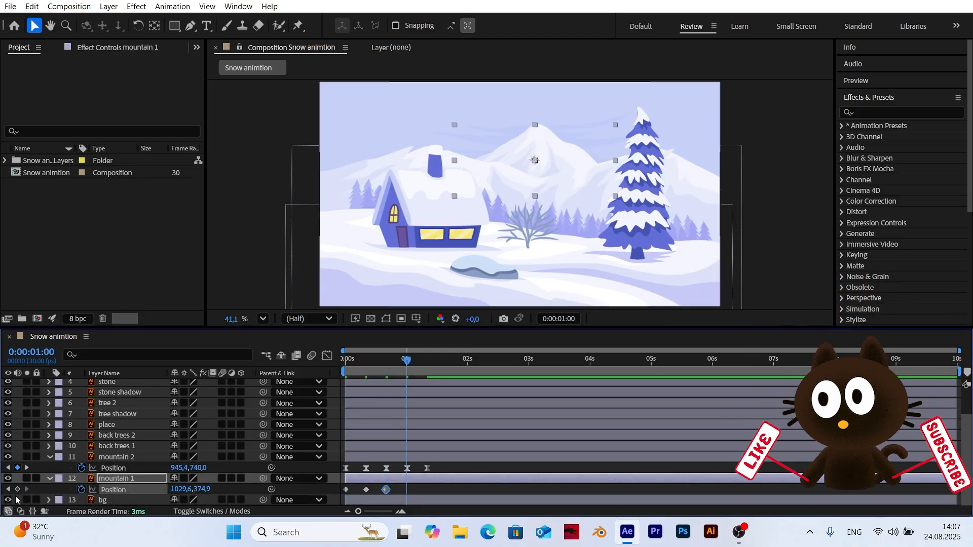
left_click(18, 490)
left_click(27, 468)
left_click(18, 490)
Make mountain 1 bounce vertically: Y Position 1014.9 at 0 s, overshooting upward at frame 10, dipping at frame 20, and 343.9 at 1 s
key("Home")
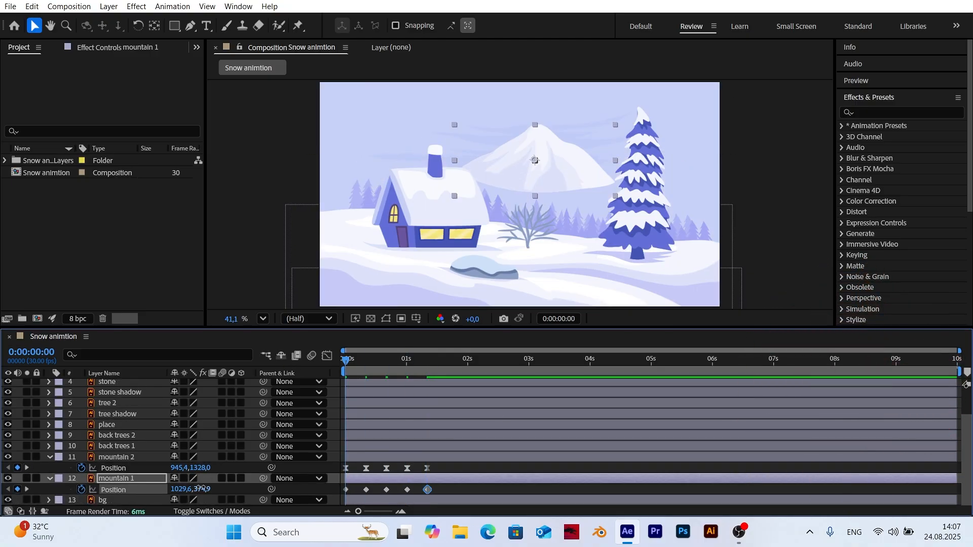
mouse_move(201, 489)
left_mouse_down()
mouse_move(549, 489)
mouse_move(159, 490)
mouse_move(232, 492)
mouse_move(191, 490)
left_mouse_up()
left_click(27, 489)
left_click(156, 490)
left_click(27, 490)
left_click(27, 490)
scroll(503, 117, "up", 1)
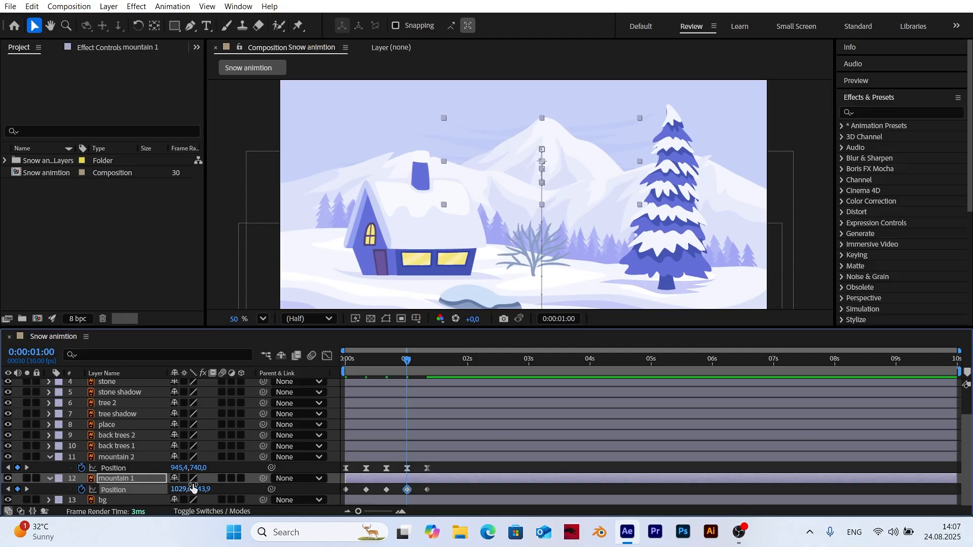
left_click(262, 318)
left_click(283, 64)
Apply Easy Ease to all Position keyframes of mountain 1 and preview the animation from the start
left_click_drag(407, 359, 346, 360)
left_click(427, 487)
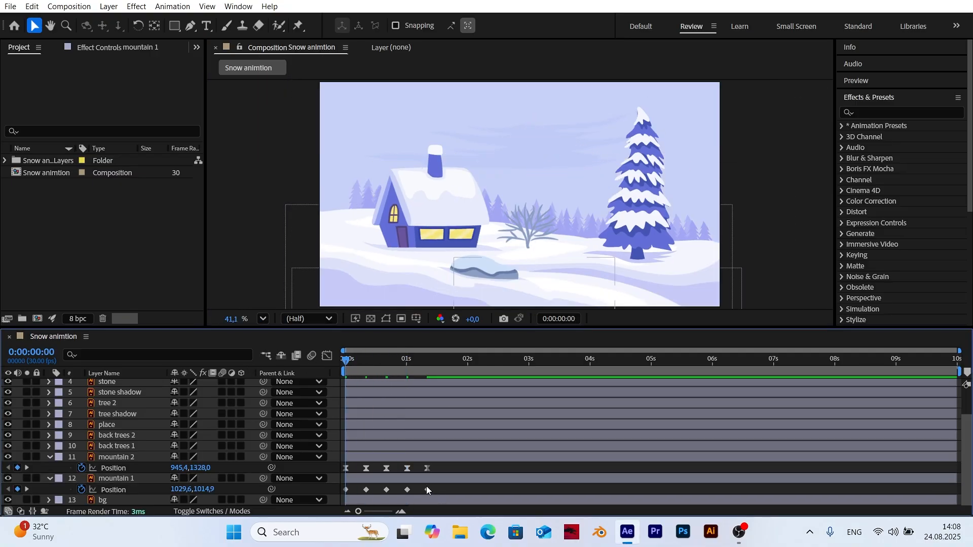
left_click_drag(429, 487, 346, 492)
right_click(347, 490)
mouse_move(385, 482)
left_click(527, 379)
left_click(298, 488)
key("space")
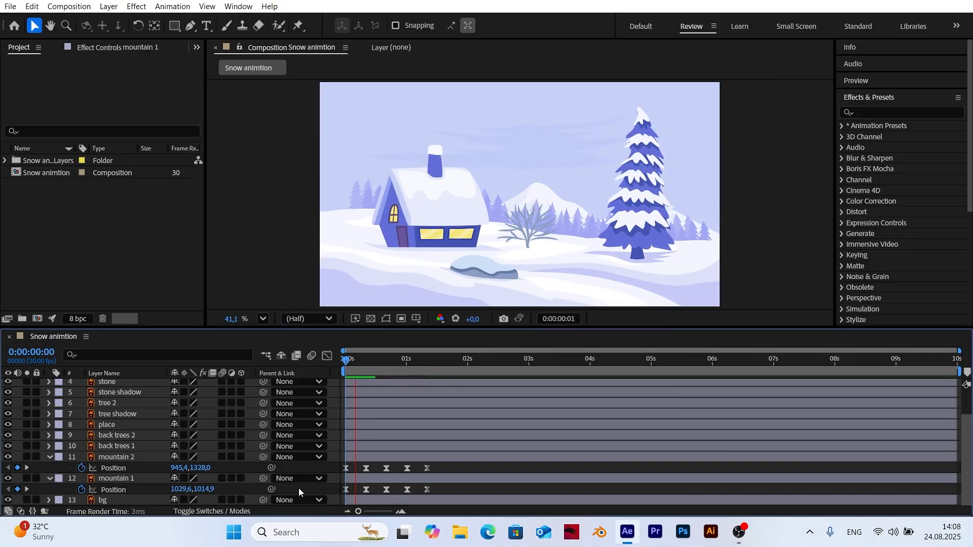
left_click(345, 362)
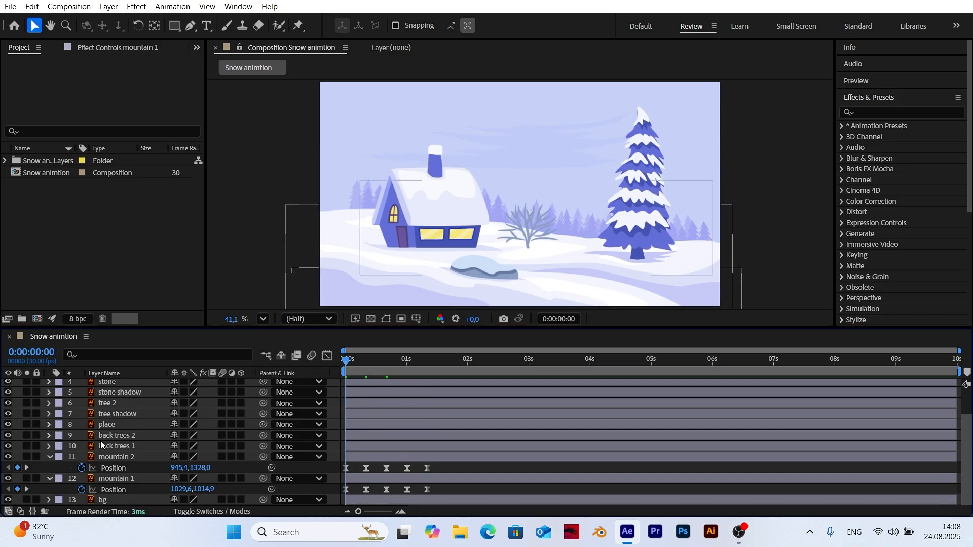
Delay the mountain 1 layer so it starts about 3 frames into the composition, and preview the staggered mountains
left_click(49, 458)
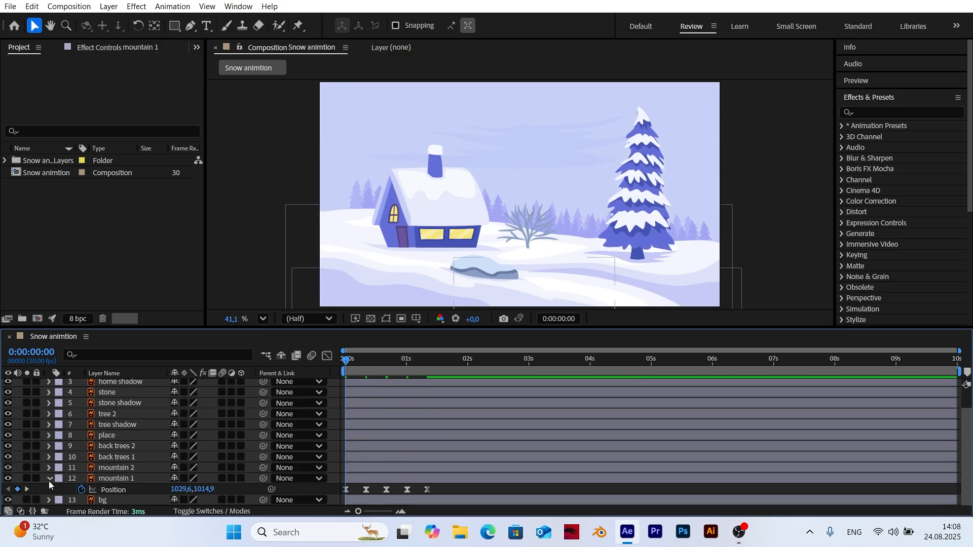
left_click(49, 479)
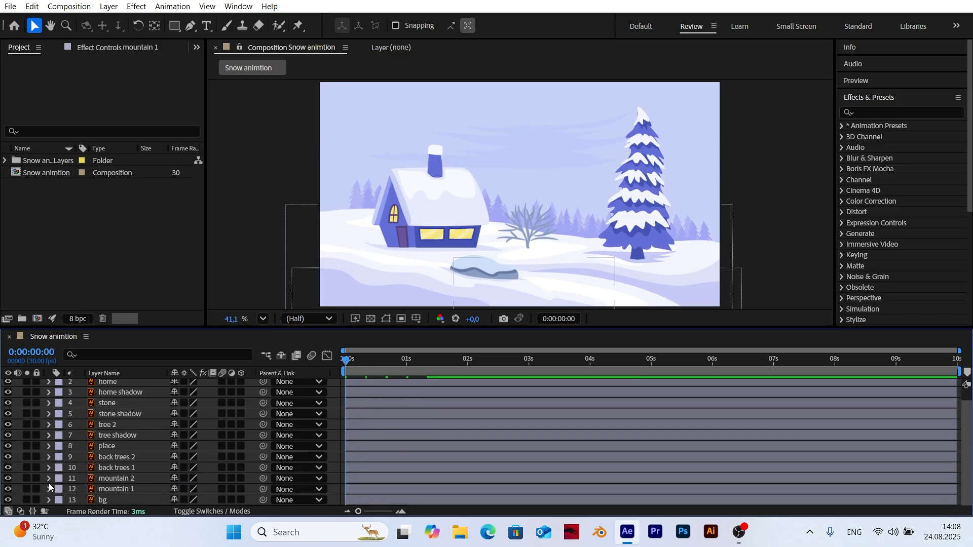
left_click(107, 490)
left_click(381, 492)
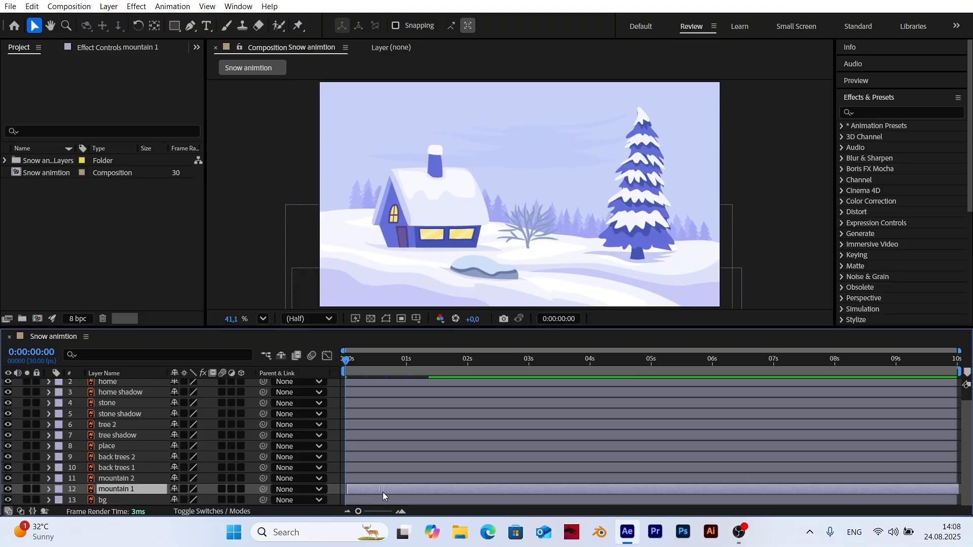
left_click_drag(383, 493, 389, 492)
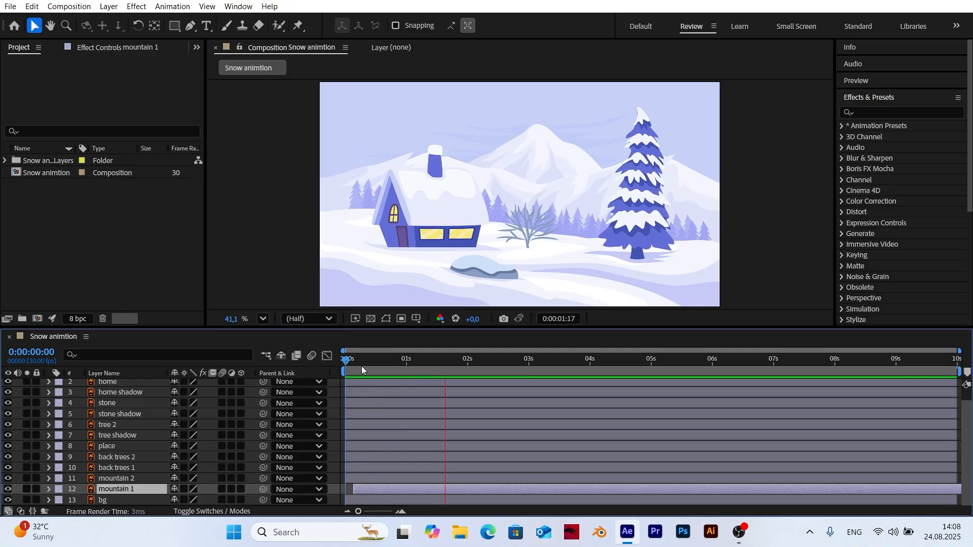
key("space")
key("space")
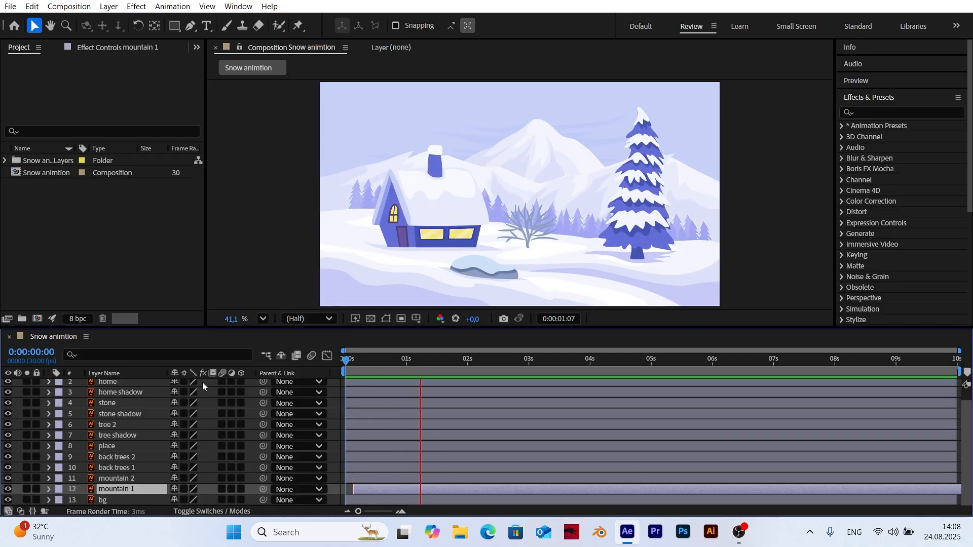
key("space")
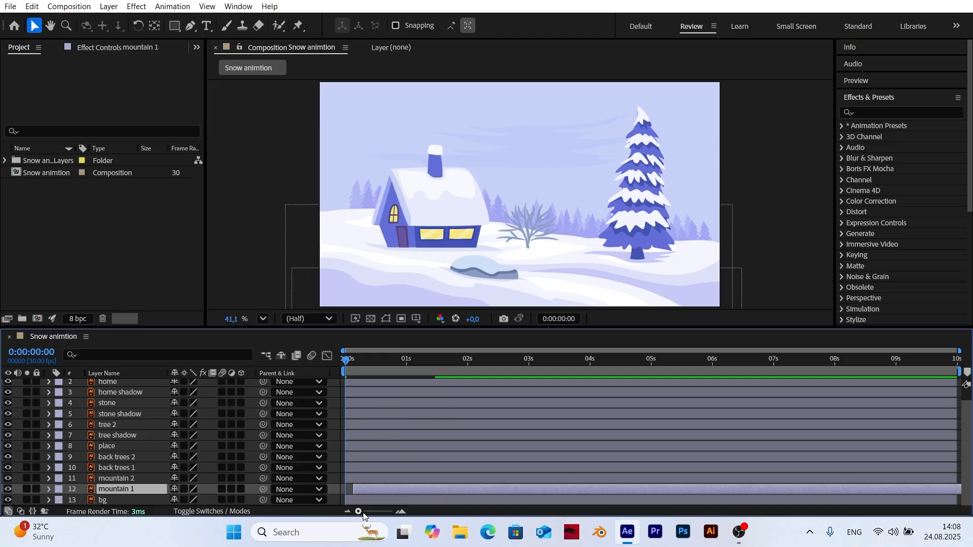
left_click_drag(362, 513, 388, 491)
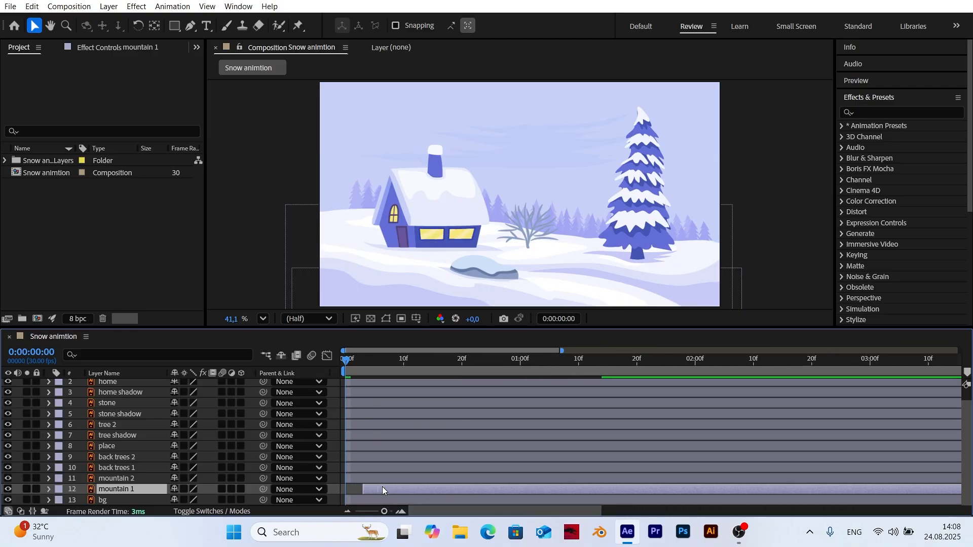
key("space")
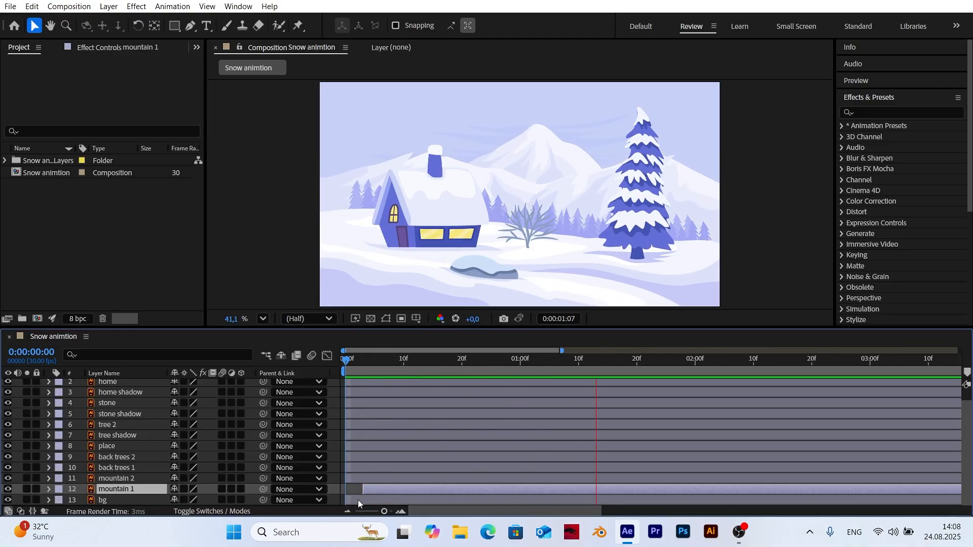
left_click_drag(384, 512, 339, 518)
left_click_drag(359, 360, 291, 359)
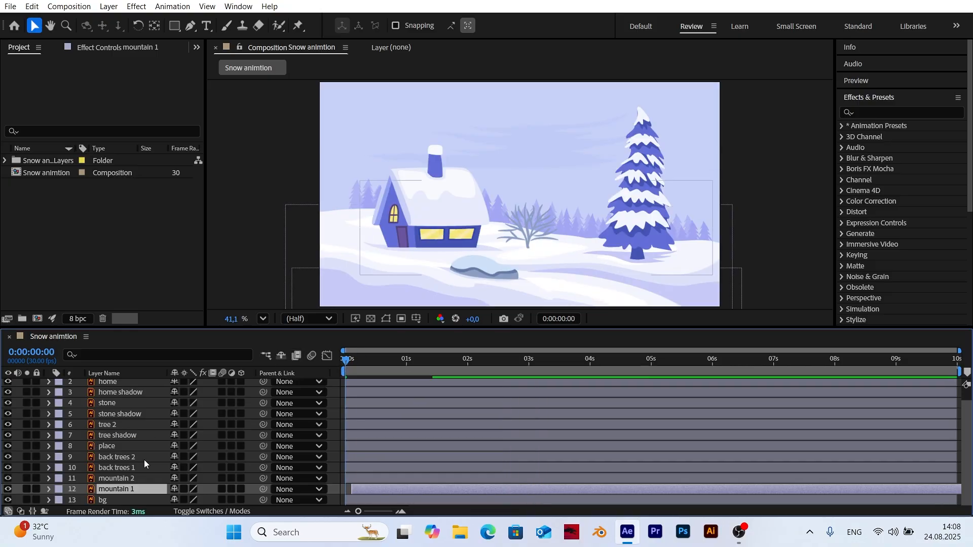
Reveal the Position property of back trees 1 and mountain 2, and set back trees 1's first Position keyframe at 0:00:00:00
left_click(126, 467)
key("p")
left_click(130, 479)
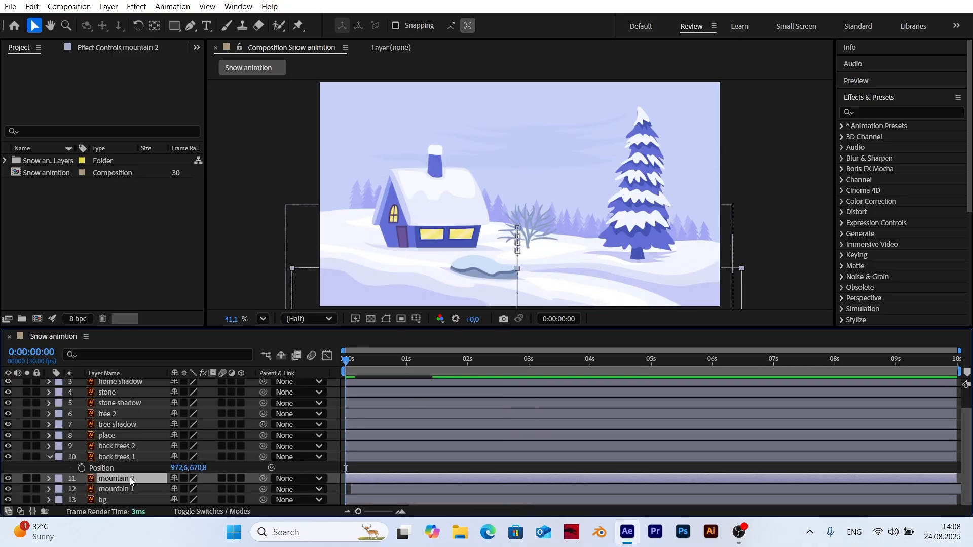
key("p")
left_click(82, 468)
Add Position keyframes to back trees 1 at 0:00:00:10, 0:00:00:20, 0:00:01:00 and 0:00:01:10, matching mountain 2's keyframe times
left_click(27, 490)
left_click(17, 468)
left_click(26, 489)
left_click(17, 469)
left_click(27, 490)
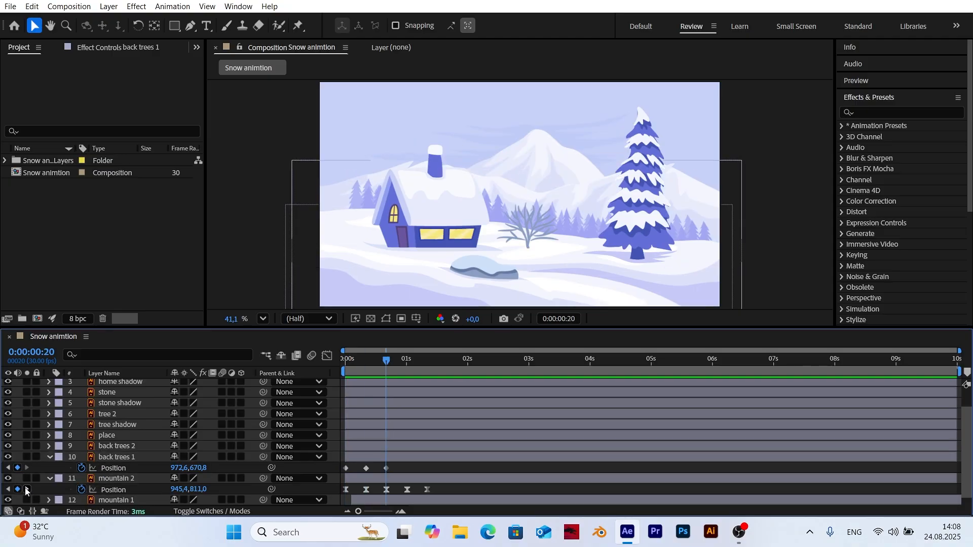
left_click(17, 469)
left_click(27, 490)
left_click(17, 468)
Make back trees 1 bounce vertically: Y Position 926.8 at 0 s, adjusted at frame 10, 700.8 at frame 20, and 652.8 at 1 s
left_click_drag(428, 360, 325, 361)
left_click(298, 470)
left_click_drag(199, 469, 355, 474)
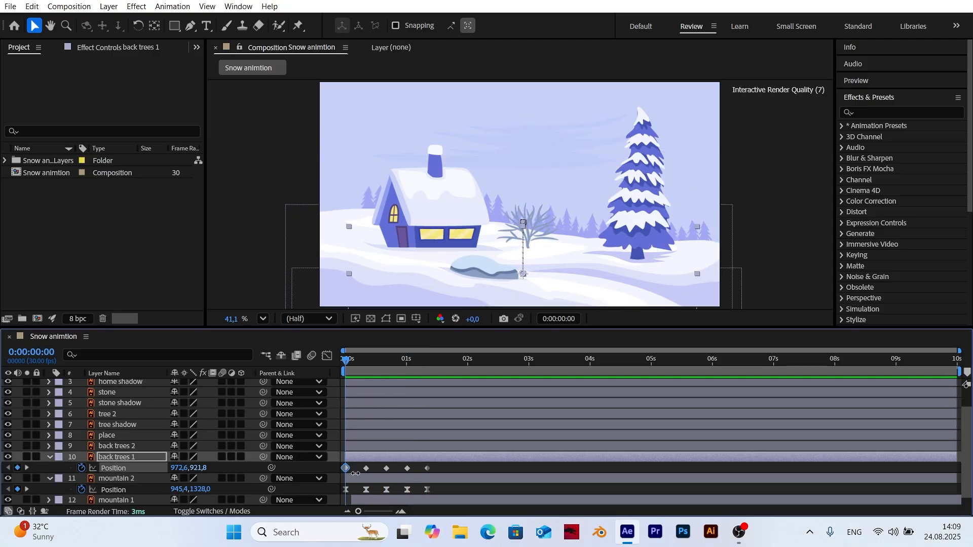
left_click(27, 468)
mouse_move(202, 469)
left_mouse_down()
mouse_move(178, 471)
mouse_move(211, 469)
left_mouse_up()
left_click(27, 469)
scroll(580, 209, "up", 3)
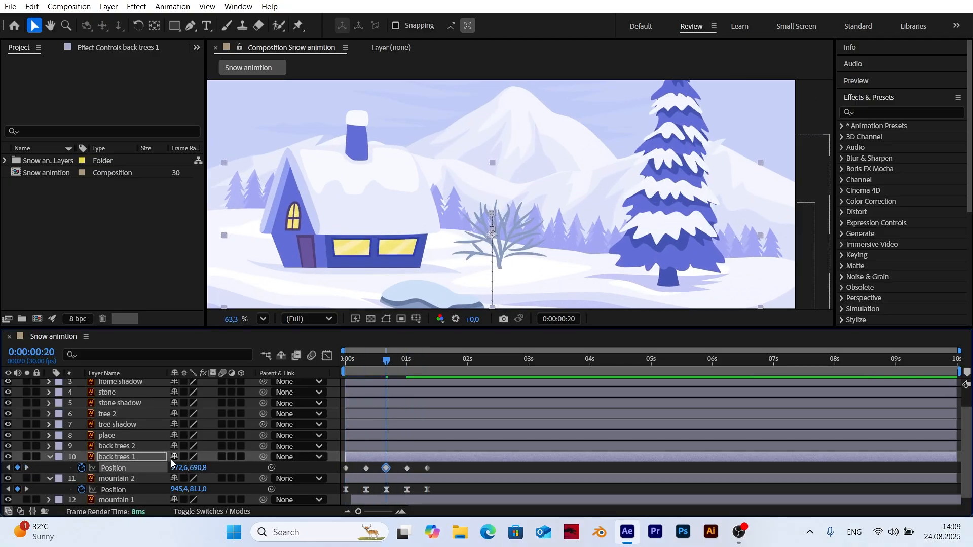
key("k")
left_click(263, 319)
left_click(294, 83)
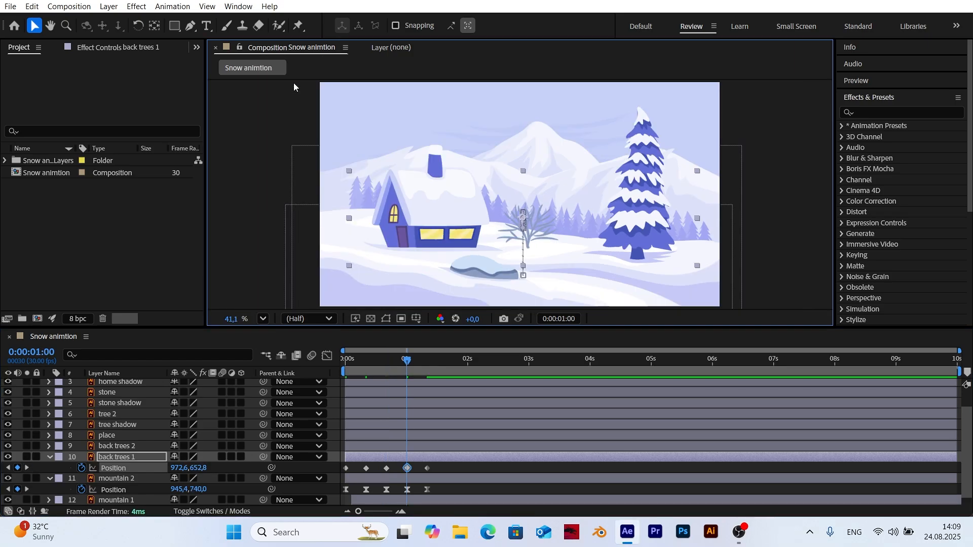
Apply Easy Ease to all Position keyframes of back trees 1
left_click_drag(407, 360, 264, 366)
left_click_drag(299, 472, 430, 466)
right_click(430, 466)
mouse_move(484, 458)
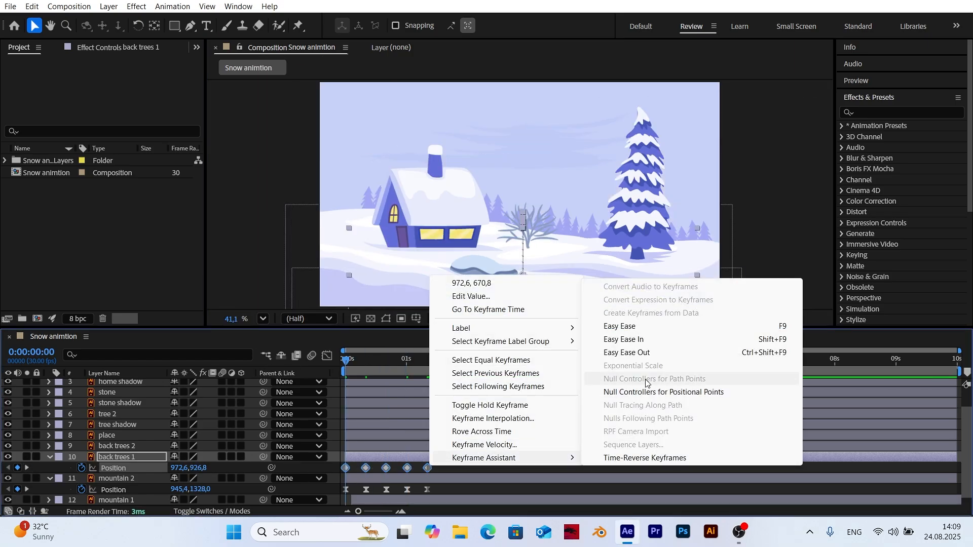
left_click(620, 327)
left_click(309, 464)
Reveal the Position property of back trees 2 and set its first keyframe at 0:00:00:00
left_click(124, 446)
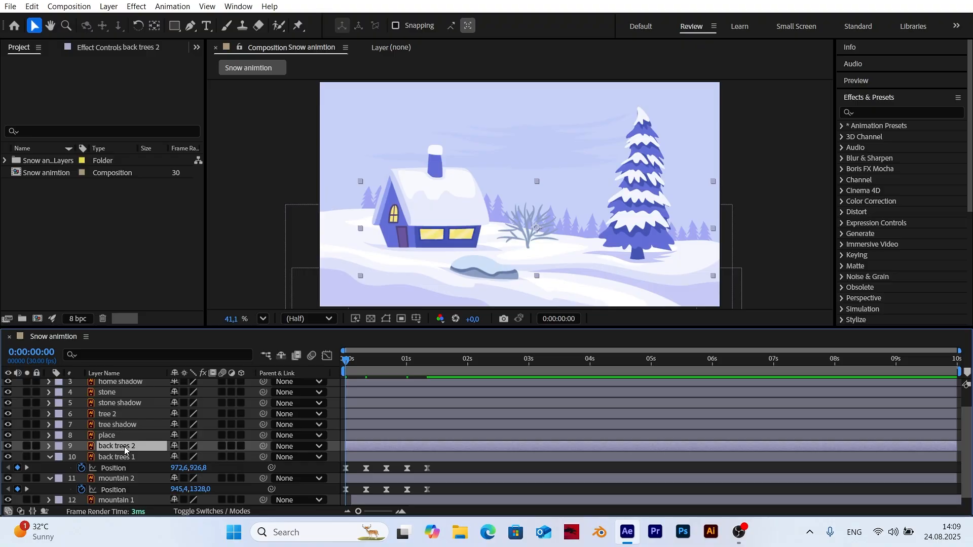
key("p")
left_click(82, 458)
Add Position keyframes to back trees 2 at 0:00:00:10, 0:00:00:20, 0:00:01:00 and 0:00:01:10, matching back trees 1's keyframe times
key("shift+Page_Down")
left_click(18, 457)
key("shift+Page_Down")
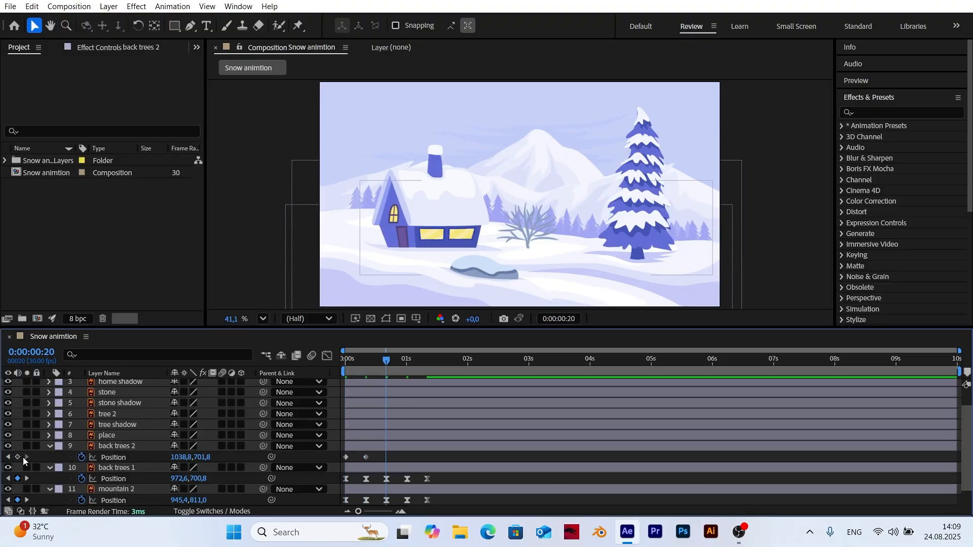
left_click(18, 457)
left_click(26, 479)
left_click(18, 457)
left_click(27, 479)
left_click(18, 457)
Make back trees 2 bounce vertically: lowered out of view at 0 s, adjusted at frames 10 and 20, and Y Position 678.8 at 1 s
left_click_drag(427, 360, 314, 366)
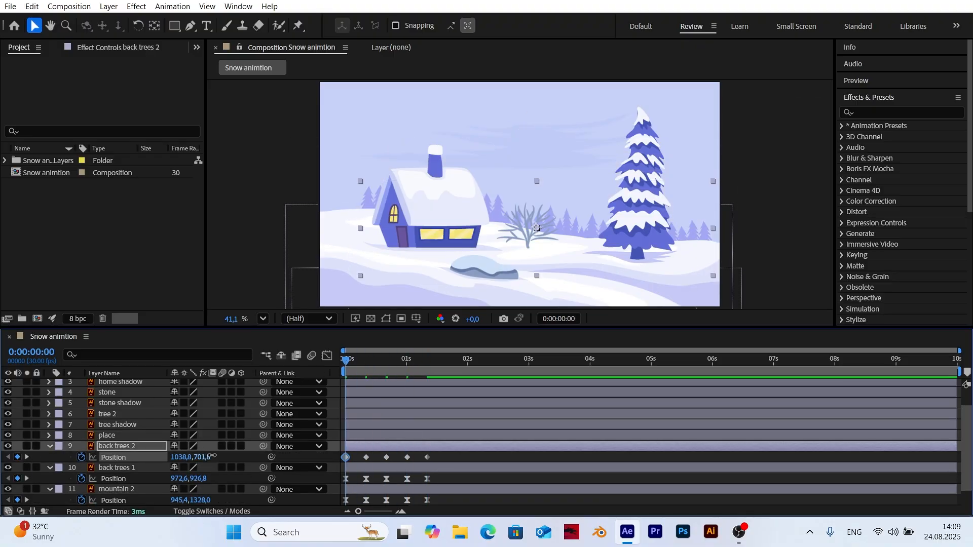
left_click_drag(208, 456, 322, 457)
left_click(26, 457)
mouse_move(197, 458)
left_mouse_down()
mouse_move(169, 458)
mouse_move(221, 457)
mouse_move(191, 457)
left_mouse_up()
left_click(26, 457)
scroll(511, 215, "up", 3)
left_click(26, 458)
left_click(263, 319)
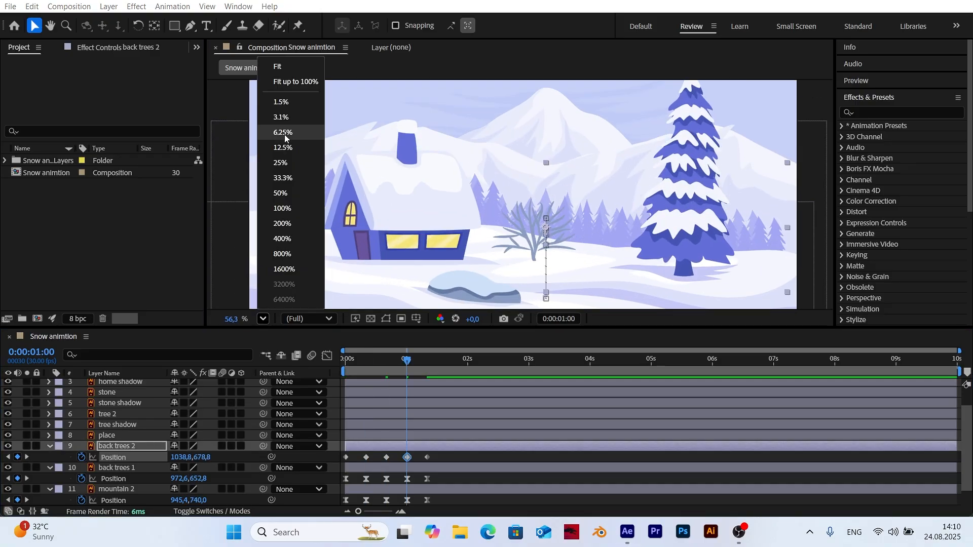
left_click(291, 82)
Apply Easy Ease to all Position keyframes of back trees 2
left_click_drag(452, 452, 336, 460)
right_click(347, 457)
mouse_move(402, 452)
left_click(543, 321)
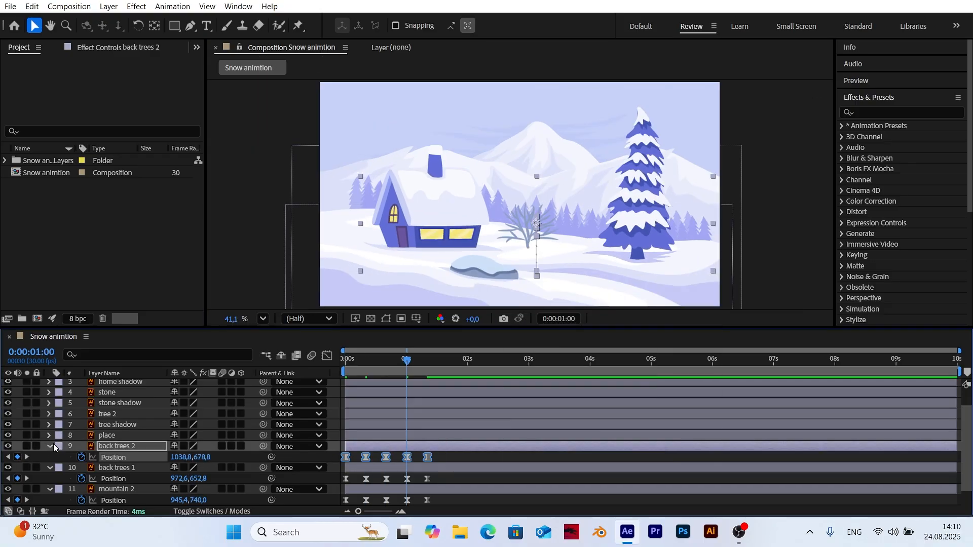
Stagger the back trees so back trees 1 starts at about frame 7 and back trees 2 at about frame 10, and preview
left_click(49, 446)
left_click(49, 457)
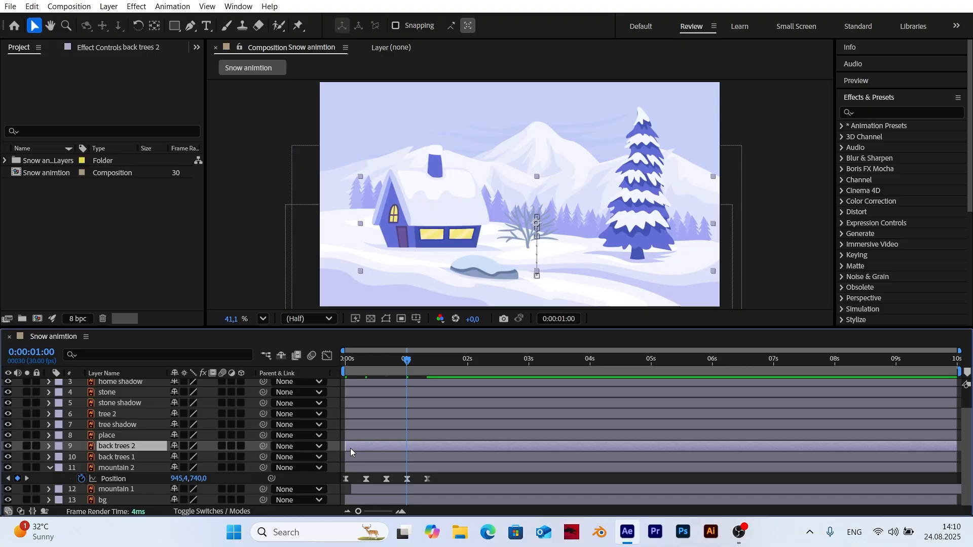
left_click(49, 467)
left_click_drag(407, 361, 345, 362)
left_click(113, 467, "shift")
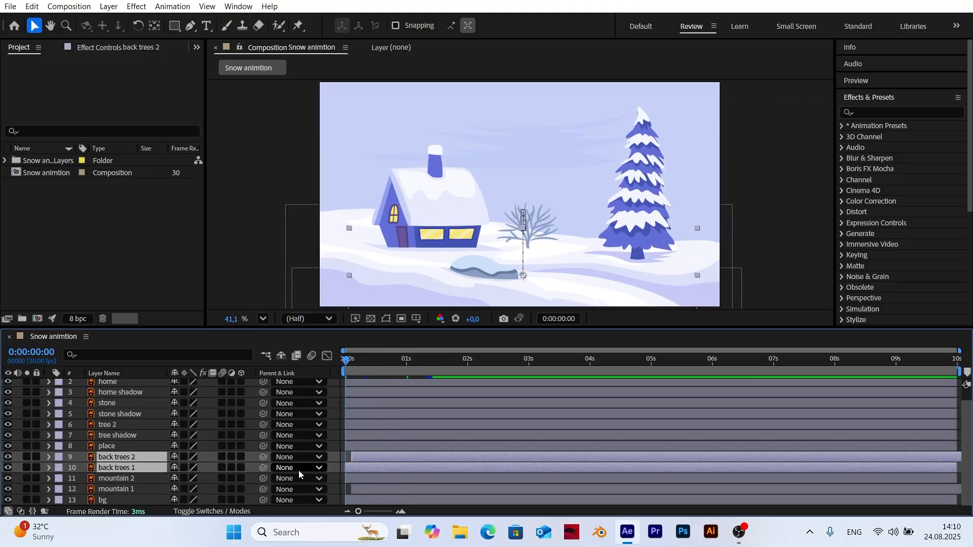
left_click_drag(355, 471, 372, 466)
key("space")
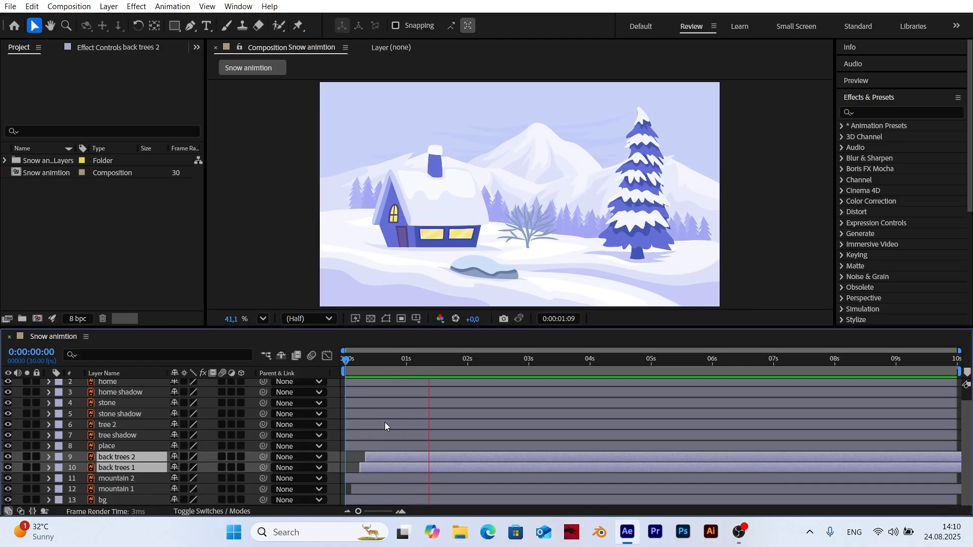
key("space")
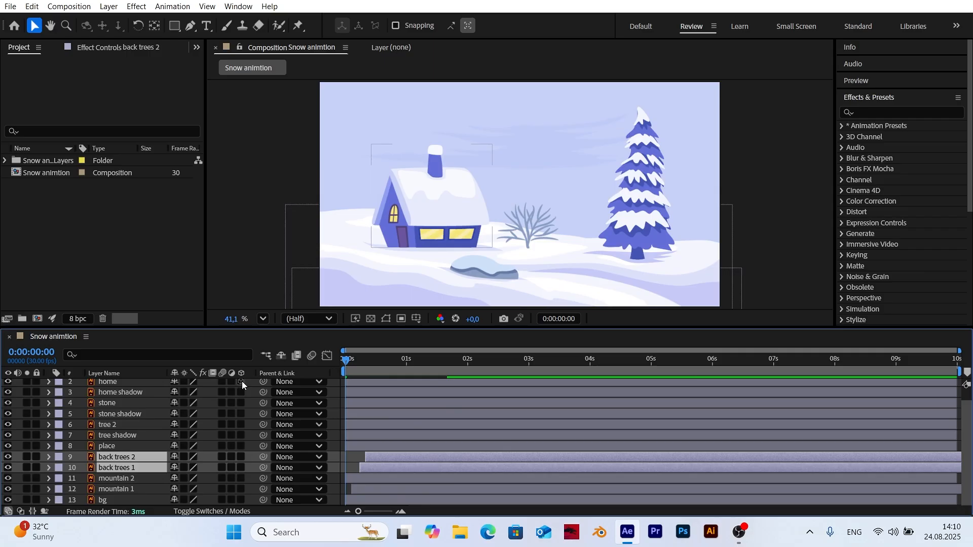
left_click(340, 416)
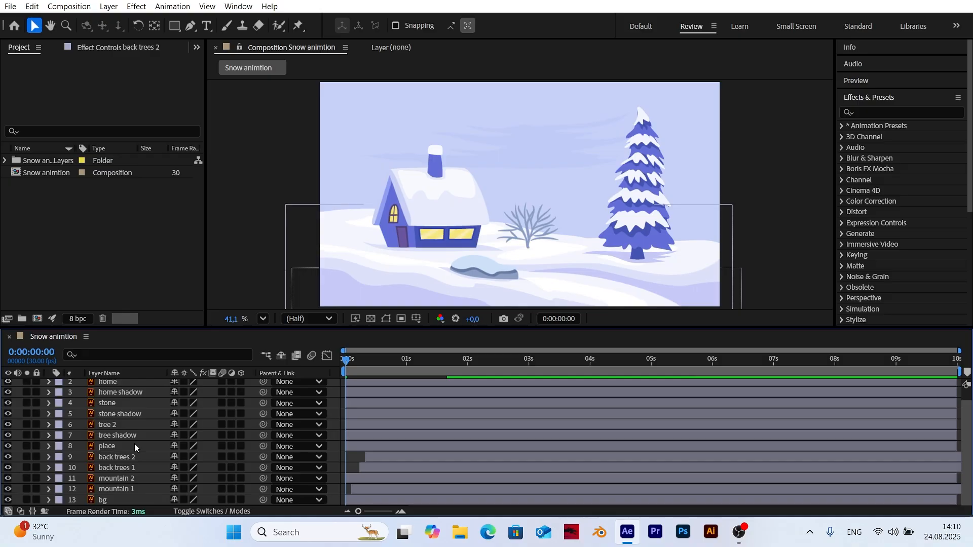
Create a null object directly above the home layer
scroll(122, 451, "up", 1)
left_click(124, 393)
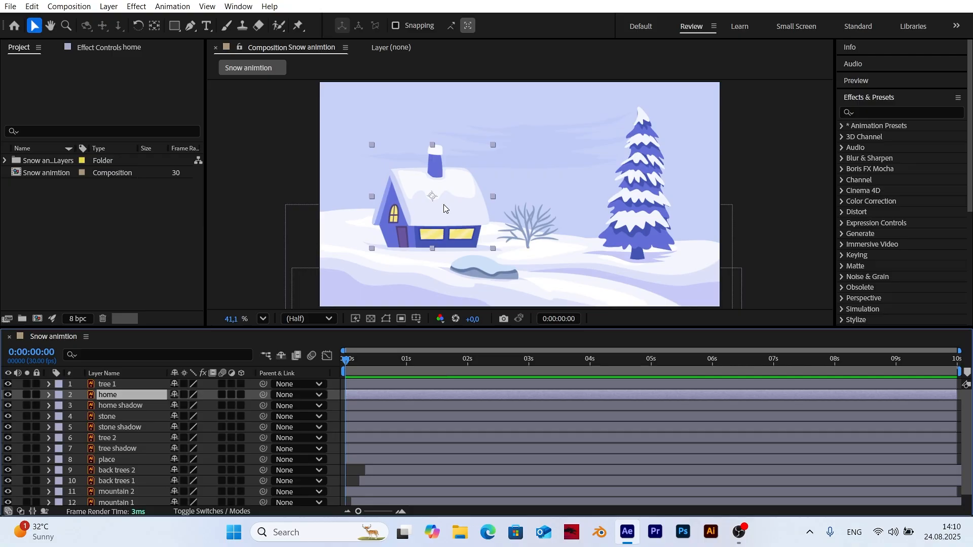
left_click(109, 6)
mouse_move(131, 20)
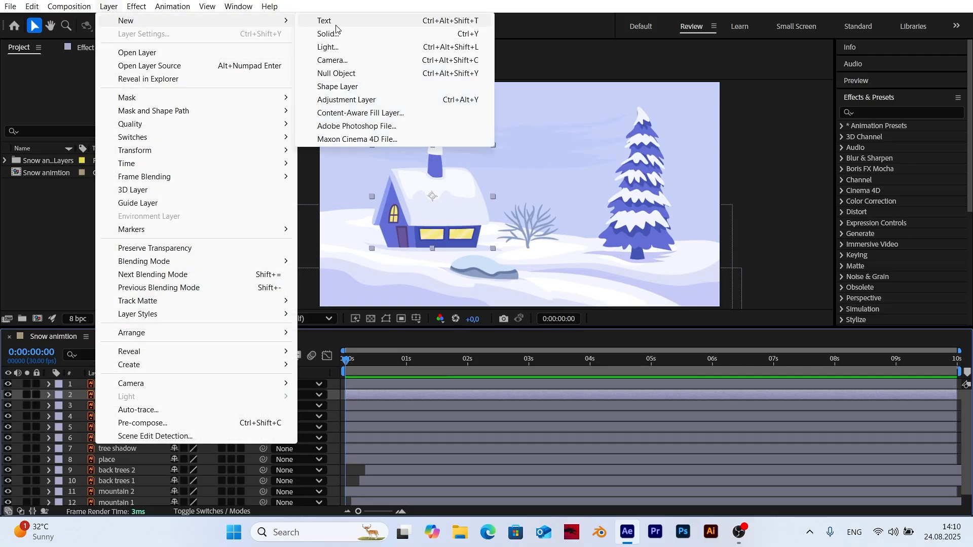
left_click(334, 74)
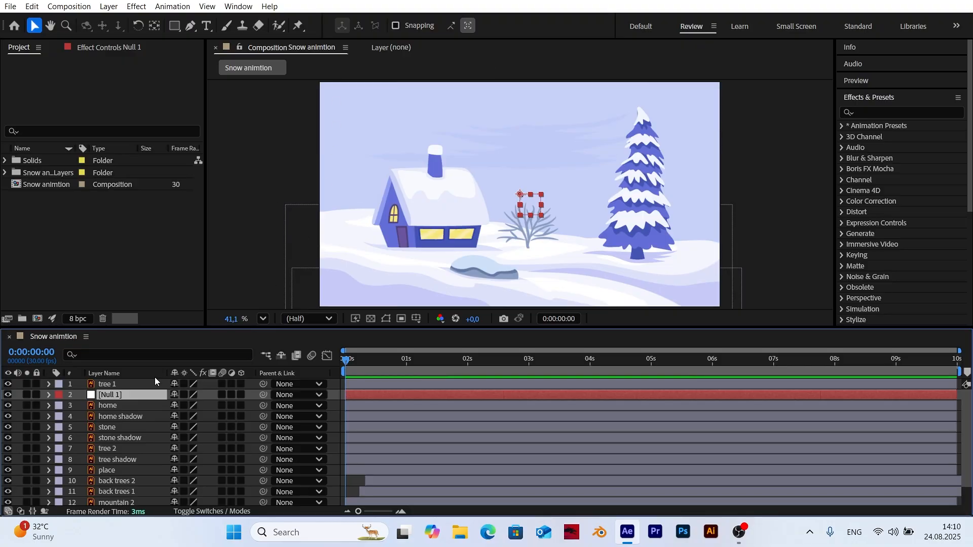
Place the null object over the middle of the house and centre its anchor point within its bounds
left_click_drag(530, 203, 455, 217)
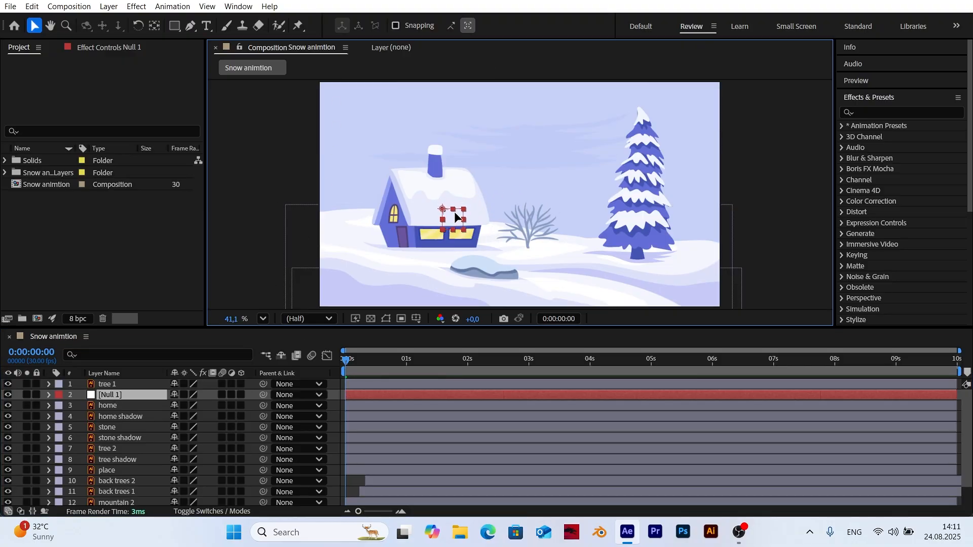
left_click(100, 400)
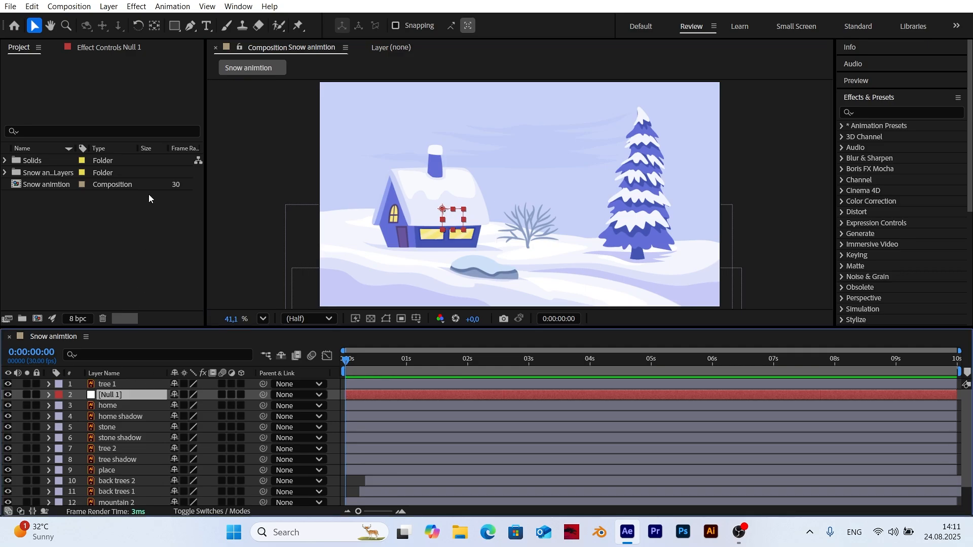
left_click(154, 26)
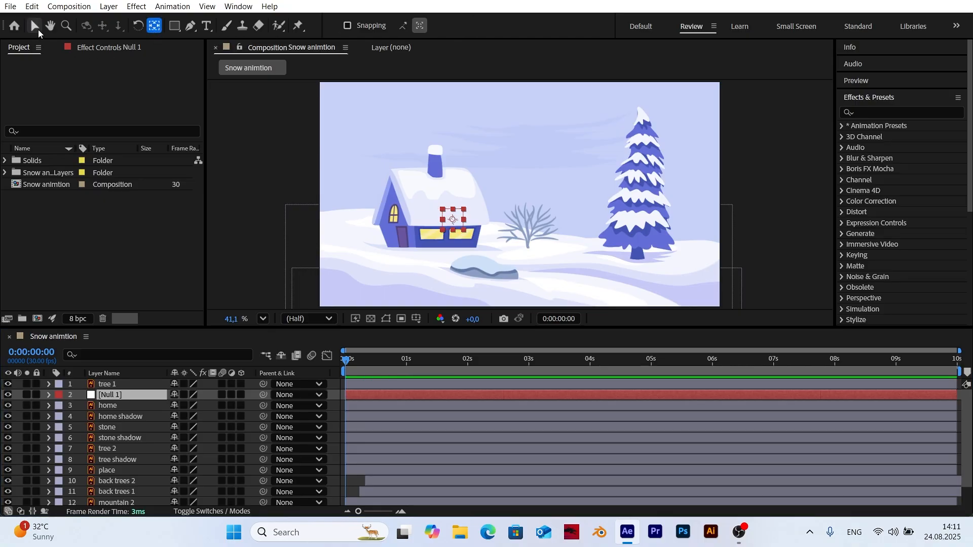
left_click(36, 26)
left_click(456, 228)
left_click_drag(455, 228, 447, 223)
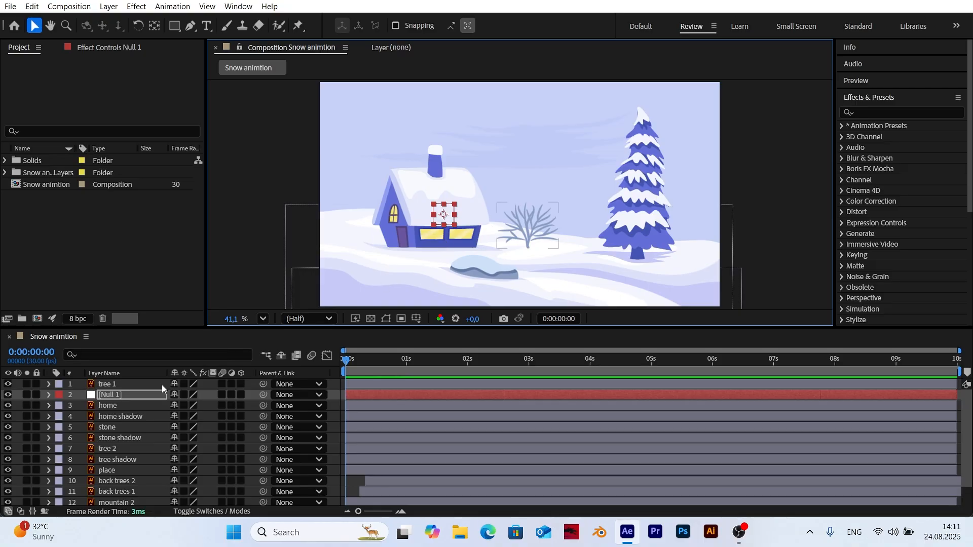
Parent the home layer to Null 1 and set the null's first Position keyframe at 0:00:00:00
left_click_drag(263, 406, 111, 398)
left_click(111, 397)
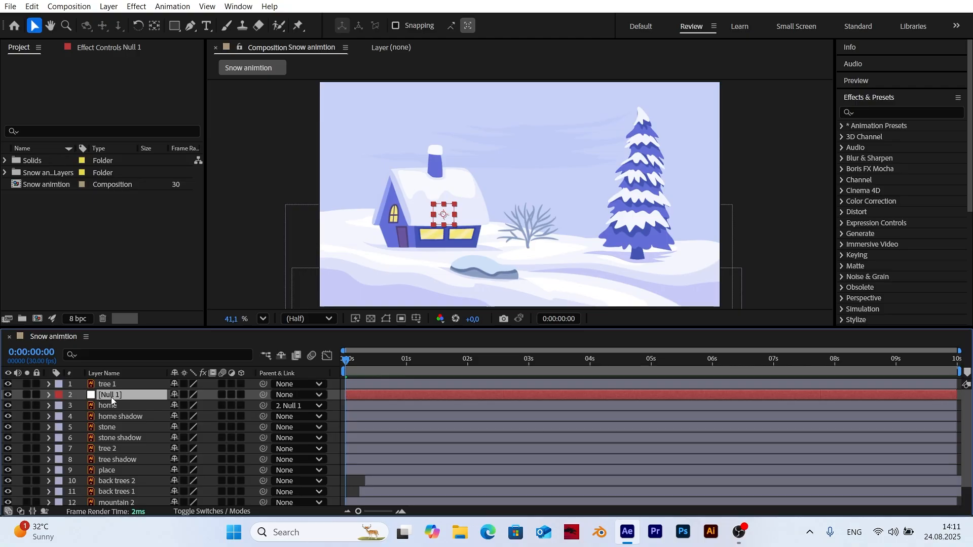
key("p")
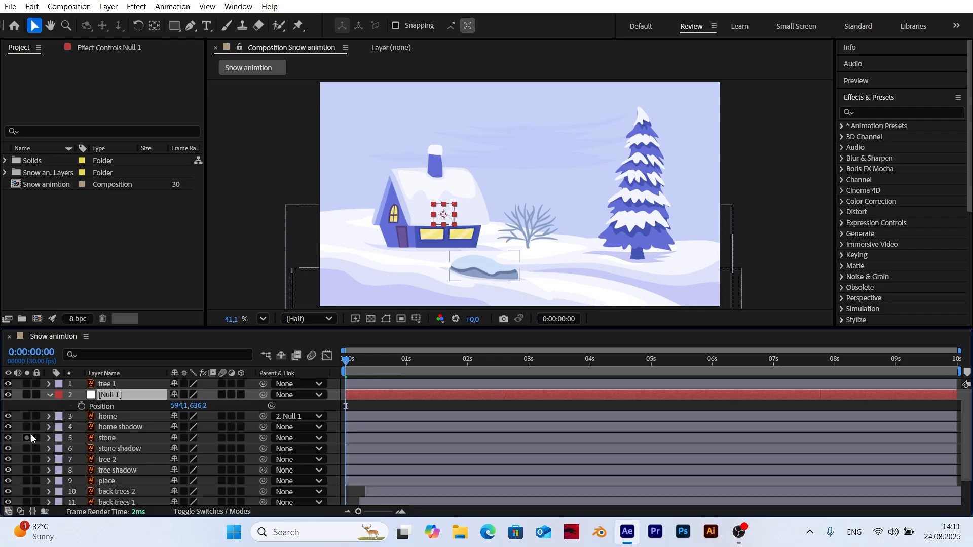
left_click(81, 407)
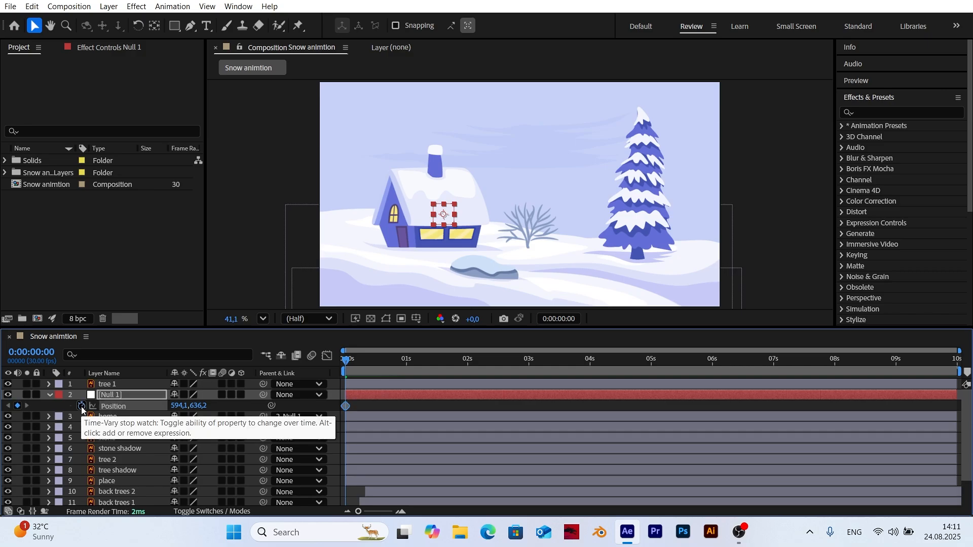
Add Position keyframes to Null 1 at 0:00:00:10, 0:00:00:15 and 0:00:00:20
left_click(548, 320)
type("+10")
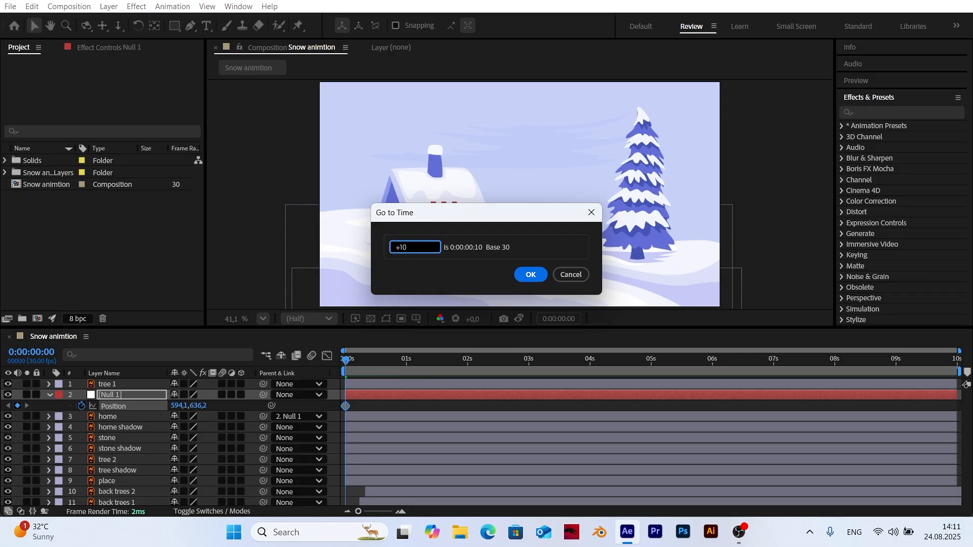
key("Return")
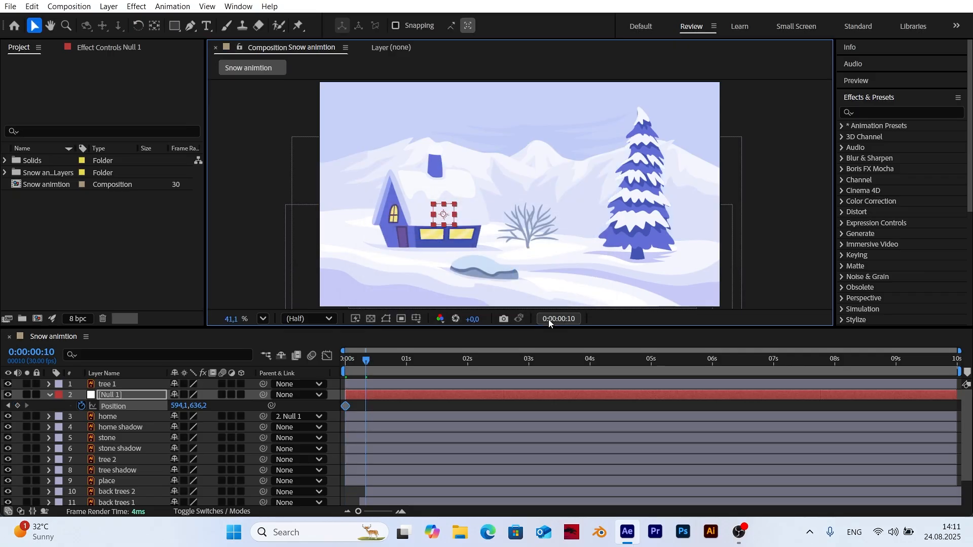
left_click(18, 405)
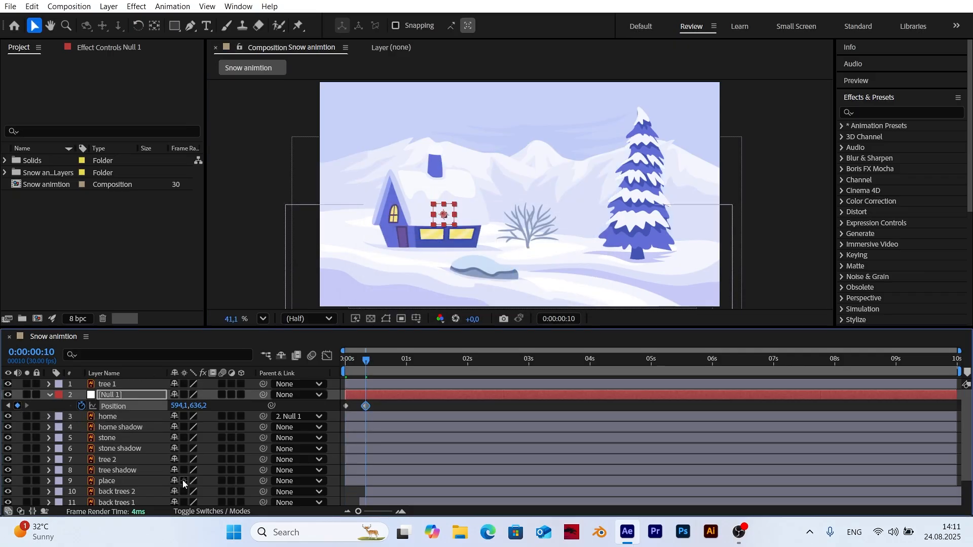
left_click(569, 319)
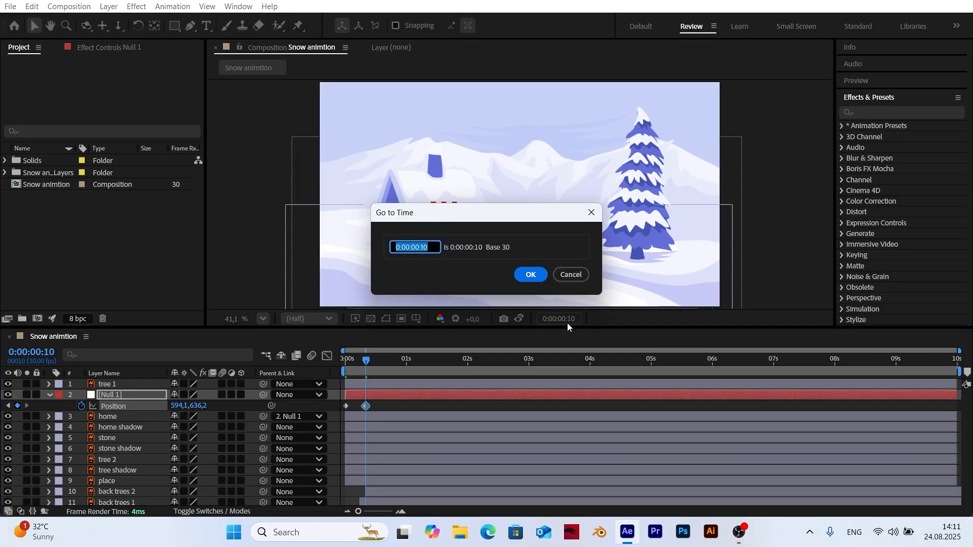
type("+5")
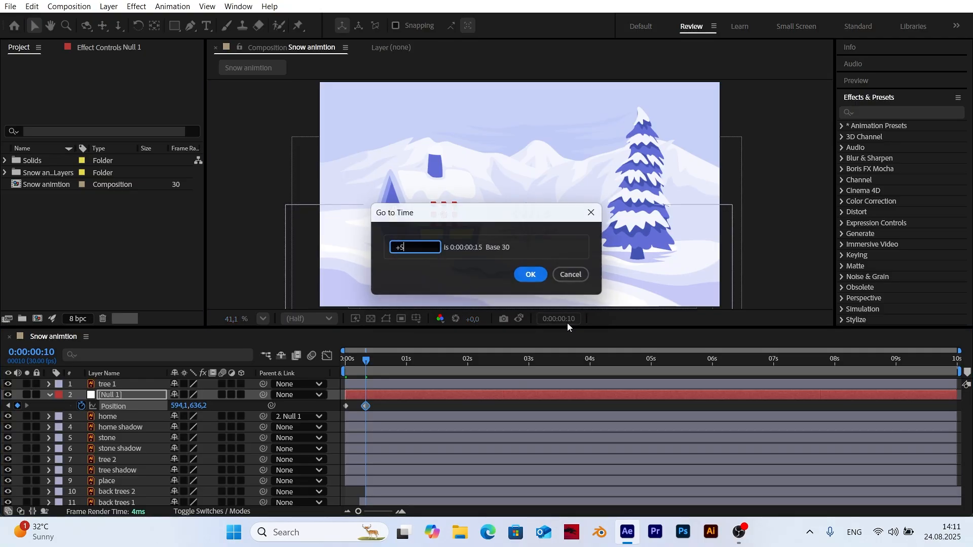
key("Return")
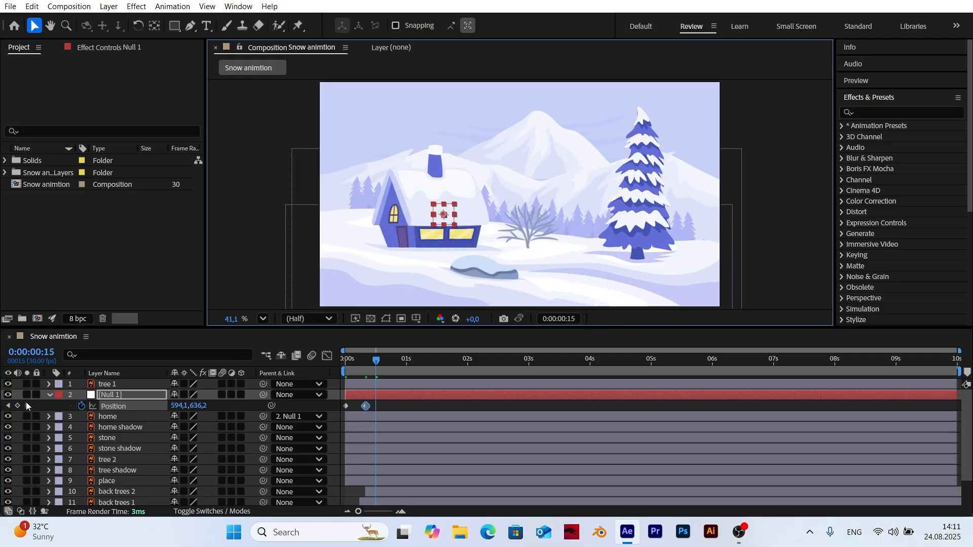
left_click(17, 406)
left_click(573, 320)
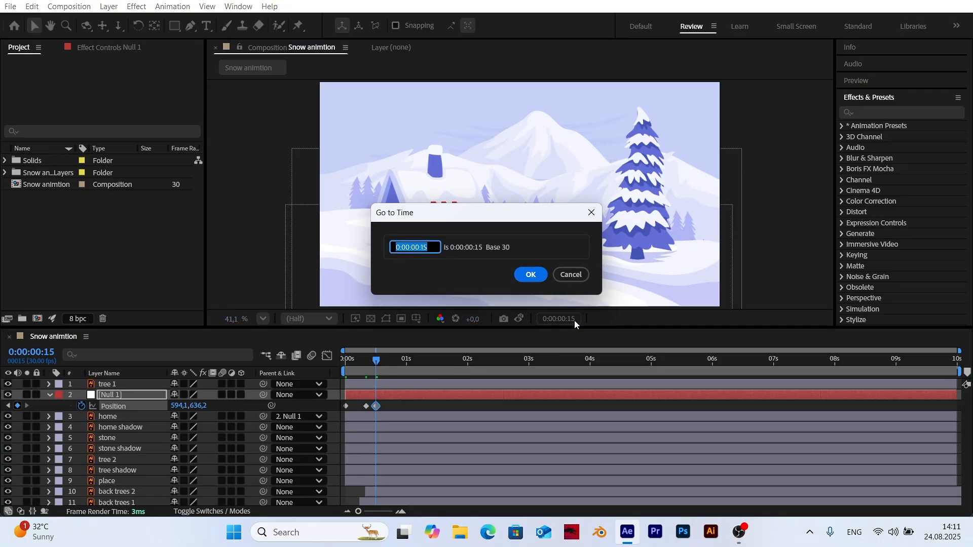
type("+5")
key("Return")
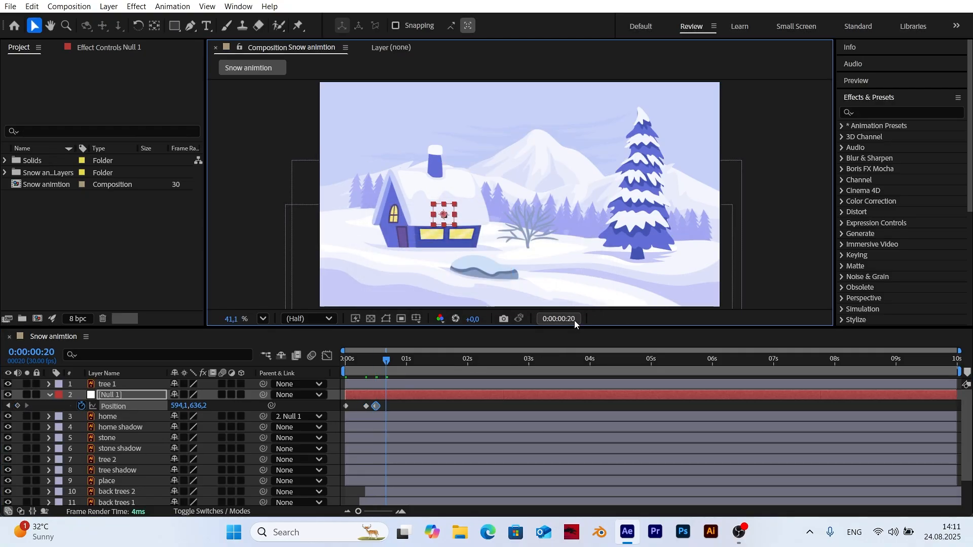
left_click(17, 406)
Raise Null 1's Y position to about 272,2 at 0:00:00:00 and about 595,2 at the 0:00:00:15 keyframe
key("Home")
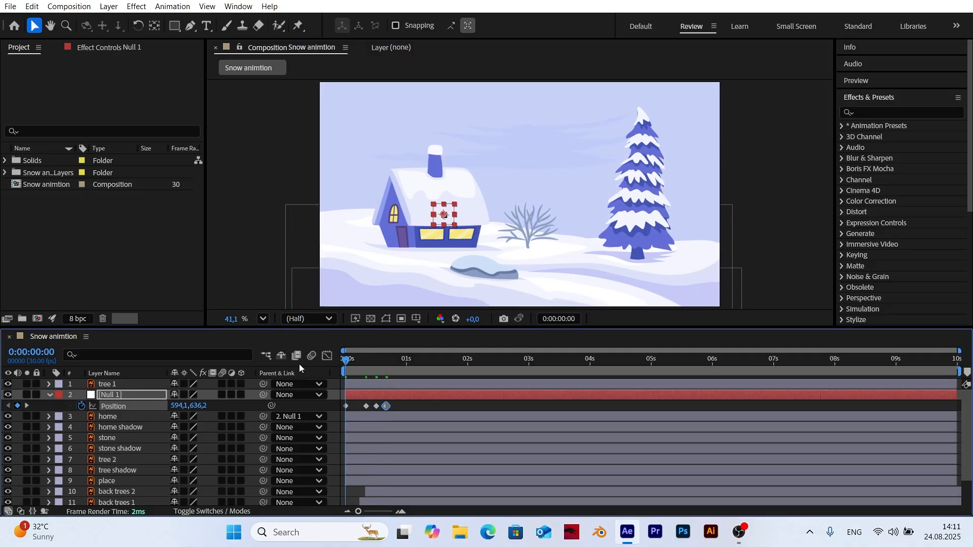
left_click_drag(199, 406, 86, 405)
left_click_drag(200, 406, 96, 406)
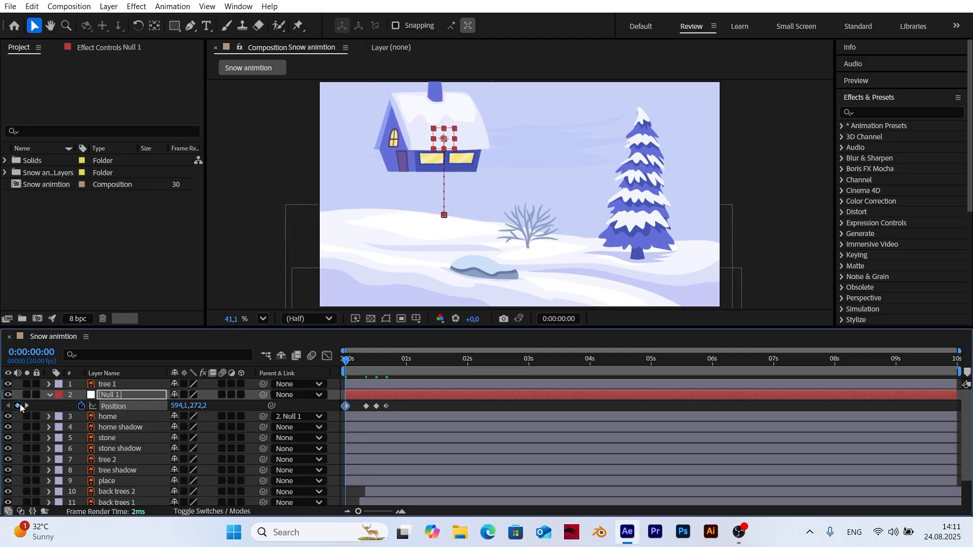
left_click(27, 406)
left_click(27, 406)
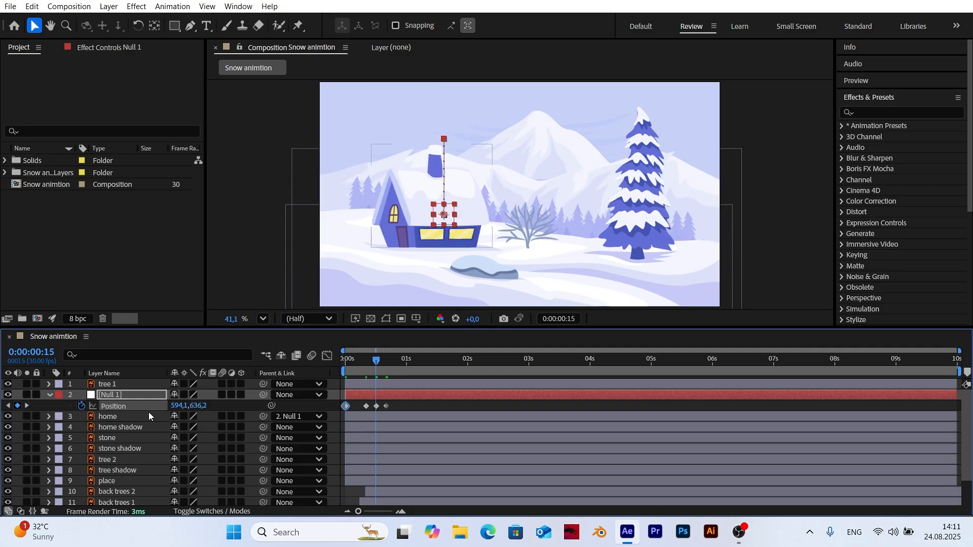
left_click_drag(197, 406, 177, 406)
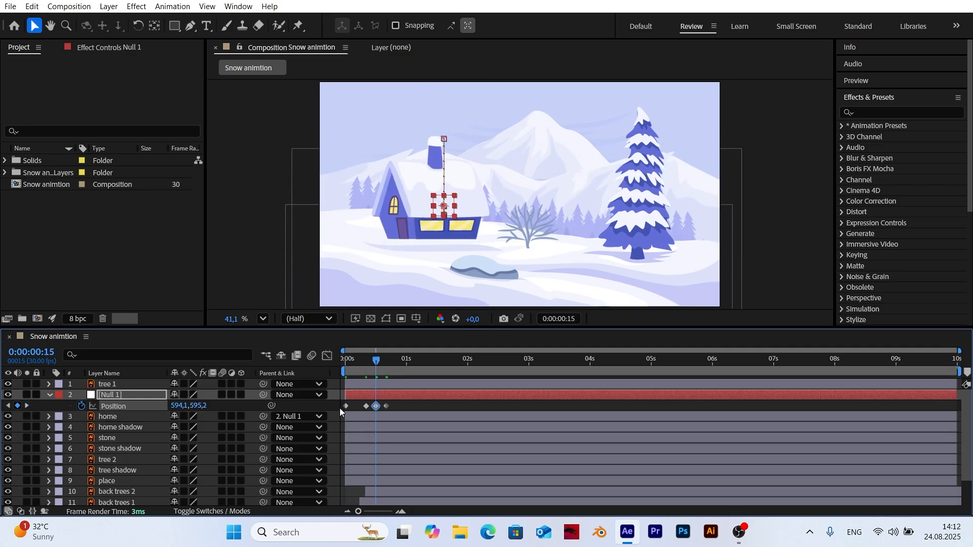
Apply Easy Ease to all four Position keyframes of Null 1
left_click_drag(375, 361, 303, 370)
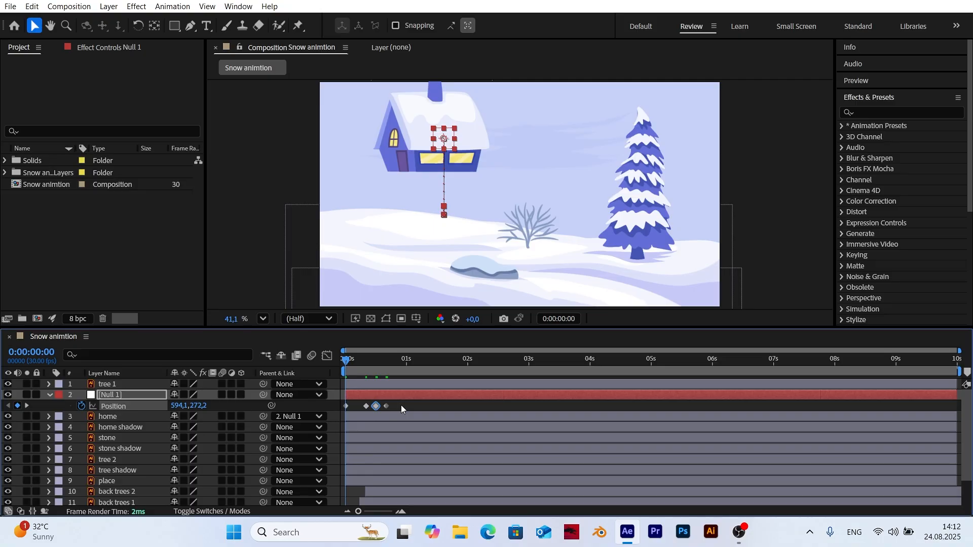
left_click_drag(402, 409, 338, 413)
right_click(344, 407)
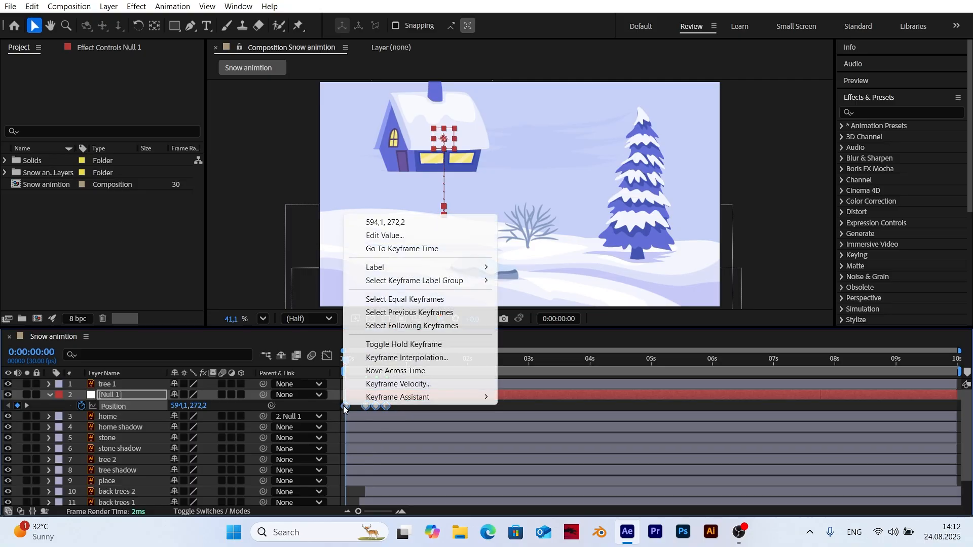
mouse_move(406, 397)
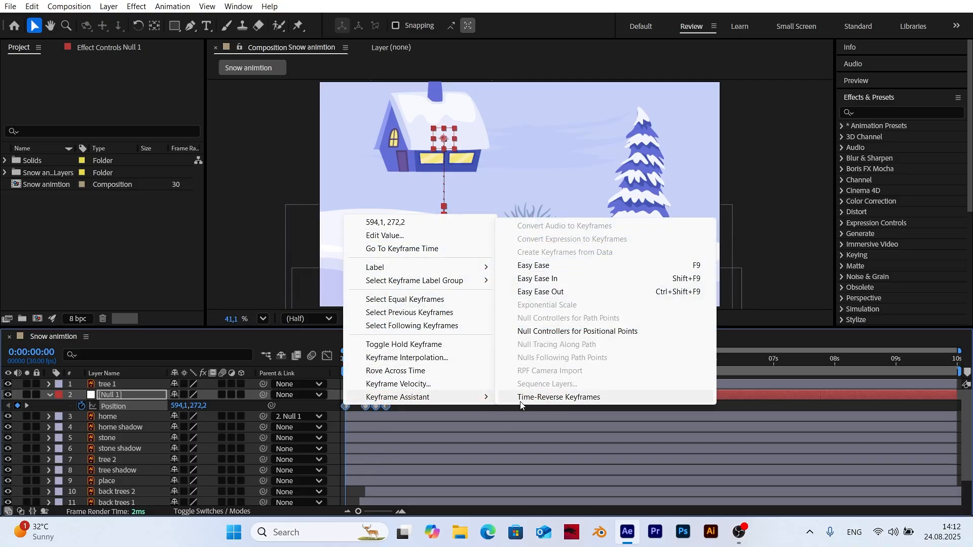
left_click(533, 265)
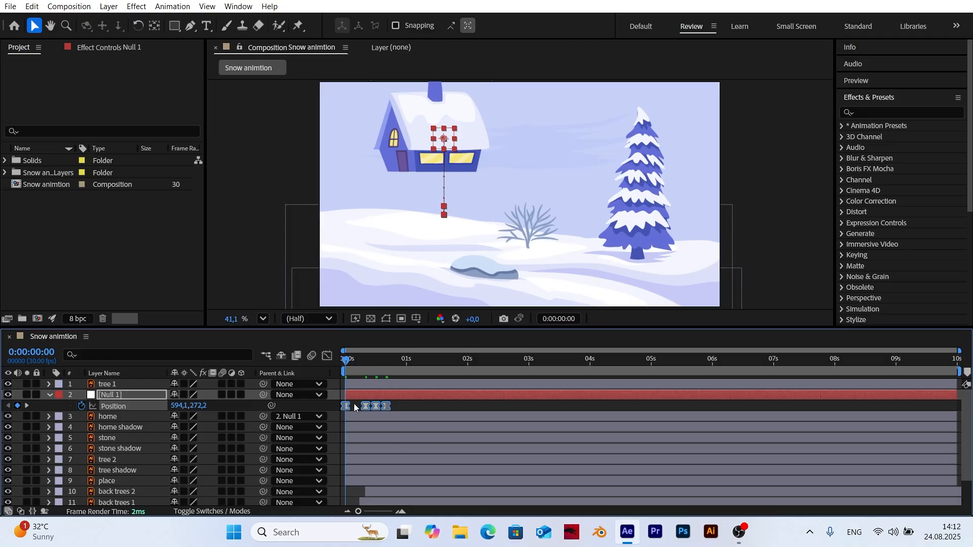
Lengthen the outgoing ease of Null 1's first Position keyframe in the speed graph so the house starts falling slowly, and preview
left_click(328, 356)
left_click_drag(360, 513, 385, 513)
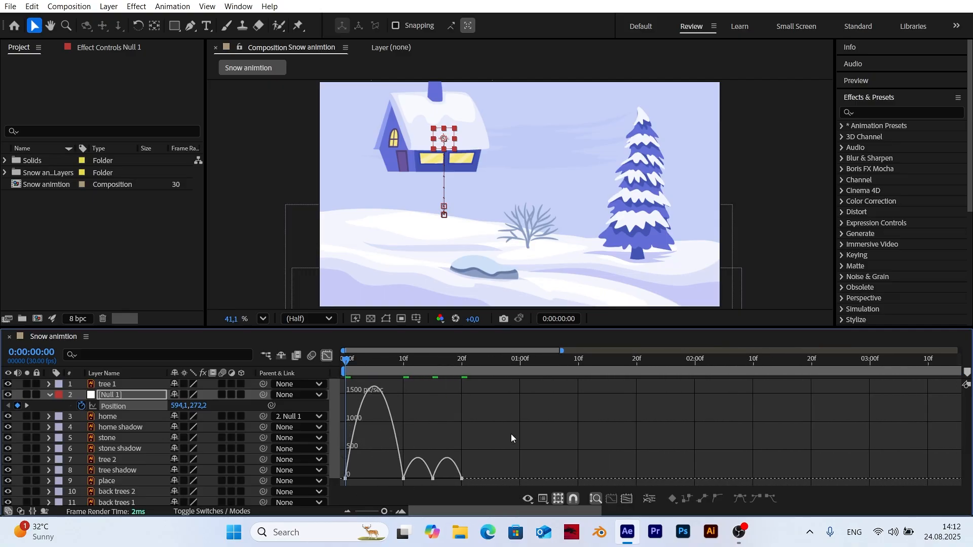
right_click(452, 427)
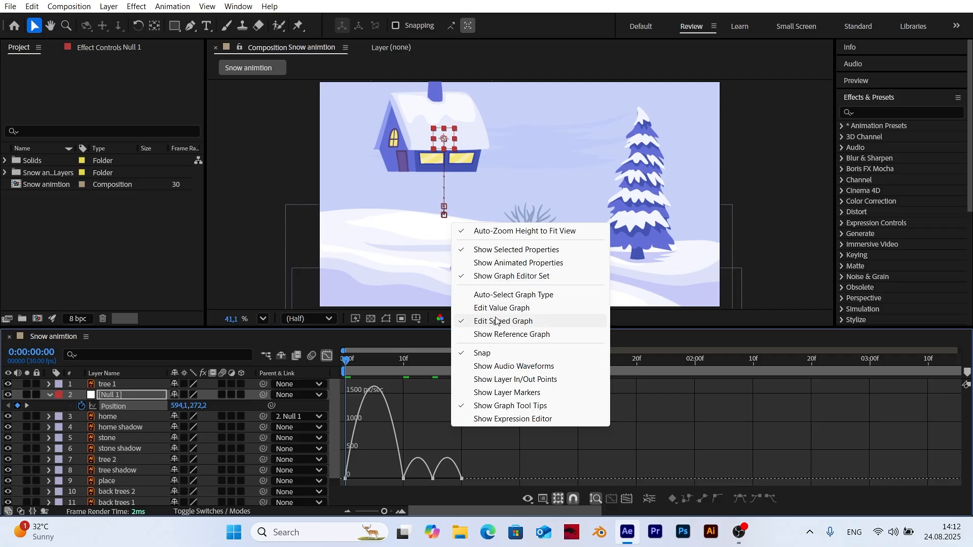
left_click(365, 470)
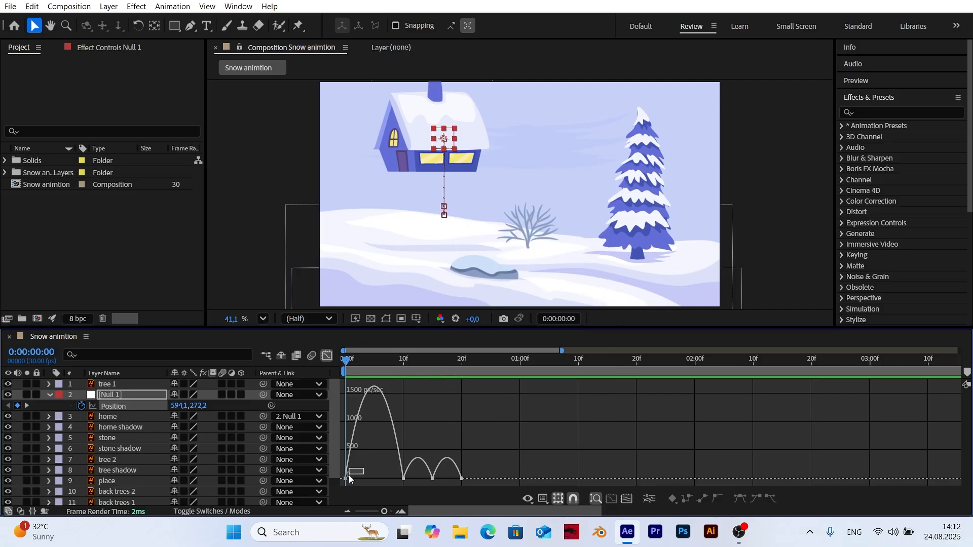
left_click_drag(348, 475, 376, 479)
left_click(327, 355)
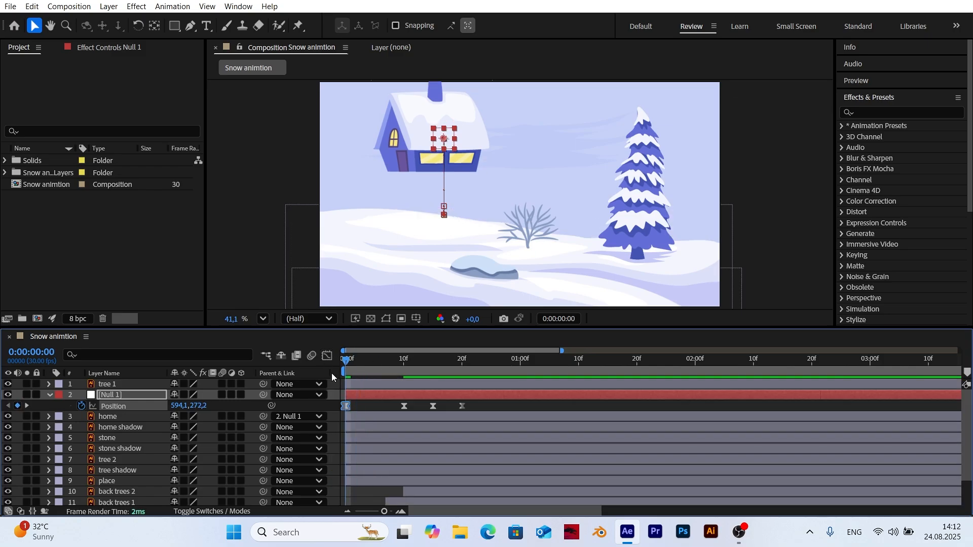
key("space")
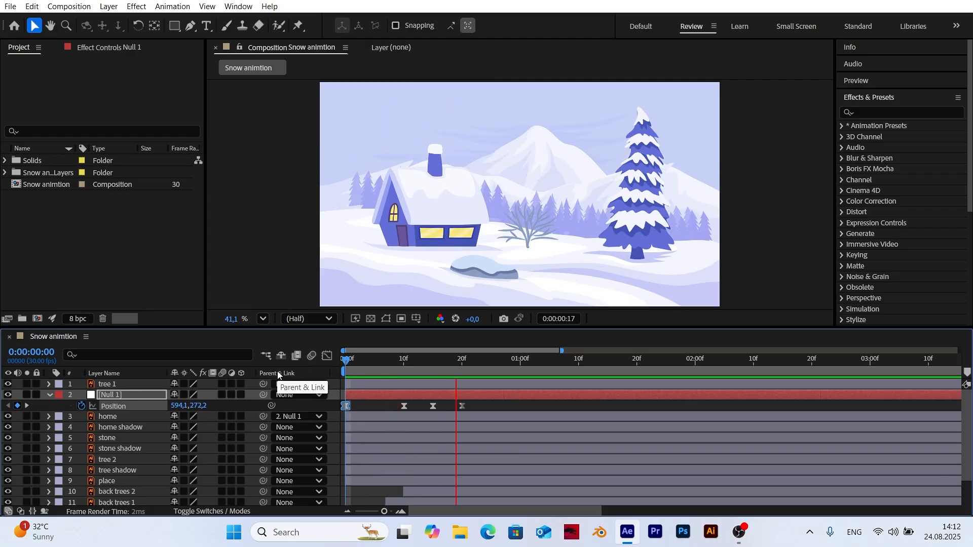
key("space")
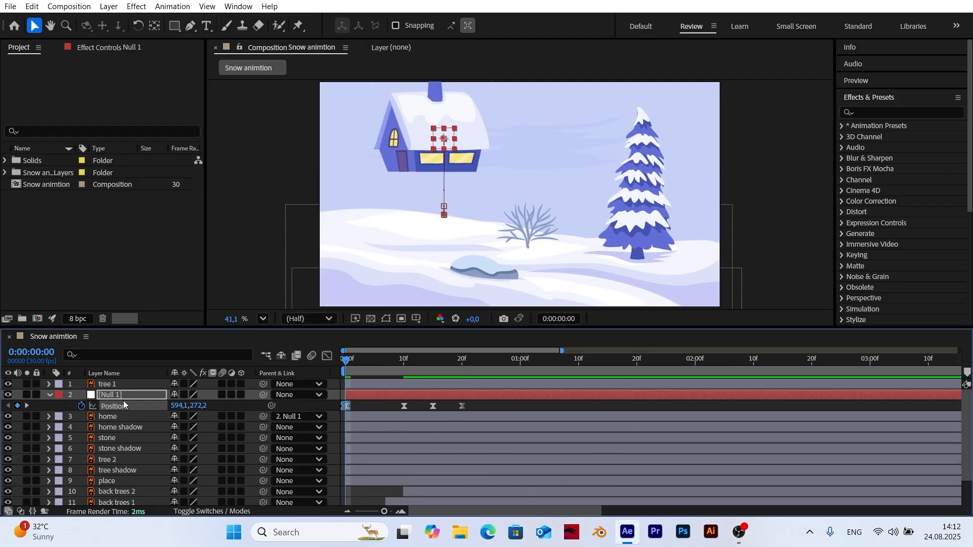
Reveal Null 1's Scale and add 100% Scale keyframes at 0:00:00:00 and 0:00:00:07
key("shift+s")
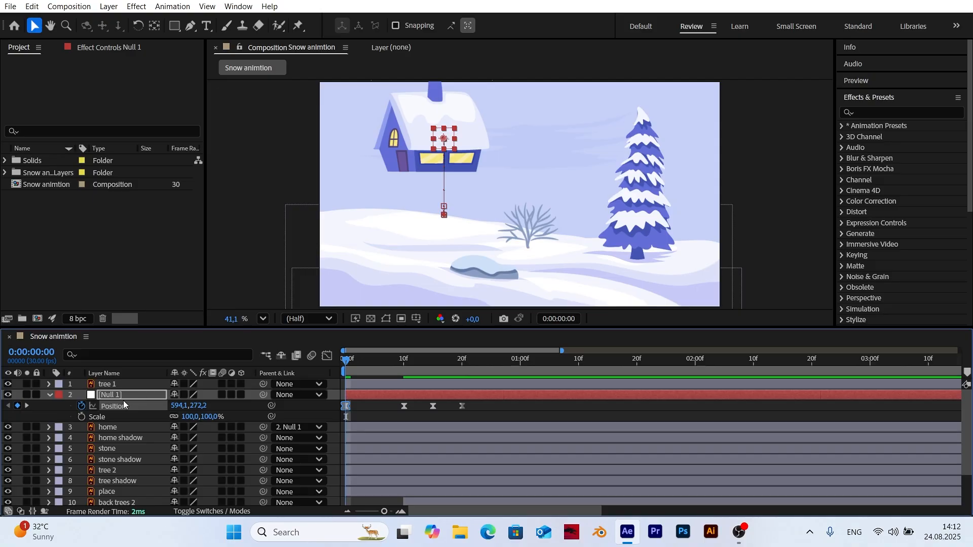
left_click(81, 417)
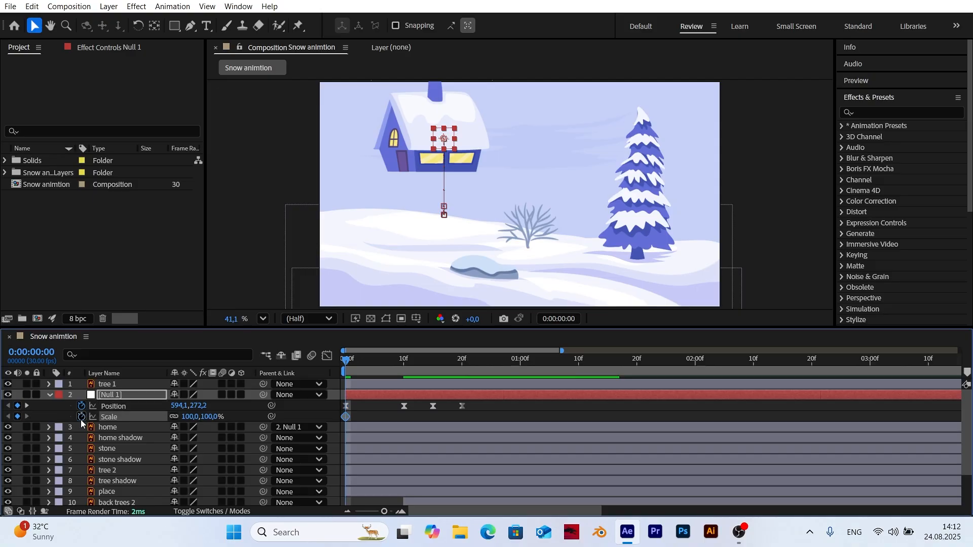
left_click(559, 319)
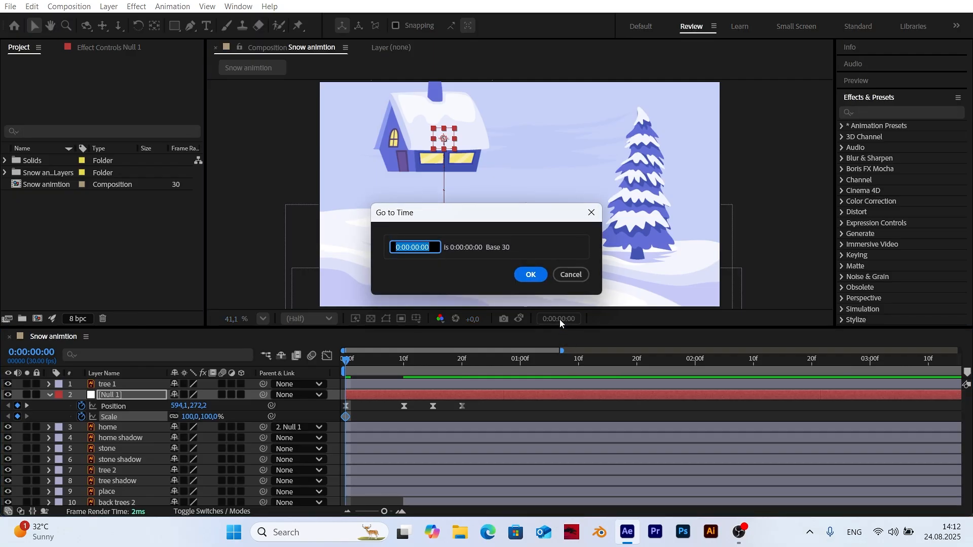
type("7")
key("Return")
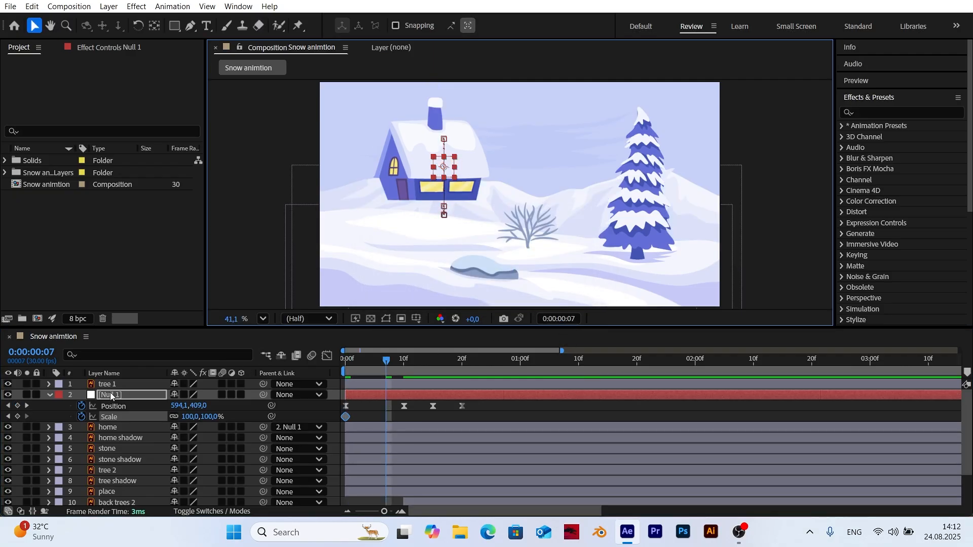
left_click(17, 417)
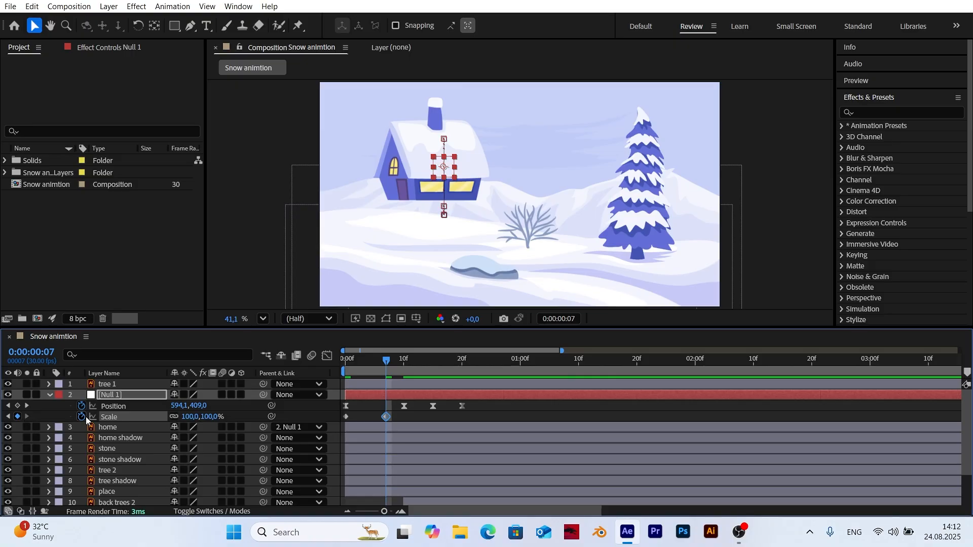
Set Null 1's Scale to 0% at 0:00:00:00
left_click_drag(386, 364, 349, 367)
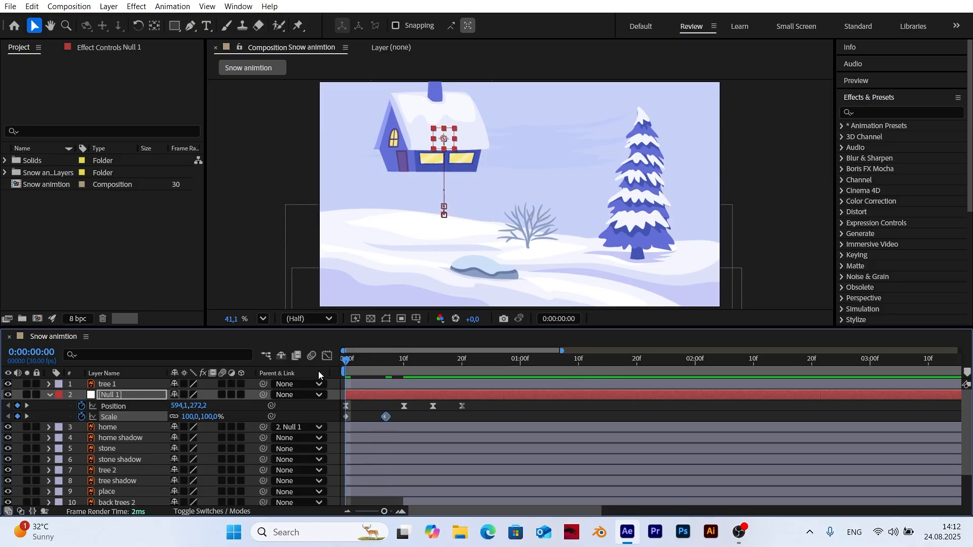
left_click(213, 417)
type("0")
key("Return")
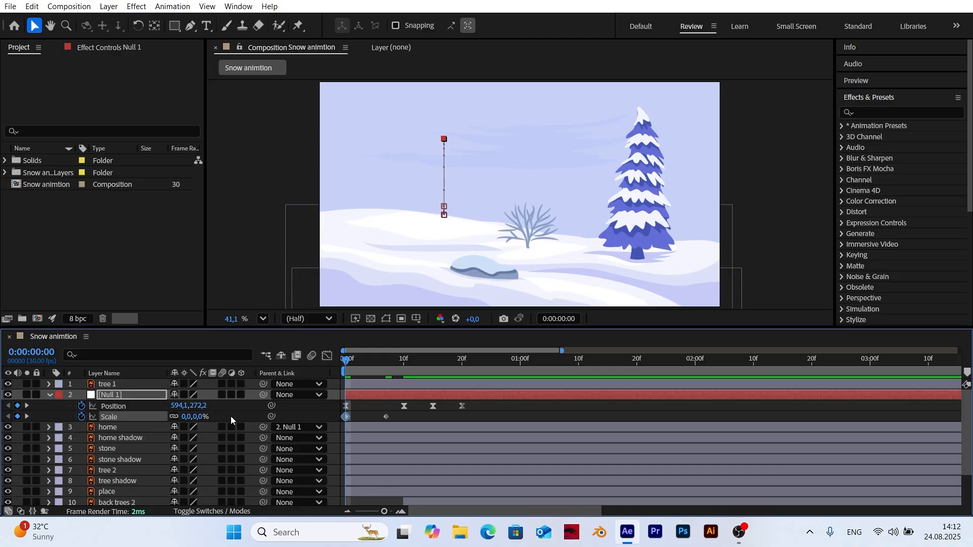
Apply Easy Ease to both Scale keyframes of Null 1
left_click_drag(394, 412, 345, 423)
right_click(347, 415)
mouse_move(362, 412)
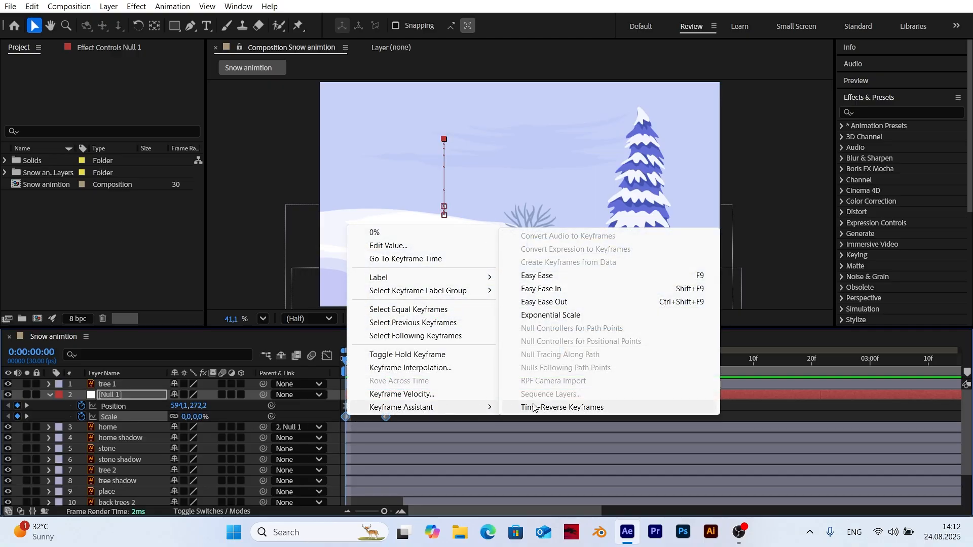
left_click(544, 277)
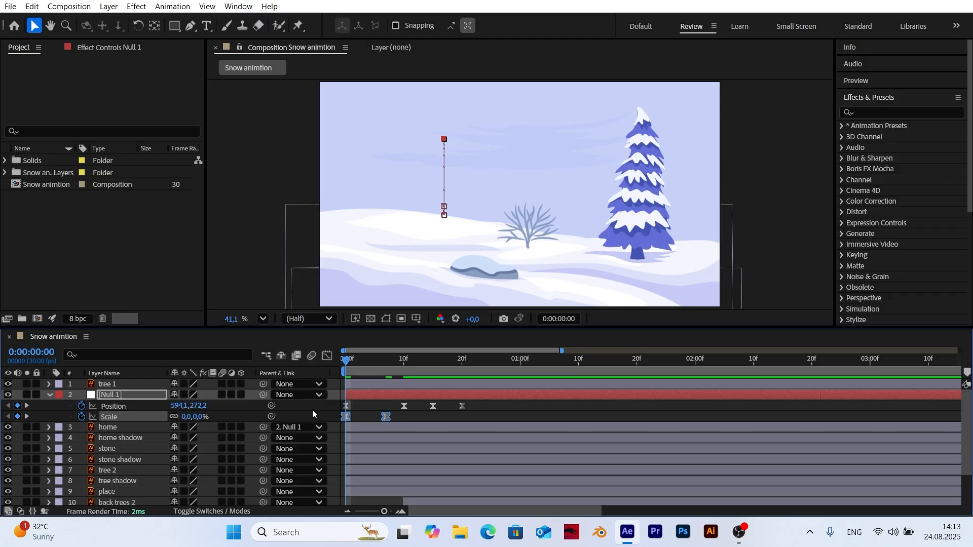
Shift all of Null 1's Position keyframes so the first one starts at 0:00:00:05, and preview from the start
left_click(561, 322)
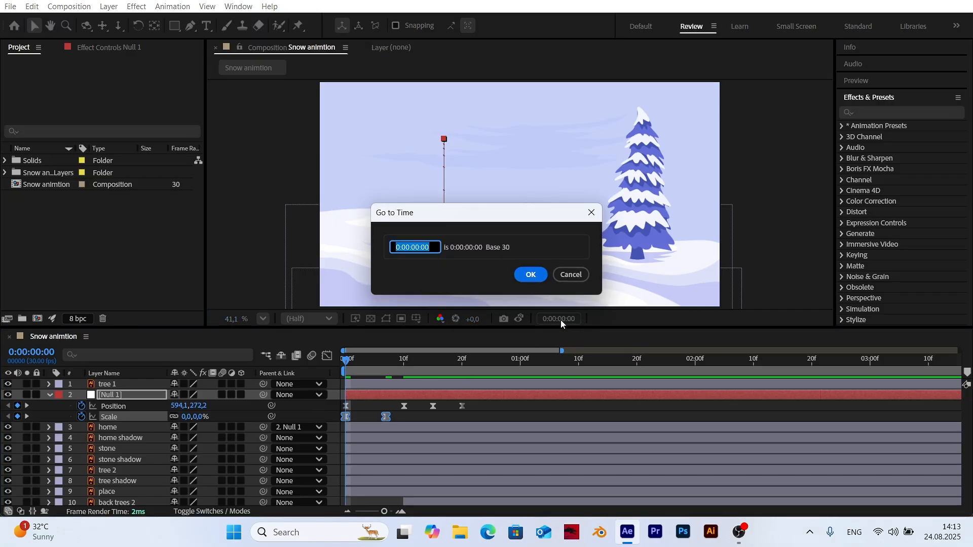
type("+5")
key("Return")
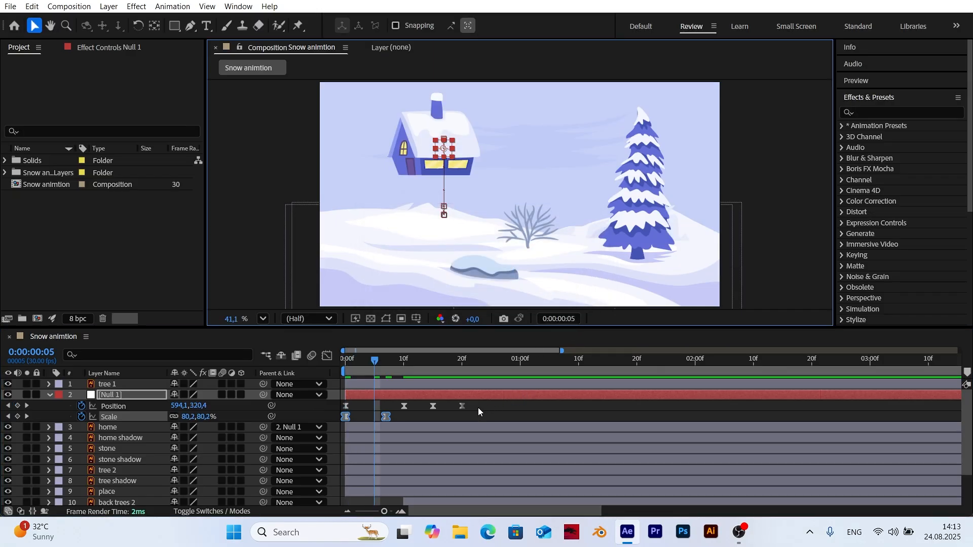
left_click_drag(479, 409, 374, 405)
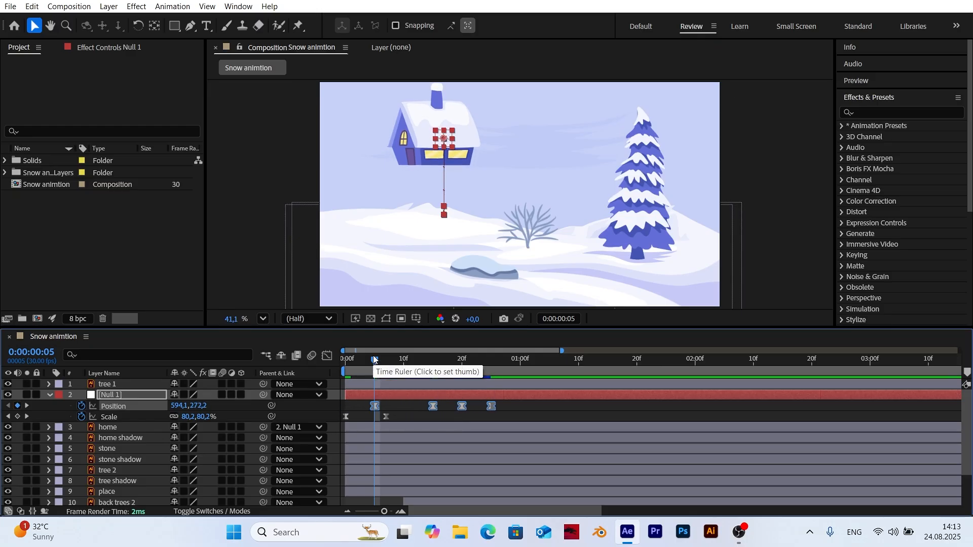
key("Home")
left_click(303, 416)
key("space")
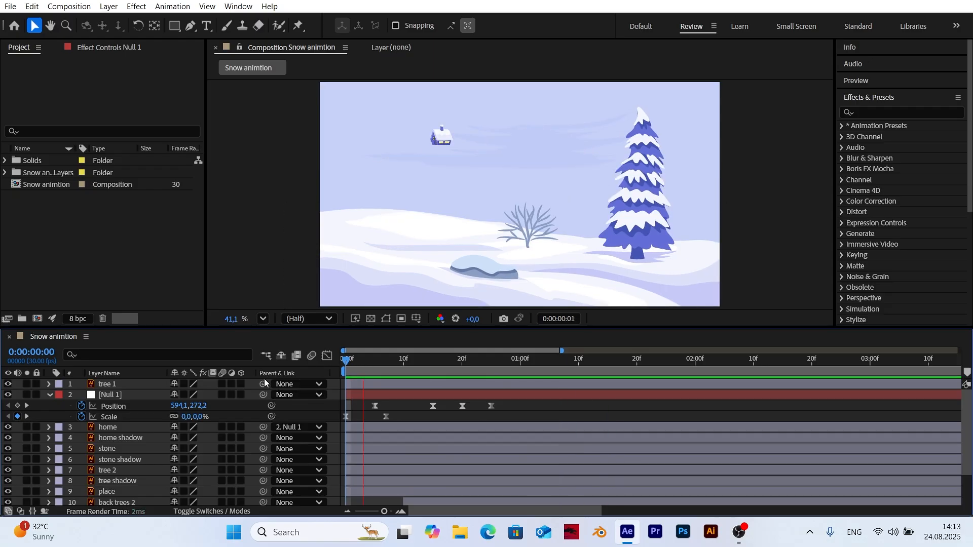
Move the home layer's anchor point to the bottom centre of the house
left_click_drag(372, 375, 550, 381)
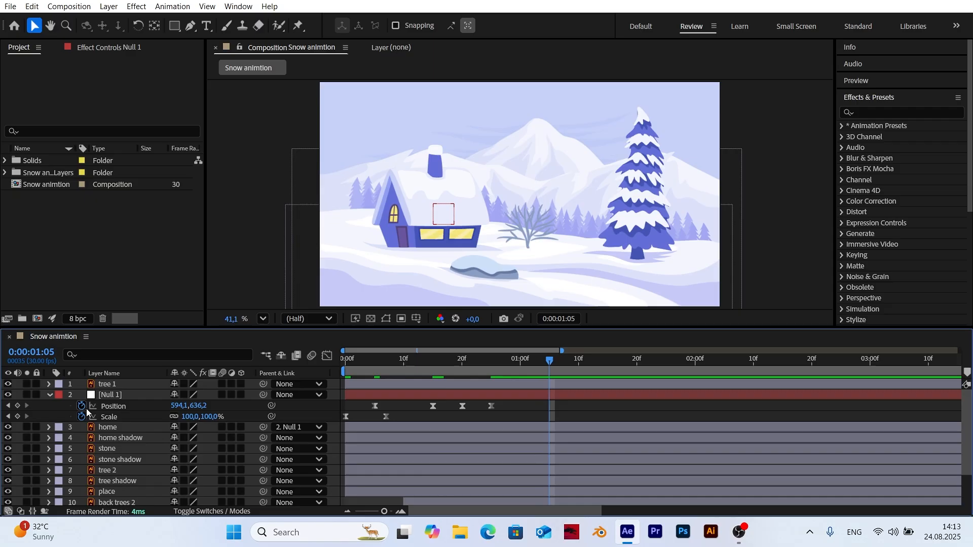
left_click(114, 427)
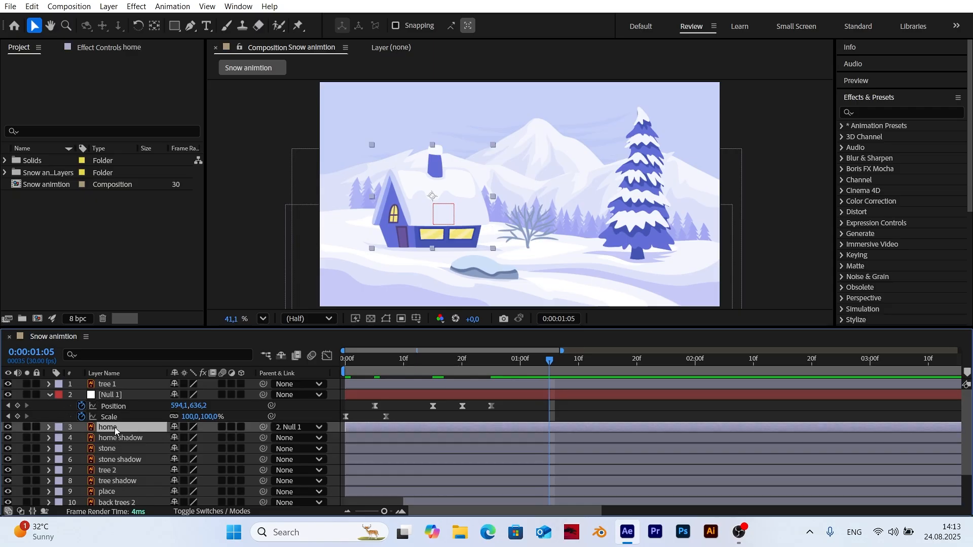
left_click(156, 30)
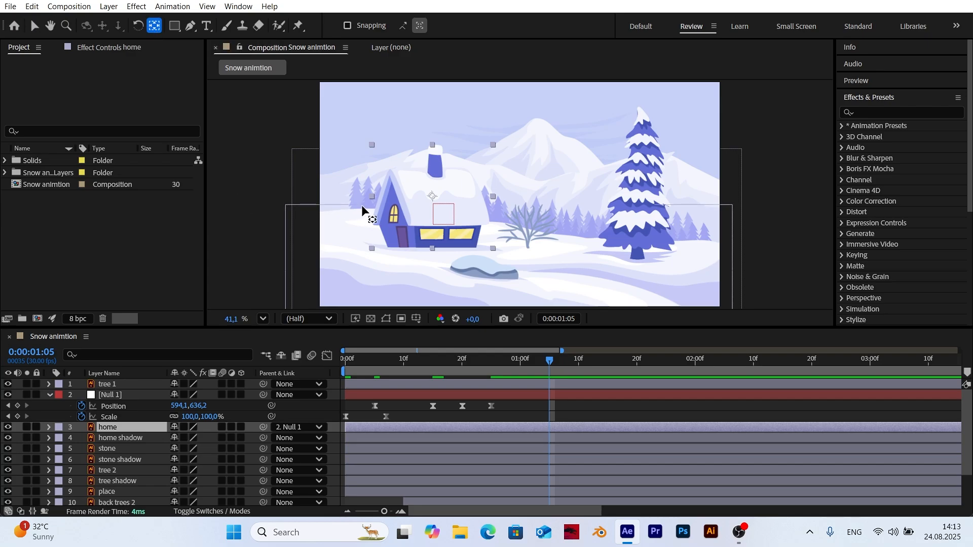
left_click_drag(436, 203, 437, 252)
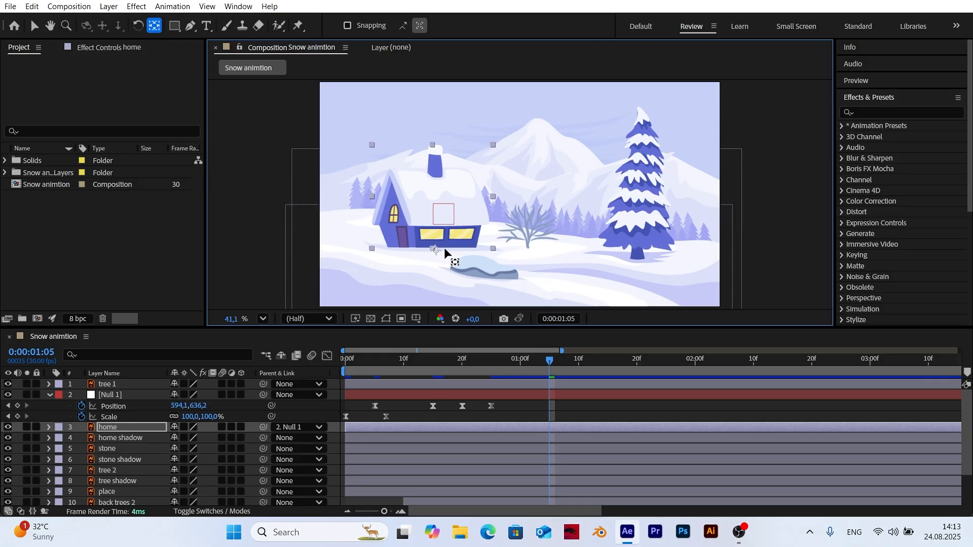
left_click(35, 25)
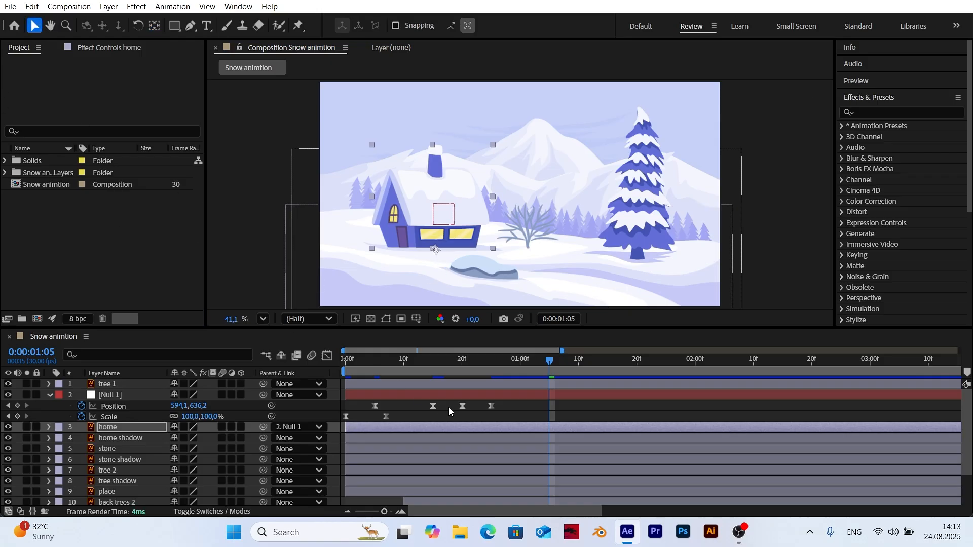
Add 100% Scale keyframes to the home layer at 0:00:00:05, 0:00:00:15, 0:00:00:20 and 0:00:00:25, matching Null 1's Position keyframes
left_click_drag(414, 369, 376, 369)
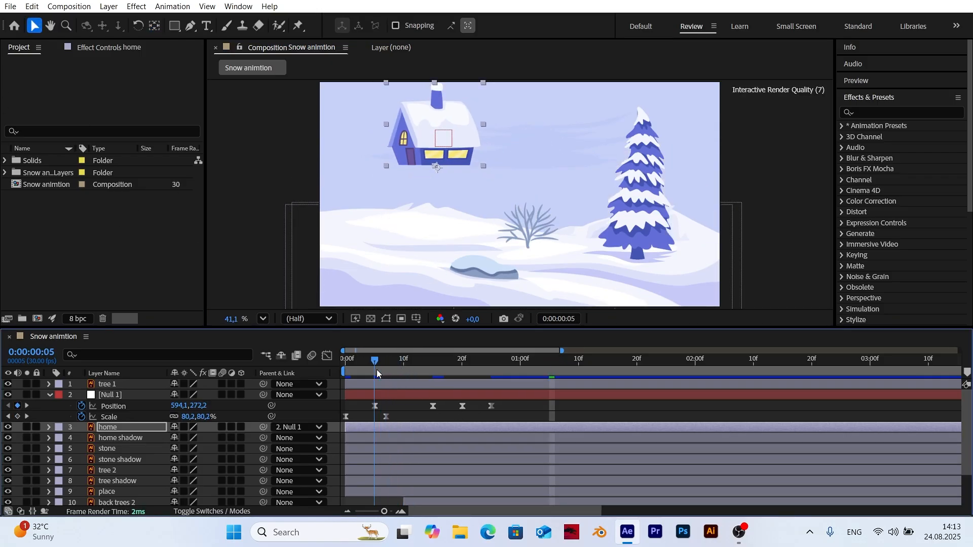
left_click(116, 426)
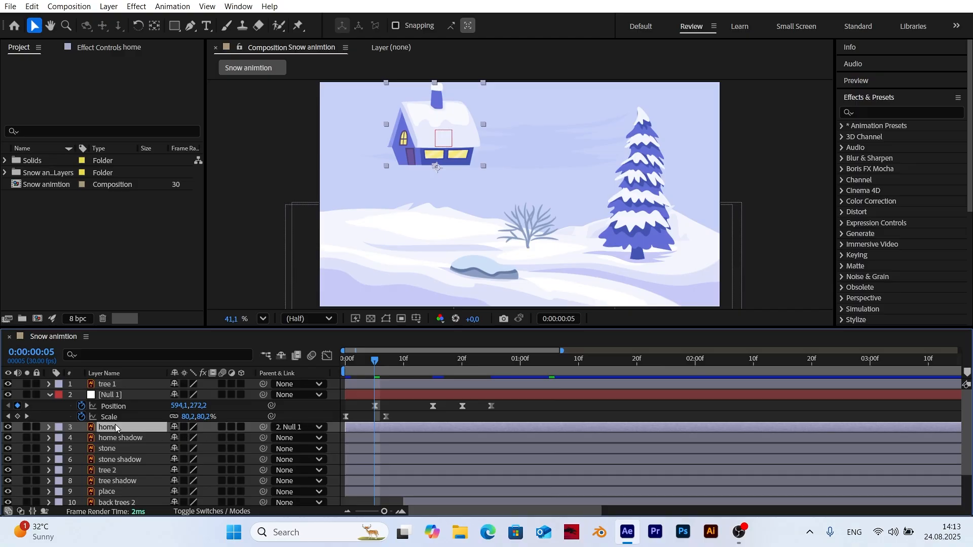
key("s")
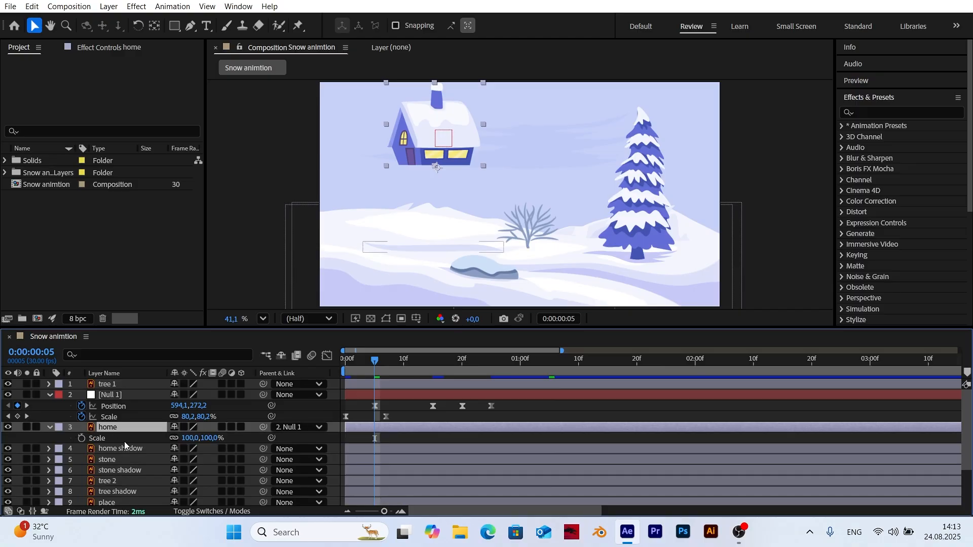
left_click(82, 439)
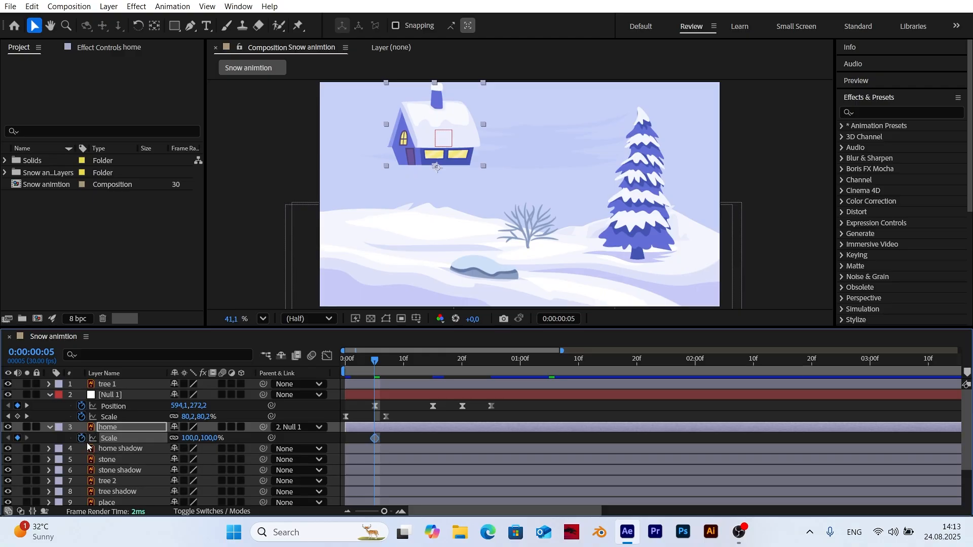
left_click(28, 410)
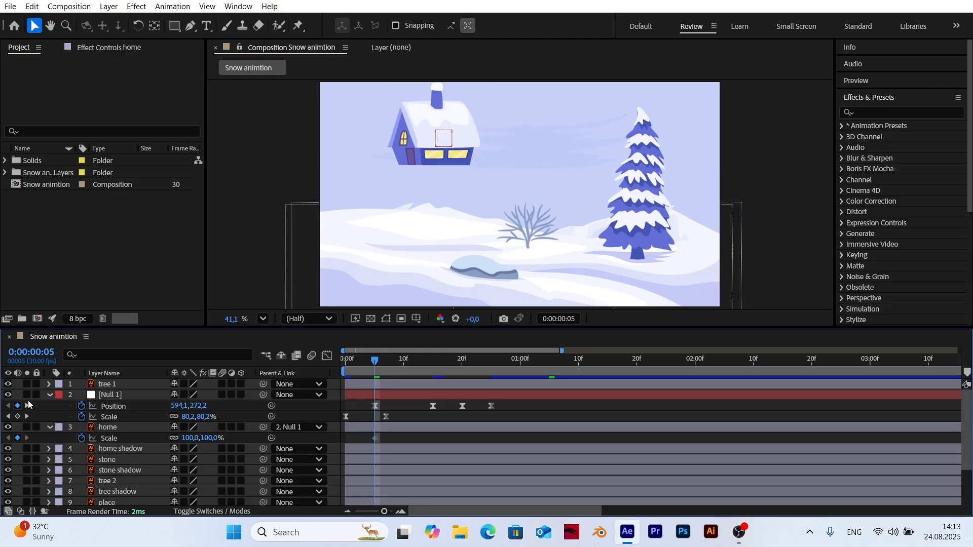
left_click(27, 406)
left_click(17, 438)
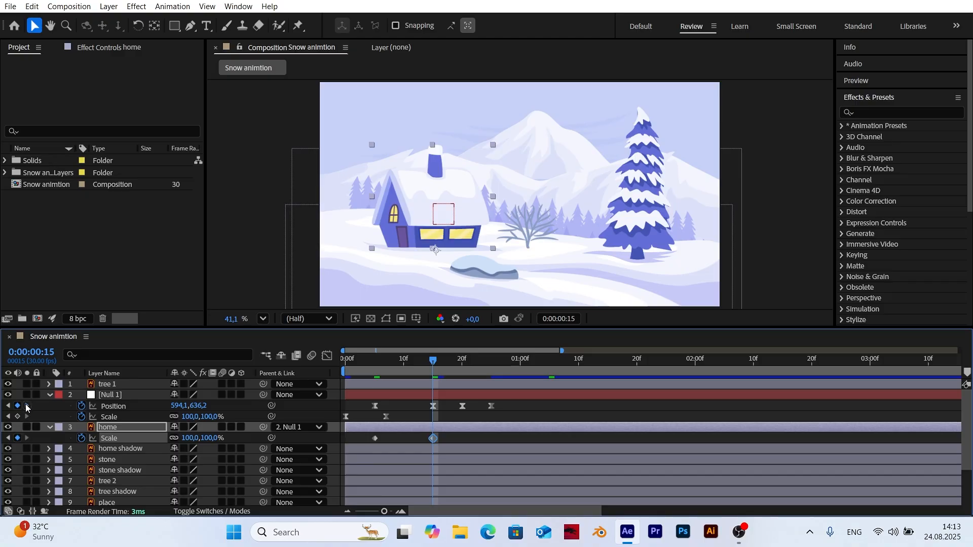
left_click(27, 406)
left_click(18, 438)
left_click(27, 406)
left_click(18, 438)
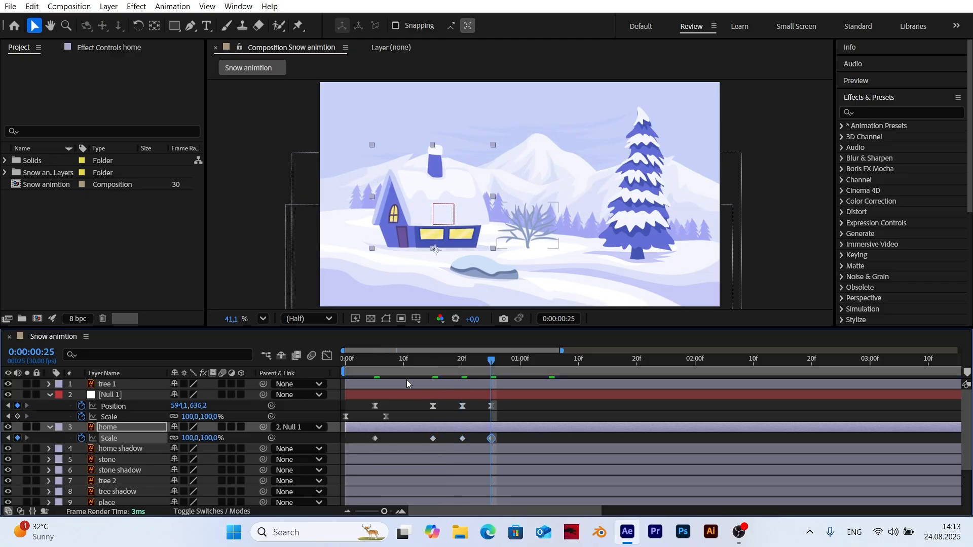
Unlink the home layer's Scale proportions and set its vertical Scale to 90% at 0:00:00:15
left_click_drag(396, 370, 375, 370)
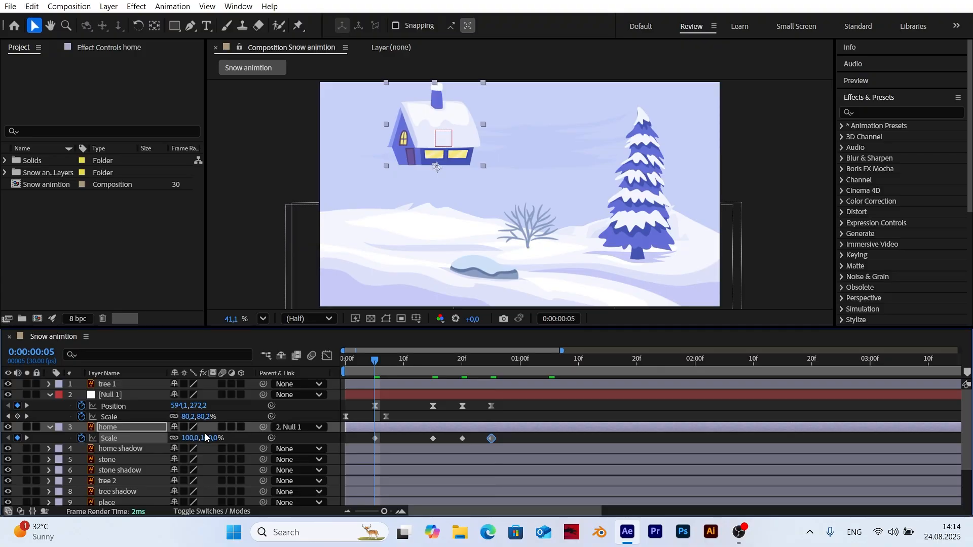
mouse_move(377, 362)
left_mouse_down()
mouse_move(432, 365)
mouse_move(375, 371)
left_mouse_up()
left_click(174, 438)
left_click_drag(375, 371, 432, 371)
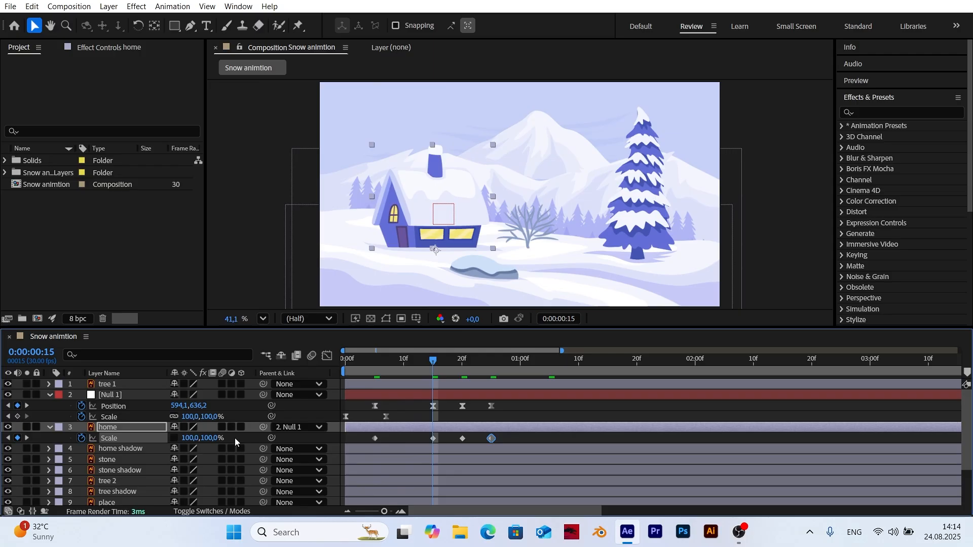
left_click(212, 438)
type("9")
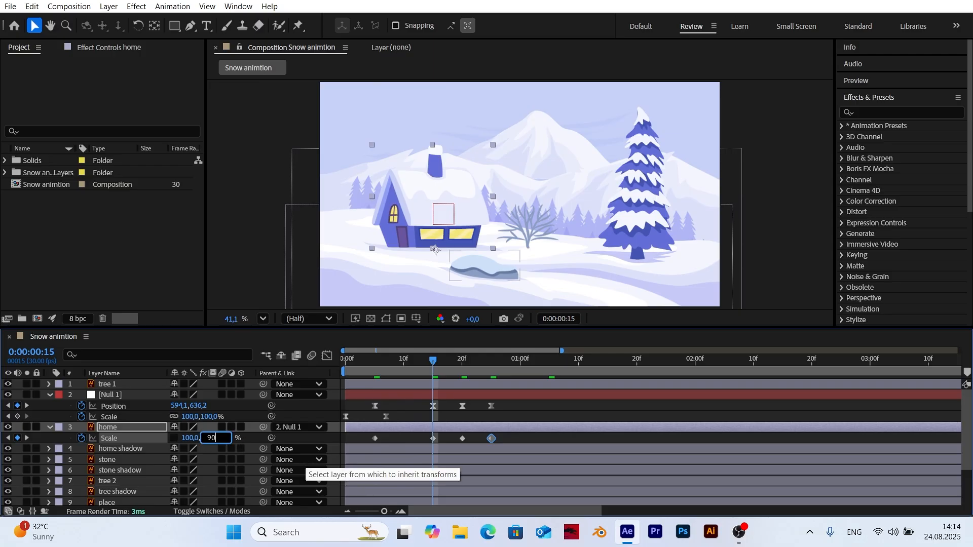
type("0")
key("Return")
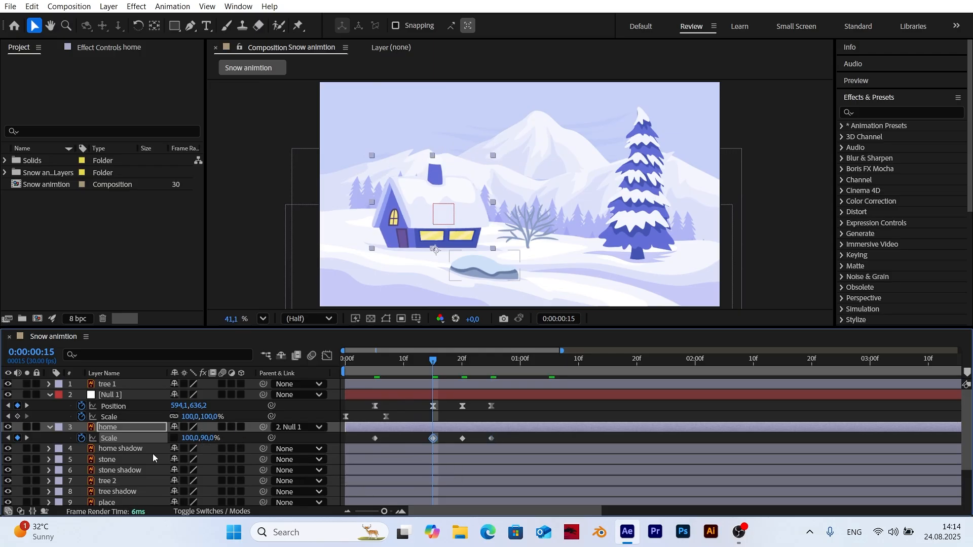
Set the home layer's vertical Scale to 105% at 0:00:00:20 and 95% at 0:00:00:25
left_click(27, 438)
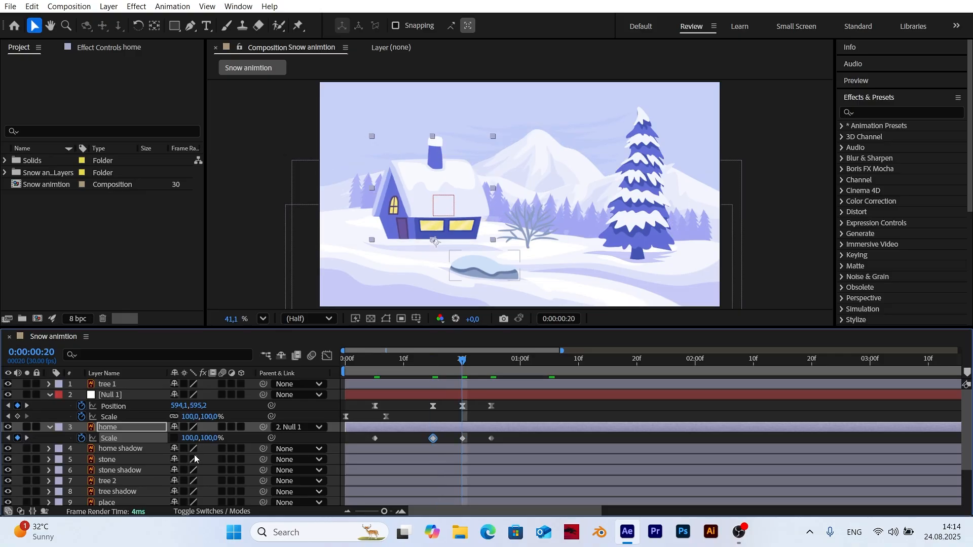
left_click(212, 438)
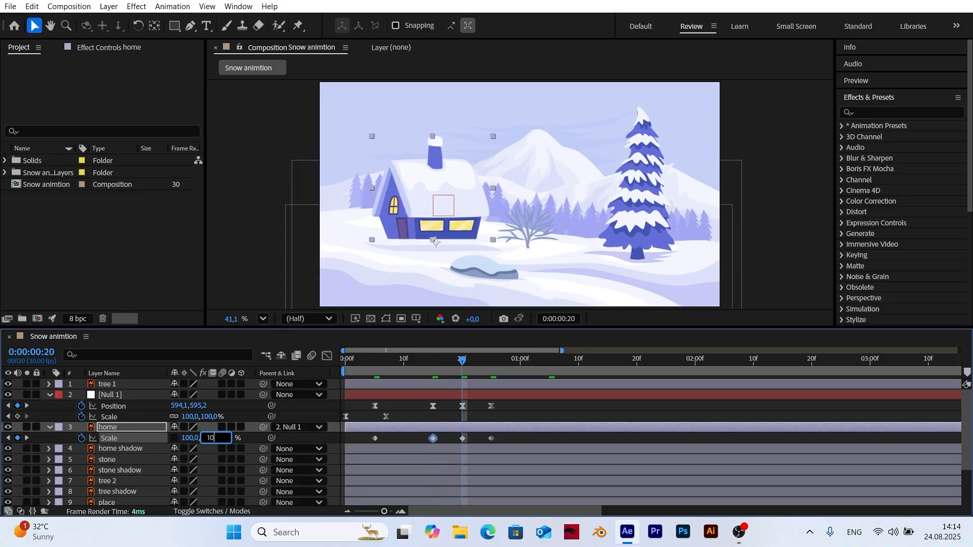
type("105")
key("Return")
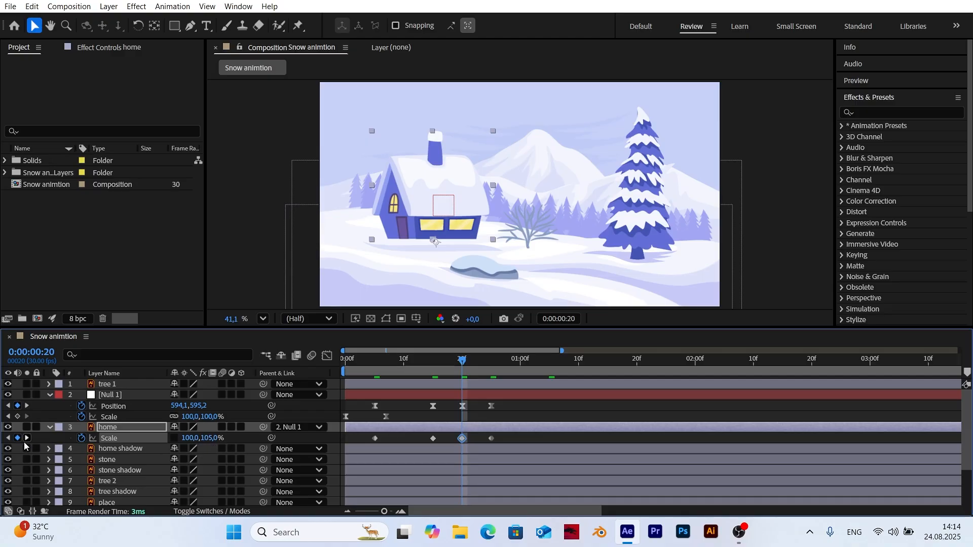
left_click(28, 439)
left_click(219, 438)
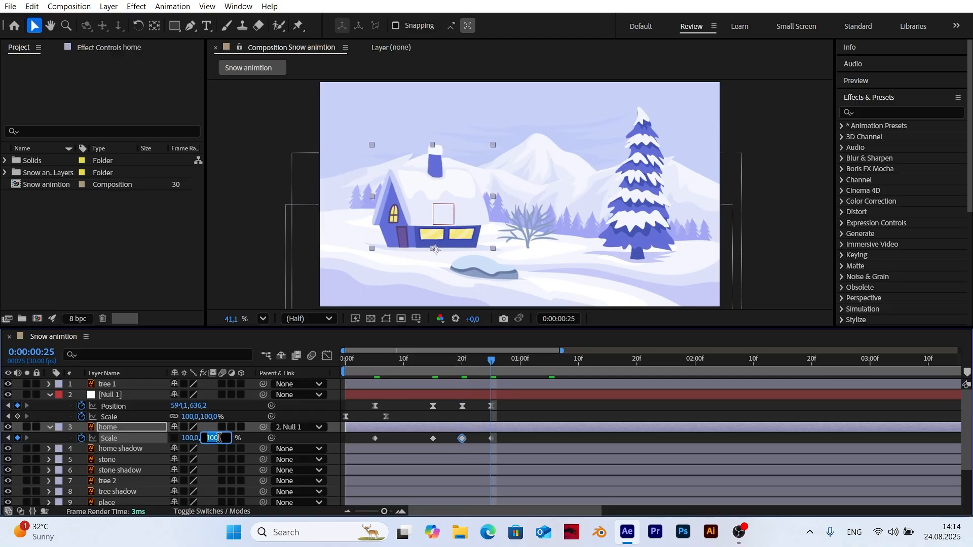
type("95")
key("Return")
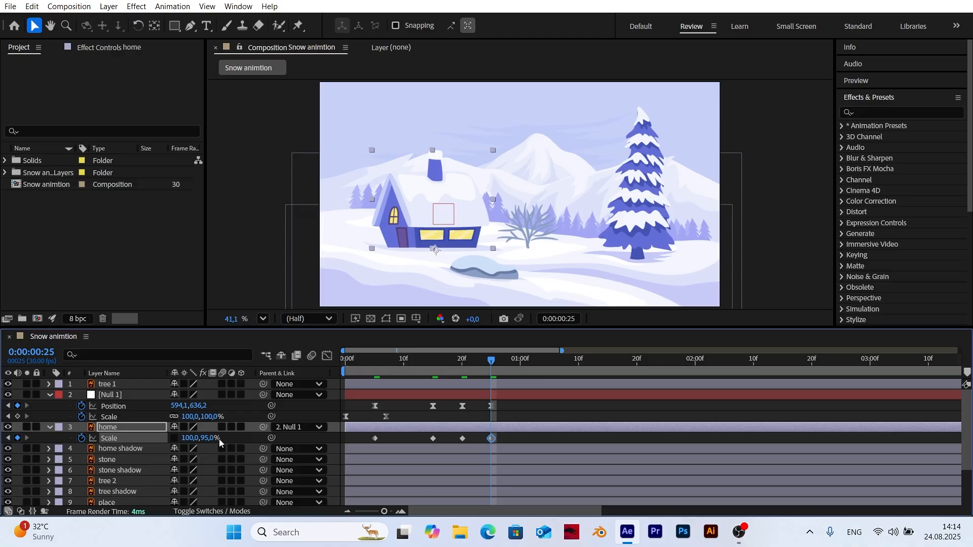
Go forward 5 frames to 0:00:01:00 and set the home layer's vertical Scale to 100%
left_click(552, 323)
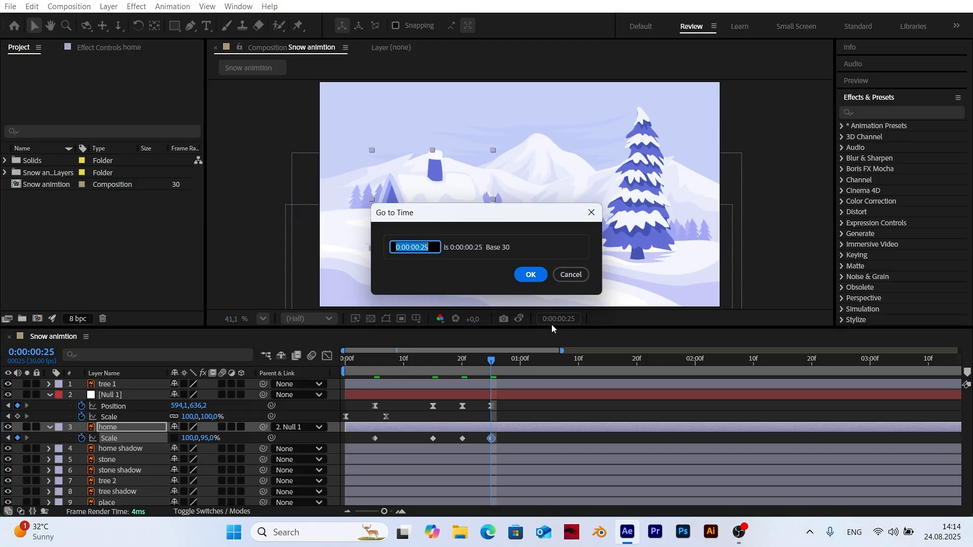
type("+5")
key("Return")
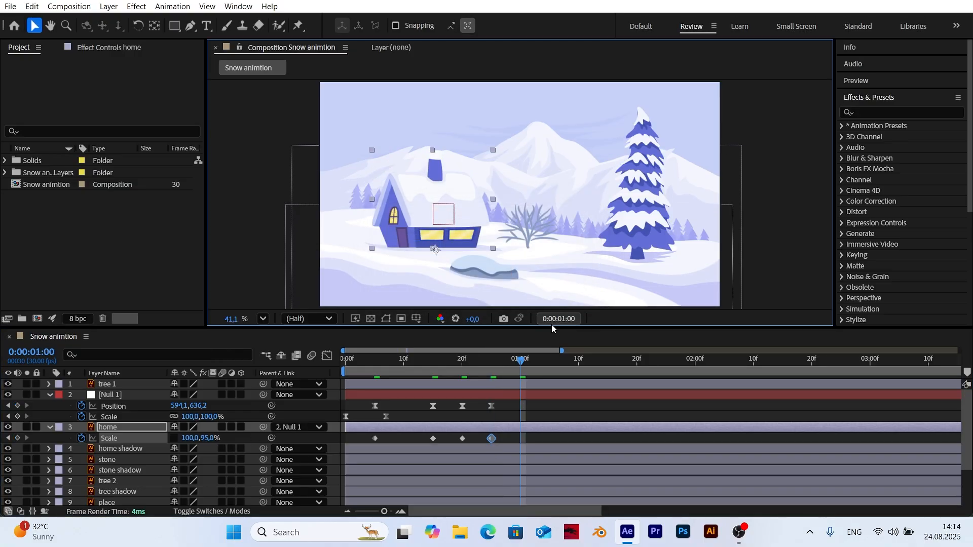
left_click(206, 439)
type("1")
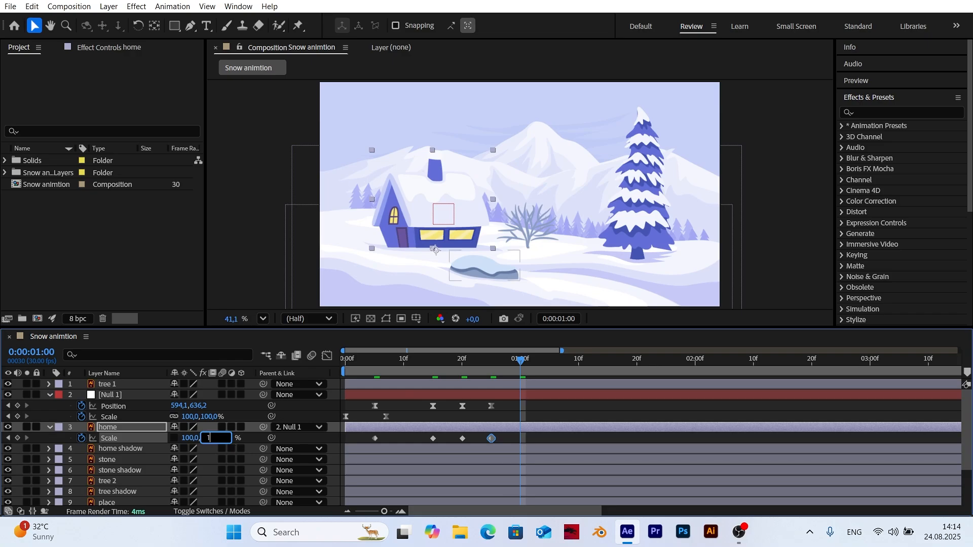
type("00")
key("Return")
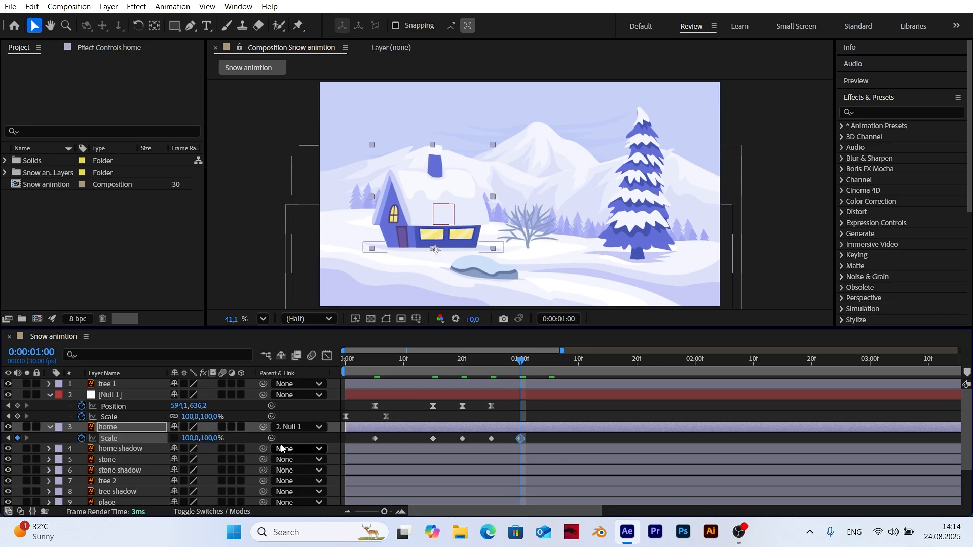
Apply Easy Ease to all five Scale keyframes of the home layer and preview the animation
left_click_drag(538, 436, 362, 445)
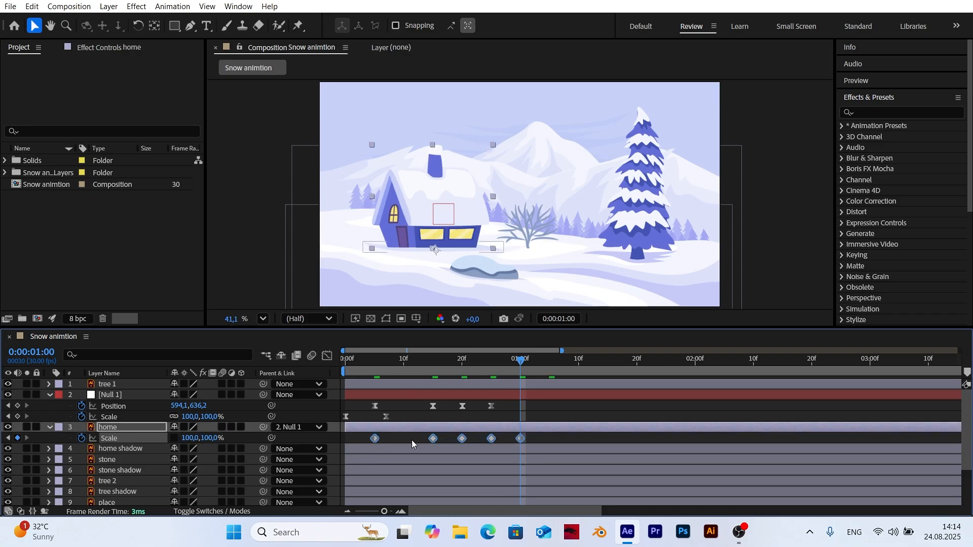
right_click(374, 440)
mouse_move(428, 433)
left_click(566, 316)
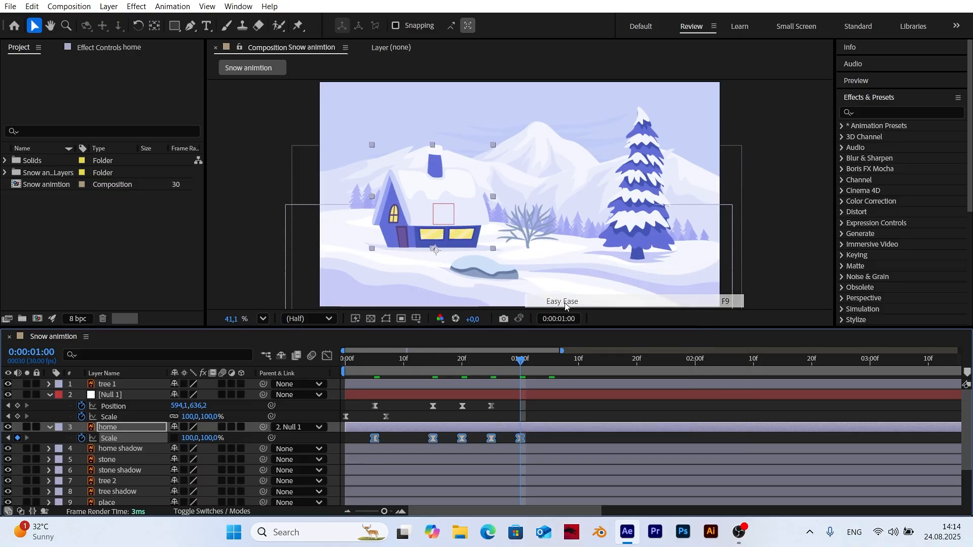
left_click(331, 409)
left_click_drag(403, 372, 369, 364)
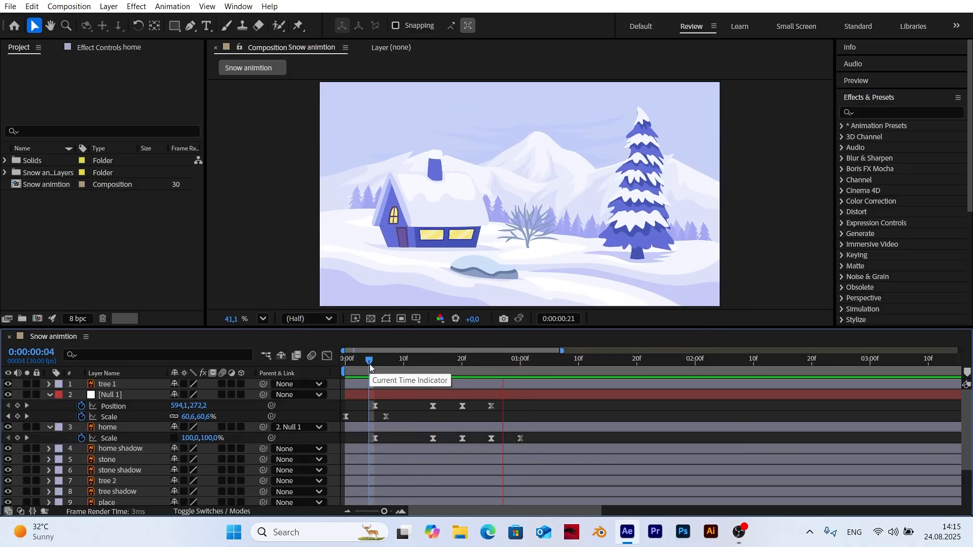
Shift all of the home layer's Scale keyframes so the first one starts at 0:00:00:06, and preview from the start
left_click_drag(537, 437, 382, 437)
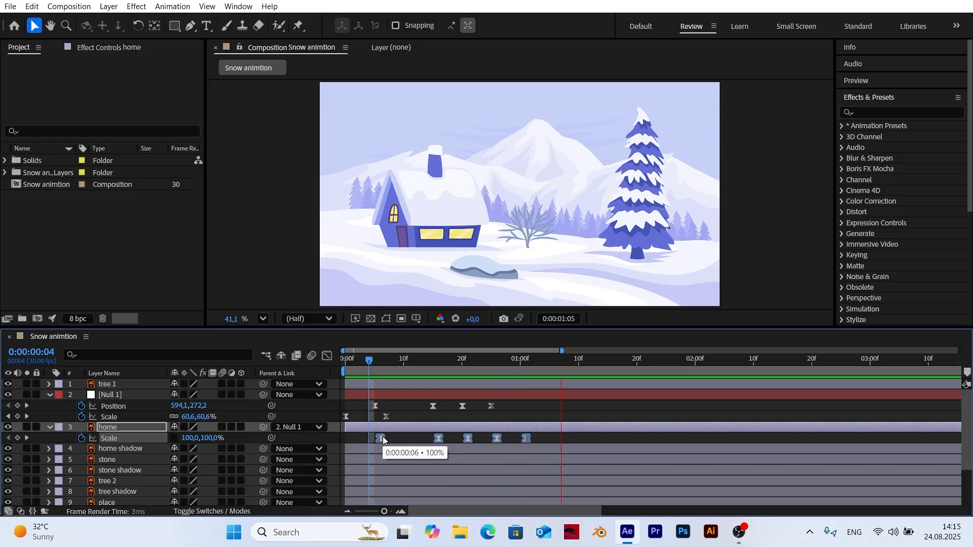
left_click_drag(383, 360, 300, 378)
key("space")
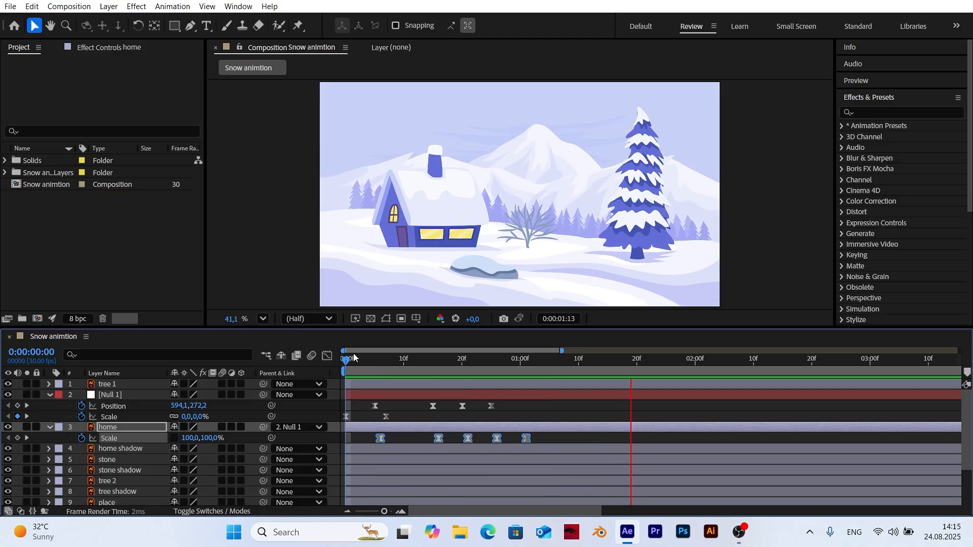
left_click(354, 369)
left_click_drag(353, 369, 327, 424)
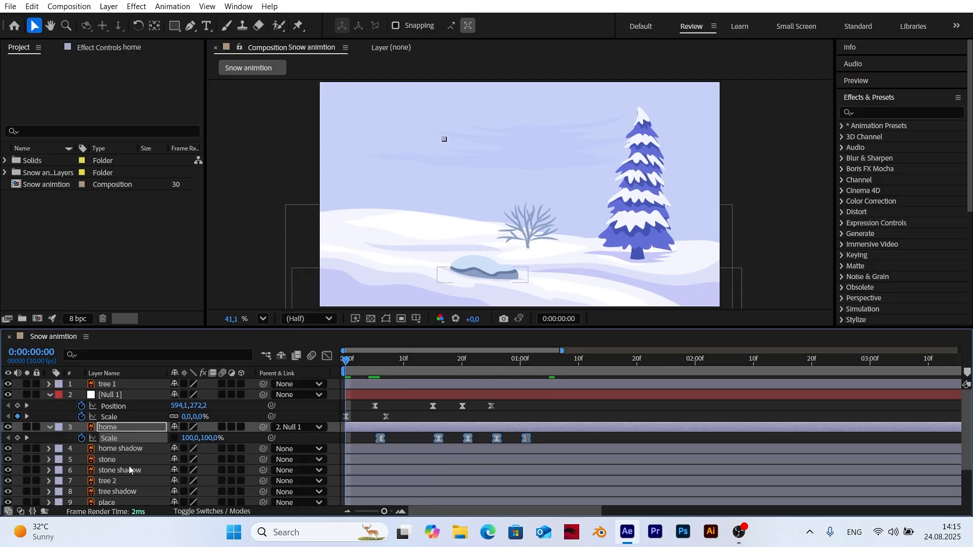
Reveal the home shadow layer's Scale and add a 0% keyframe at 0:00:00:05
left_click(127, 448)
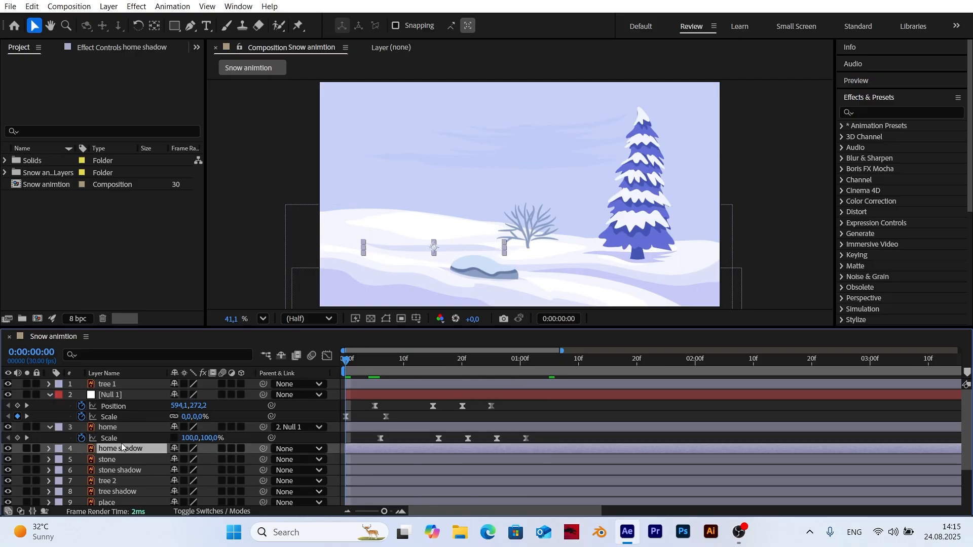
key("s")
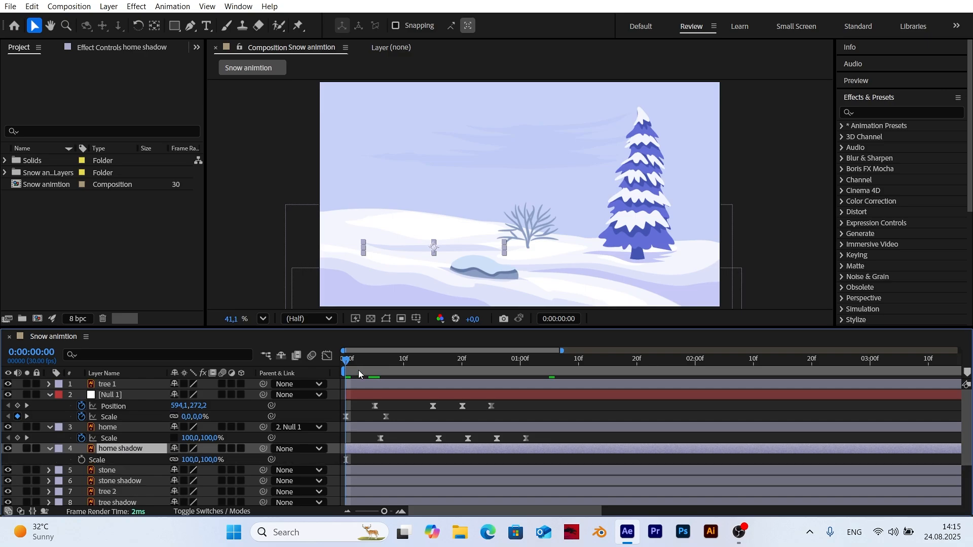
left_click_drag(359, 374, 375, 373)
left_click(82, 460)
left_click(213, 460)
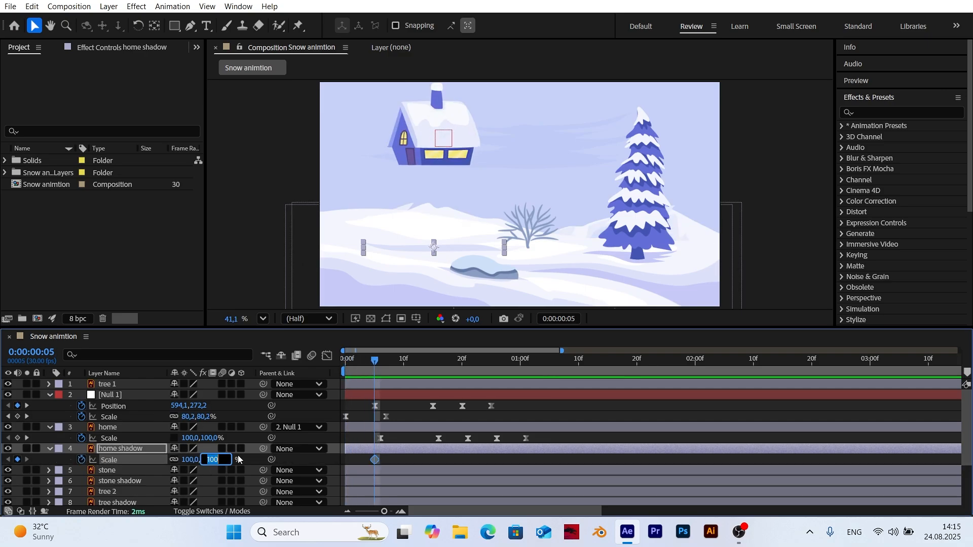
type("0")
key("Return")
Go to 0:00:00:15 and set the home shadow layer's Scale to 100%
left_click(433, 378)
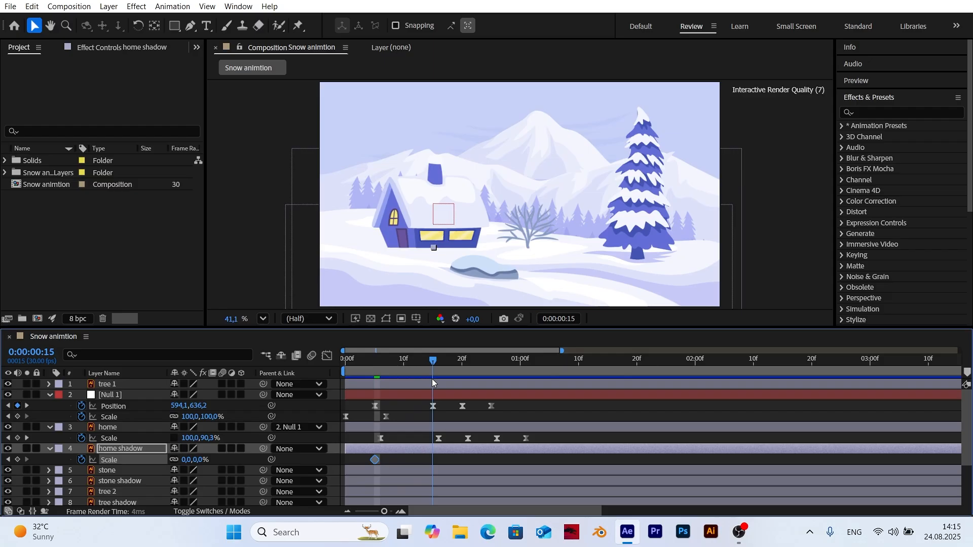
left_click(213, 461)
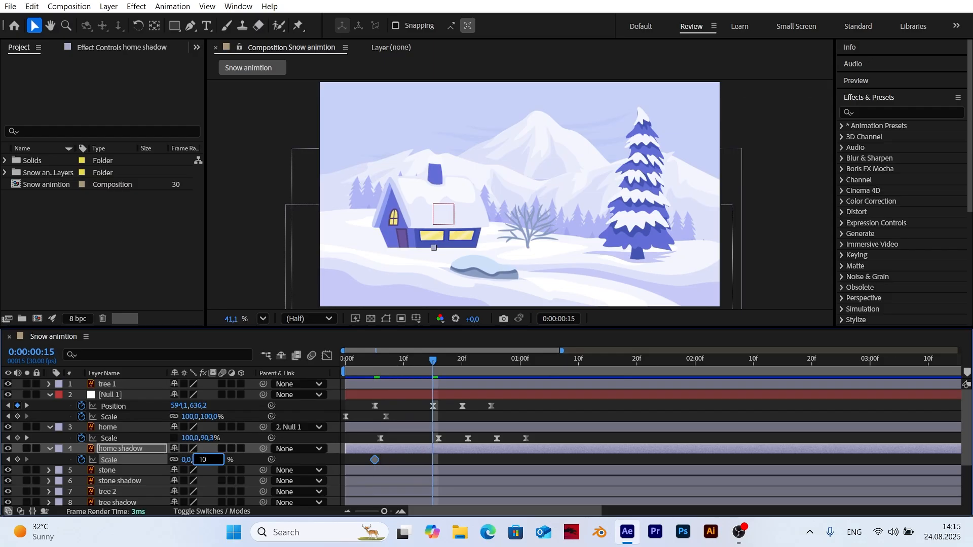
type("100")
key("Return")
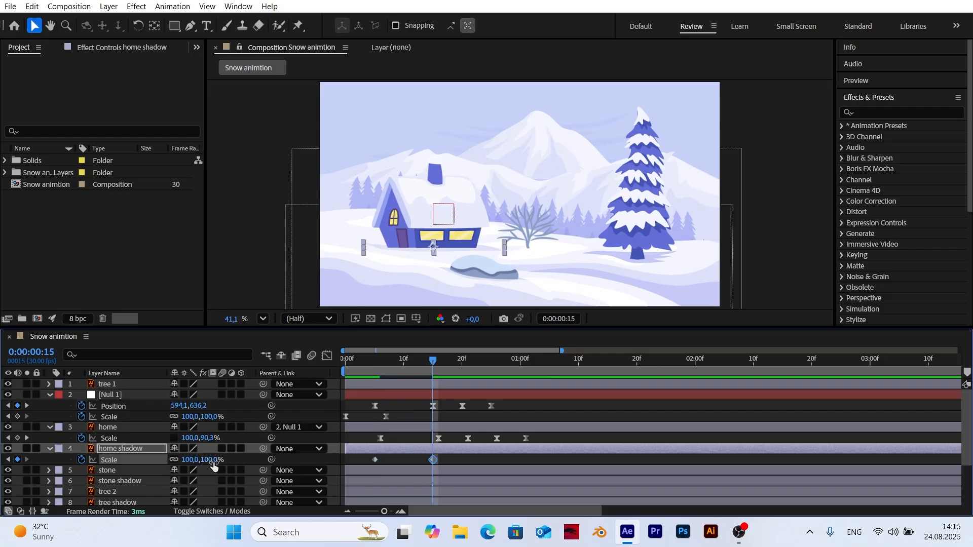
Go to 0:00:00:20, at Null 1's next Position keyframe, and set the home shadow's Scale to 95%
left_click(26, 406)
left_click(206, 461)
type("95")
key("Return")
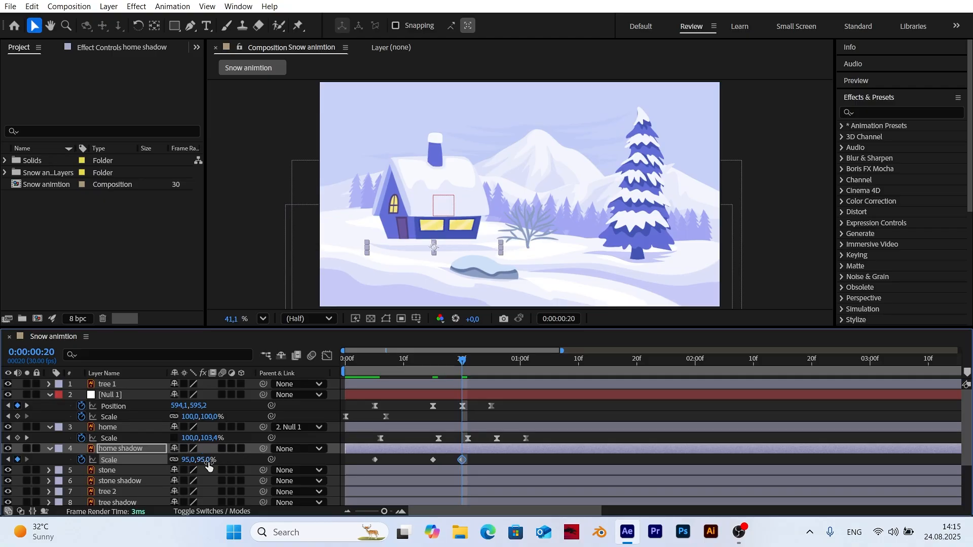
Go to 0:00:00:25, at Null 1's last Position keyframe, and set the home shadow's Scale to 100%
left_click(27, 406)
type("100")
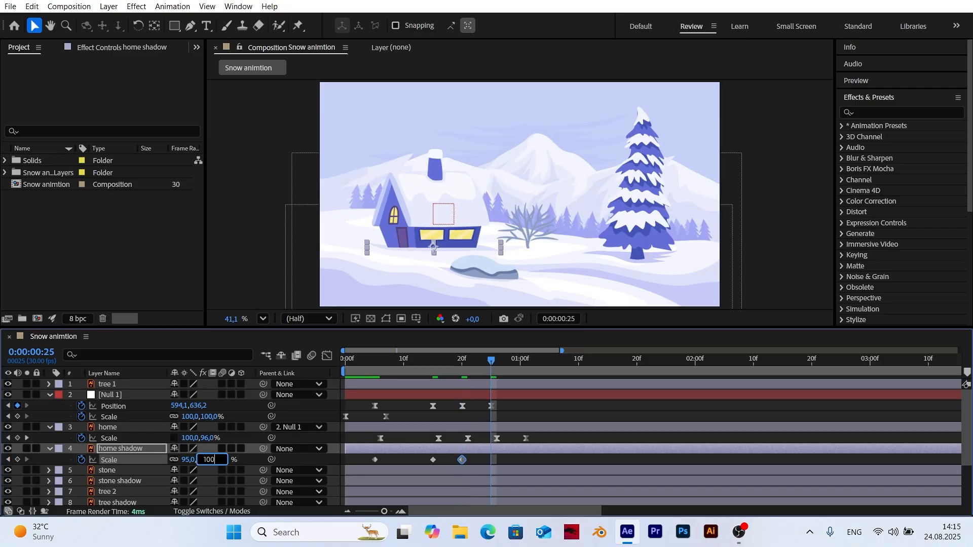
key("Return")
Apply Easy Ease to all four Scale keyframes of the home shadow layer
left_click_drag(505, 457, 367, 467)
right_click(372, 459)
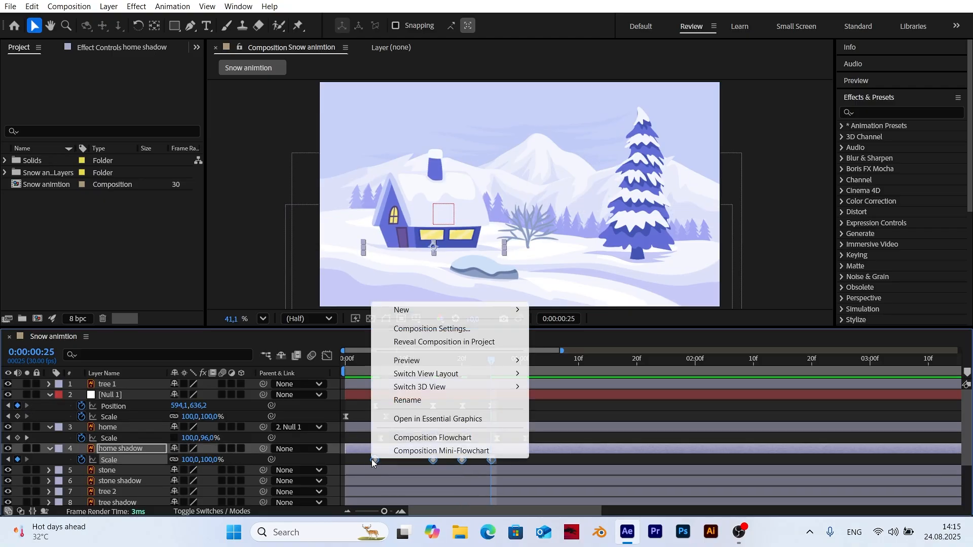
right_click(376, 460)
mouse_move(403, 512)
left_click(555, 320)
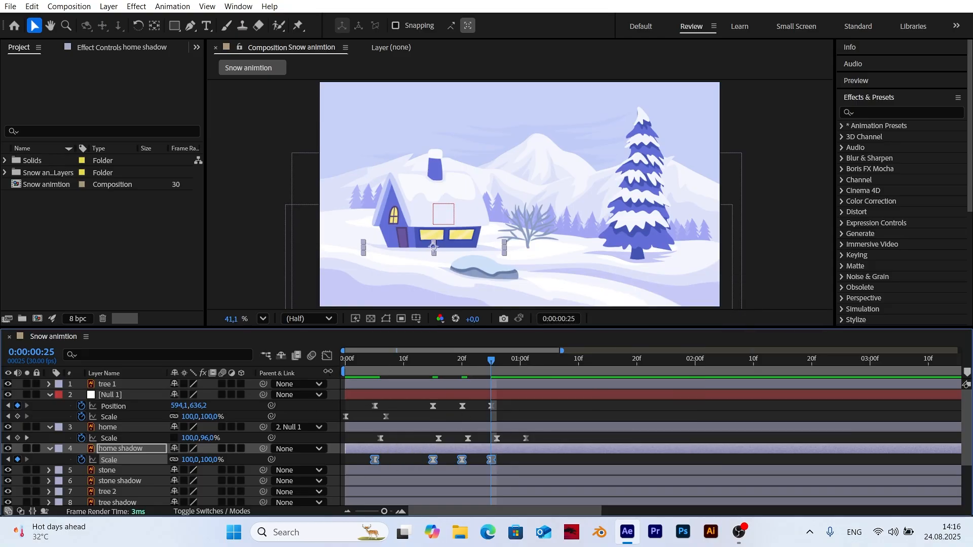
Lengthen the first Scale keyframe's outgoing ease in the home shadow's speed graph so speed peaks near the second keyframe, and preview from the start
left_click(328, 356)
mouse_move(389, 467)
left_mouse_down()
mouse_move(370, 484)
mouse_move(404, 471)
left_mouse_up()
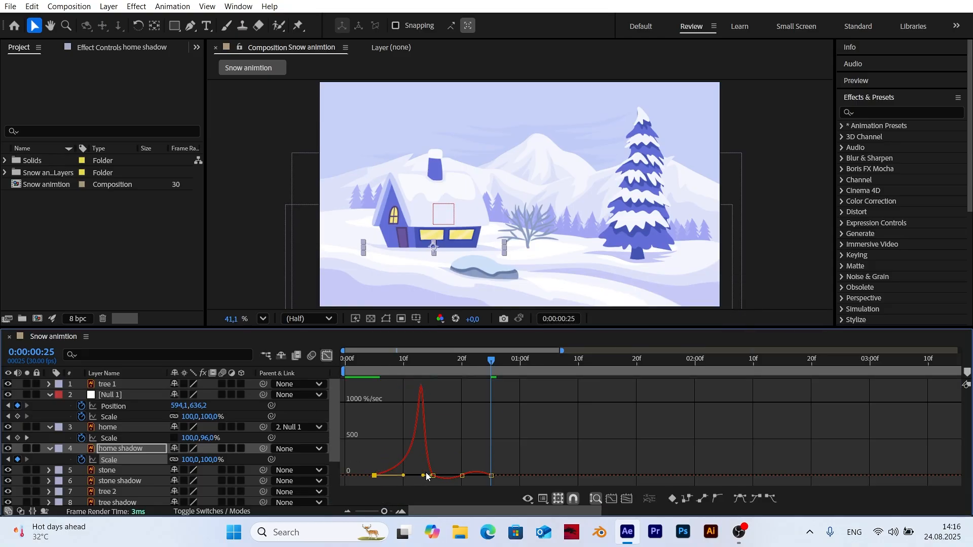
left_click(327, 356)
key("Home")
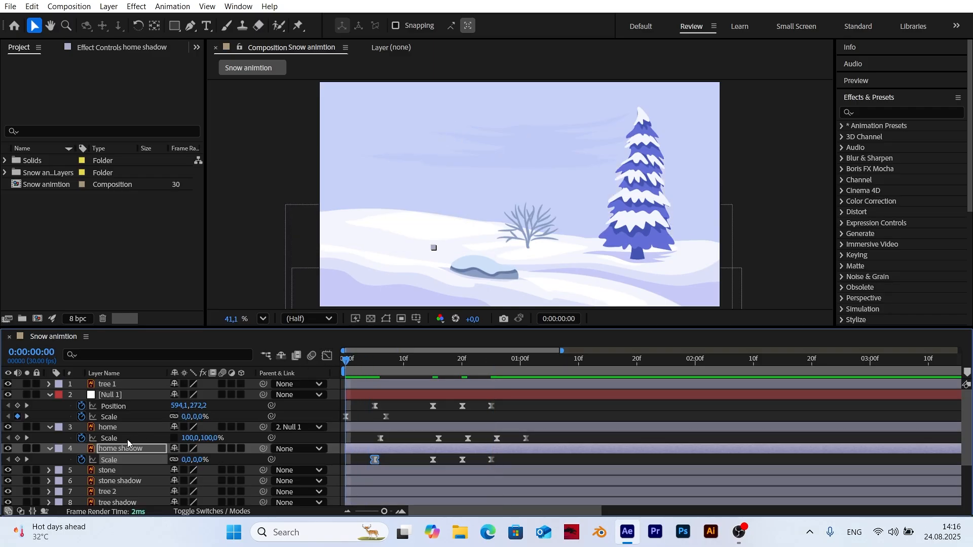
key("space")
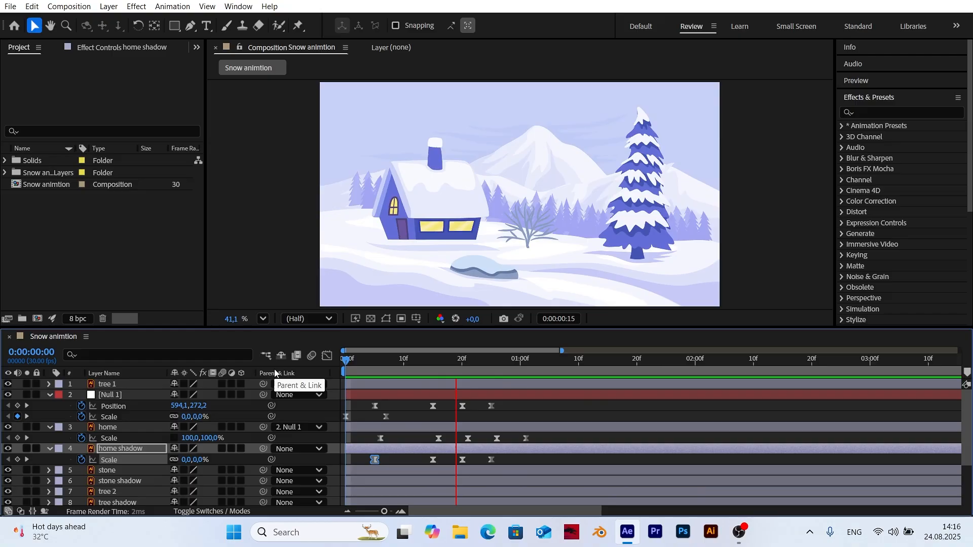
Change the home shadow's Scale keyframe at 0:00:00:20 to 90%
left_click_drag(382, 364, 465, 388)
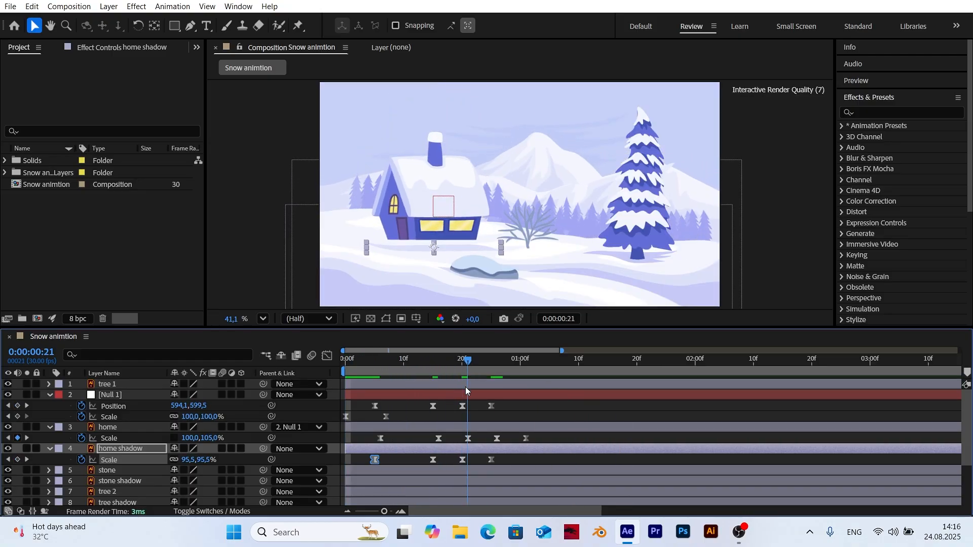
left_click(203, 460)
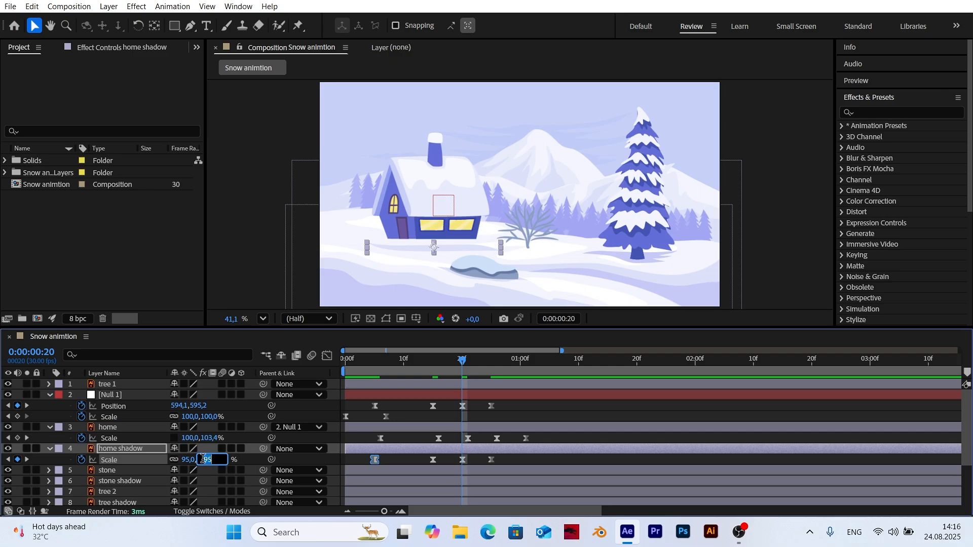
type("90")
key("Return")
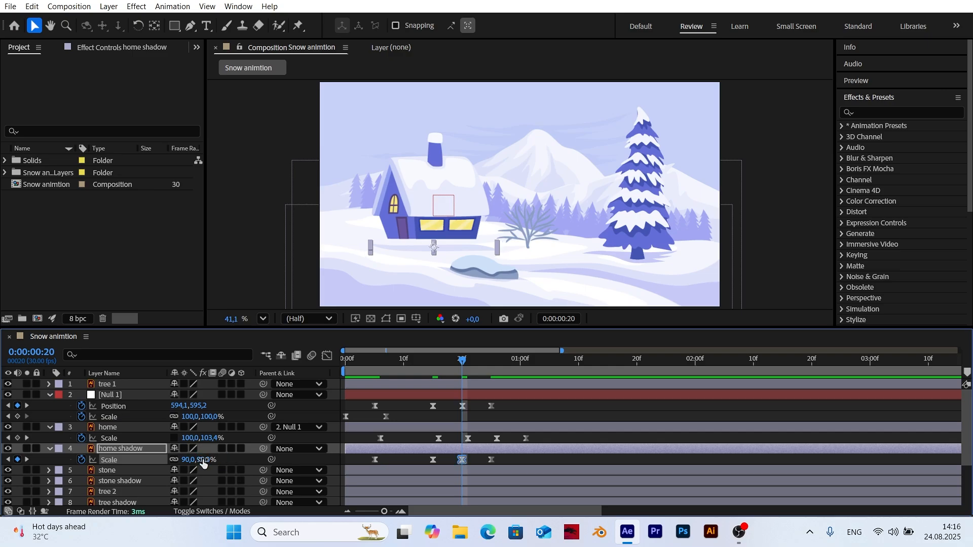
Return to the start, collapse the Null 1, home and home shadow properties, and preview the animation
left_click_drag(366, 360, 324, 366)
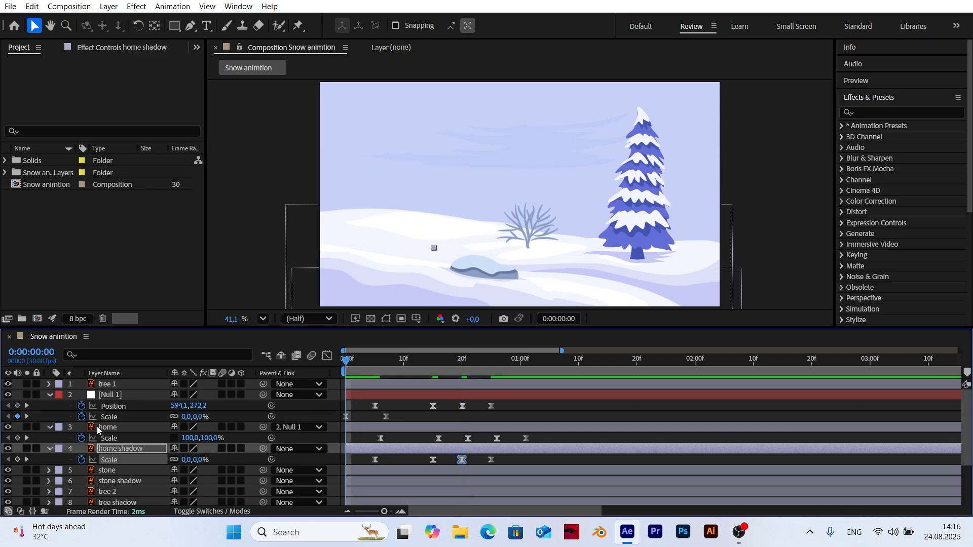
left_click(50, 396)
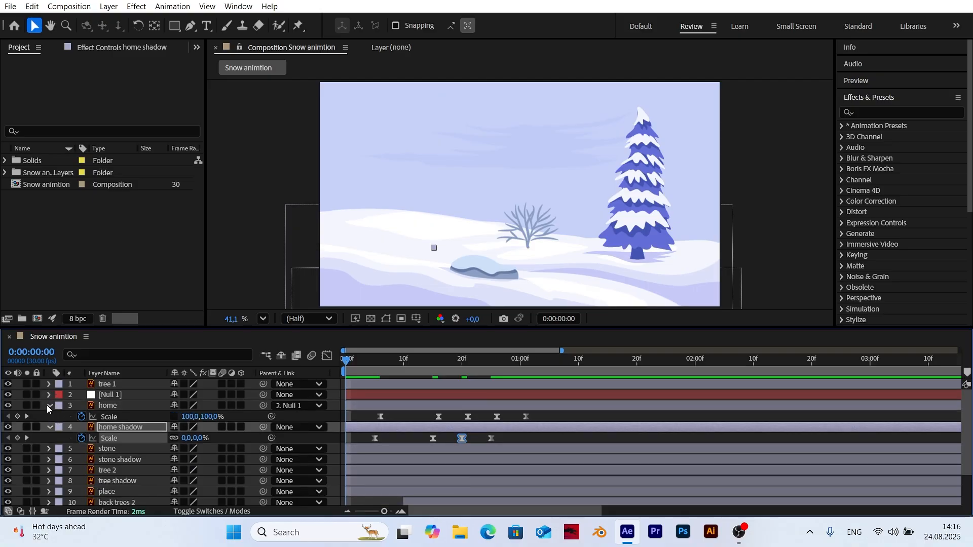
left_click(49, 406)
left_click(50, 417)
key("space")
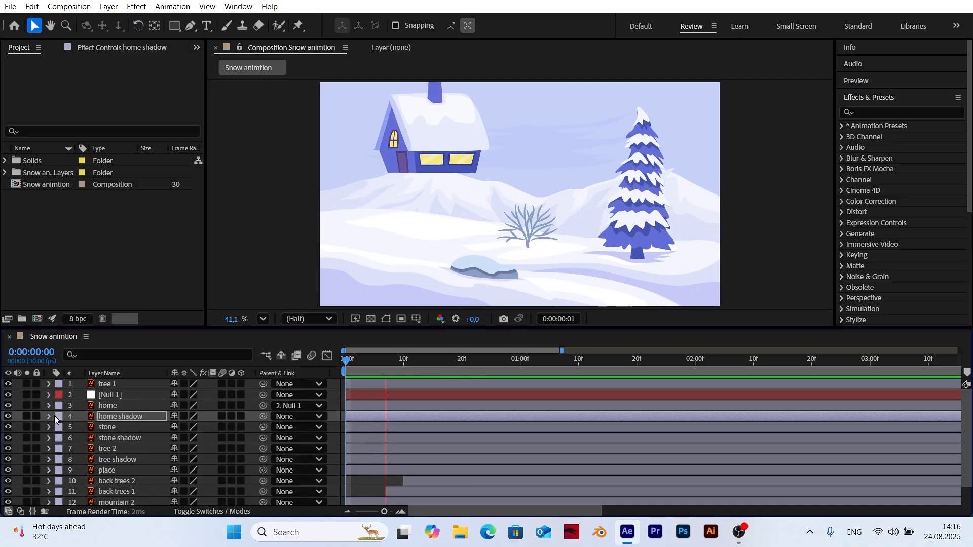
key("space")
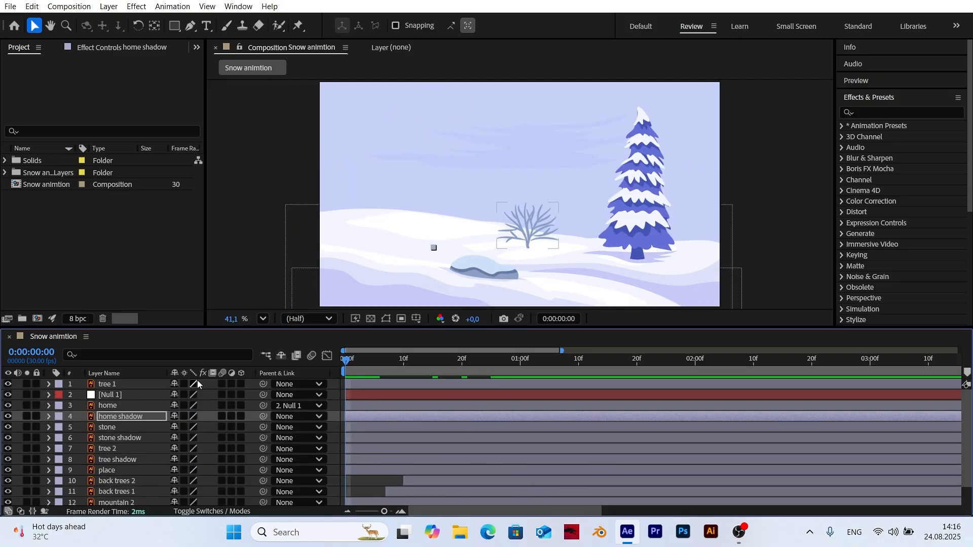
Shift the Null 1, home and home shadow layers together to start at 0:00:00:14, and preview from the start
left_click(113, 405, "ctrl")
left_click(113, 397, "ctrl")
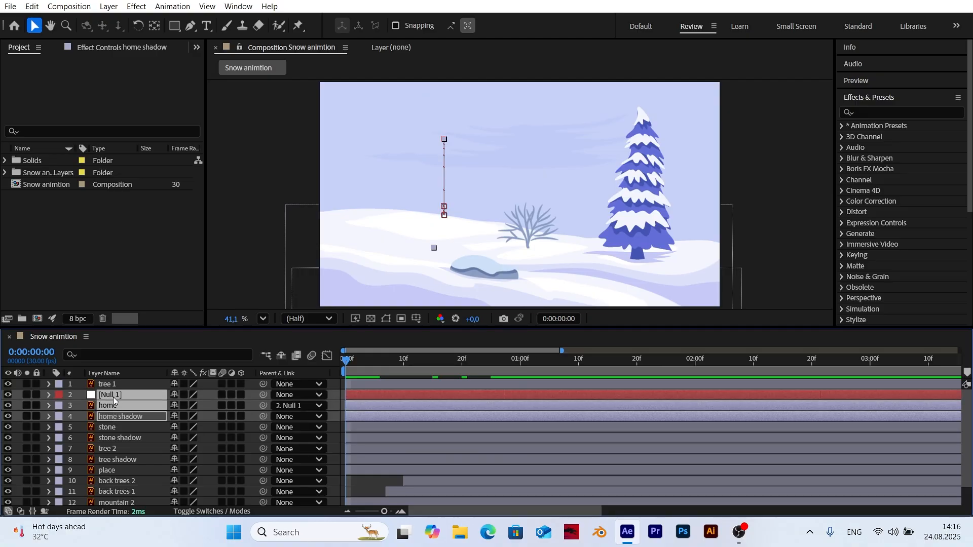
left_click_drag(351, 361, 425, 375)
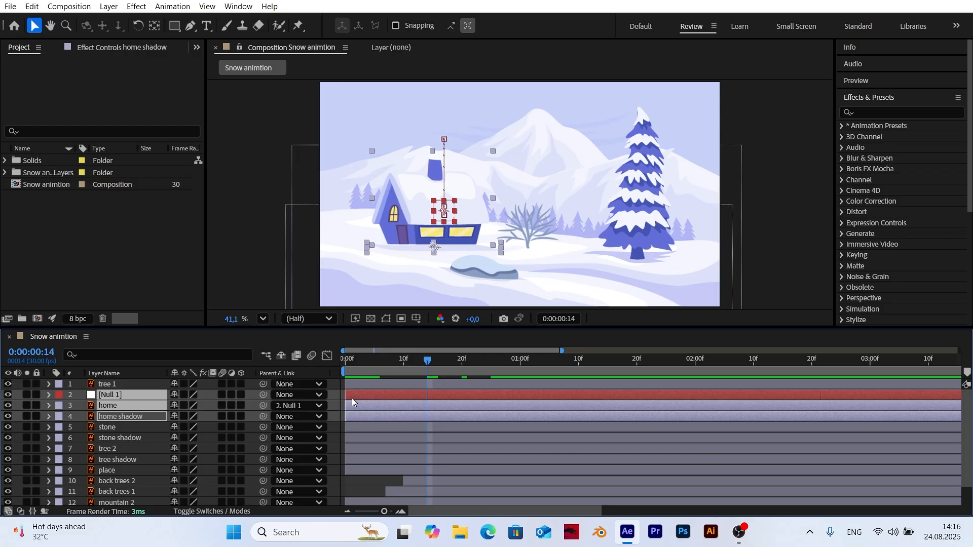
left_click_drag(353, 399, 434, 396)
left_click(404, 362)
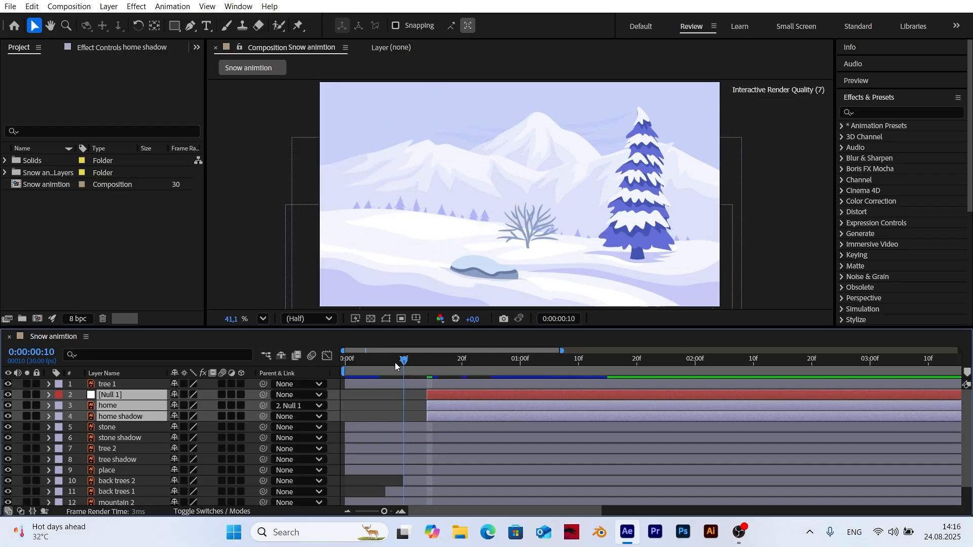
key("space")
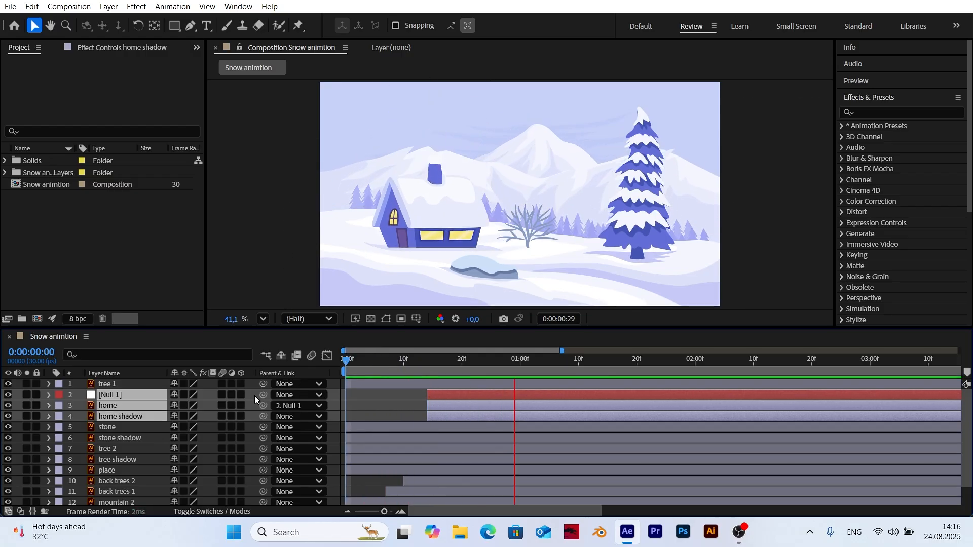
key("space")
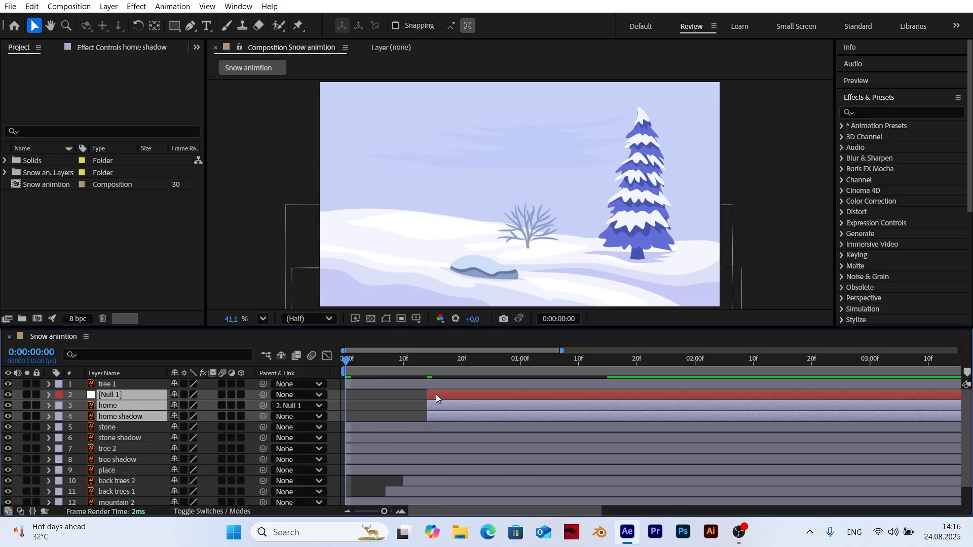
Move the Null 1, home and home shadow layers one frame earlier to start at 0:00:00:13, and preview
left_click_drag(436, 394, 433, 394)
key("space")
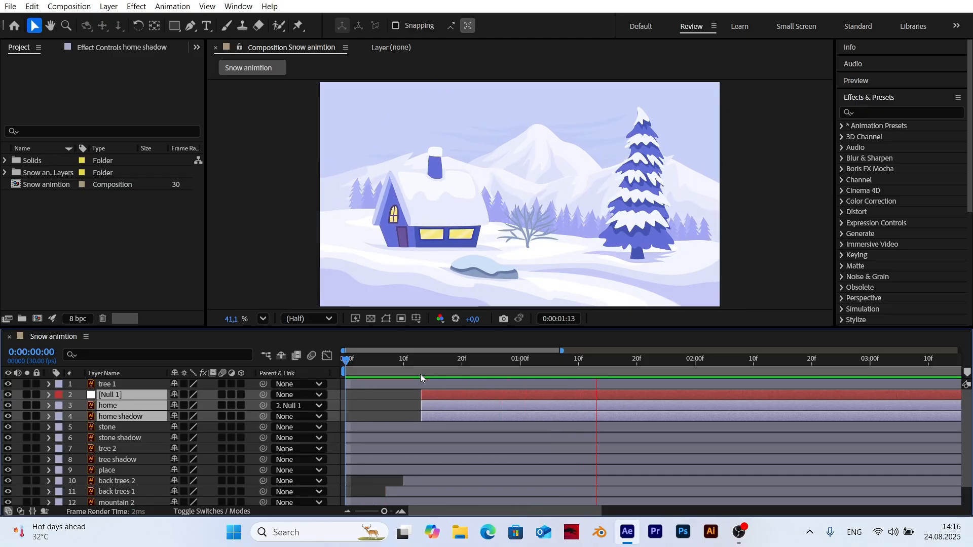
Find 0:00:00:21 in the house's drop and shift the stone layer to start there
left_click_drag(394, 366, 460, 400)
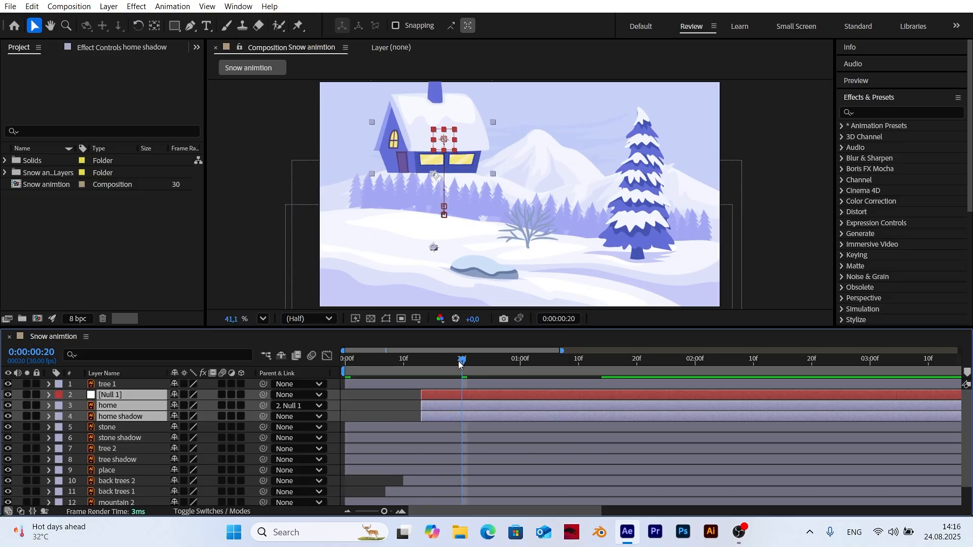
left_click_drag(459, 362, 465, 364)
left_click(114, 428)
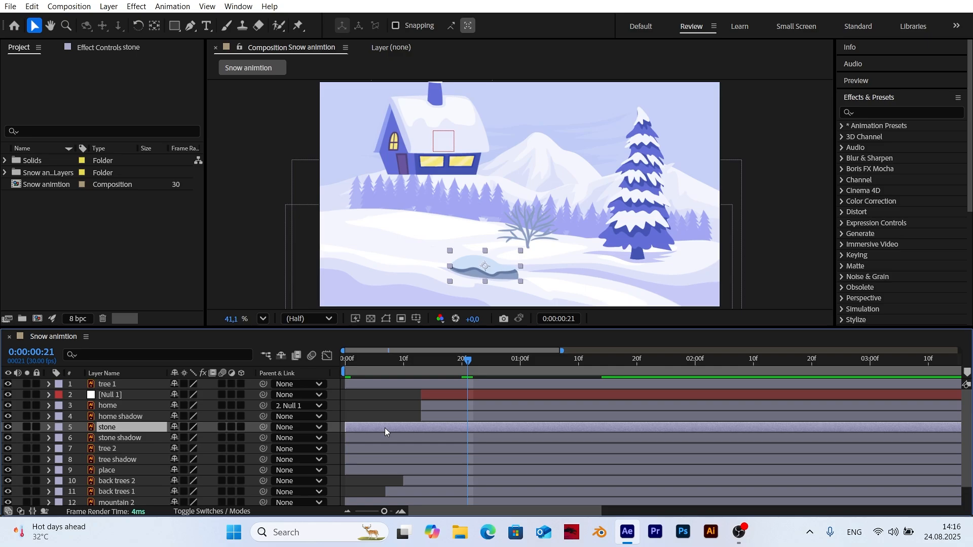
left_click_drag(385, 428, 492, 431)
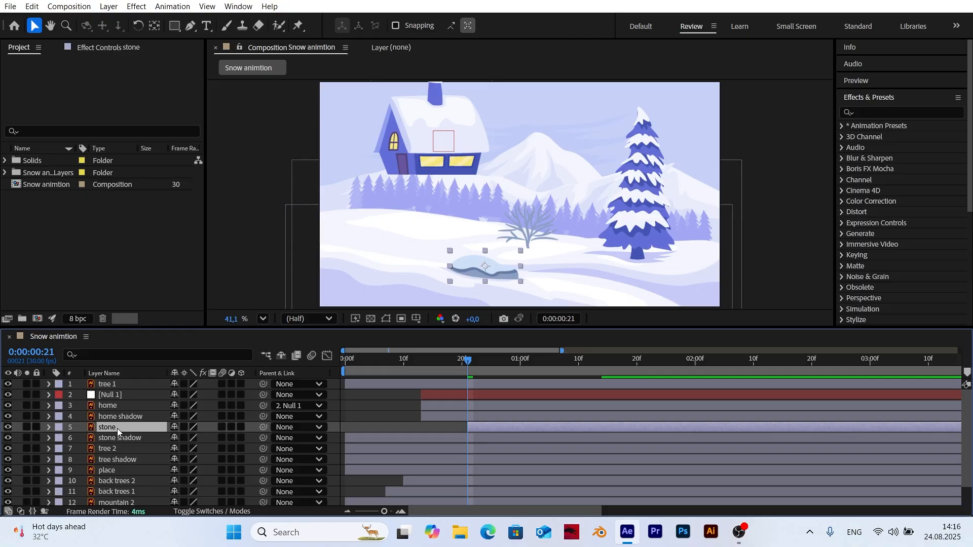
Reveal the stone layer's Position and add keyframes at 0:00:00:21 and 0:00:01:01 with its current placement
key("p")
left_click(82, 438)
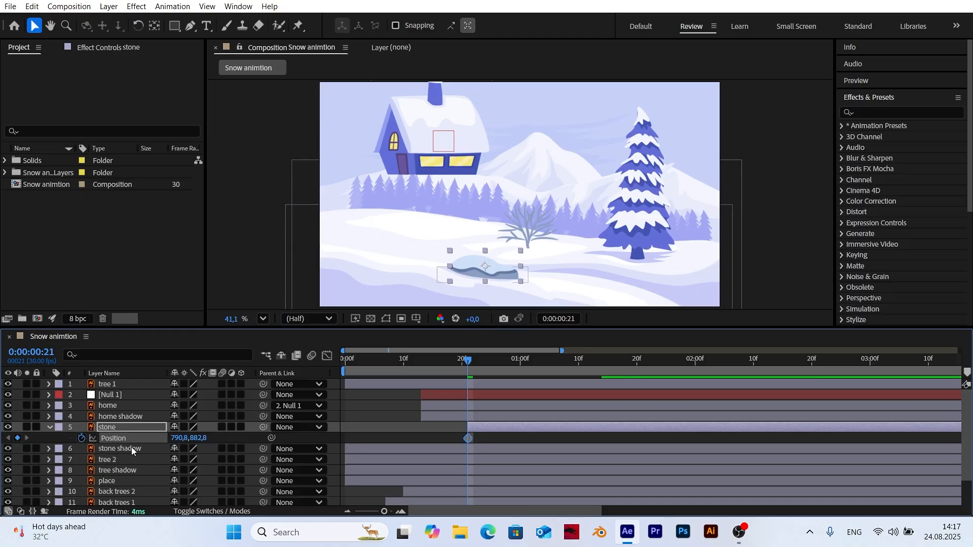
left_click(563, 321)
type("101")
key("Return")
key("alt+shift+p")
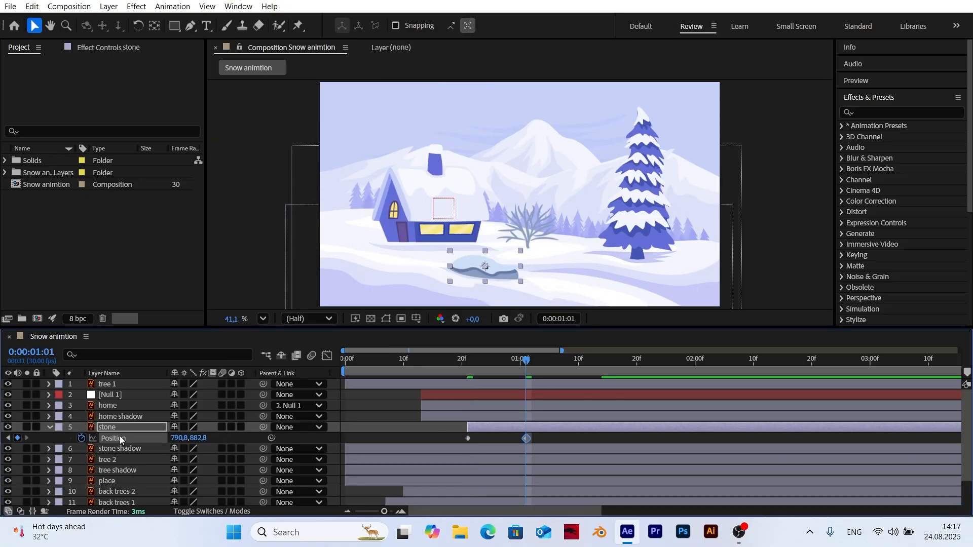
Add two more Position keyframes to the stone layer at 0:00:01:06 and 0:00:01:11
left_click(566, 319)
type("106")
key("Return")
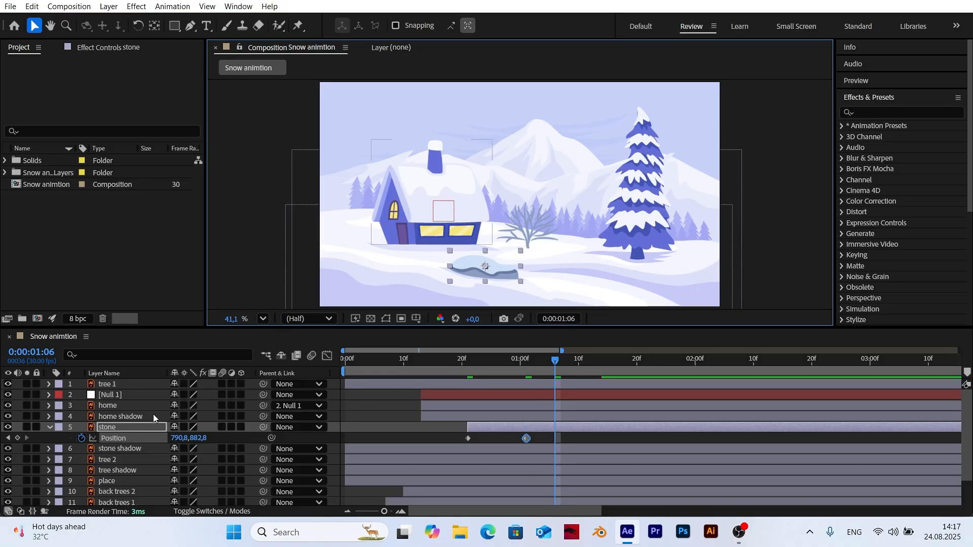
key("alt+shift+p")
left_click(567, 321)
type("111")
key("Return")
key("alt+shift+p")
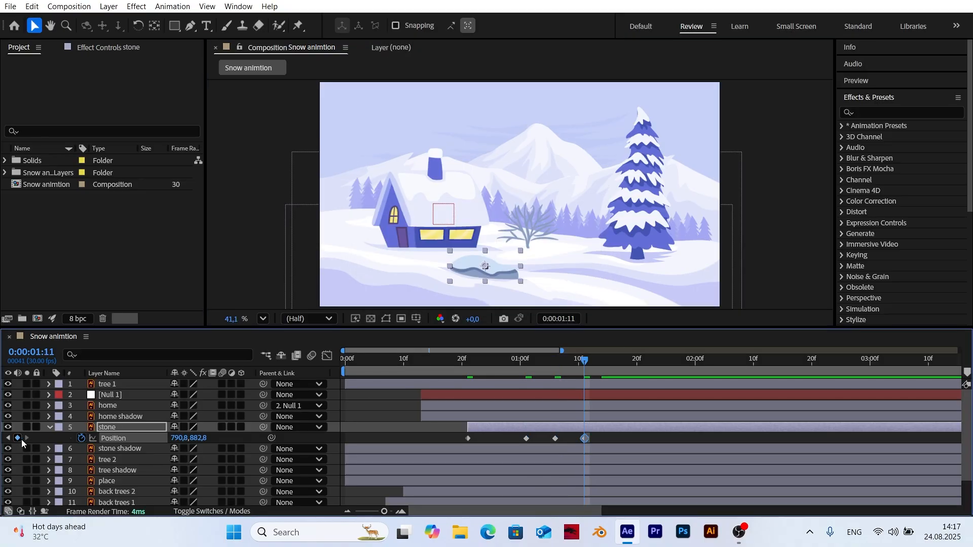
At 0:00:00:21, raise the stone's vertical Position until it is high in the sky beside the house's roof
left_click(467, 363)
left_click_drag(200, 439, 133, 439)
left_click(208, 440)
left_click(210, 440)
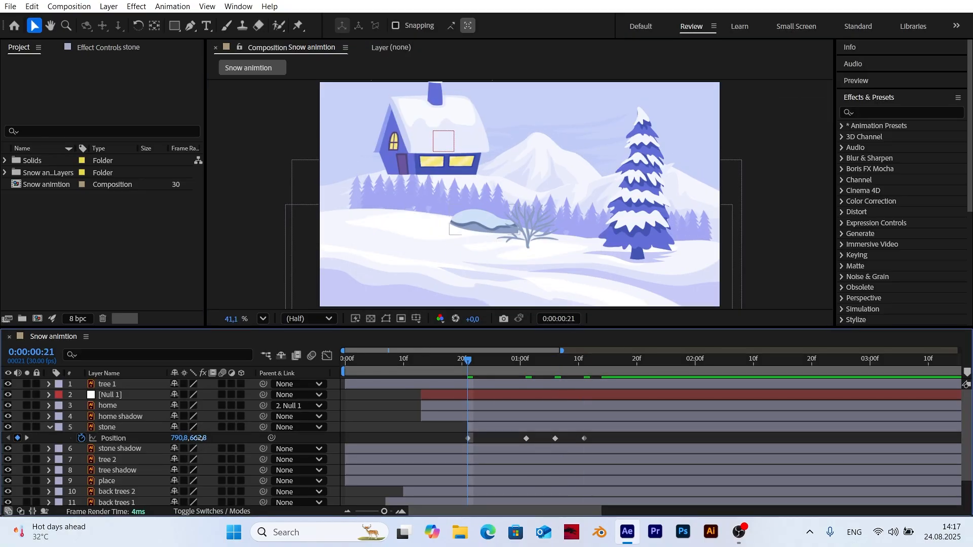
left_click_drag(200, 439, 45, 439)
At the 0:00:01:06 keyframe, raise the stone slightly to a vertical Position of 833.8
left_click(28, 438)
left_click(28, 438)
left_click_drag(199, 439, 187, 439)
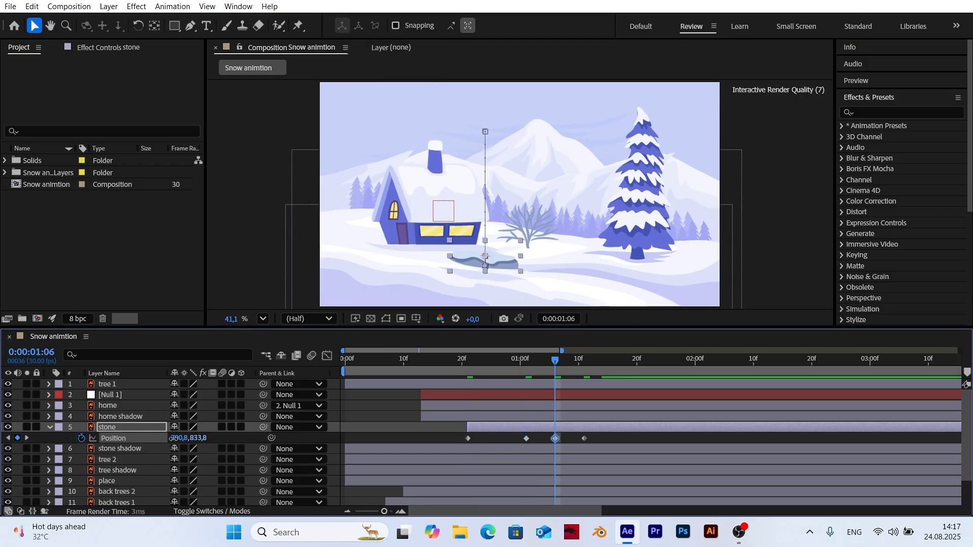
Apply Easy Ease to all four Position keyframes of the stone layer
left_click(602, 440)
left_click_drag(600, 440, 463, 436)
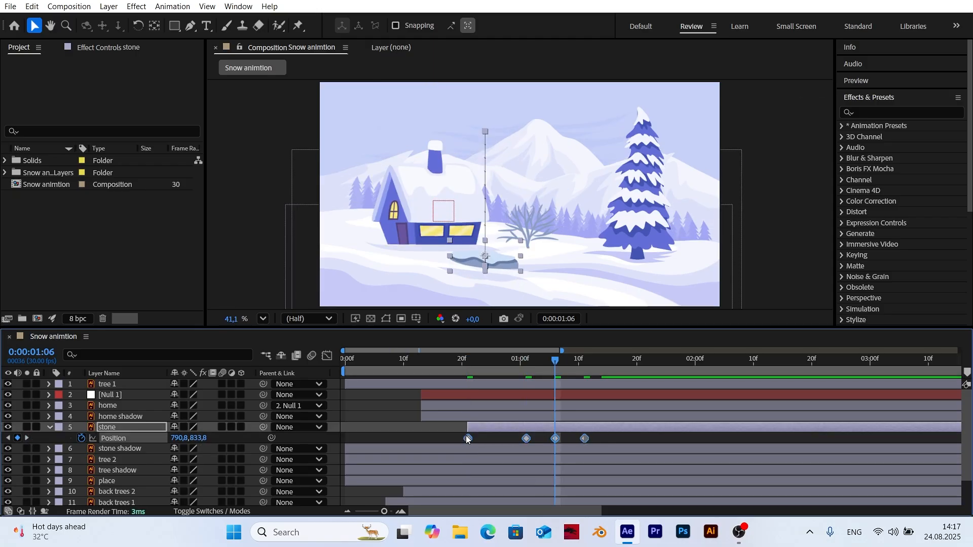
right_click(468, 438)
mouse_move(557, 431)
left_click(660, 299)
Stretch the first Position keyframe's outgoing ease in the stone's speed graph toward the second keyframe so the fall accelerates
left_click(327, 356)
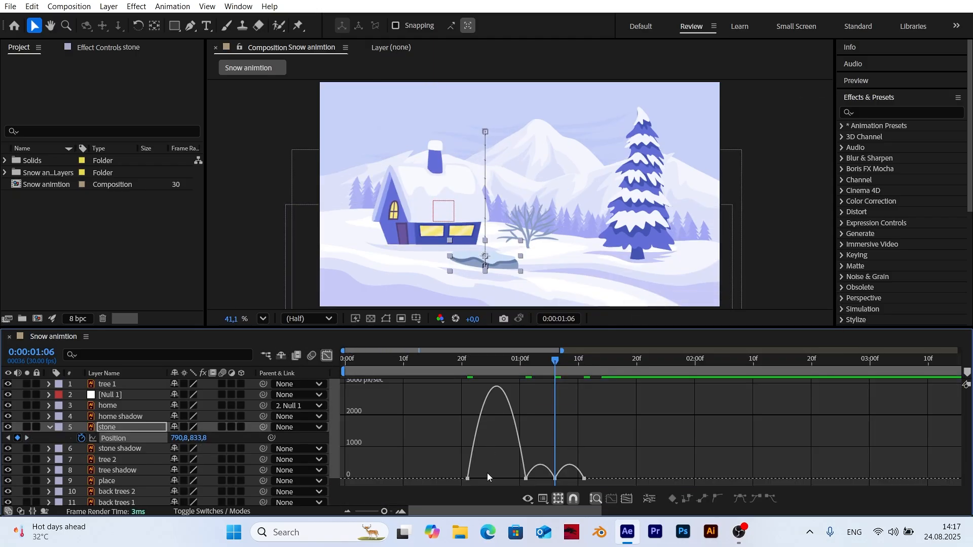
left_click(467, 478)
left_click_drag(487, 478, 525, 478)
left_click(327, 356)
Move the stone layer above Null 1 in the layer stack and preview its fall in front of the house
left_click_drag(456, 362, 487, 362)
left_click_drag(110, 428, 117, 396)
key("space")
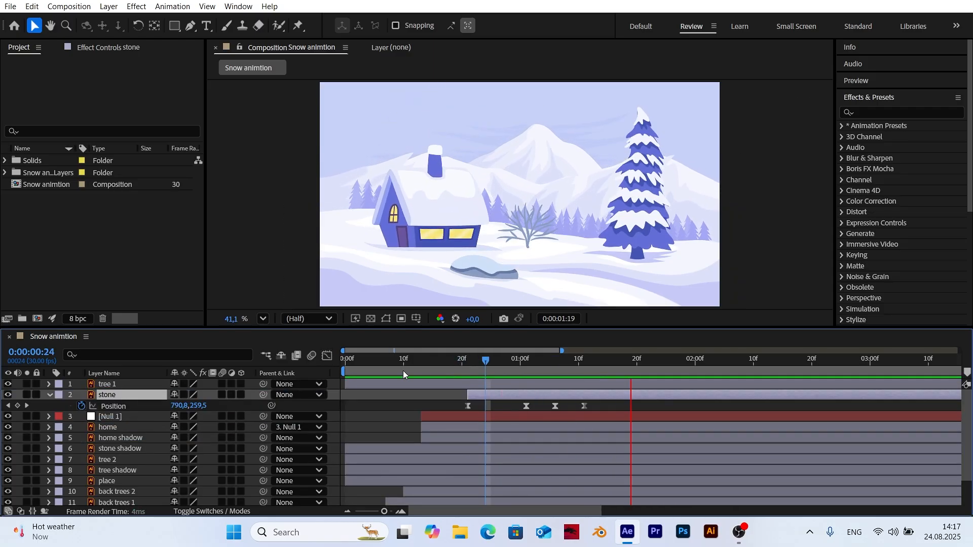
Animate the stone's Scale from 0% at 0:00:00:21 to 100% over seven frames, with Easy Ease on both keyframes
key("space")
left_click_drag(486, 360, 468, 360)
key("shift+s")
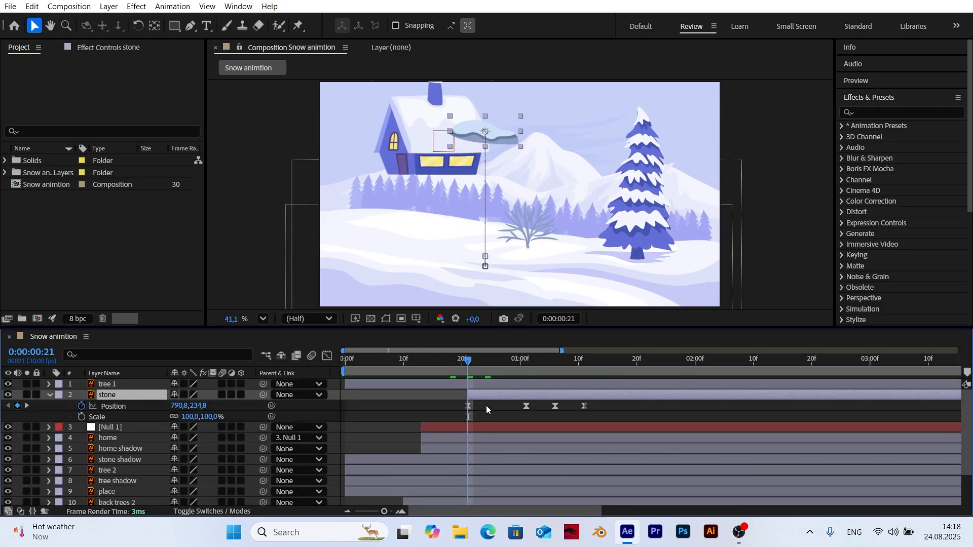
left_click(82, 417)
left_click(566, 320)
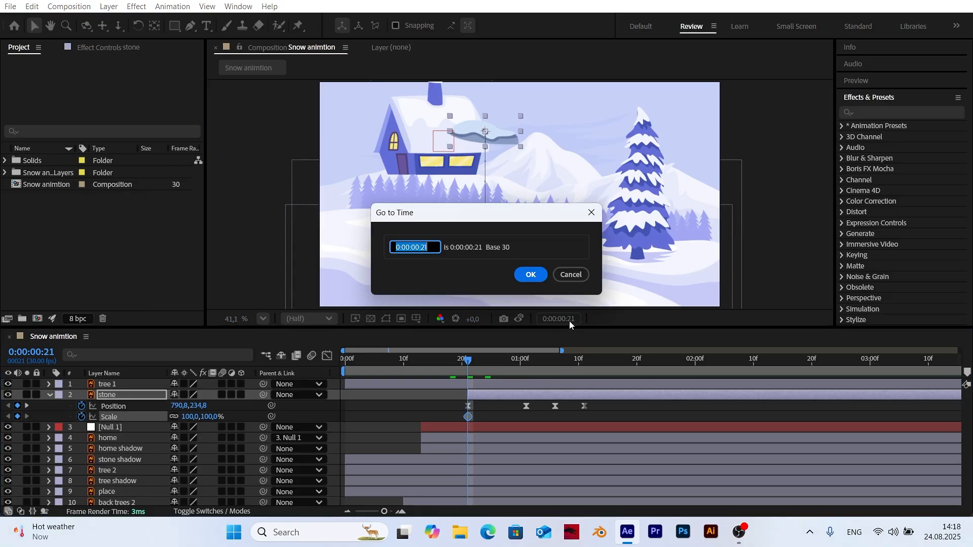
type("+7")
key("Return")
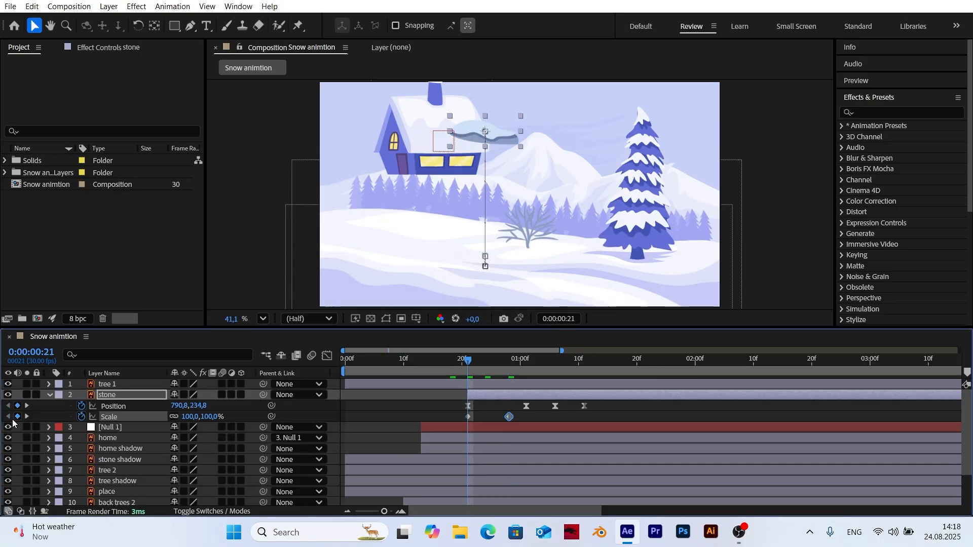
type("0")
key("Return")
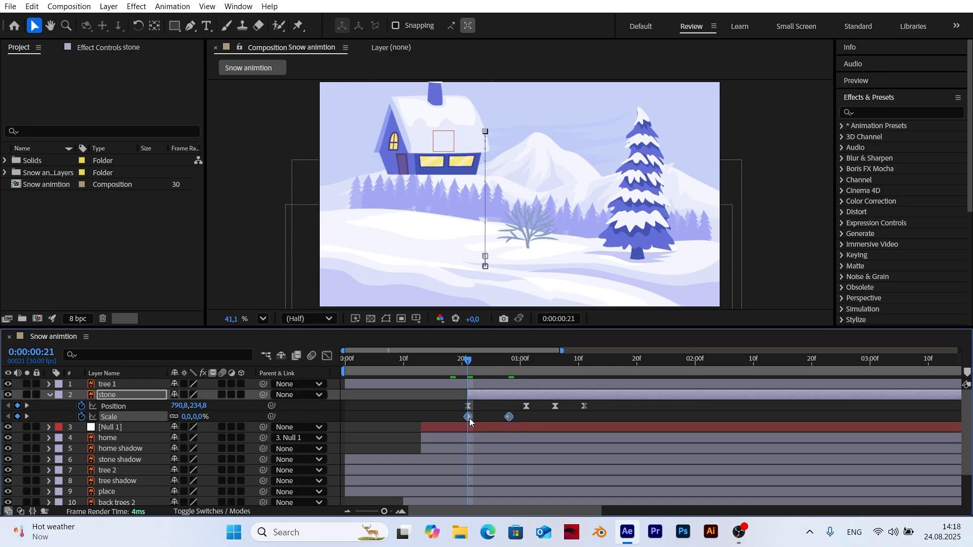
right_click(470, 418)
left_click(667, 272)
Delay the stone's four Position keyframes by five frames so the first sits at 0:00:00:26
left_click(562, 318)
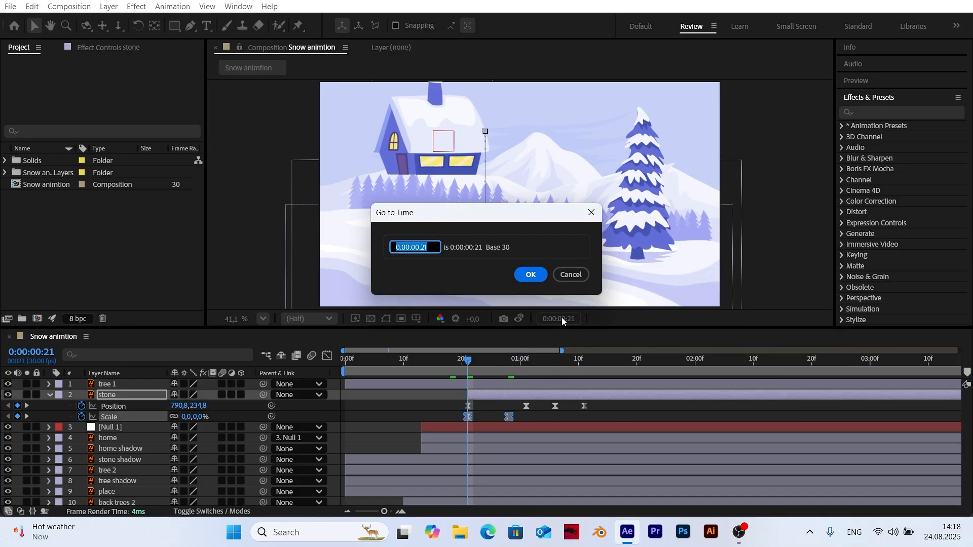
type("+5")
key("Return")
left_click_drag(596, 411, 499, 407)
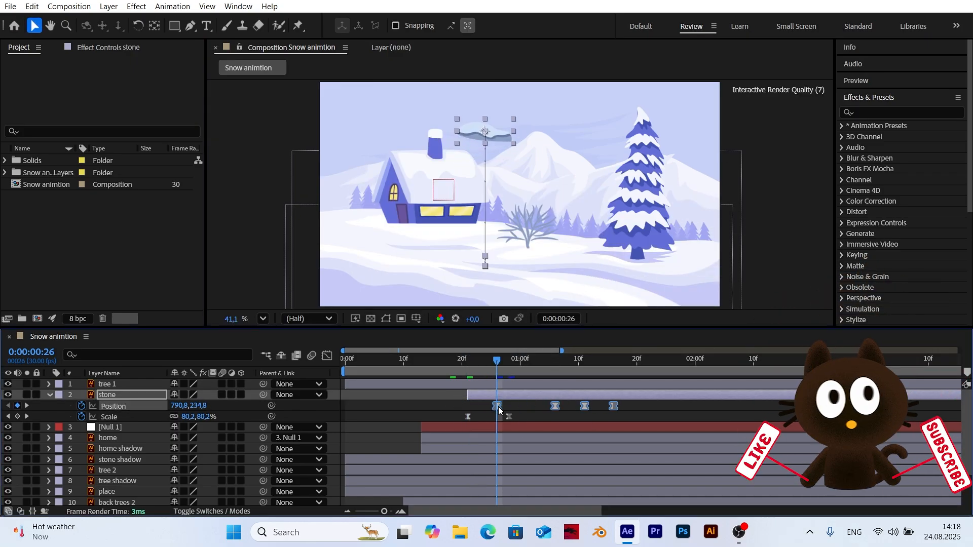
left_click(469, 368)
left_click(497, 369)
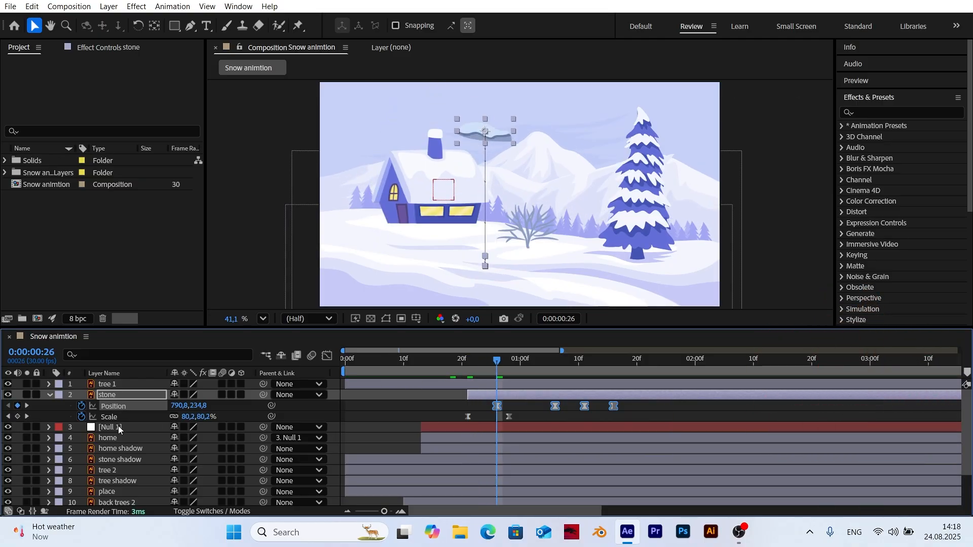
Reveal the stone's Rotation and turn on its keyframing at 0:00:00:26
key("shift+r")
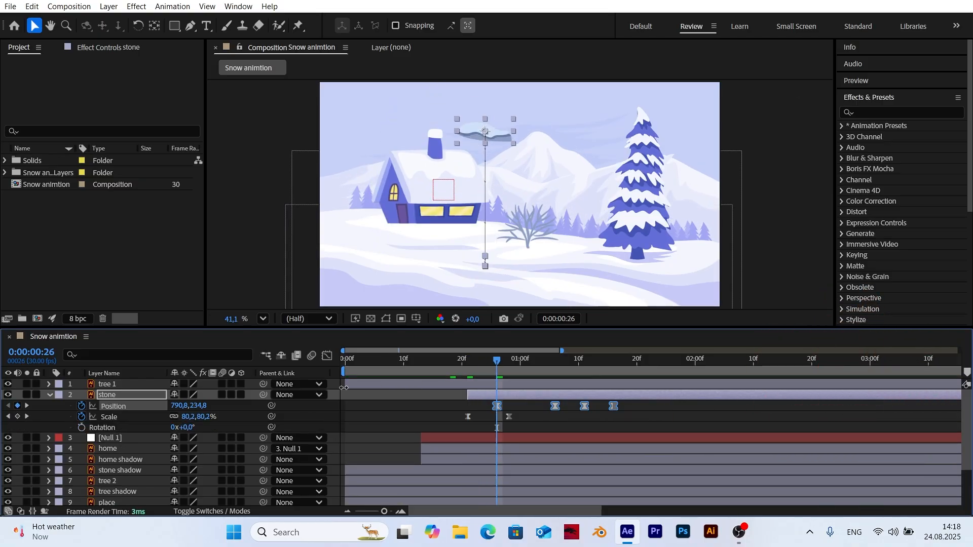
left_click(82, 429)
left_click(188, 427)
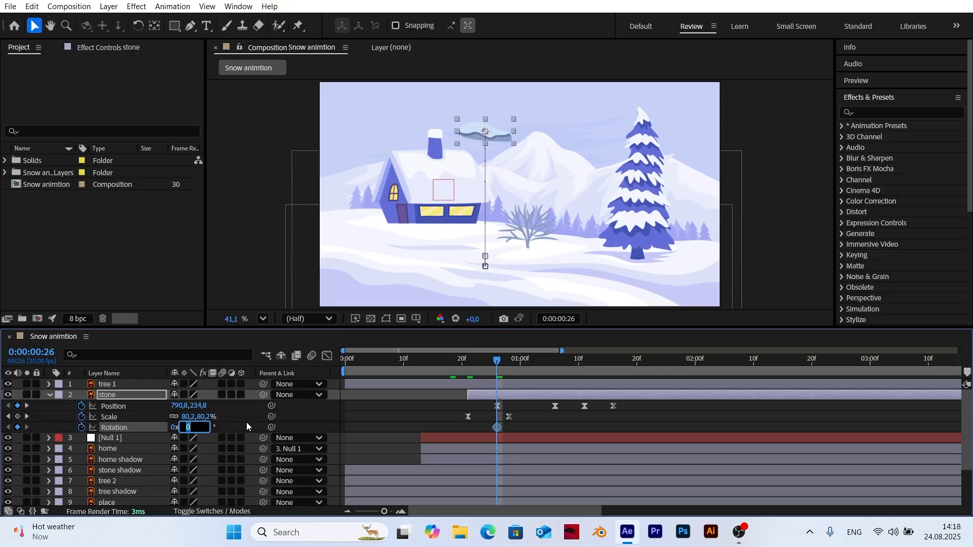
type("25")
key("Return")
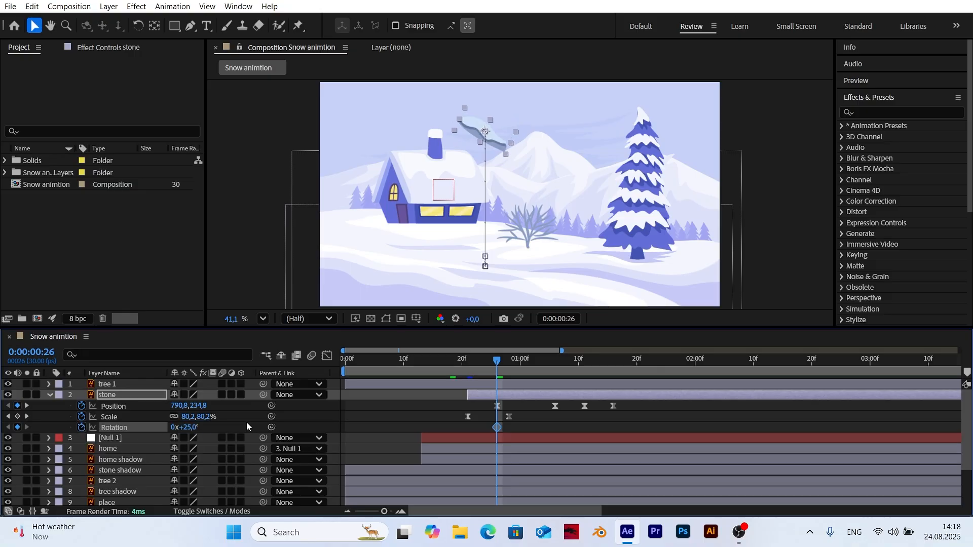
key("ctrl+z")
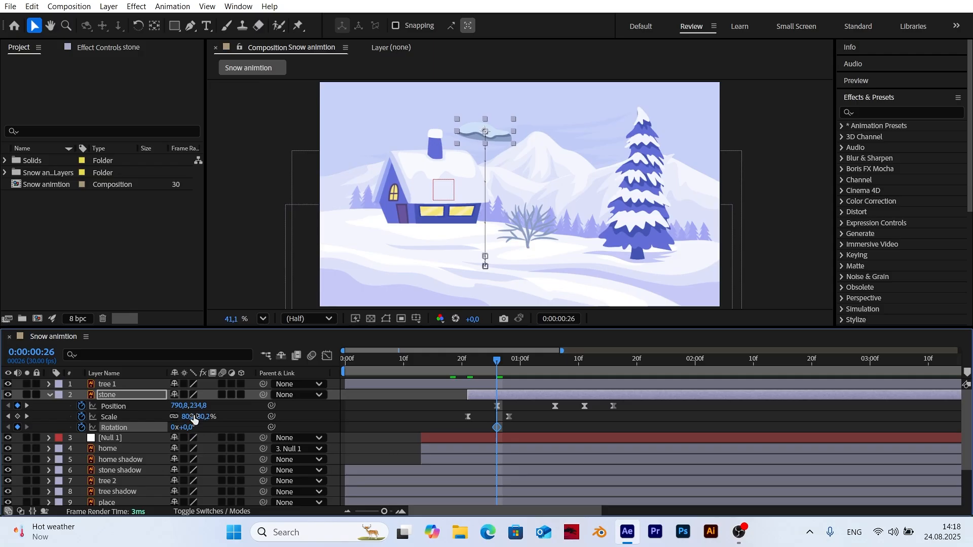
Set the stone's Rotation to 15° at 0:00:00:26 and to -10° at the second Position keyframe, 0:00:01:06
left_click(188, 427)
key("Return")
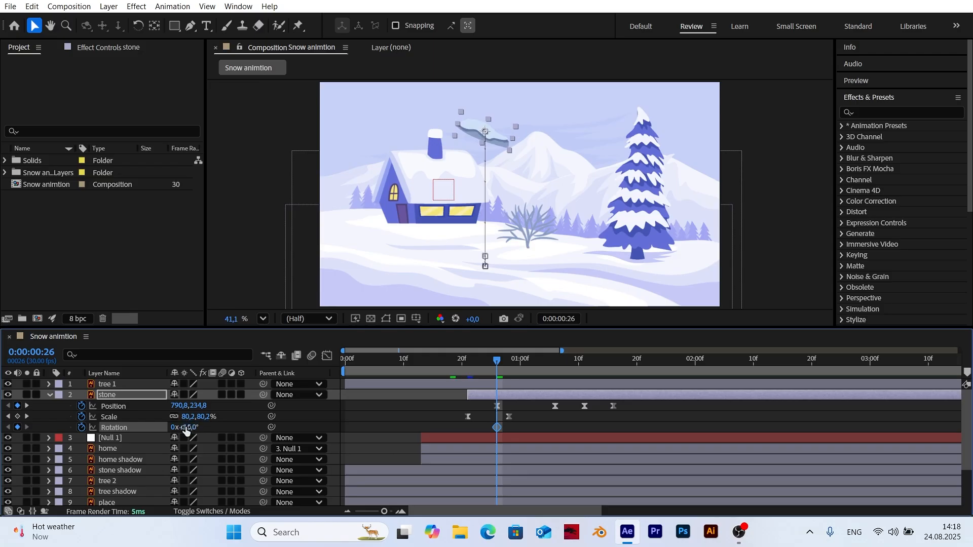
left_click(27, 406)
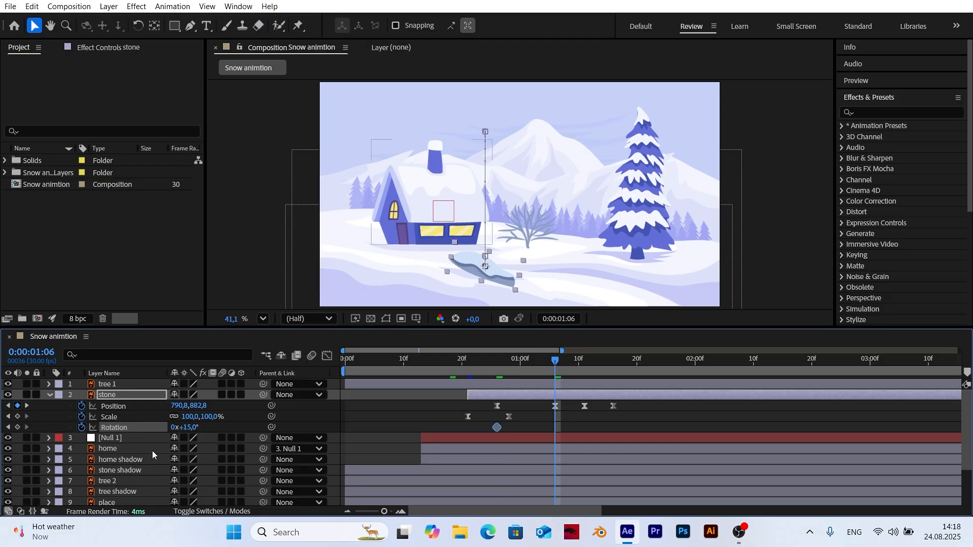
left_click(192, 428)
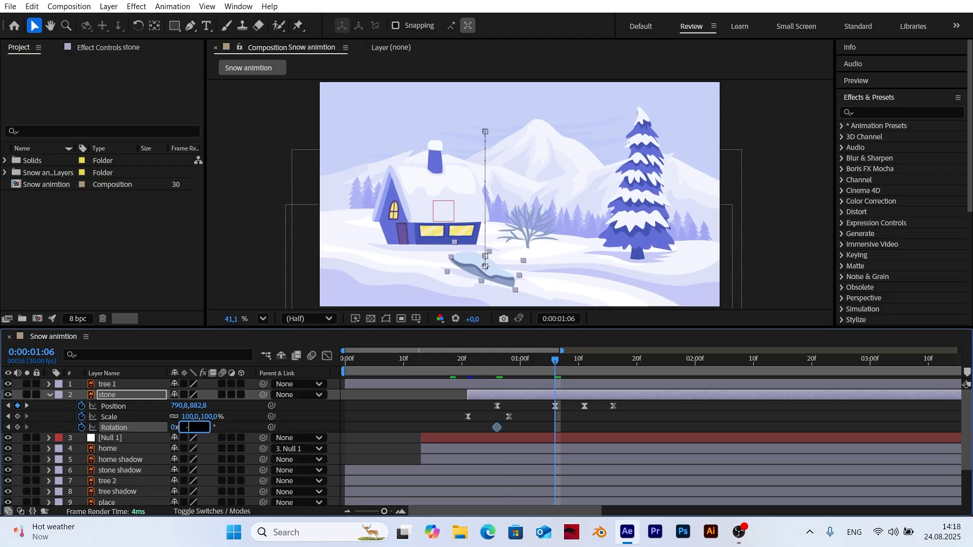
type("-10")
key("Return")
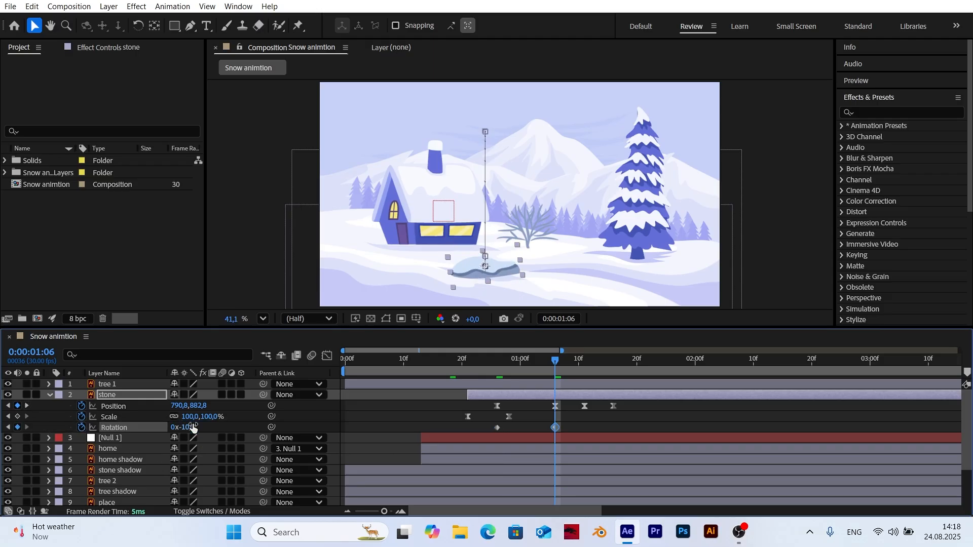
Set the stone's Rotation to 5° at 0:00:01:11 and 0° at 0:00:01:16, matching the last two Position keyframes
left_click(27, 406)
left_click(188, 428)
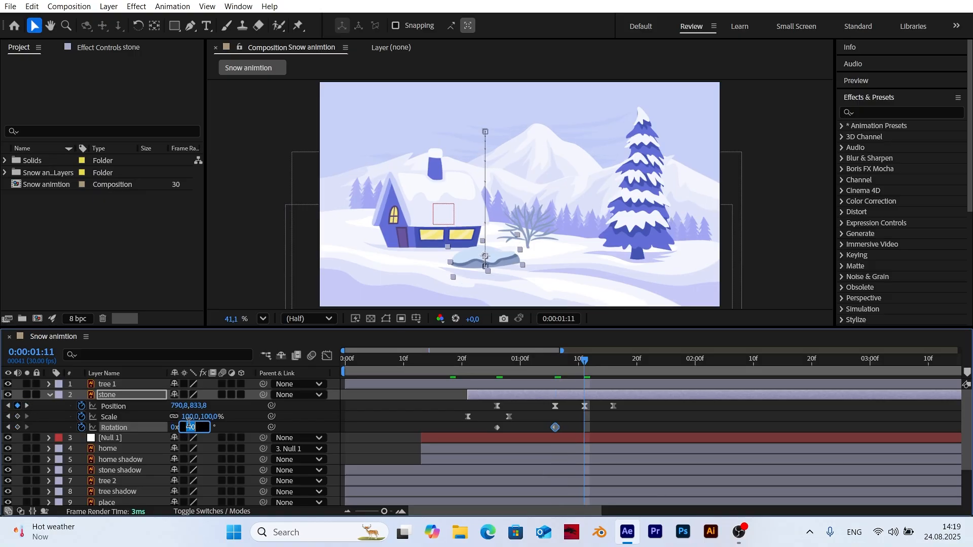
type("5")
key("Return")
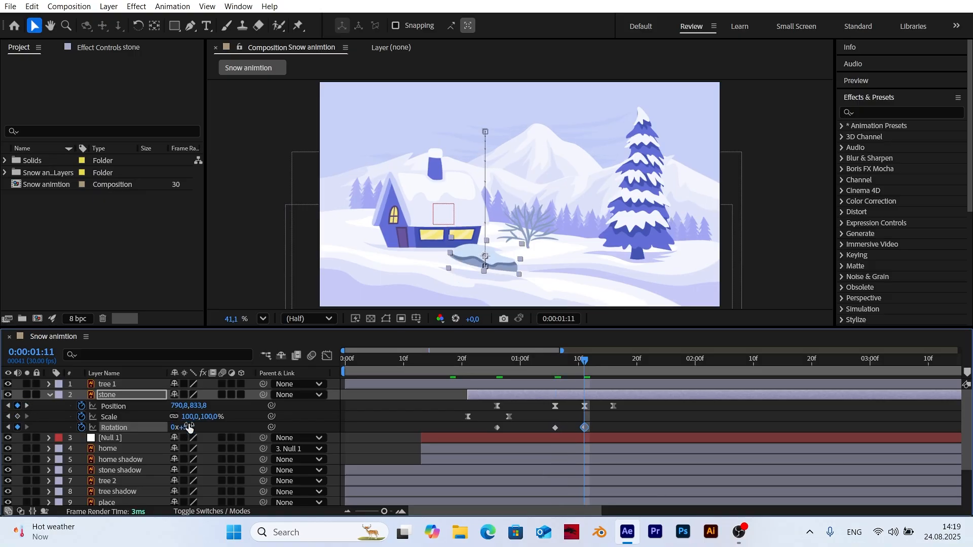
left_click(27, 406)
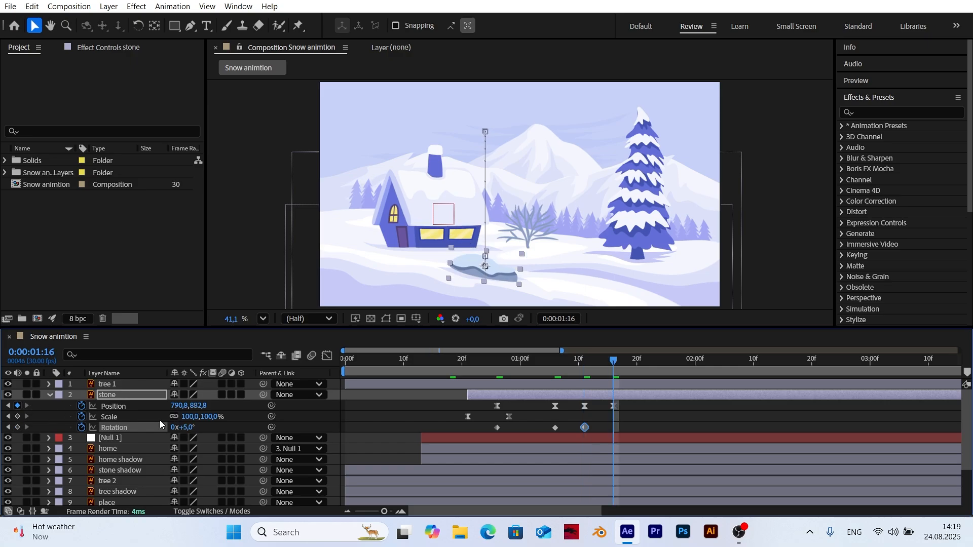
left_click(189, 429)
type("-0")
key("Return")
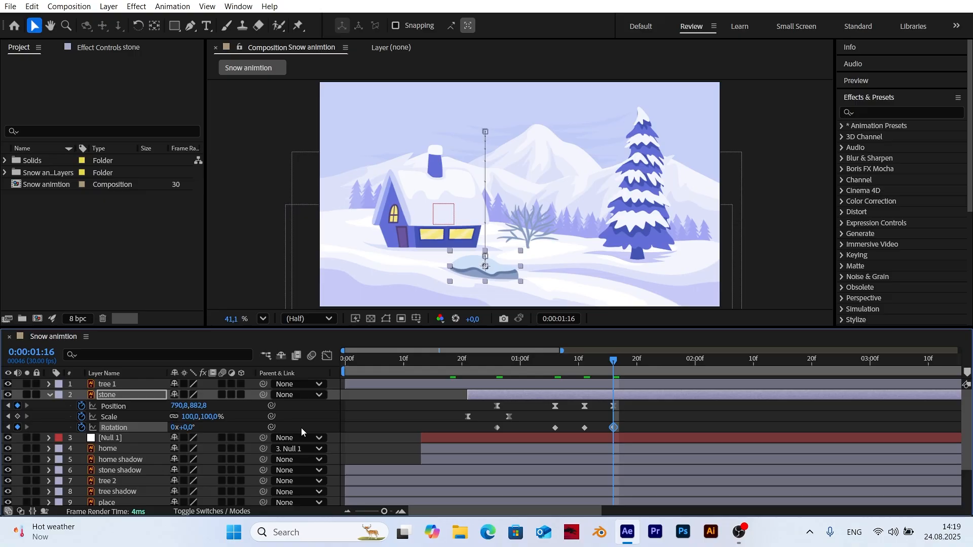
Apply Easy Ease to all four Rotation keyframes of the stone layer
left_click(623, 430)
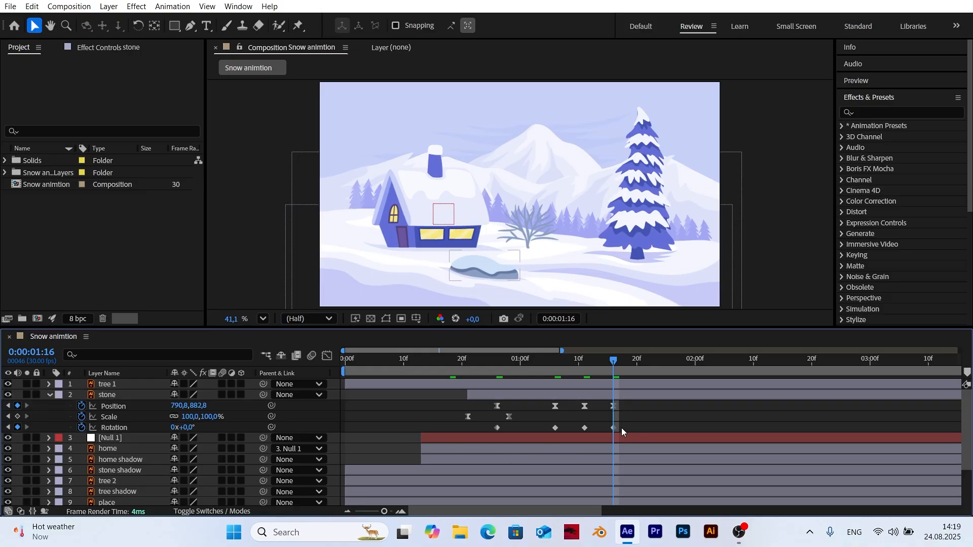
left_click_drag(638, 430, 467, 423)
right_click(498, 427)
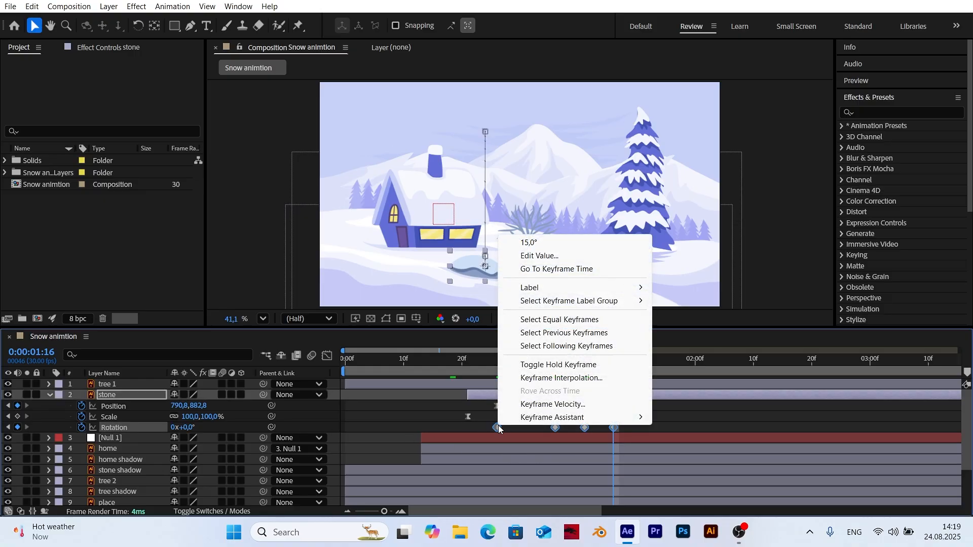
mouse_move(583, 418)
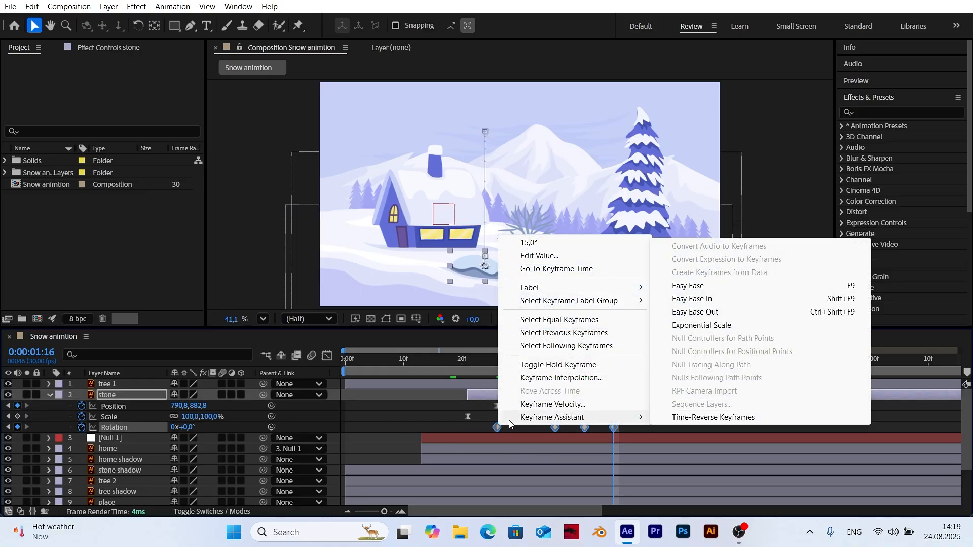
left_click(688, 286)
Delay the stone's four Rotation keyframes by one frame, starting at 0:00:00:27, and preview the tumbling fall
left_click(474, 361)
key("space")
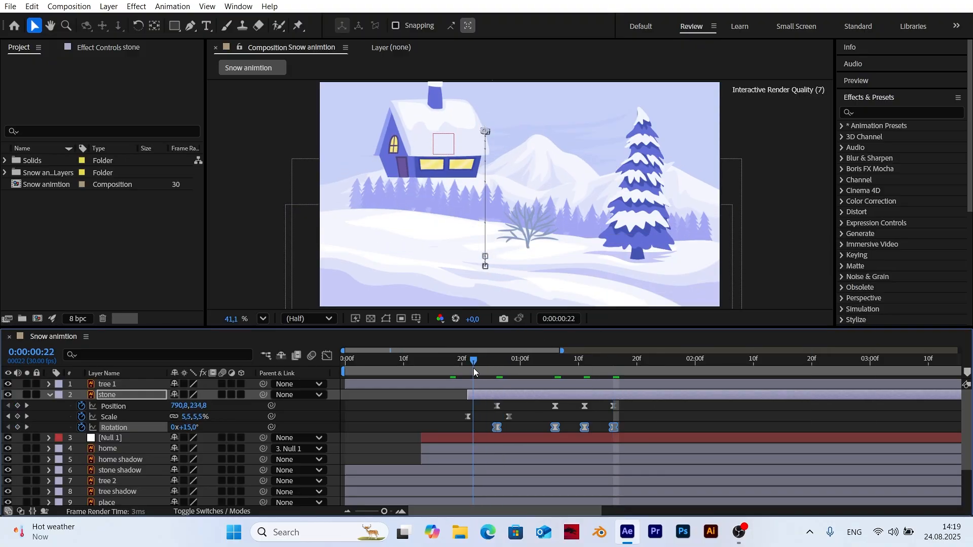
key("space")
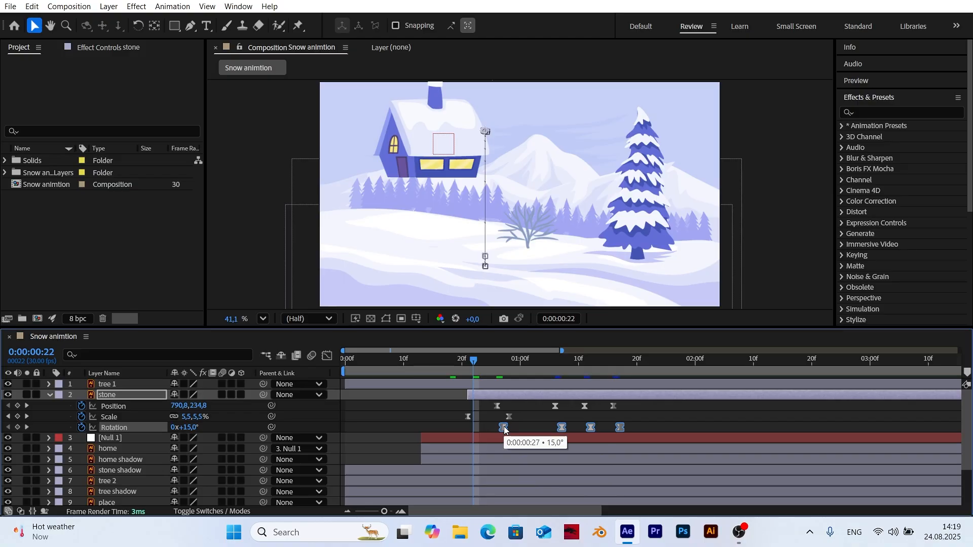
key("space")
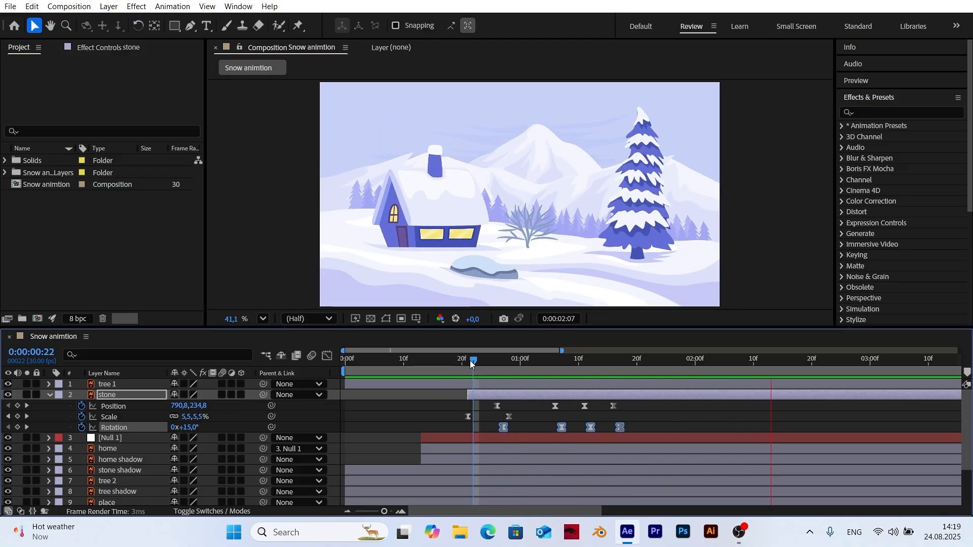
Move the stone shadow layer directly below the stone in the layer stack and make it start at 0:00:00:21
left_click_drag(472, 364, 492, 394)
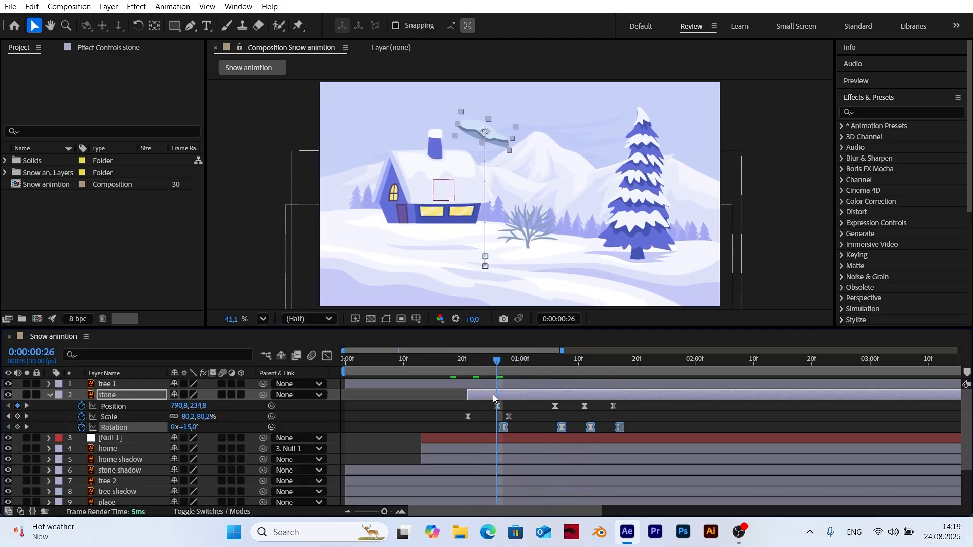
left_click(124, 461)
left_click(123, 469)
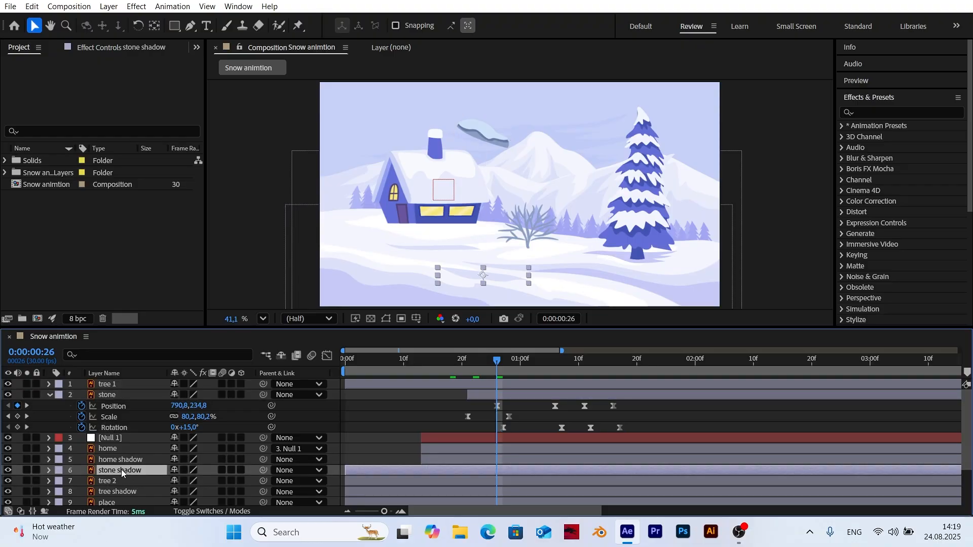
left_click_drag(122, 469, 124, 435)
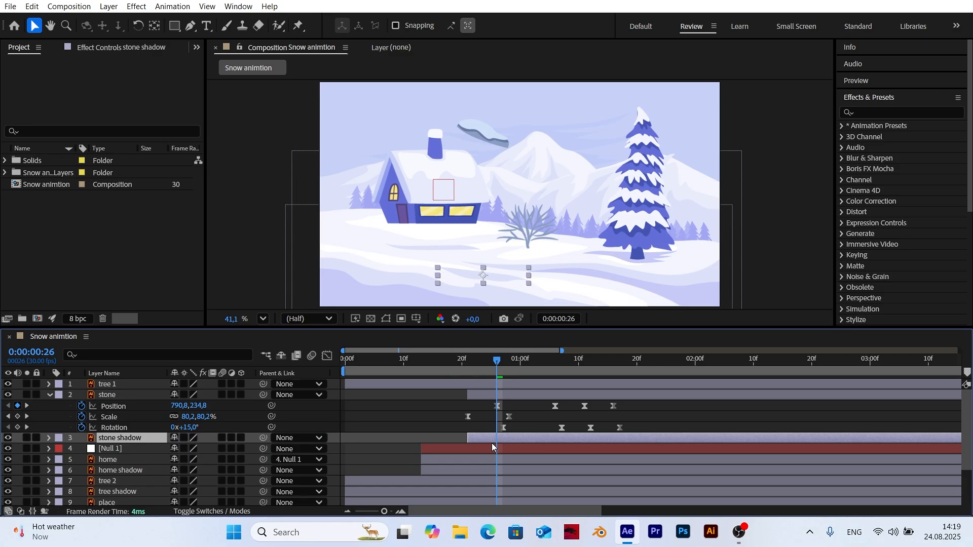
Add Scale keyframes to the stone shadow at the times of the stone's four Position keyframes, from 0:00:00:26 to 0:00:01:16
key("alt+shift+s")
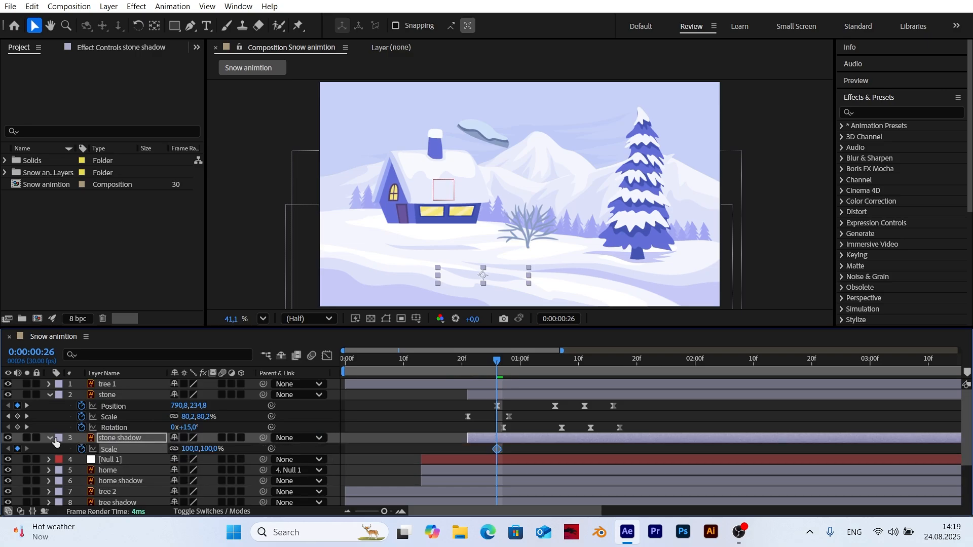
left_click(26, 406)
left_click(18, 449)
left_click(27, 406)
left_click(18, 450)
left_click(27, 406)
left_click(18, 449)
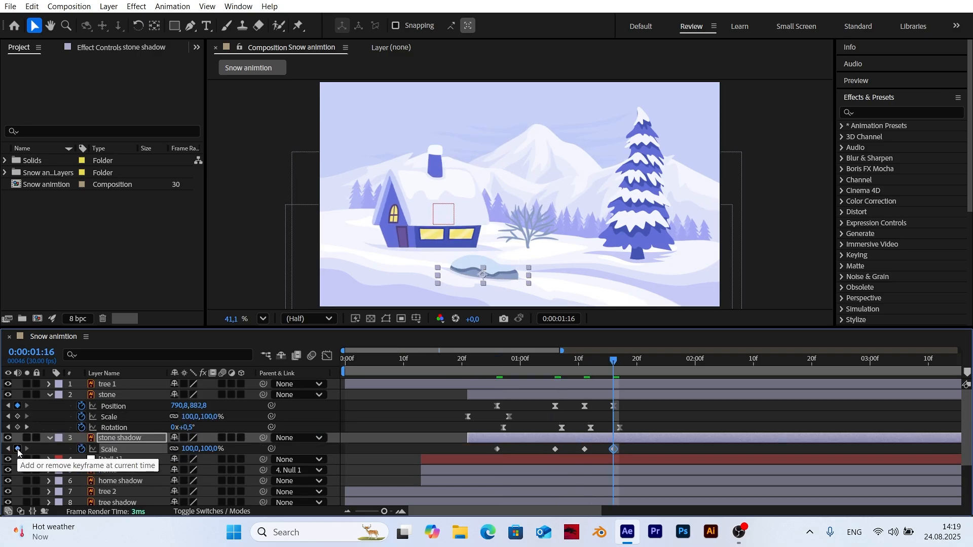
Set the stone shadow's Scale to 0% at 0:00:00:26 and 90% at 0:00:01:11
left_click(497, 360)
left_click(210, 449)
type("0")
left_click(329, 447)
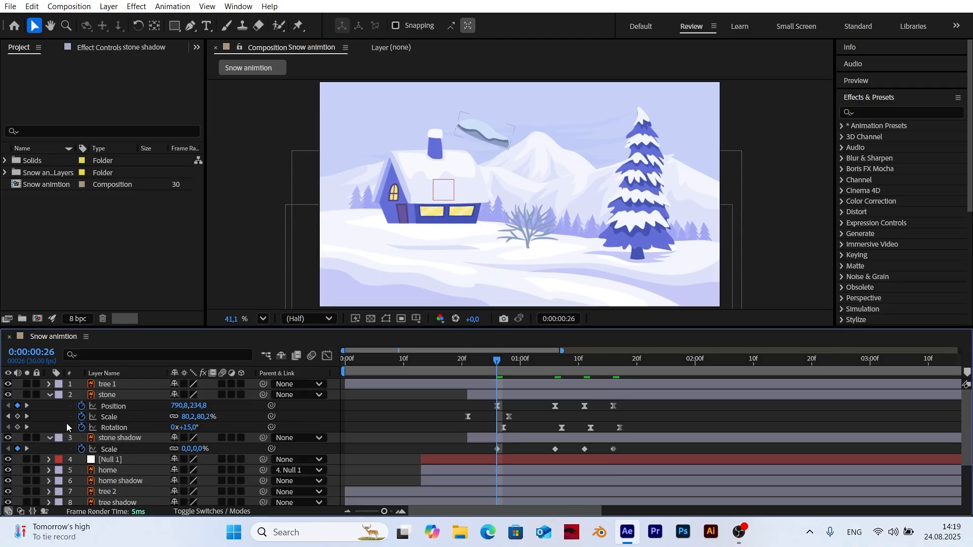
left_click(27, 406)
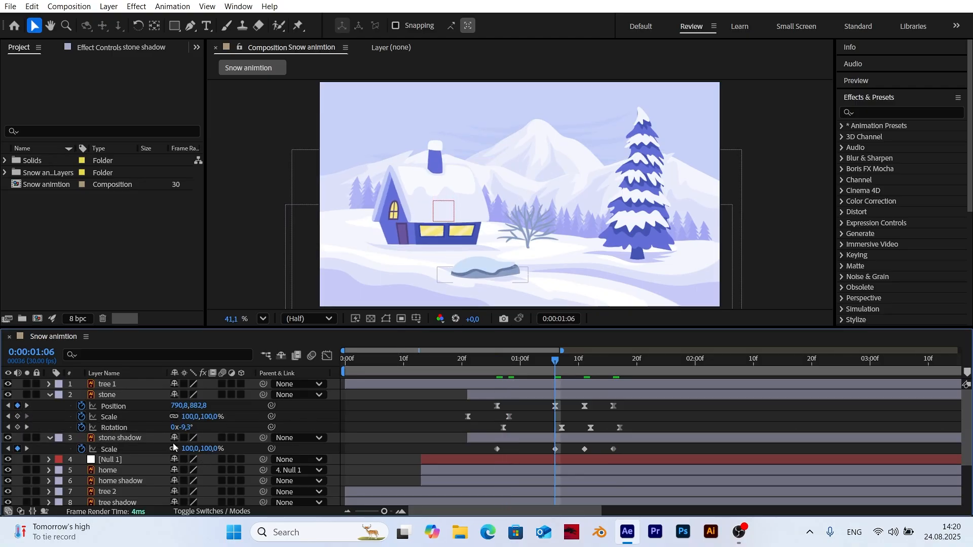
left_click(27, 407)
left_click(211, 449)
type("90")
left_click(251, 451)
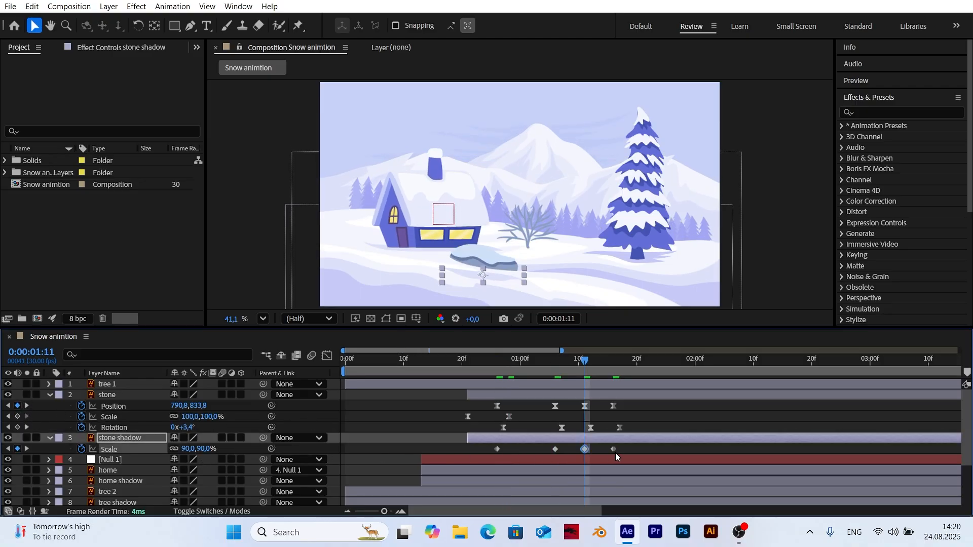
Apply Easy Ease to the stone shadow's four Scale keyframes, strengthen the first one's outgoing ease in the graph, and preview the result
left_click_drag(617, 456, 489, 445)
right_click(496, 450)
mouse_move(561, 437)
left_click(709, 309)
left_click(327, 356)
left_click(327, 356)
left_click(498, 371)
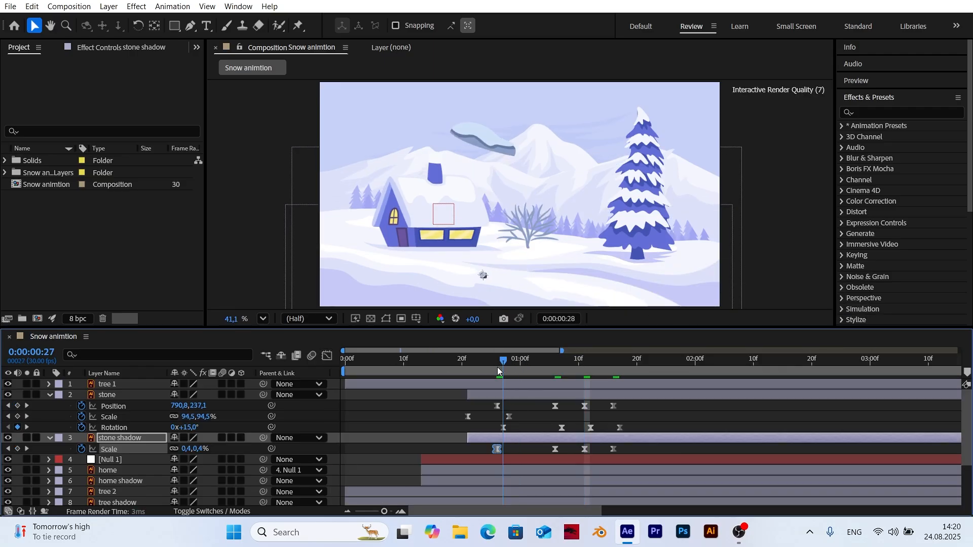
left_click_drag(498, 372, 486, 421)
key("space")
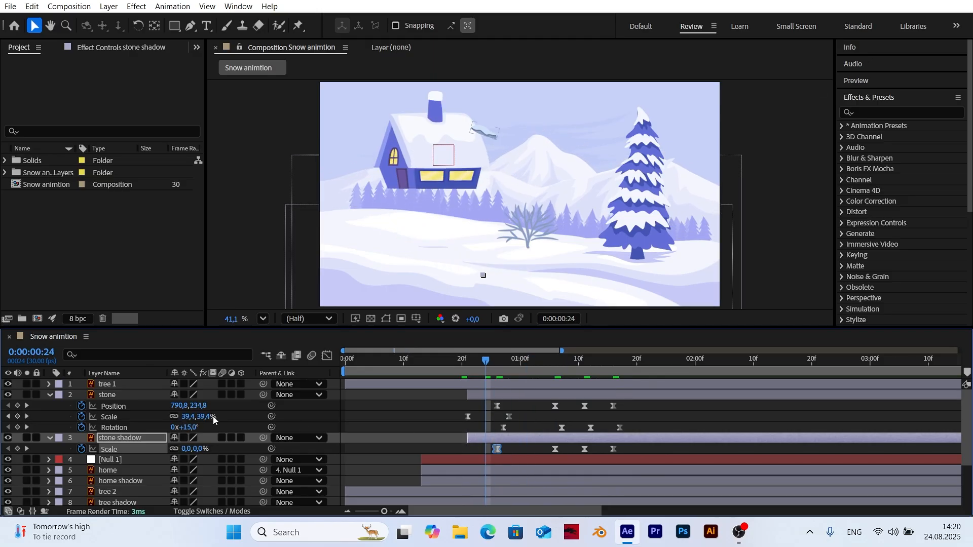
Delay the stone and stone shadow layers so both start at about 0:00:00:23, and preview the result
left_click(50, 395)
left_click(50, 406)
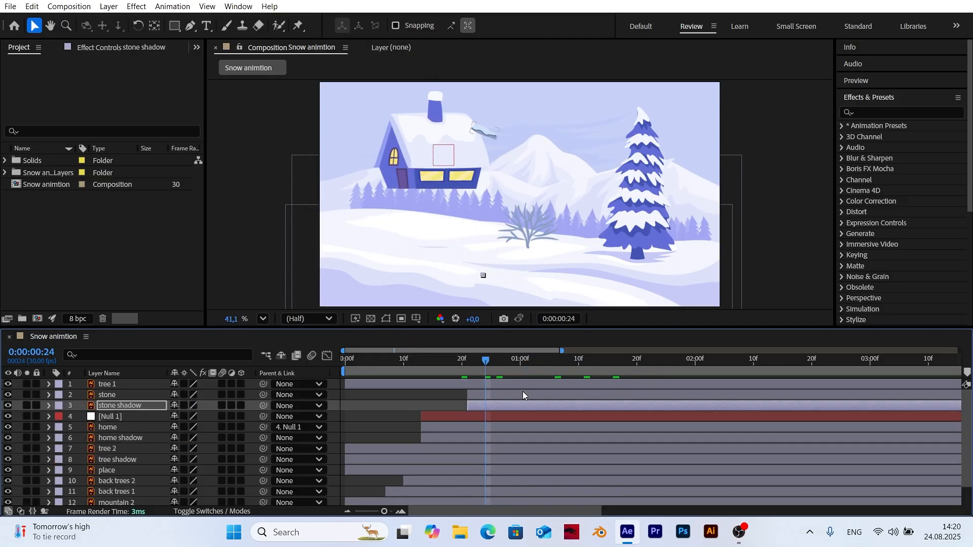
left_click_drag(484, 362, 493, 398)
left_click(492, 402)
left_click(484, 395)
left_click(483, 406, "shift")
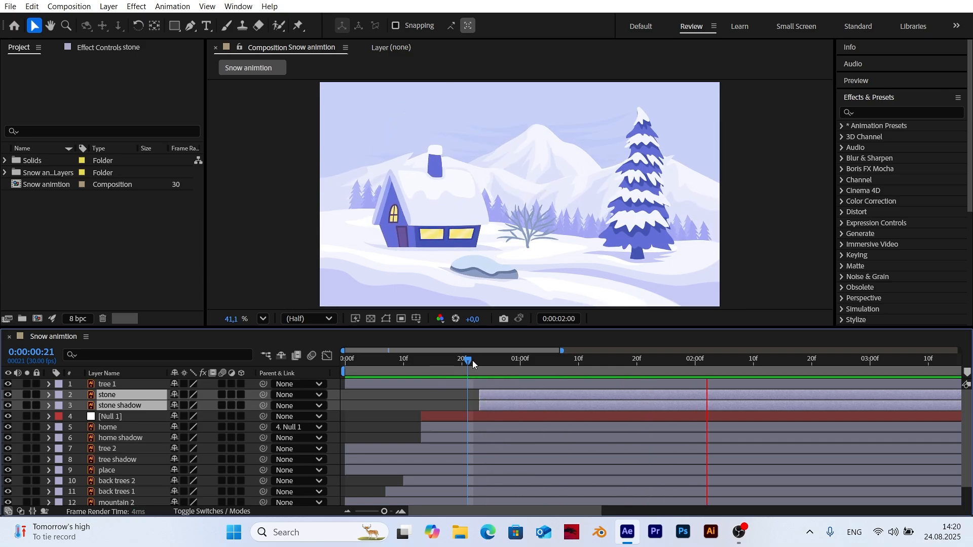
Make the tree 2 layer start at 0:00:01:03 and move its anchor point to the base of the trunk
left_click_drag(472, 360, 539, 370)
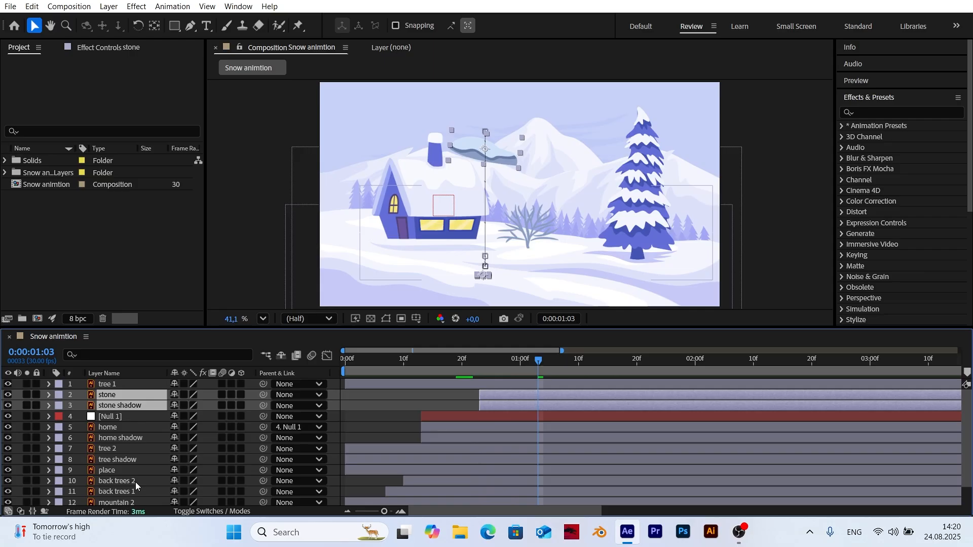
left_click(118, 452)
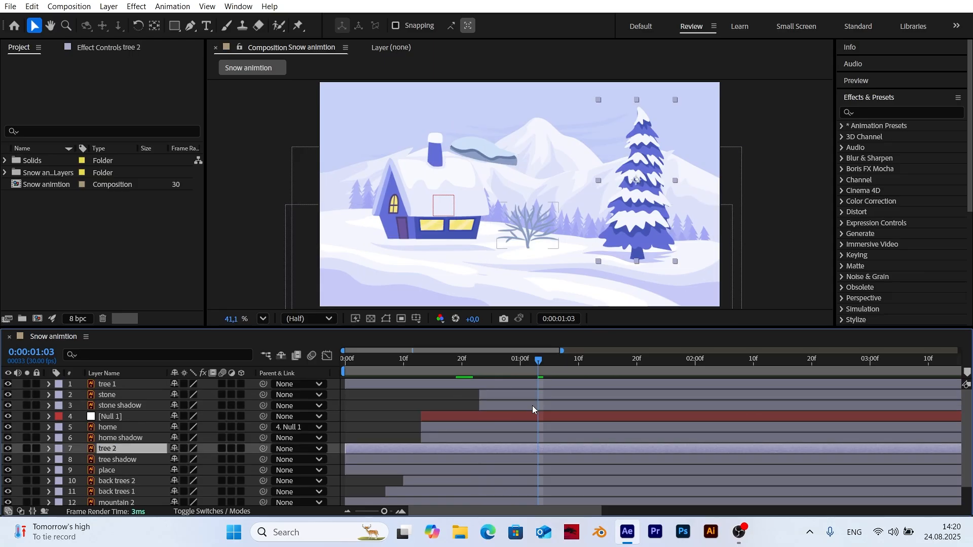
left_click_drag(458, 450, 546, 450)
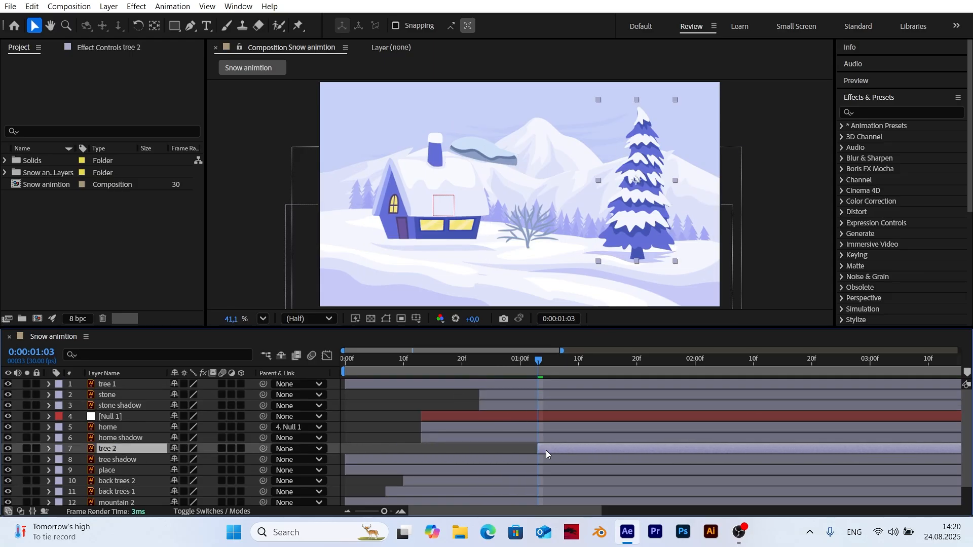
left_click(155, 25)
key("v")
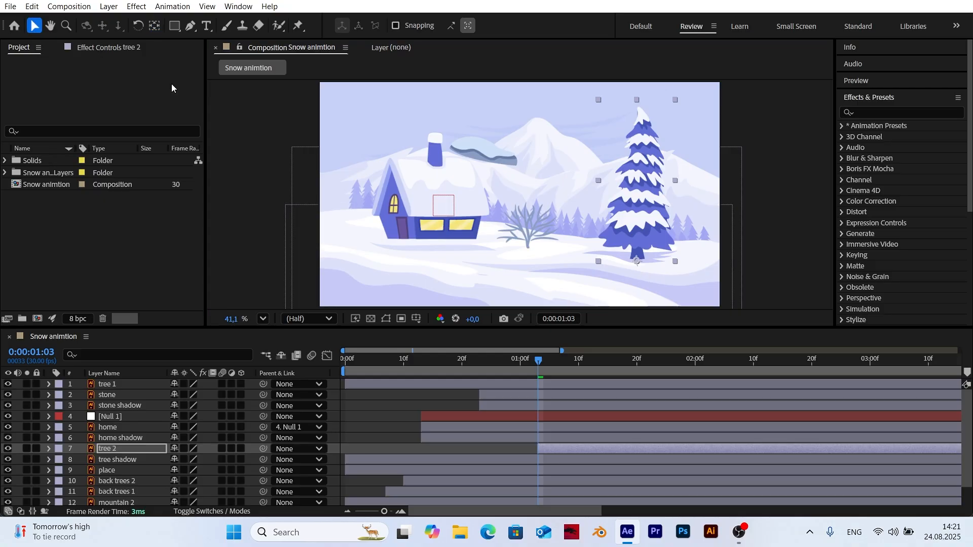
Add Scale keyframes to tree 2 ten frames apart at 0:00:01:03, 0:00:01:13 and 0:00:01:23
left_click(582, 453)
key("s")
key("alt+shift+s")
key("alt+shift+j")
type("+10")
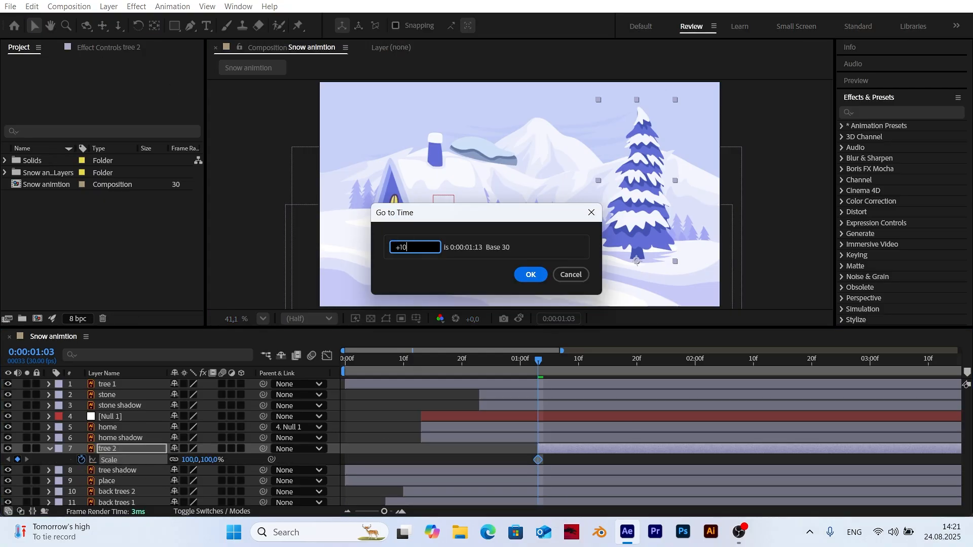
key("Return")
key("alt+shift+s")
key("alt+shift+j")
type("+10")
key("Return")
key("alt+shift+s")
Add three more Scale keyframes to tree 2 at 0:00:02:03, 0:00:02:13 and 0:00:02:23
key("alt+shift+j")
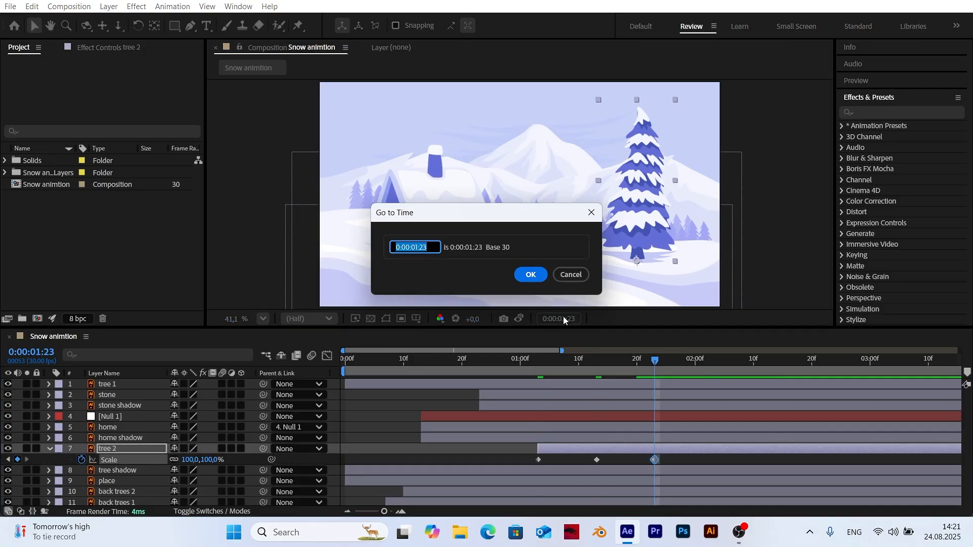
type("+10")
key("Return")
key("alt+shift+s")
key("alt+shift+j")
type("+10")
key("Return")
key("alt+shift+s")
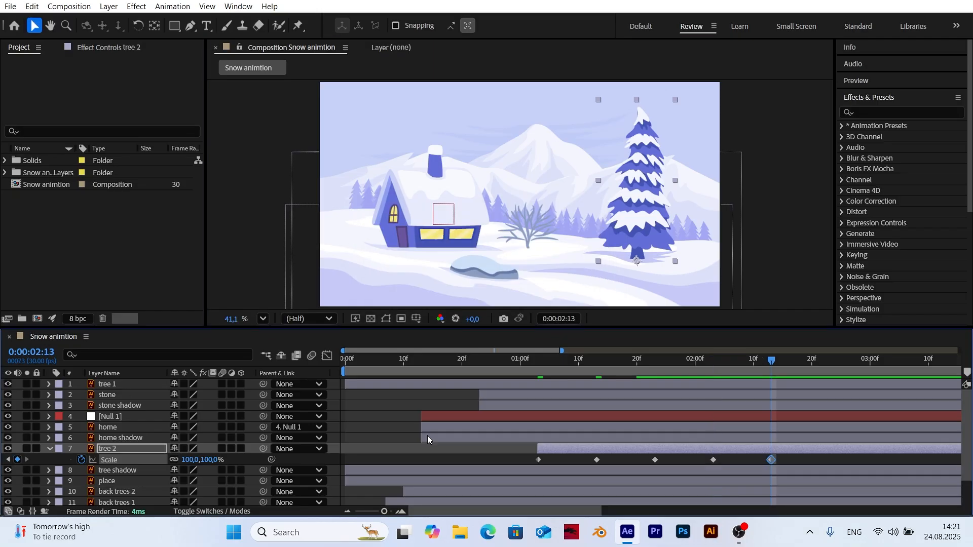
key("alt+shift+j")
type("+10")
key("Return")
key("alt+shift+s")
Set tree 2's Scale to 0% at 0:00:01:03, above 100% at 0:00:01:13 and 90% at 0:00:01:23
left_click(596, 362)
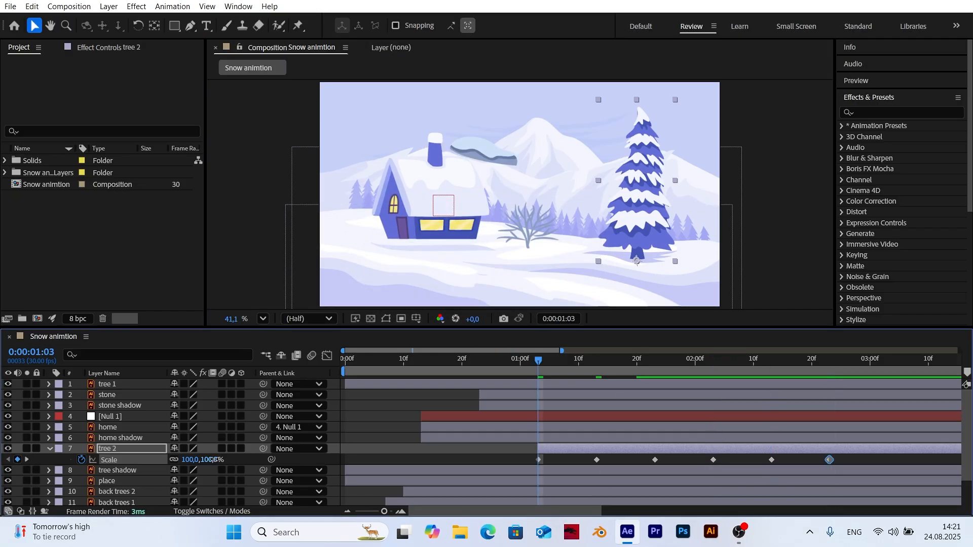
left_click(211, 459)
type("110")
key("Return")
left_click(27, 460)
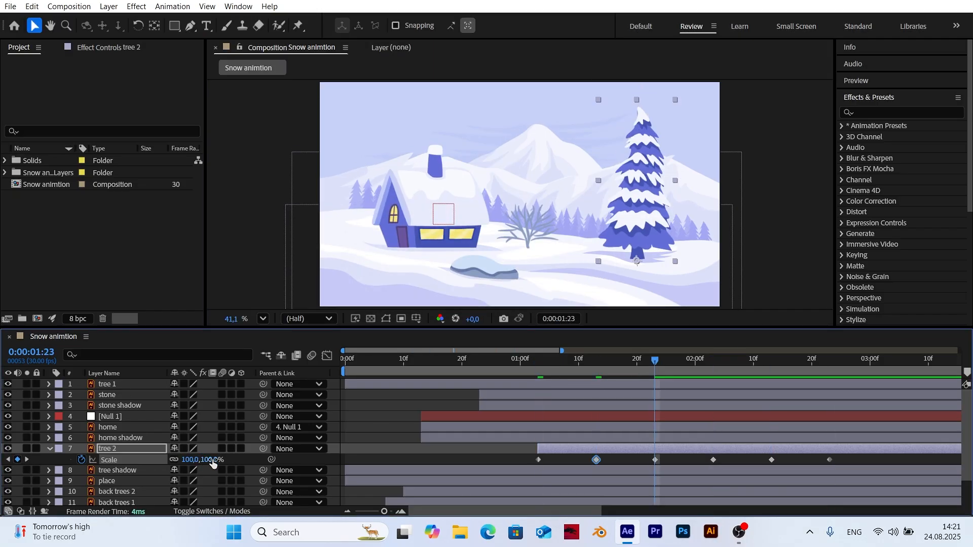
left_click(211, 460)
type("90")
key("Return")
left_click(27, 460)
Set tree 2's Scale slightly above 100% at 0:00:02:03 and to 95% at 0:00:02:13, checking the remaining keyframes
left_click(211, 461)
type("103")
key("Return")
left_click(27, 460)
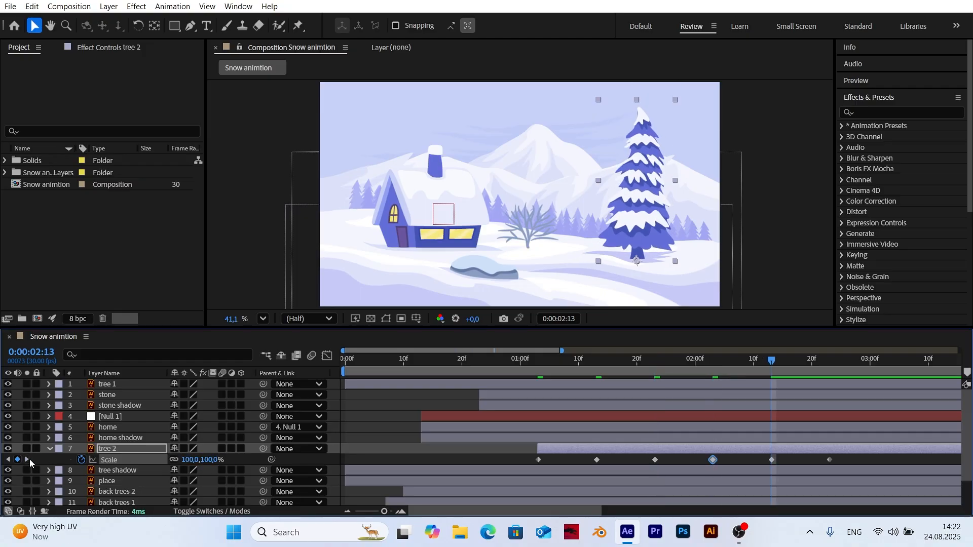
type("97")
key("Return")
left_click_drag(546, 365, 540, 367)
double_click(27, 460)
left_click(27, 460)
left_click(27, 460)
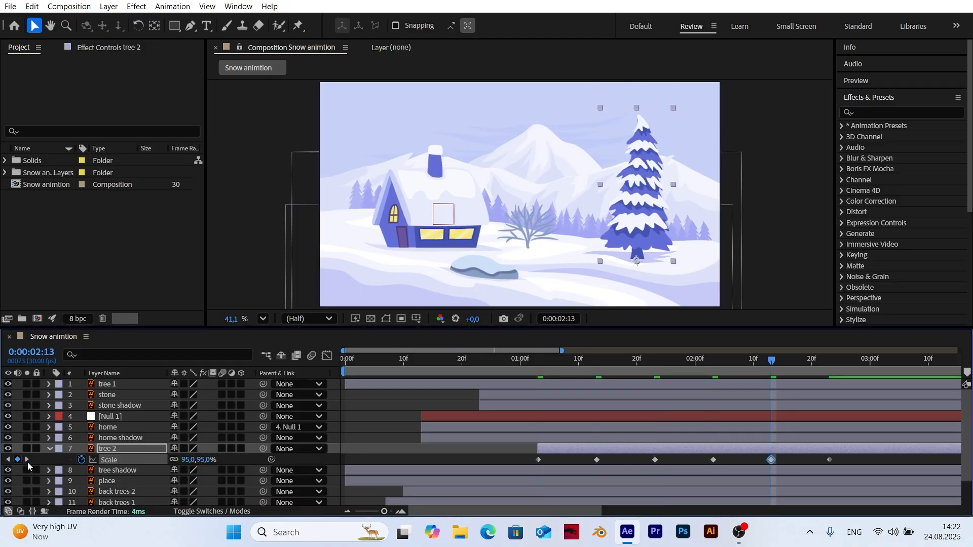
left_click(27, 460)
Apply Easy Ease to all six Scale keyframes of tree 2 and preview the bounce
left_click_drag(843, 471, 534, 456)
right_click(538, 460)
mouse_move(596, 451)
left_click(730, 372)
left_click(533, 361)
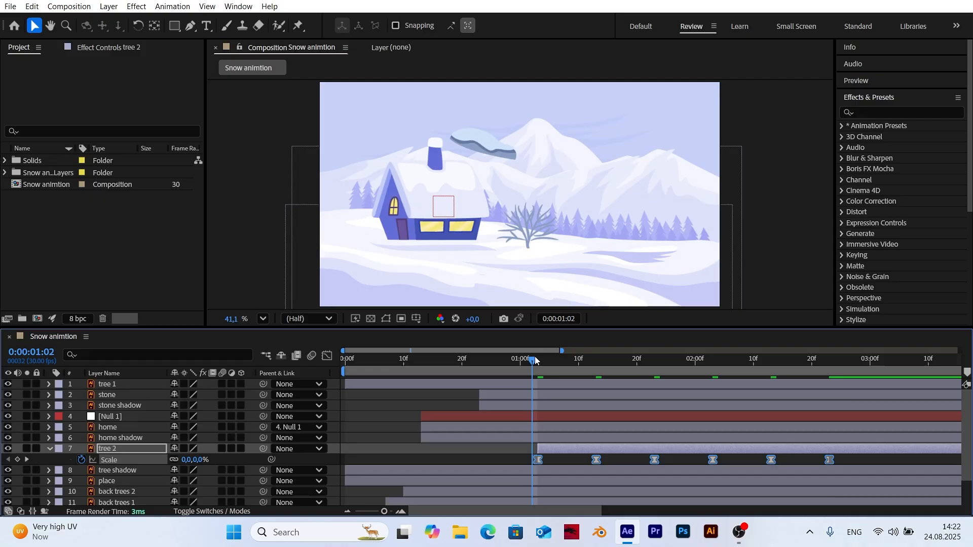
key("space")
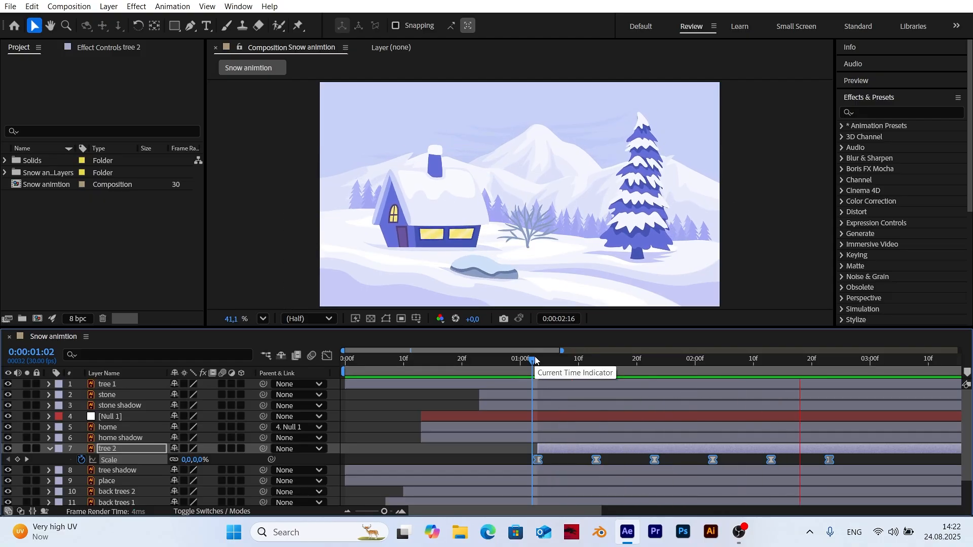
key("space")
Make the tree shadow layer start at 0:00:01:03 and reveal its Scale property
left_click_drag(536, 359, 539, 359)
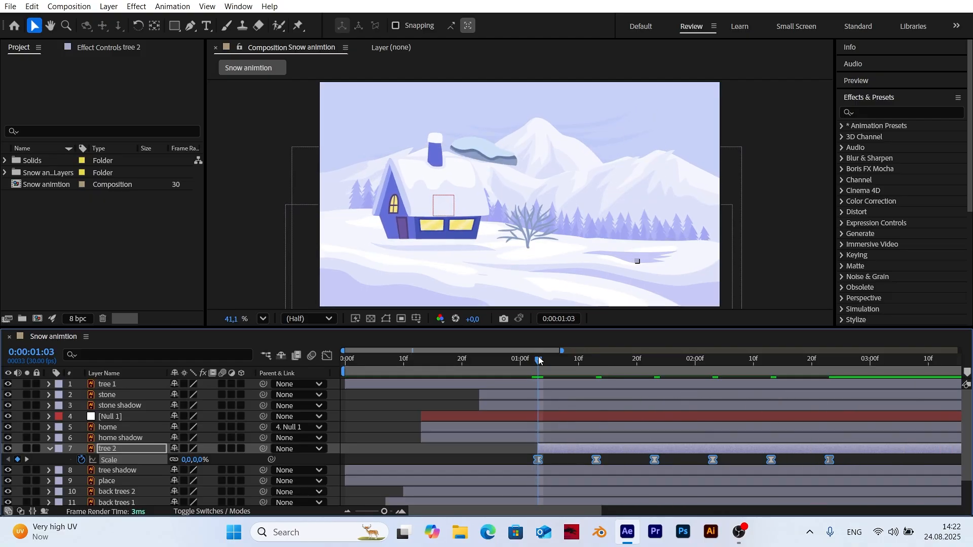
left_click(101, 474)
left_click_drag(387, 474, 579, 479)
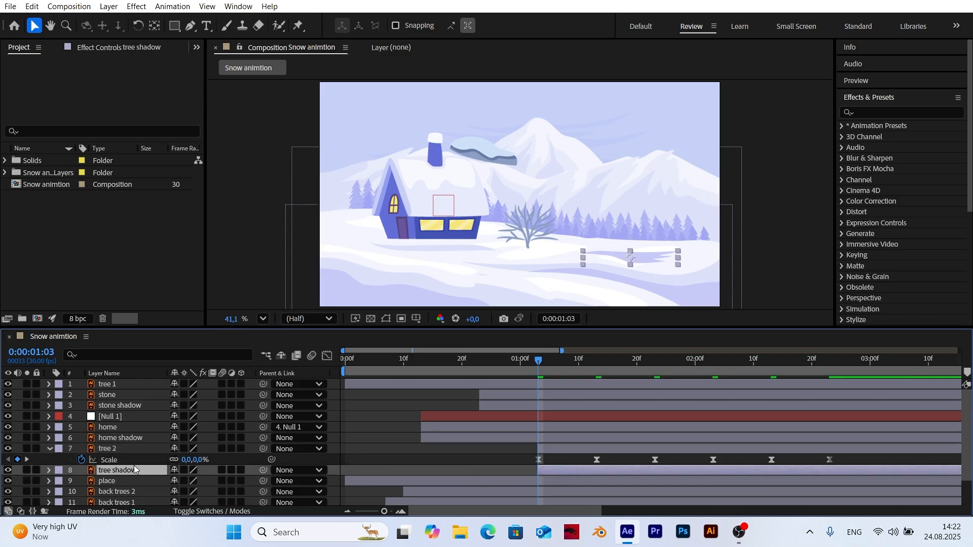
key("s")
Copy tree 2's six Scale keyframes to the tree shadow's Scale at 0:00:01:03 and preview the animation
left_click(110, 460)
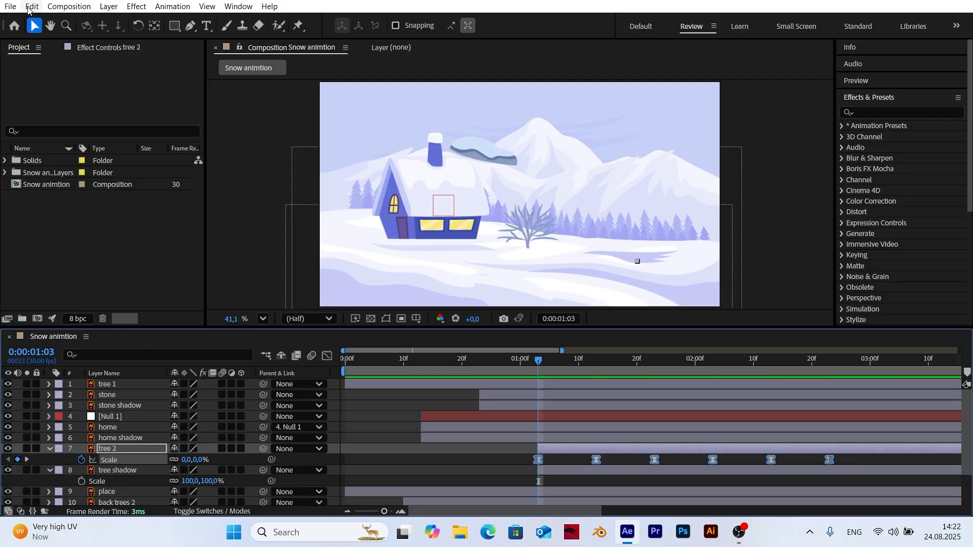
left_click(32, 7)
left_click(51, 78)
left_click(102, 481)
left_click(32, 6)
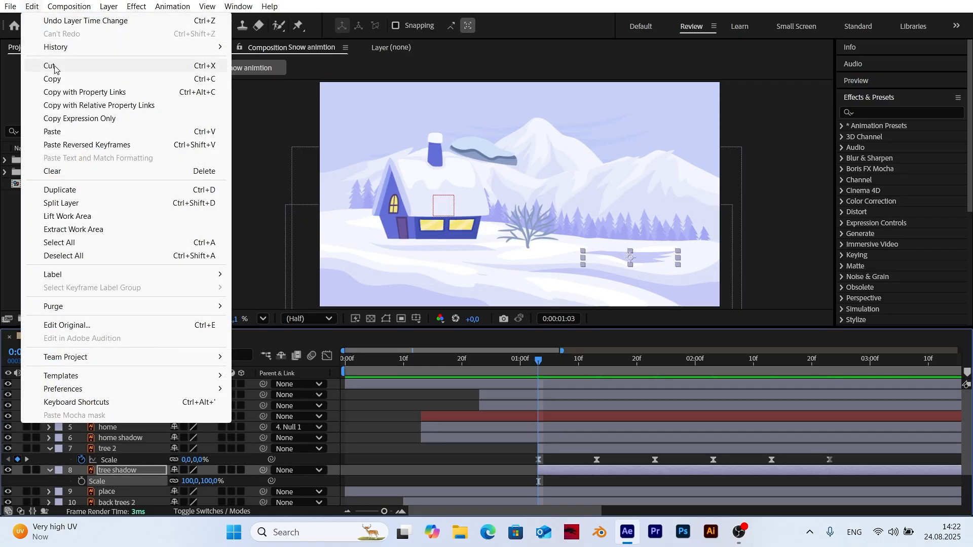
left_click(51, 131)
key("space")
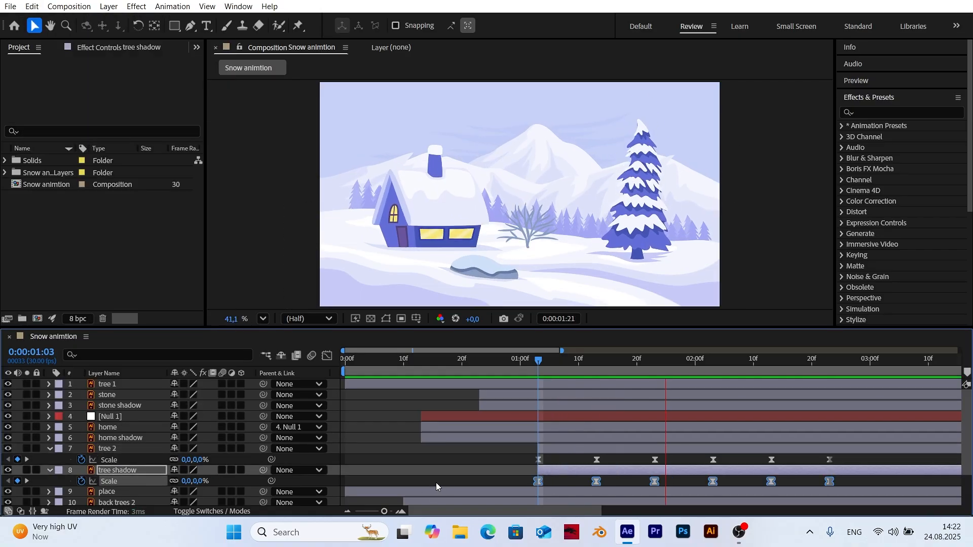
Shift the tree shadow's six Scale keyframes two frames later, starting at 0:00:01:05, and preview the result
left_click_drag(539, 481, 547, 488)
key("space")
key("space")
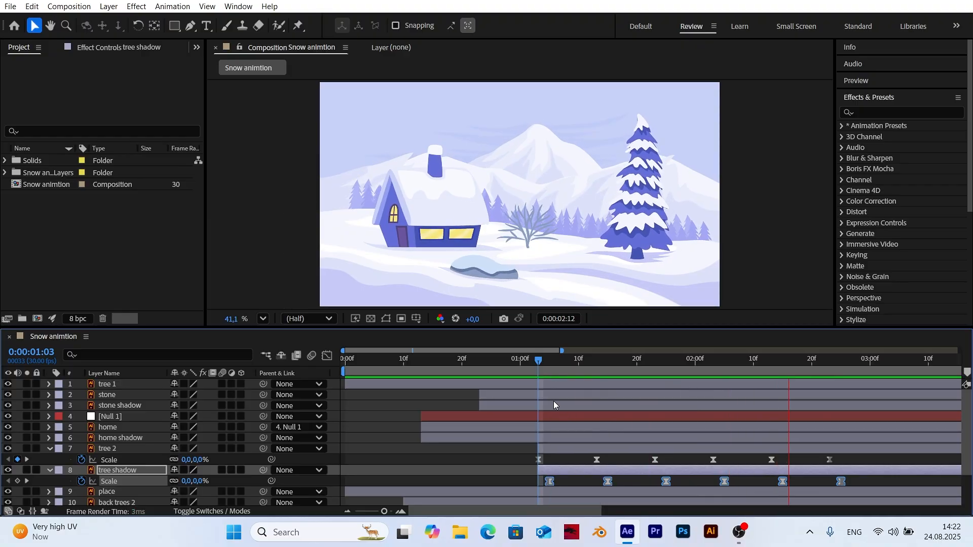
key("space")
left_click(48, 471)
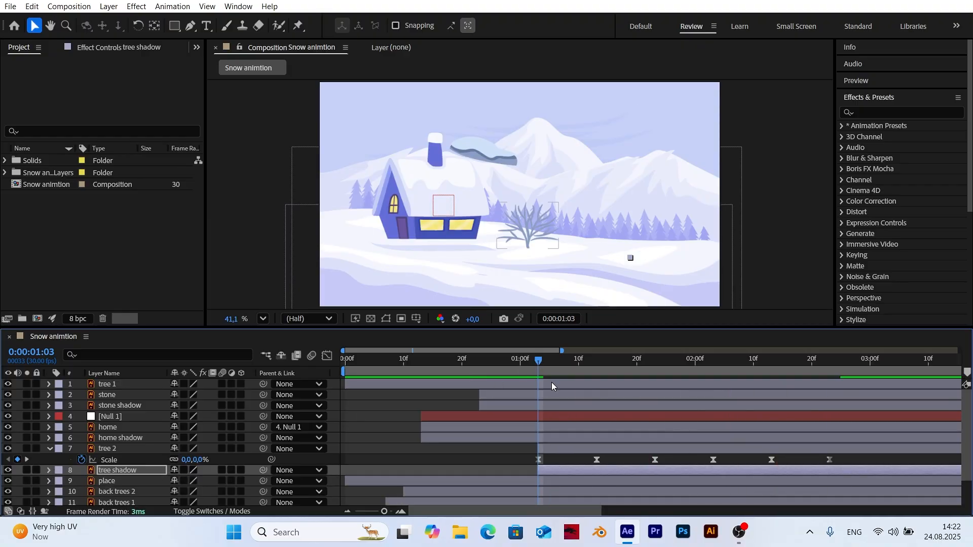
Find the CC Bend It effect and apply it to the tree 2 layer
left_click(564, 450)
left_click(903, 113)
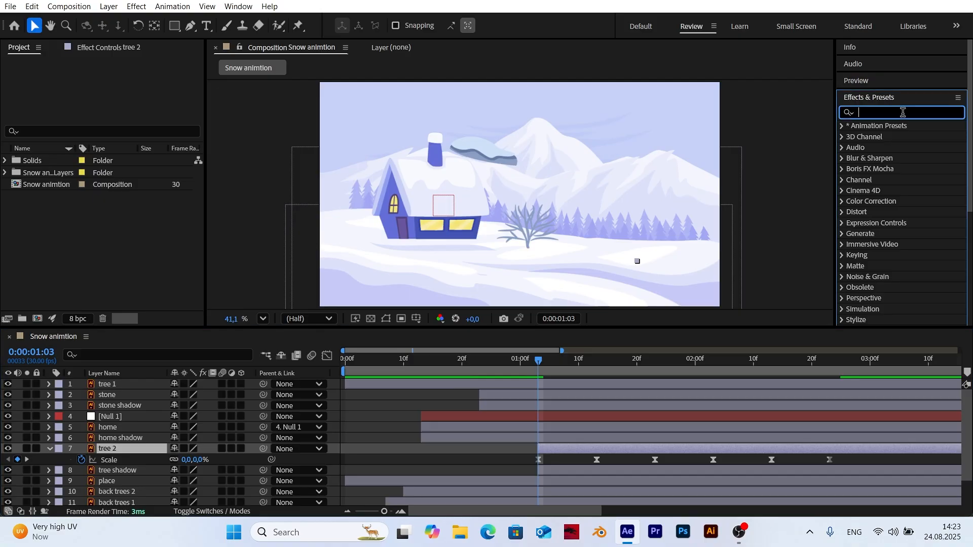
type("cc bend")
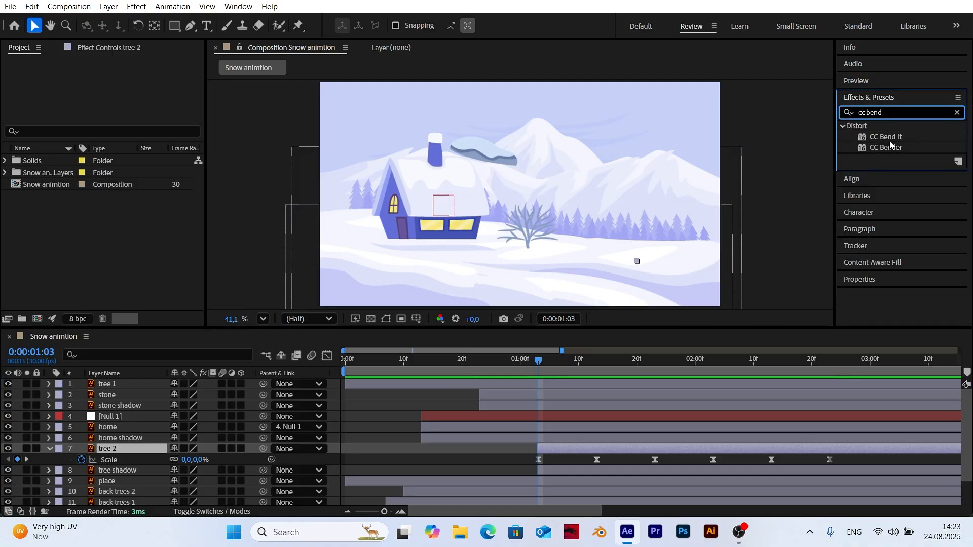
left_click_drag(888, 138, 116, 452)
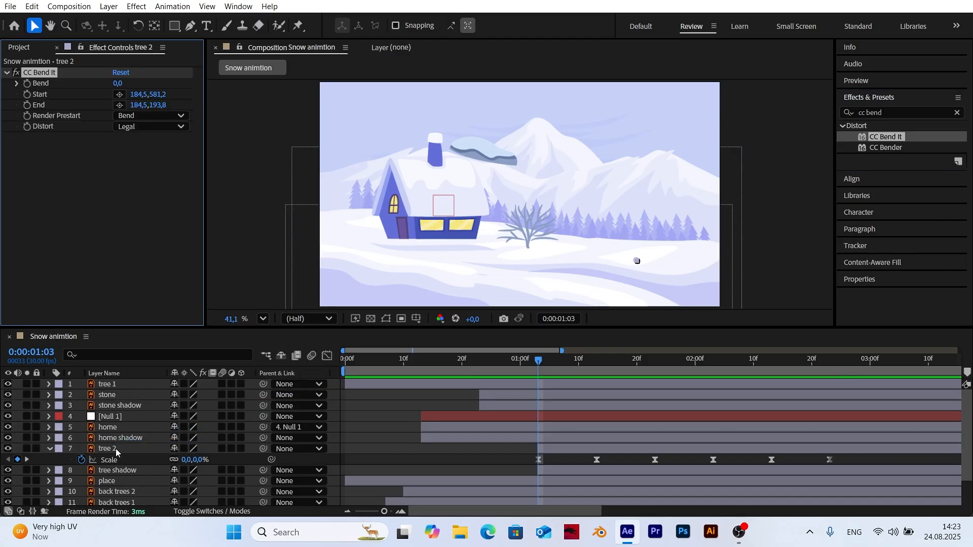
Go to 0:00:01:16 and turn on continuous rasterization for the tree 2 layer
left_click_drag(555, 366, 614, 337)
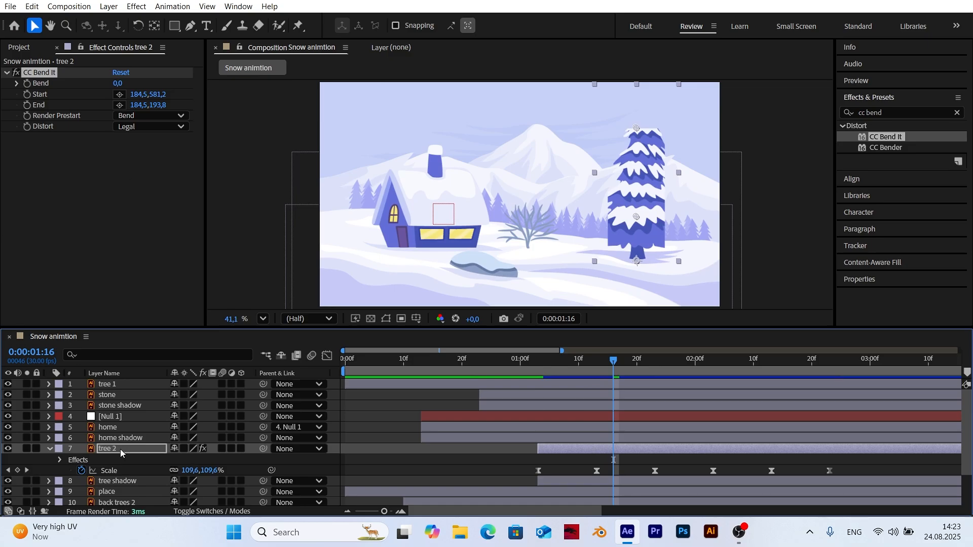
left_click(150, 448)
left_click(184, 449)
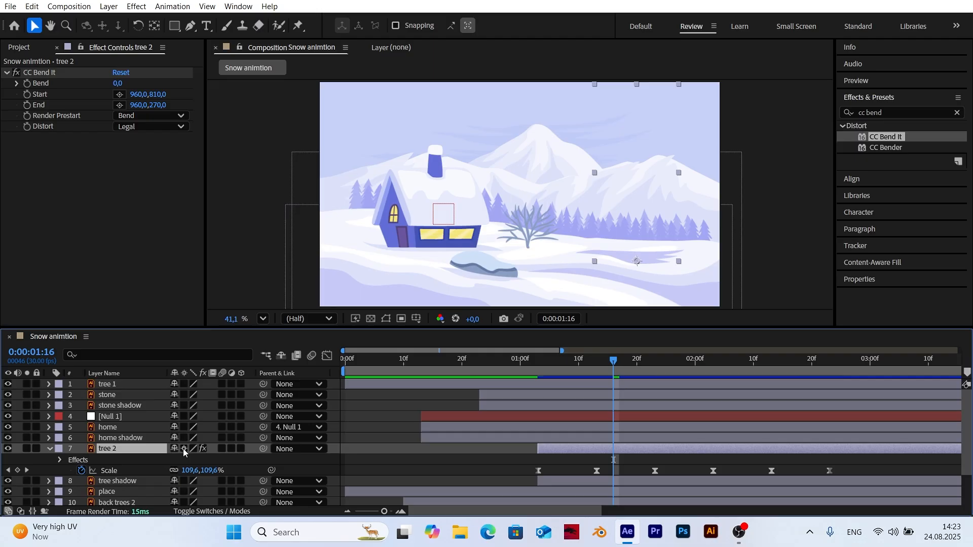
Place CC Bend It's Start point at the trunk base, 1522.7, 880.5, and its End point above the treetop, 1503.2, 7.3
left_click(120, 95)
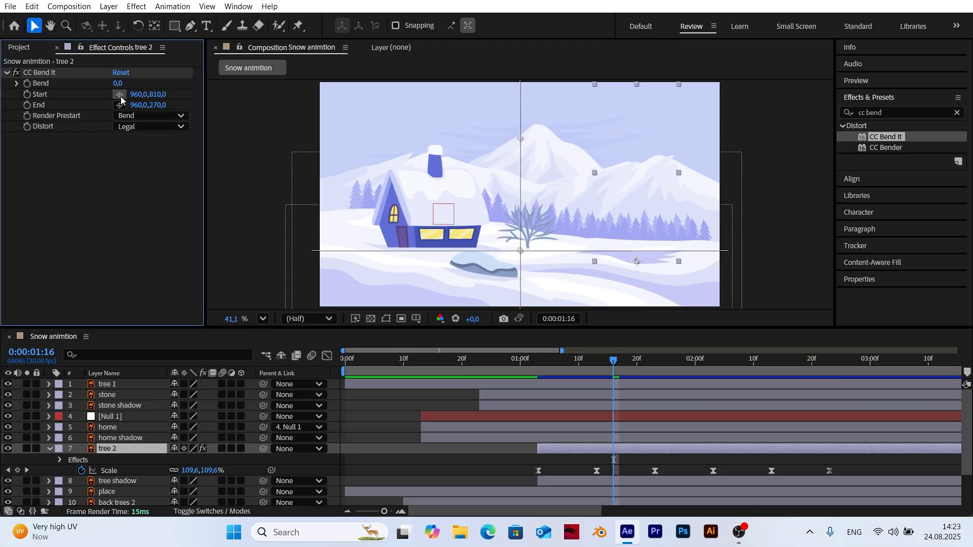
left_click(638, 268)
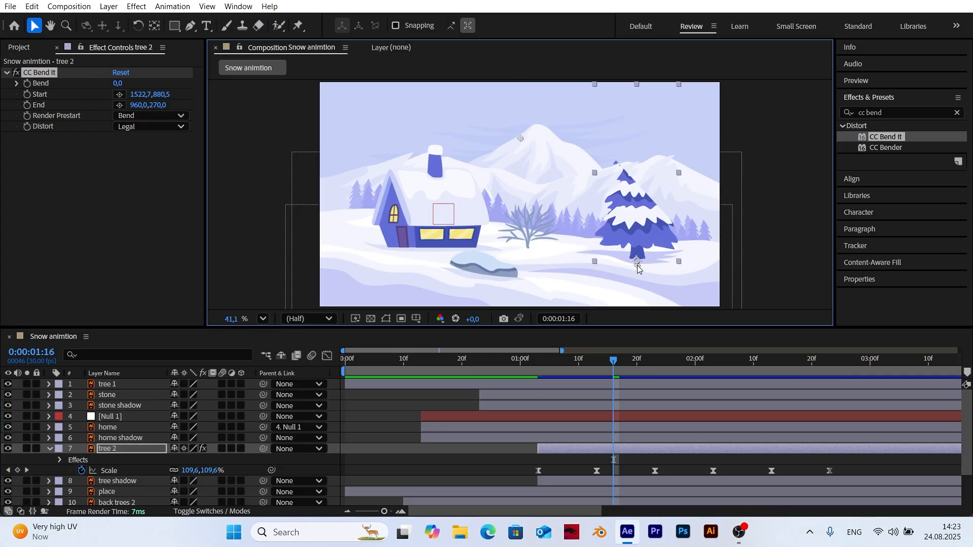
left_click(121, 106)
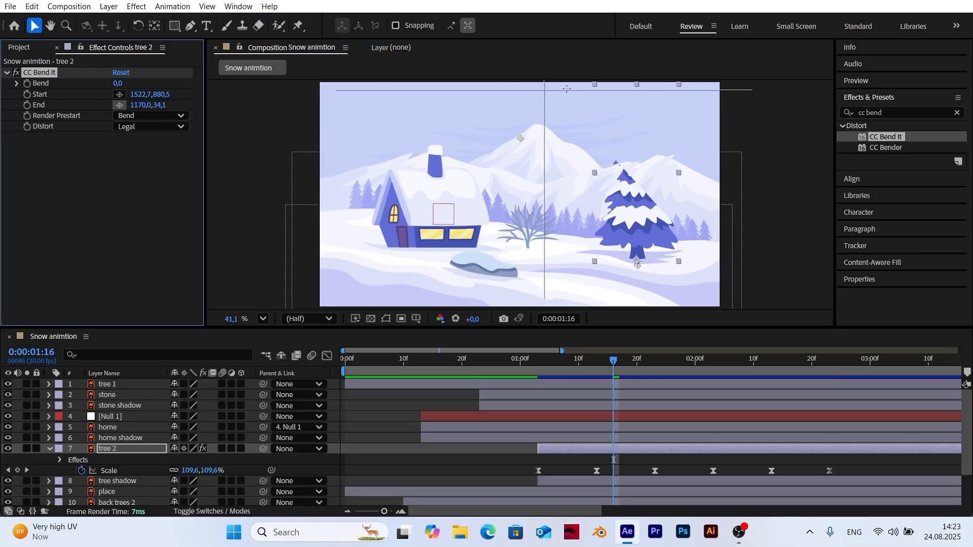
left_click(633, 84)
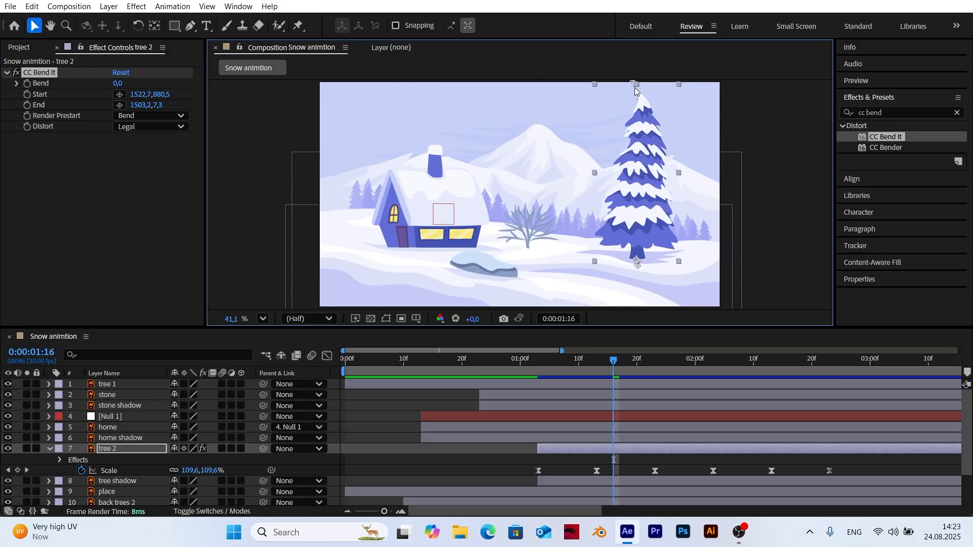
Try out bending tree 2 with the effect's Bend value and undo the change
left_click_drag(121, 89, 147, 89)
left_click(135, 93)
key("ctrl+z")
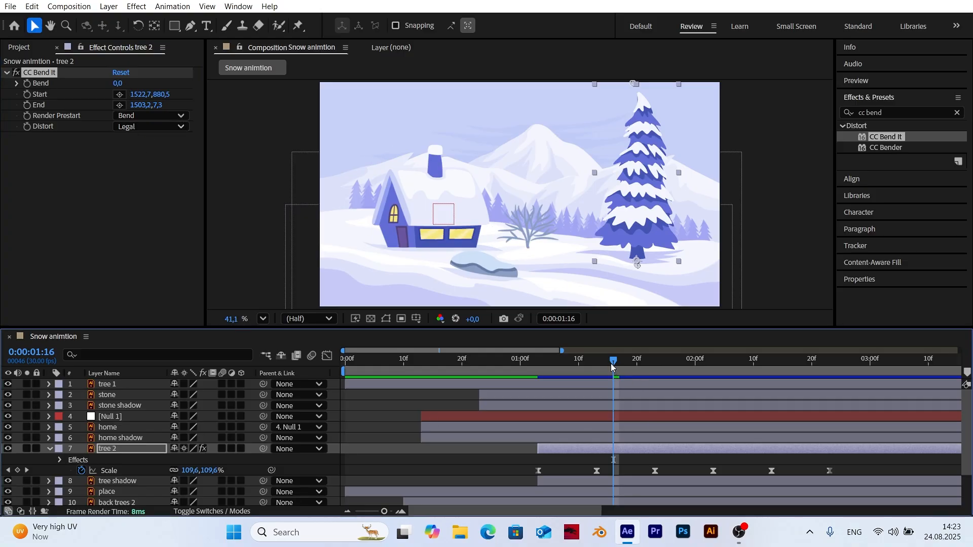
Start keyframing CC Bend It's Bend at 0:00:01:03 with a value of -20
left_click_drag(611, 363, 537, 385)
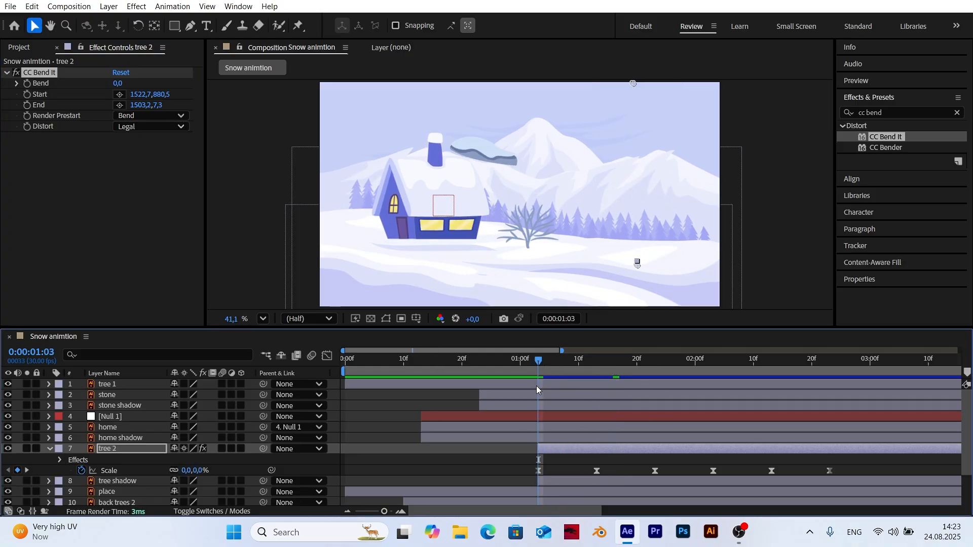
left_click(26, 85)
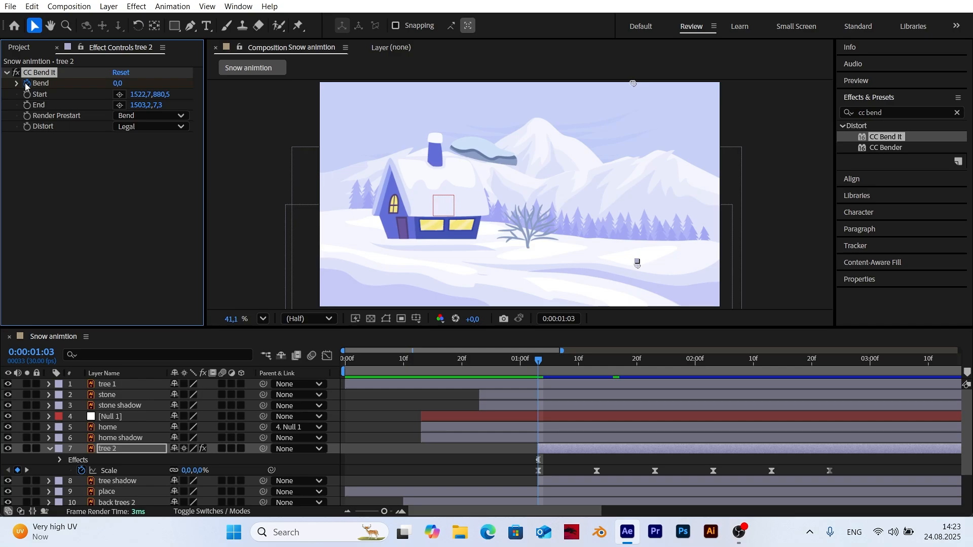
left_click(121, 83)
key("Return")
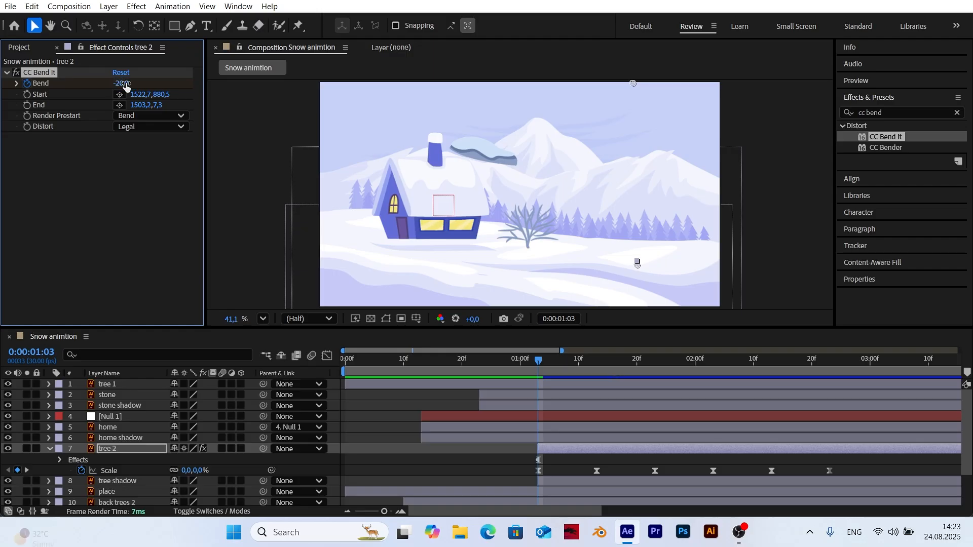
Add tree 2 Bend keyframes at its next two Scale keyframes: 20 at 0:00:01:13 and -15 at 0:00:01:23
left_click(27, 470)
left_click(123, 84)
type("20")
key("Return")
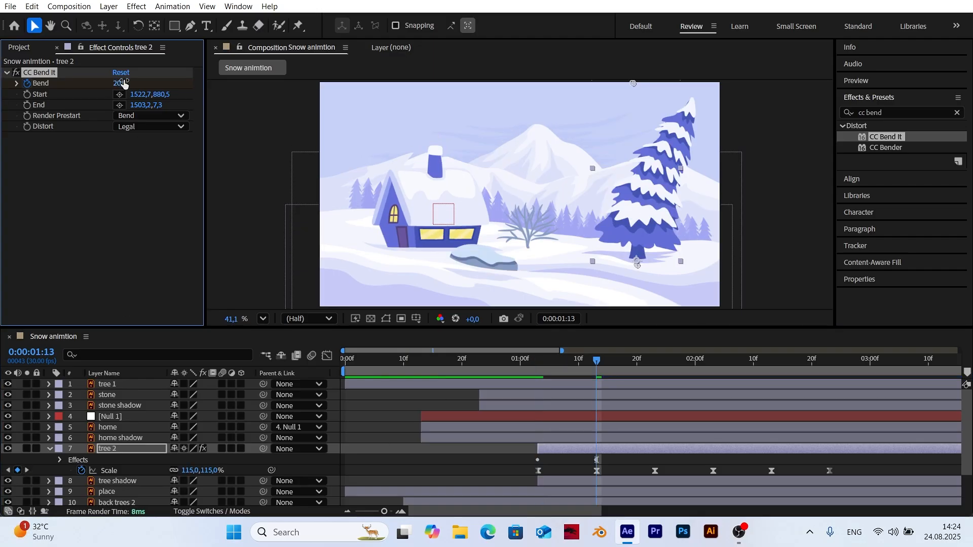
left_click(27, 471)
left_click(116, 85)
key("Return")
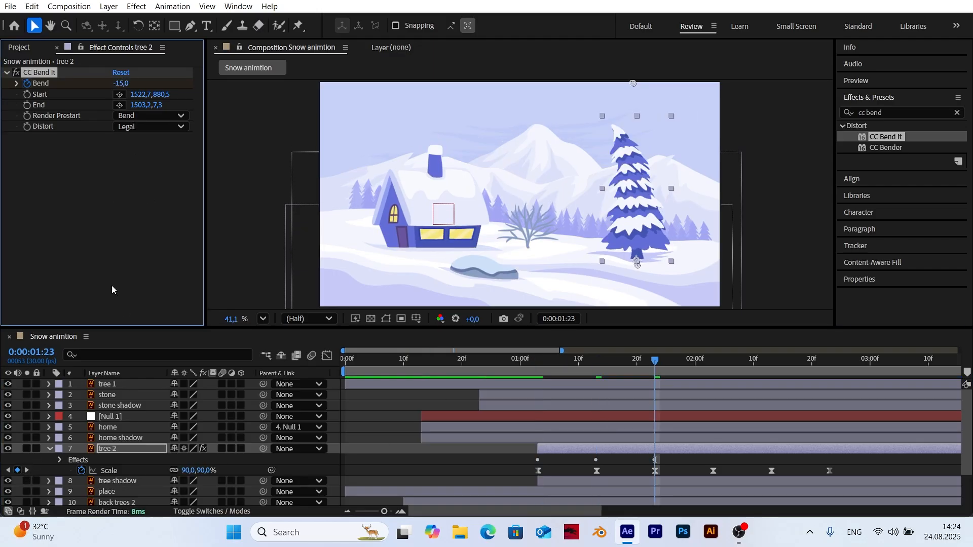
Keyframe tree 2's Bend at 10 at 0:00:02:03 and at -5 at 0:00:02:13
left_click(27, 470)
left_click(120, 83)
type("10")
key("Return")
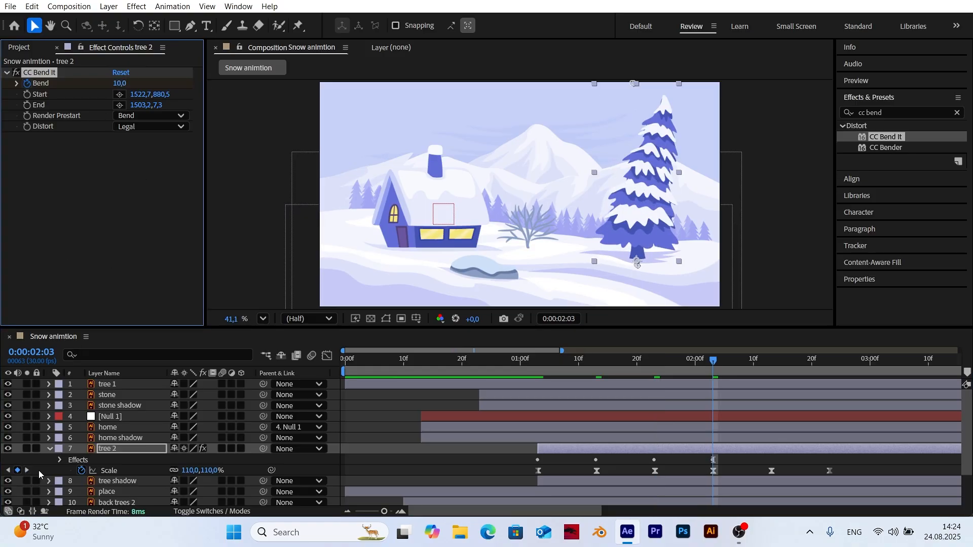
left_click(28, 471)
left_click(120, 84)
type("-5")
key("Return")
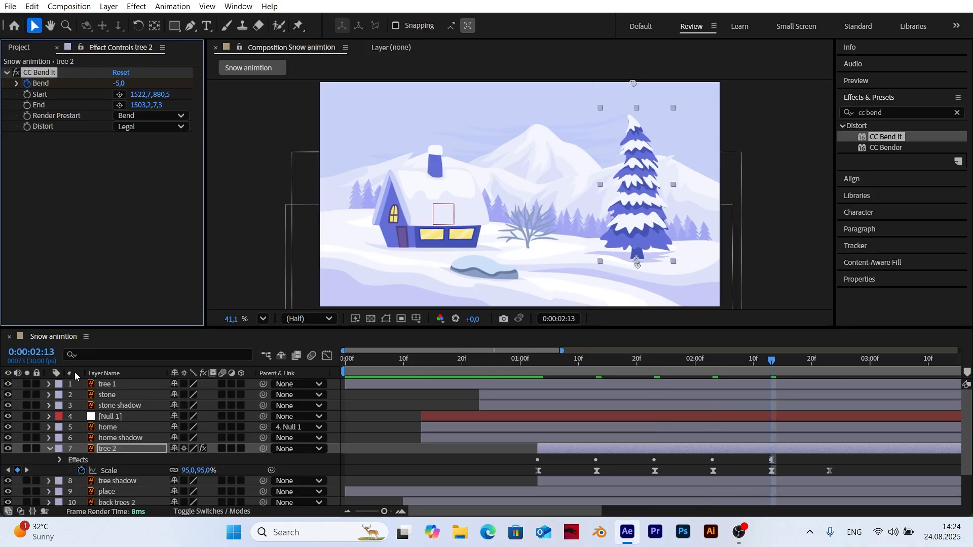
Finish tree 2's bending with a Bend keyframe of 0 at its last Scale keyframe, 0:00:02:23
left_click(27, 470)
left_click(119, 83)
type("0")
key("Return")
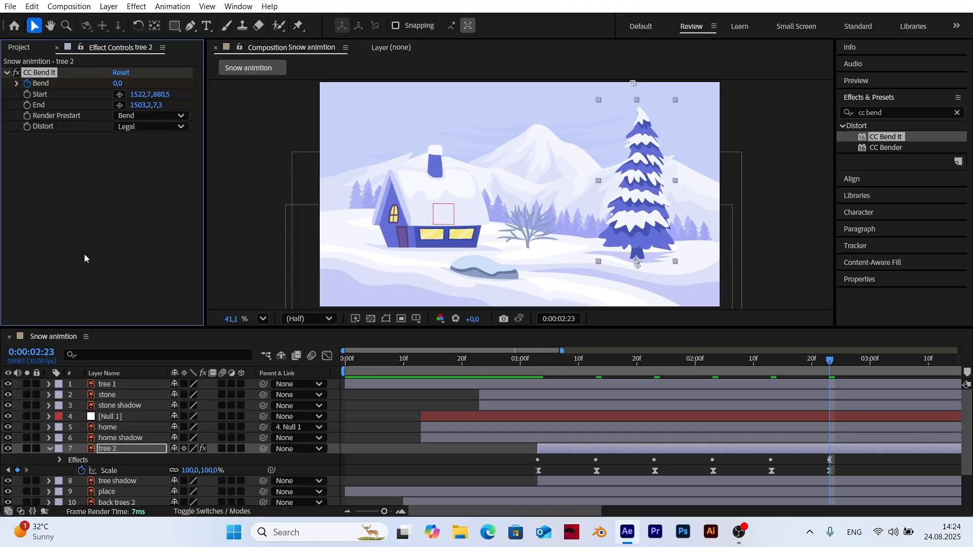
Apply Easy Ease to all of tree 2's Bend keyframes
left_click(59, 460)
scroll(71, 478, "down", 2)
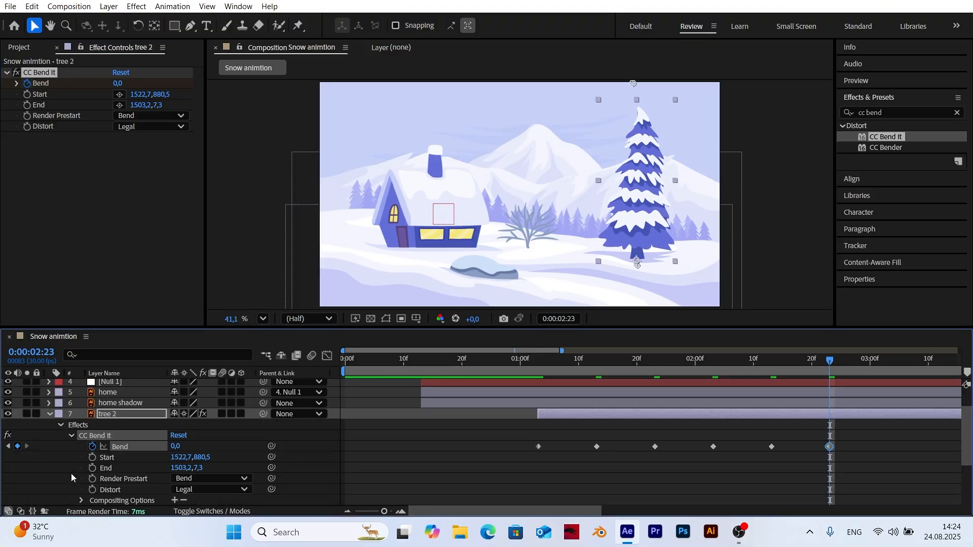
left_click_drag(839, 449, 525, 466)
right_click(538, 448)
mouse_move(562, 447)
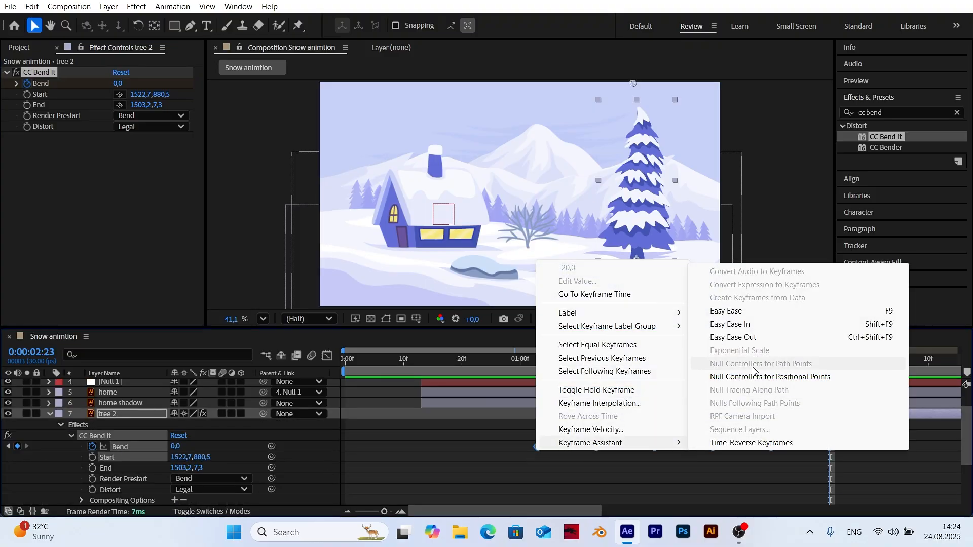
left_click(730, 310)
scroll(418, 423, "down", 4)
scroll(418, 423, "up", 2)
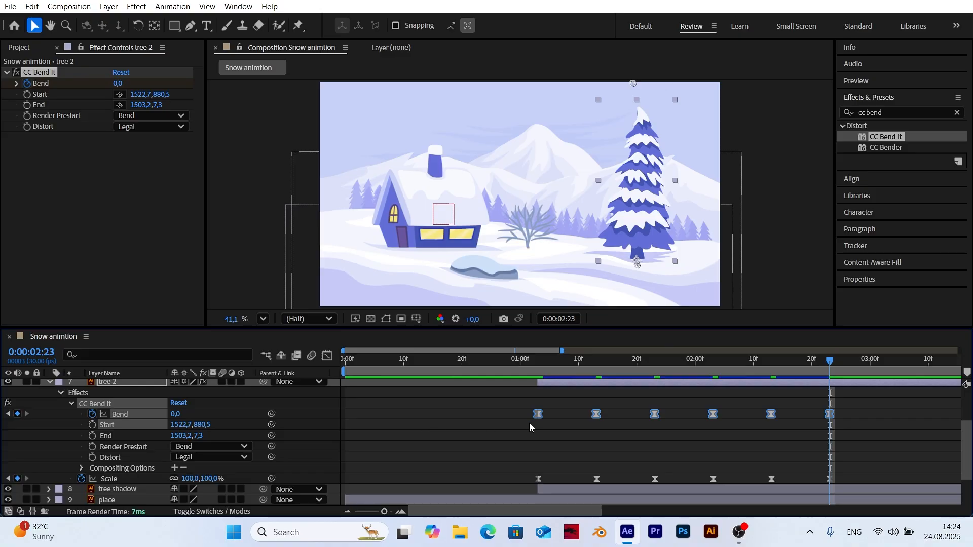
Delay all of tree 2's Bend keyframes by two frames relative to its Scale keyframes and preview the motion
left_click(521, 361)
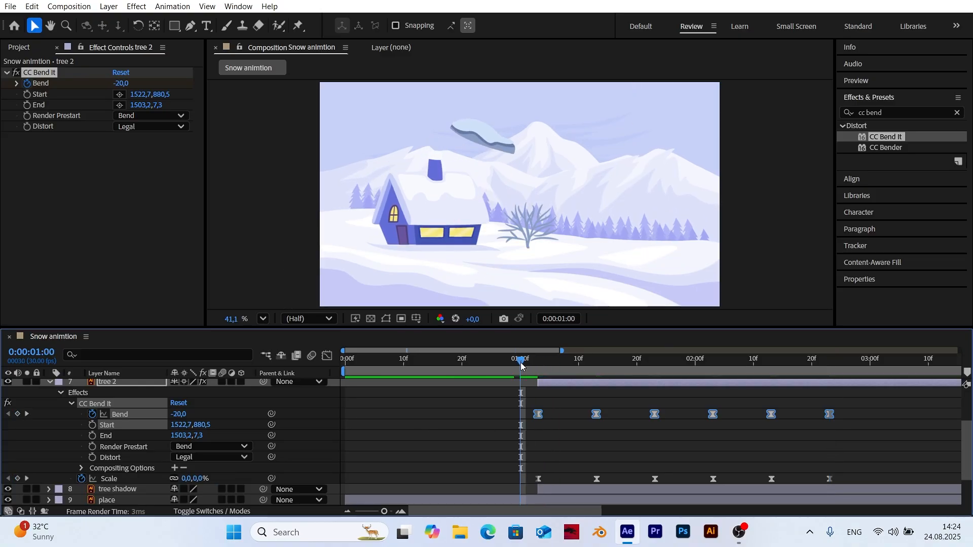
key("space")
key("space")
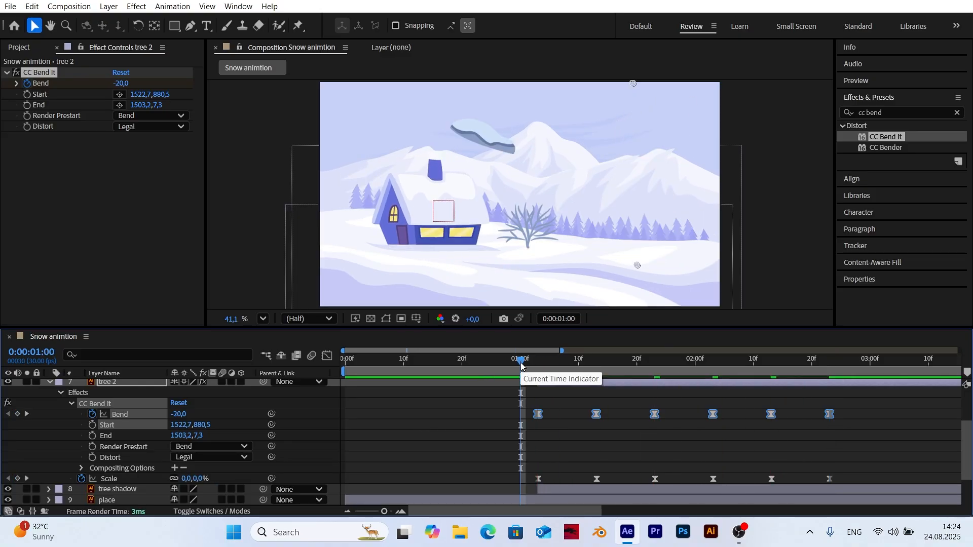
left_click_drag(540, 416, 549, 416)
left_click(467, 443)
key("space")
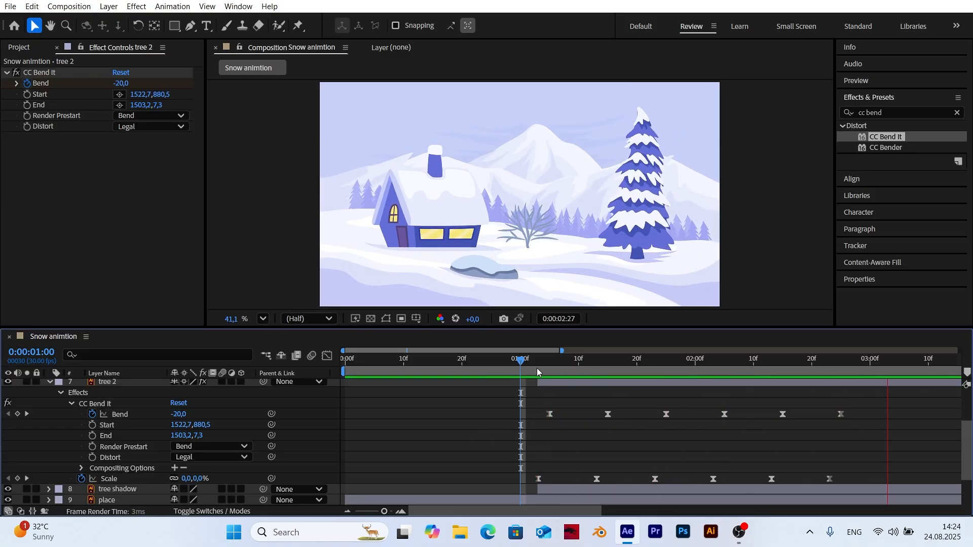
left_click(504, 363)
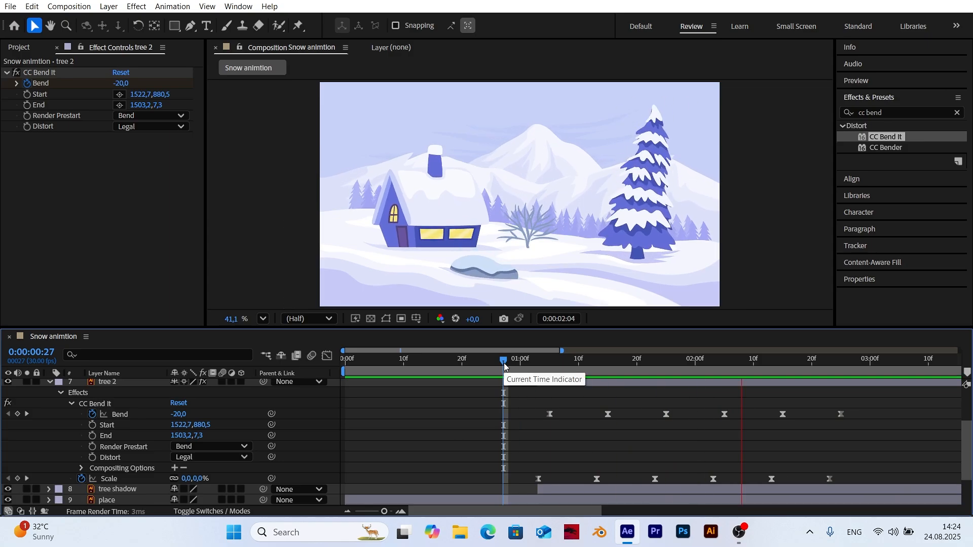
left_click(560, 373)
left_click_drag(559, 372, 667, 406)
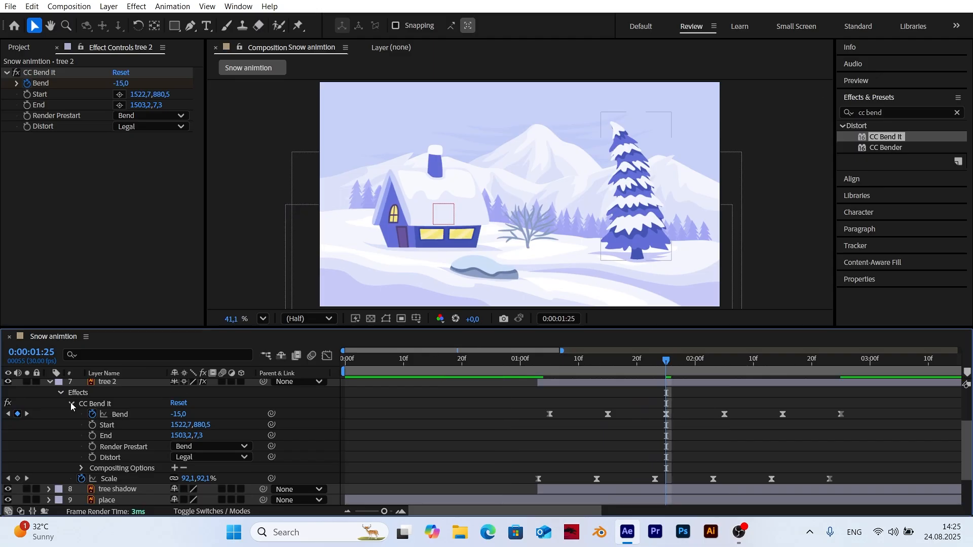
Move the anchor point of the tree 1 layer down to the base of its trunk
scroll(126, 401, "down", 2)
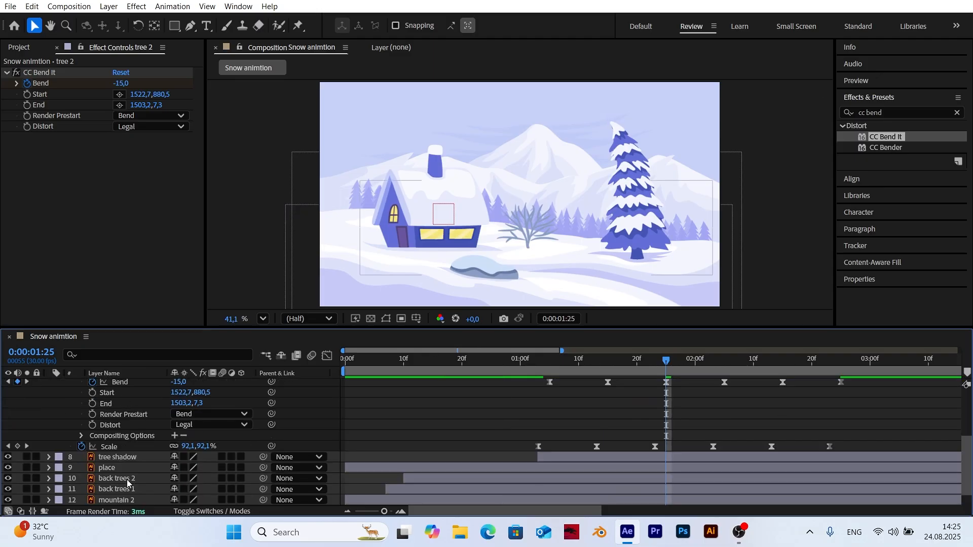
scroll(117, 431, "up", 5)
left_click(119, 387)
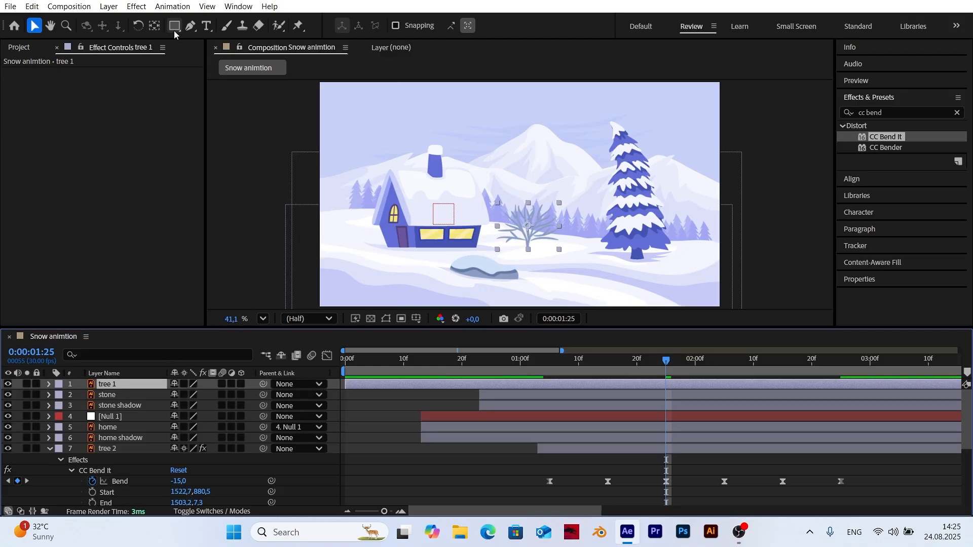
left_click(155, 25)
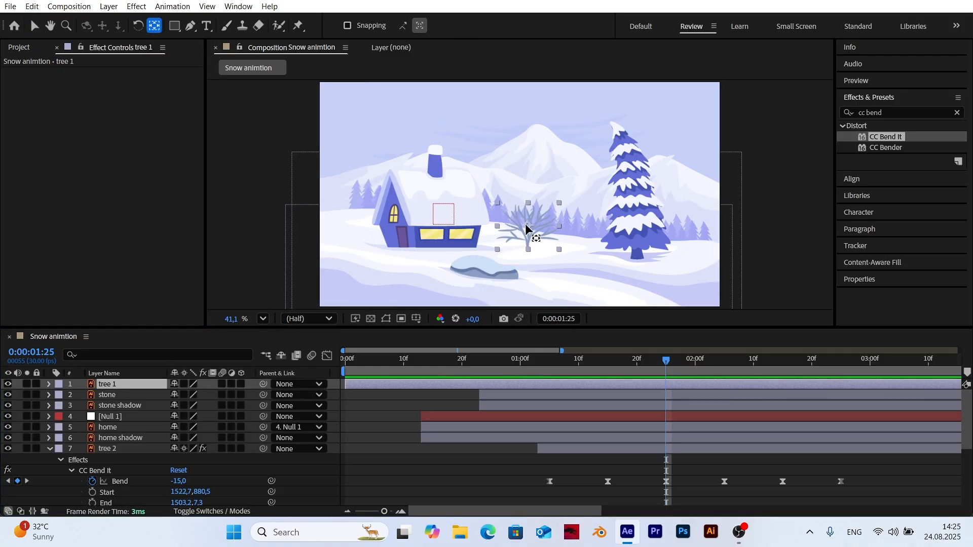
left_click_drag(527, 229, 528, 252)
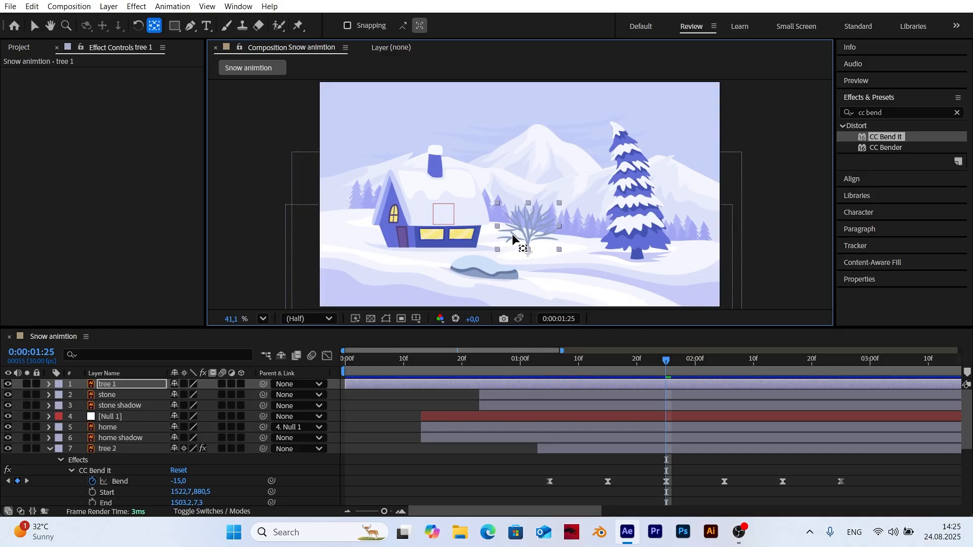
Copy all of tree 2's Scale keyframes
scroll(63, 441, "down", 3)
left_click(127, 452)
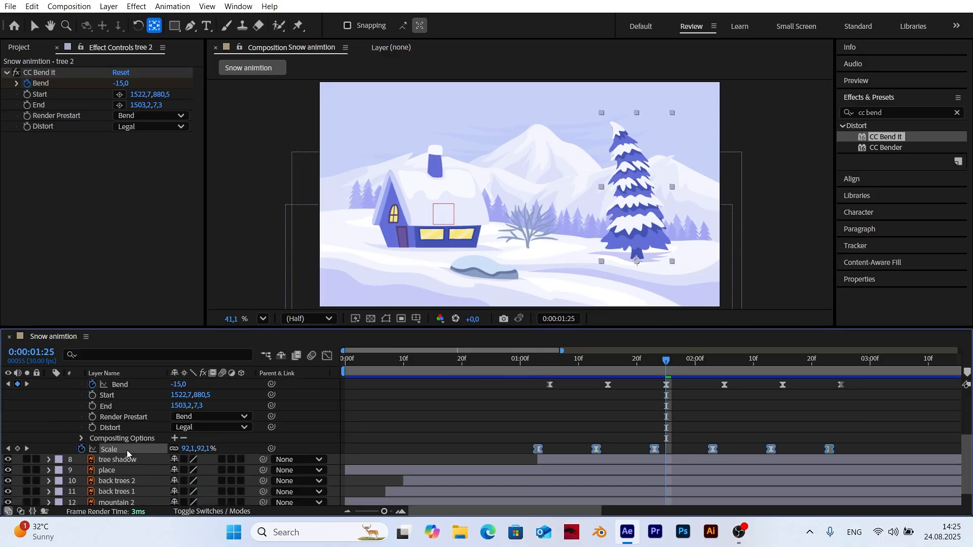
left_click(32, 6)
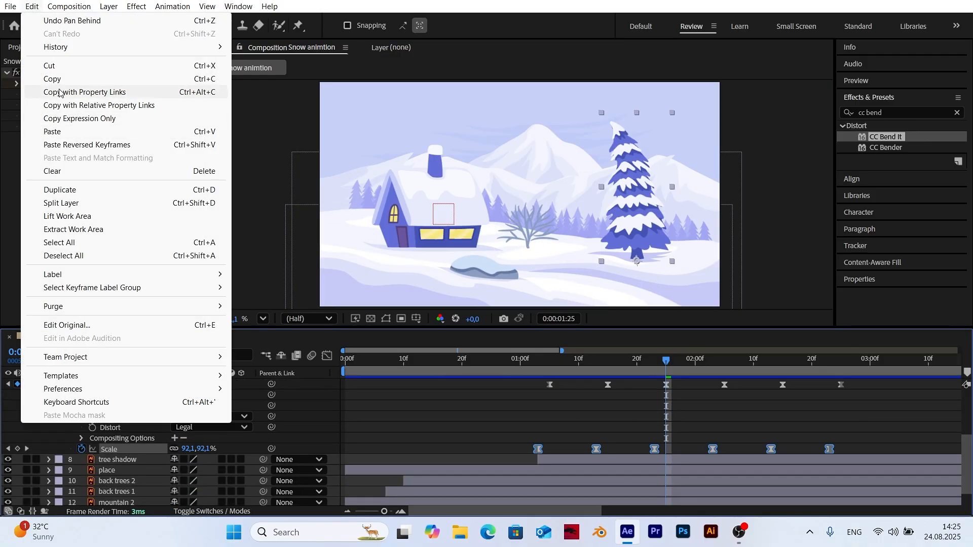
left_click(137, 84)
Shift the tree 1 layer to start at 0:00:01:25 and paste the copied Scale keyframes onto it there
scroll(314, 400, "up", 5)
left_click(385, 385)
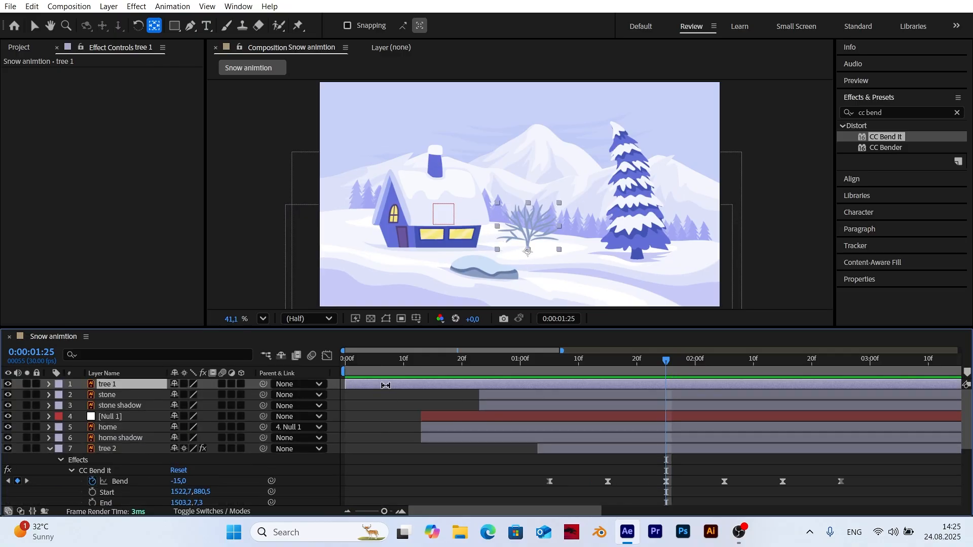
left_click(34, 25)
left_click_drag(360, 384, 680, 412)
left_click(32, 6)
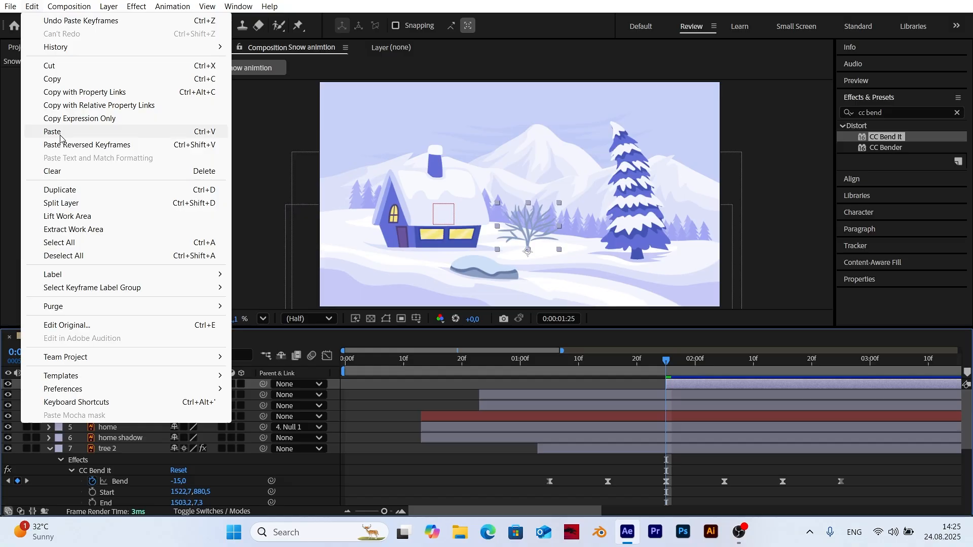
left_click(48, 130)
left_click_drag(667, 361, 714, 380)
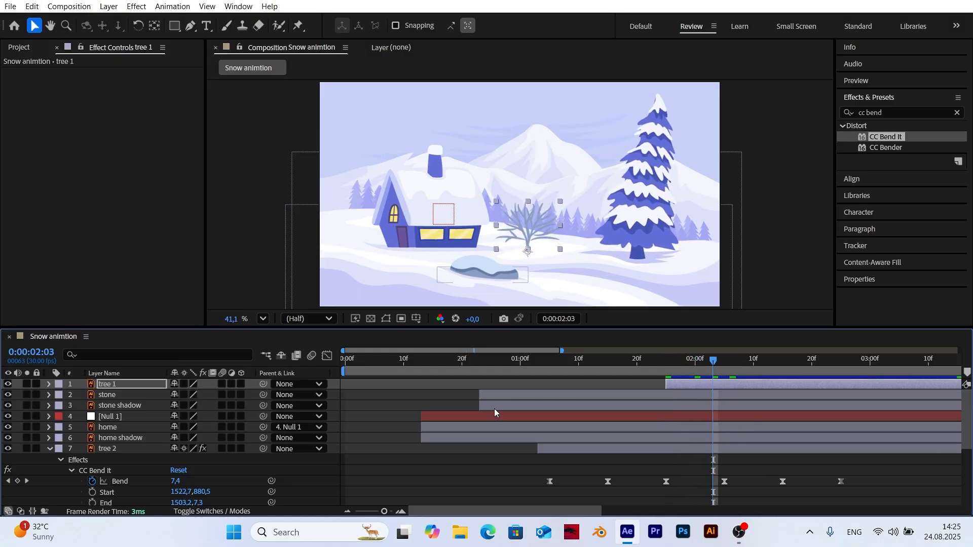
Copy the CC Bend It effect from tree 2 and paste it onto tree 1 at 0:00:01:25
scroll(149, 444, "down", 1)
left_click(94, 439)
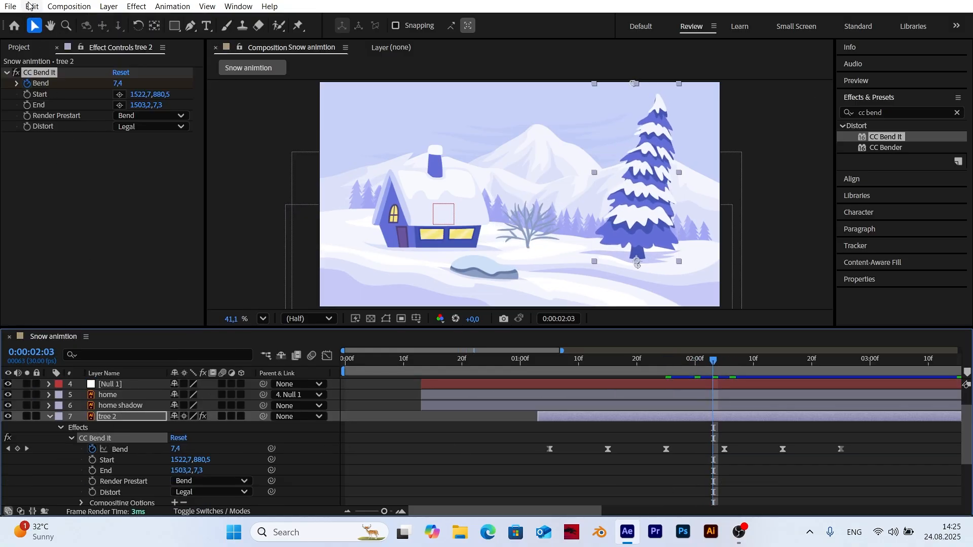
left_click(32, 6)
left_click(46, 65)
scroll(610, 500, "up", 1)
left_click(107, 384)
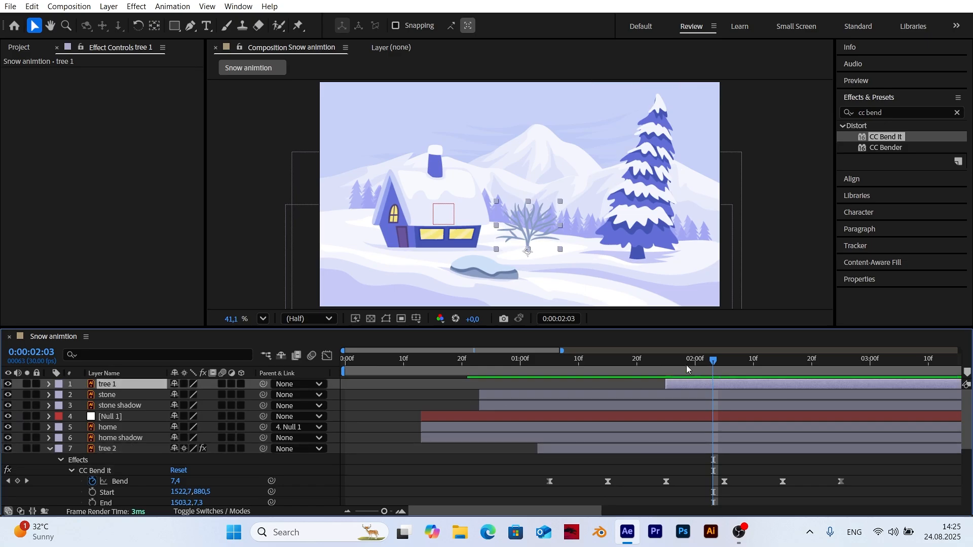
left_click(667, 361)
left_click(32, 6)
left_click(52, 131)
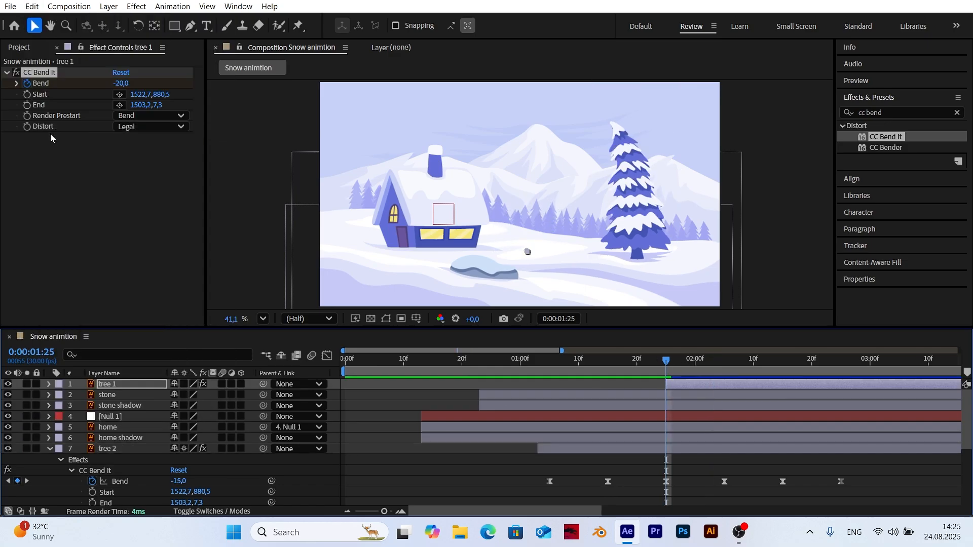
Turn on continuous rasterization for tree 1 and place CC Bend It's Start at 992.4, 839.2 and End at 990.0, 452.4
left_click(185, 385)
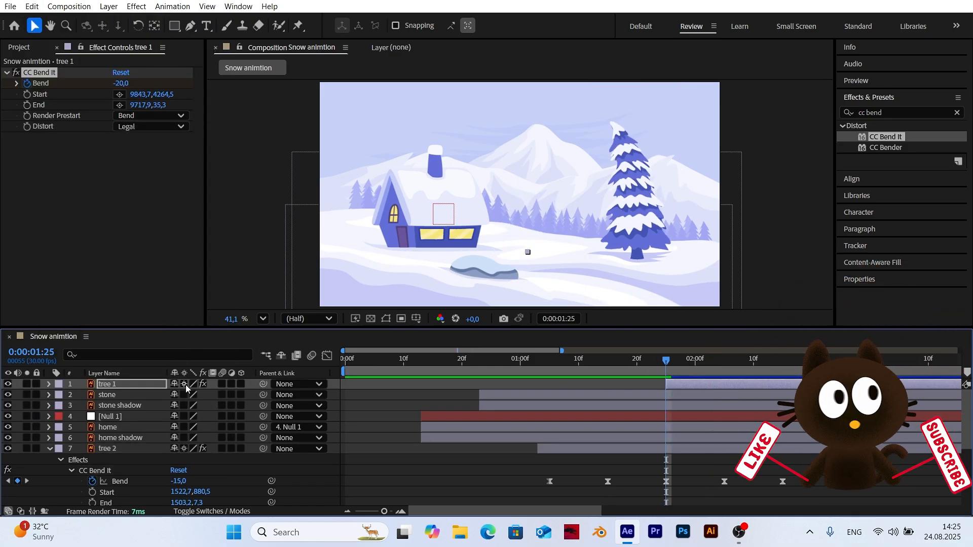
left_click(119, 94)
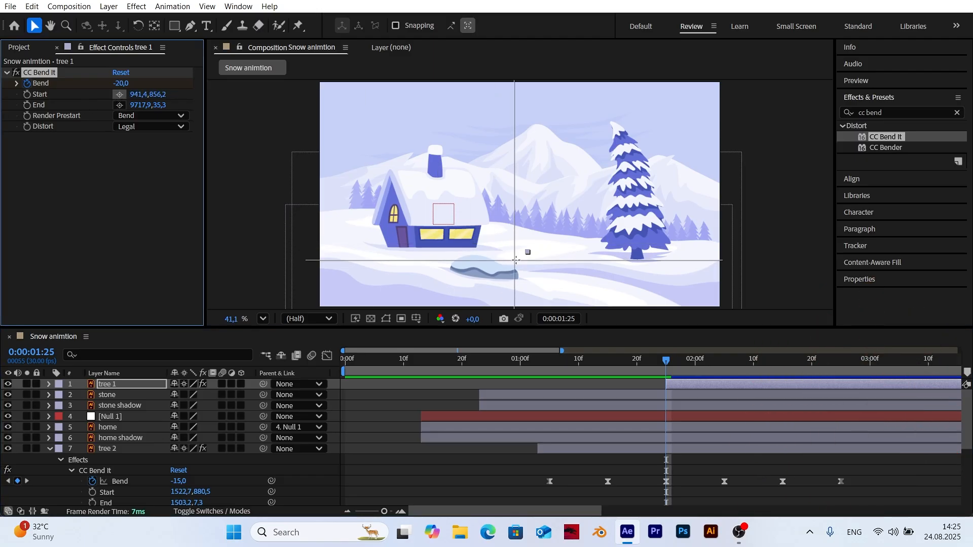
left_click(527, 257)
left_click(120, 105)
left_click(527, 176)
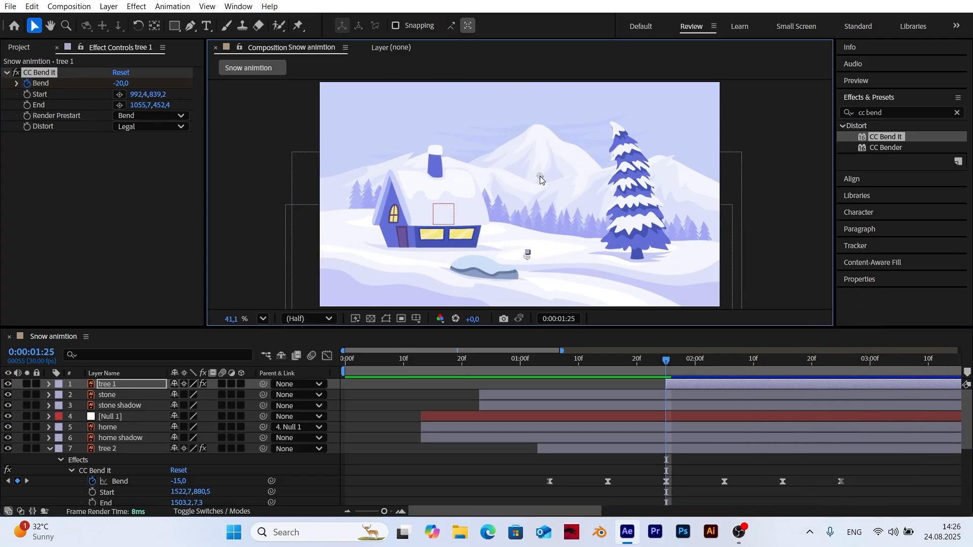
Reveal tree 1's keyframes, delay all its Bend keyframes by two frames relative to Scale, and check the motion
left_click_drag(666, 368, 738, 388)
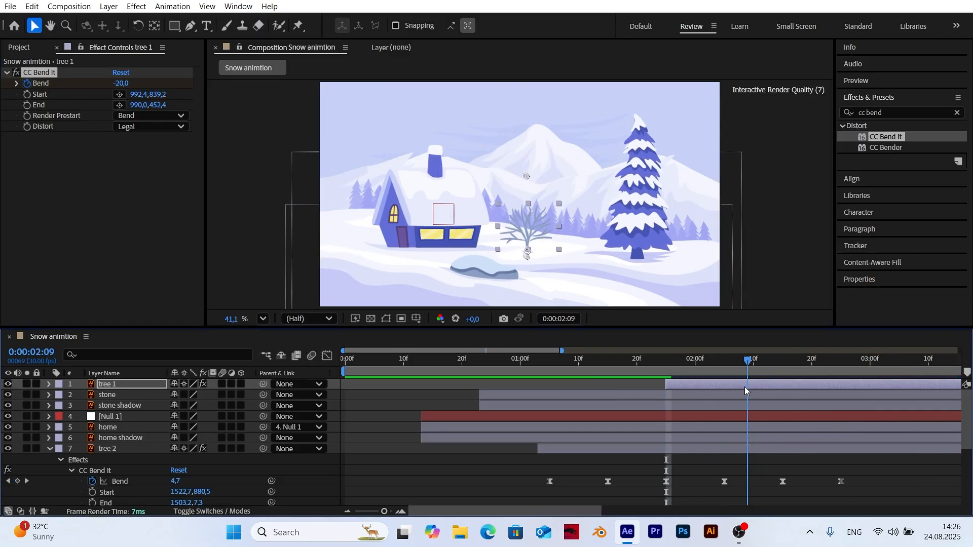
left_click(702, 363)
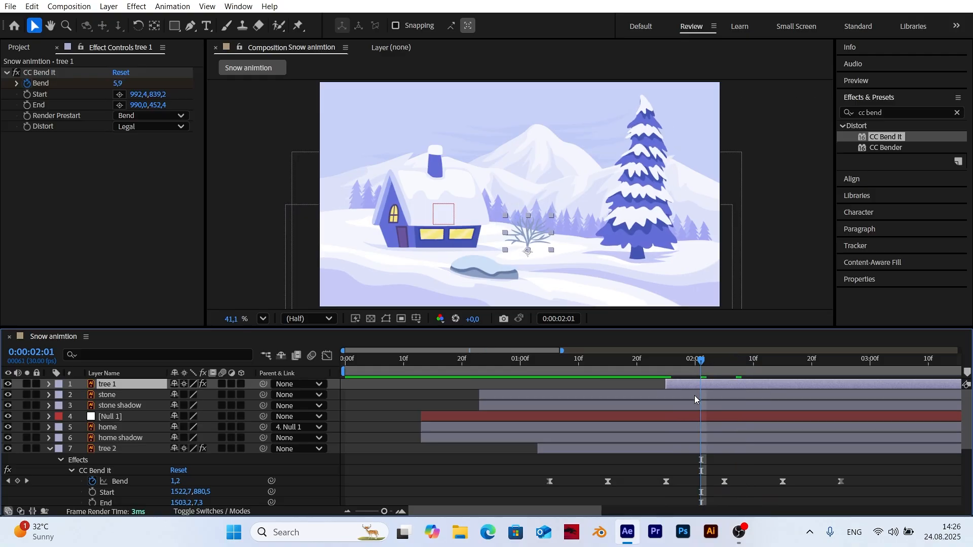
key("u")
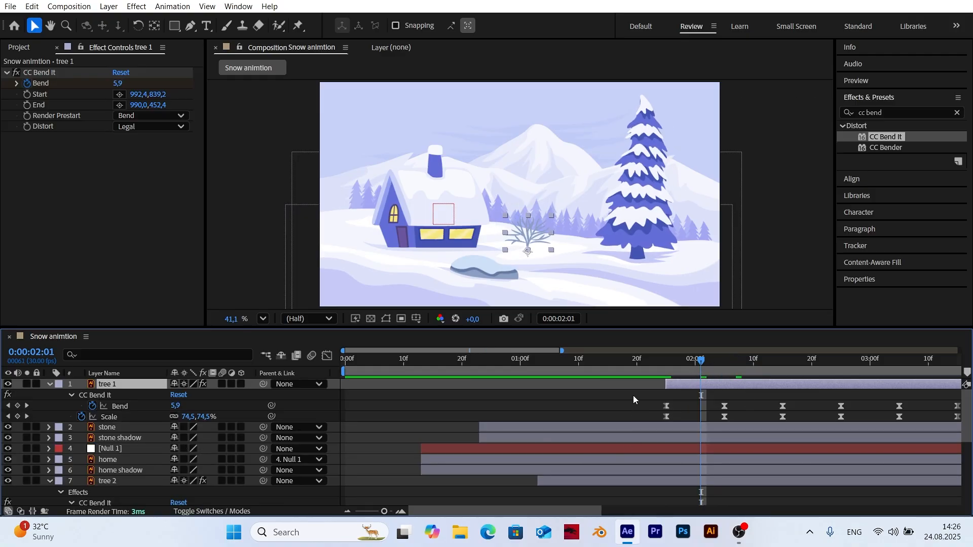
left_click(131, 404)
left_click_drag(668, 411, 680, 412)
left_click(654, 369)
left_click_drag(654, 369, 737, 383)
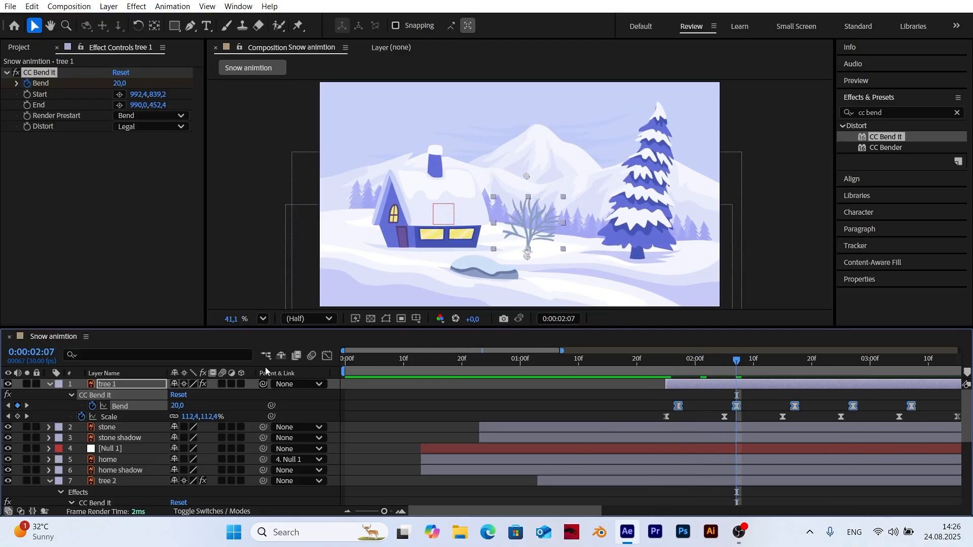
Raise tree 1's CC Bend It End point to 990.0, 194.6 and scrub back to 0:00:01:11
left_click_drag(527, 177, 527, 123)
left_click(704, 369)
left_click_drag(705, 369, 585, 382)
Move the tree 1 layer earlier to start at 0:00:01:10, preview the animation, and collapse the layer's properties
left_click_drag(678, 385, 600, 386)
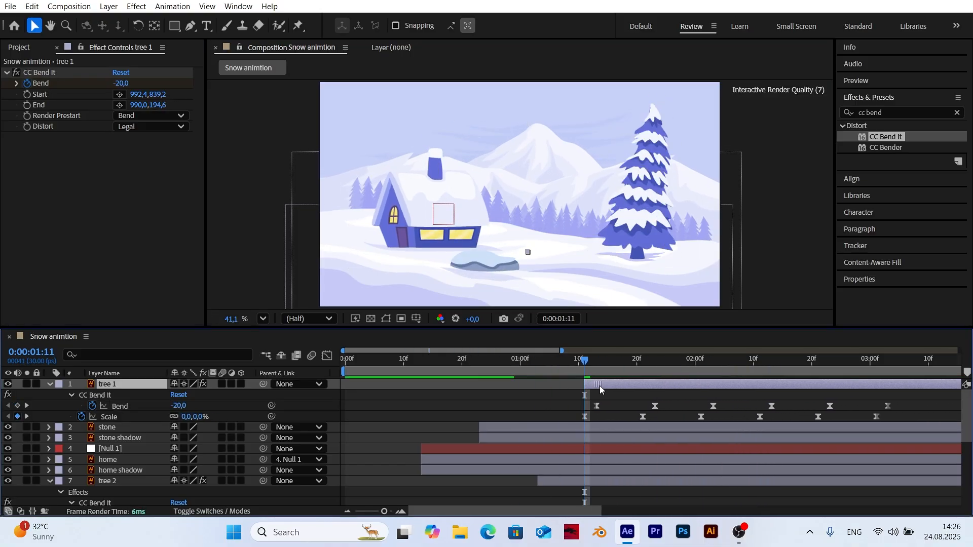
key("Page_Up")
key("Page_Up")
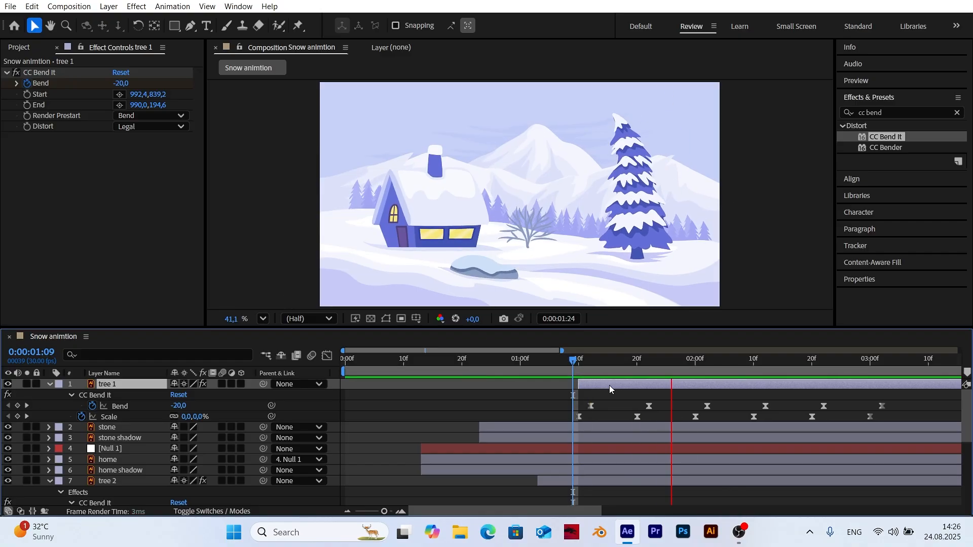
left_click(49, 384)
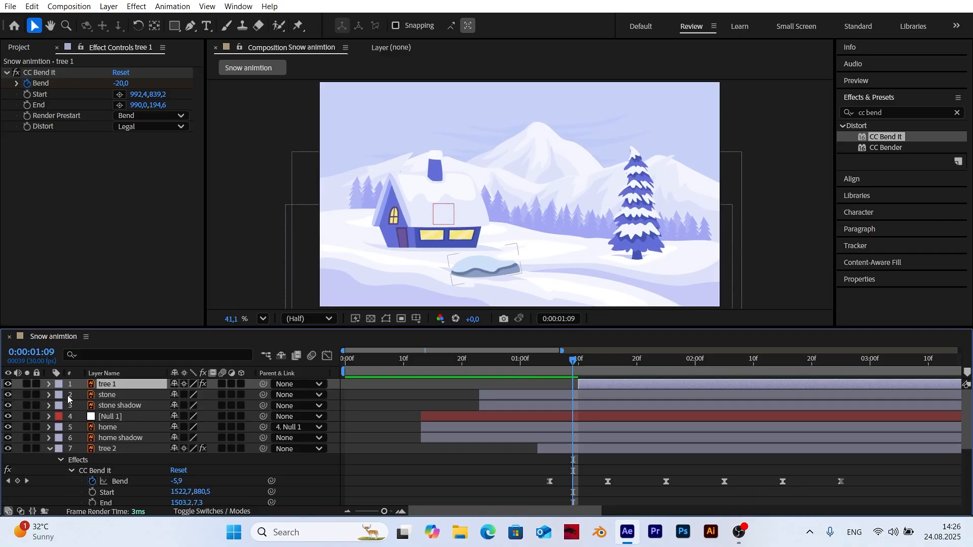
Collapse tree 2's properties, scrub through the animation to check it, and return to the start
left_click(50, 448)
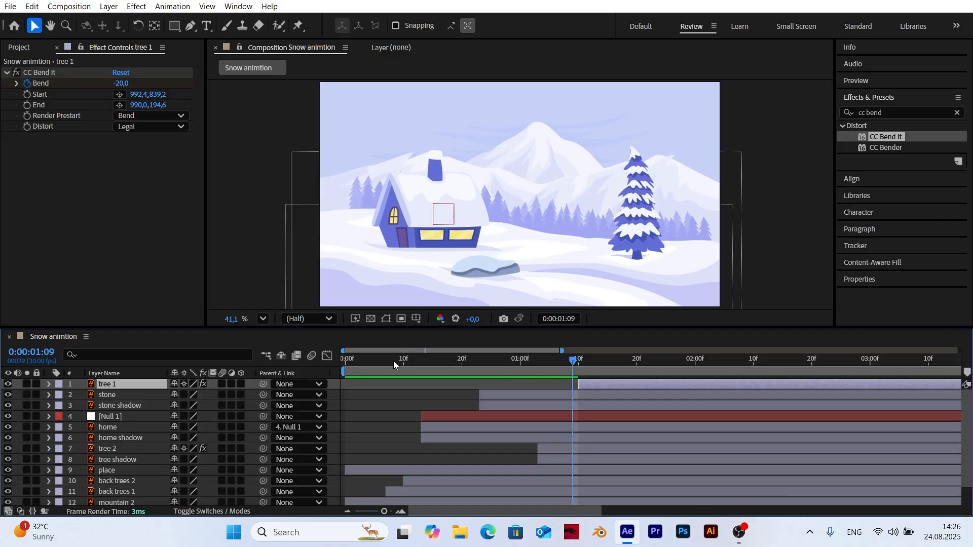
left_click_drag(394, 361, 789, 422)
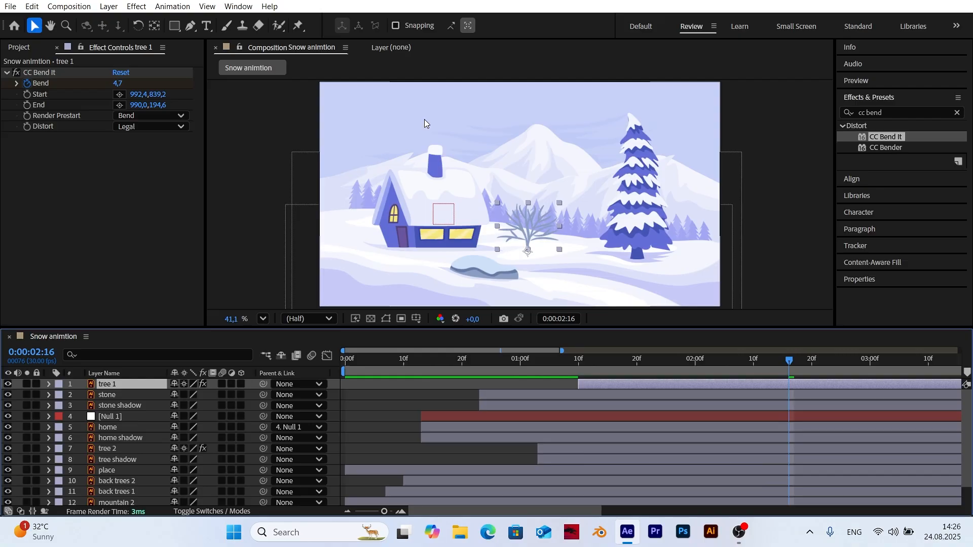
left_click(23, 48)
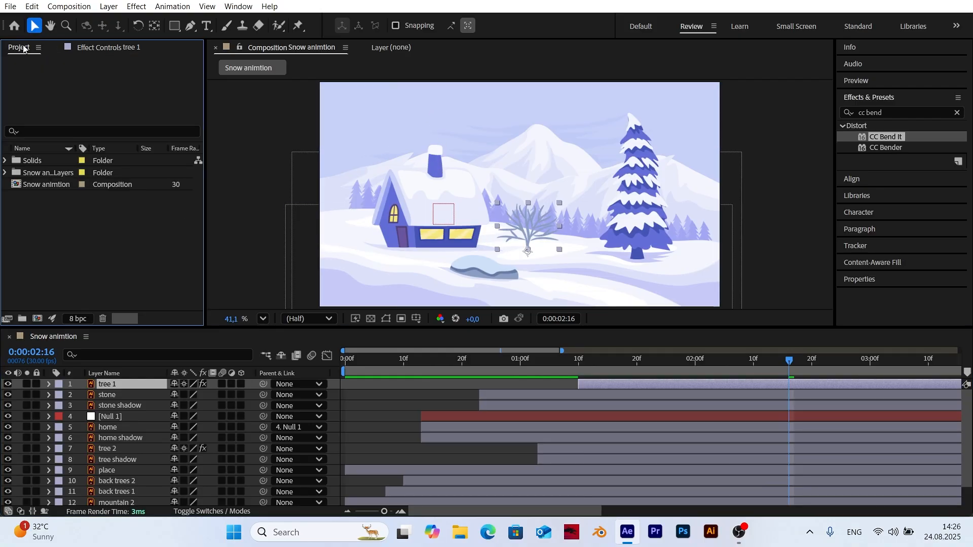
key("Home")
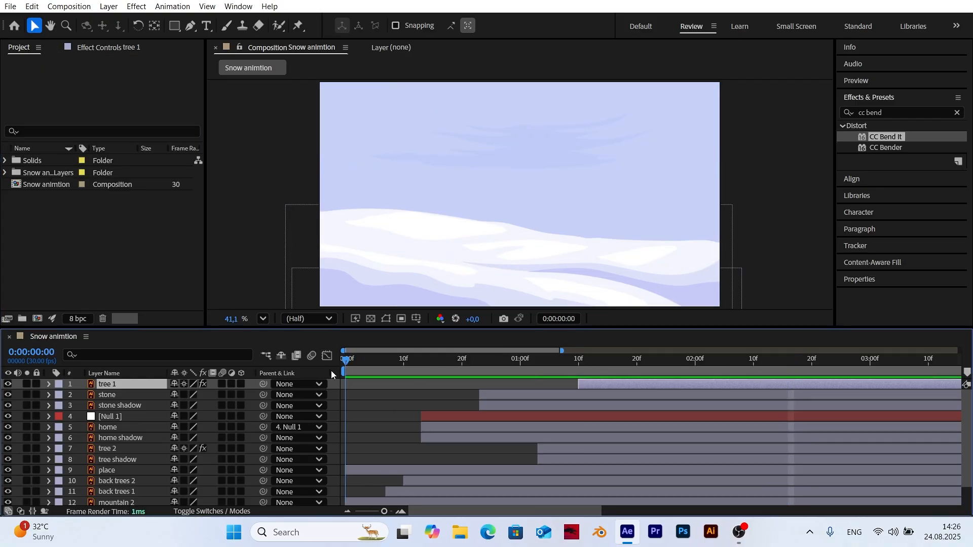
Create a new 1920 x 1080, 30 fps composition named smoke, lasting 10 seconds
left_click(38, 319)
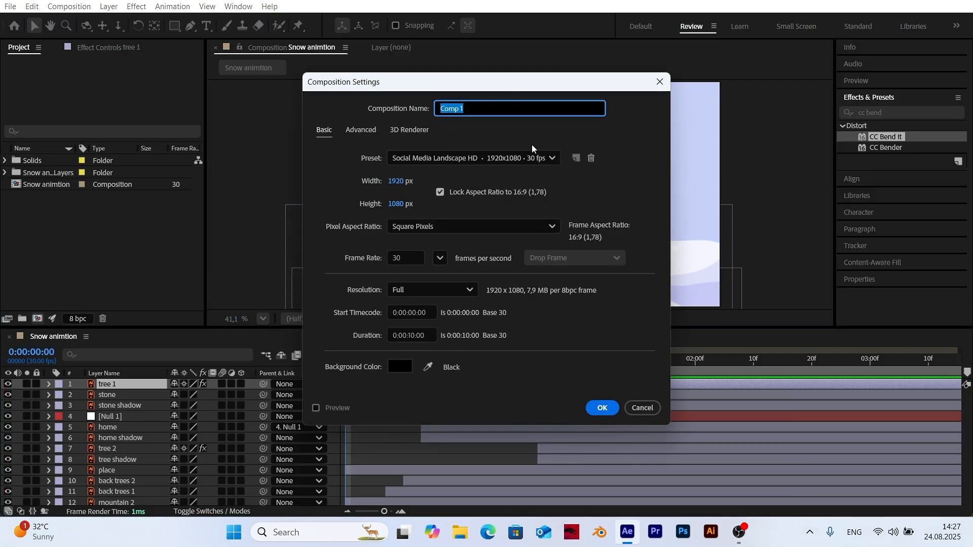
type("smoke")
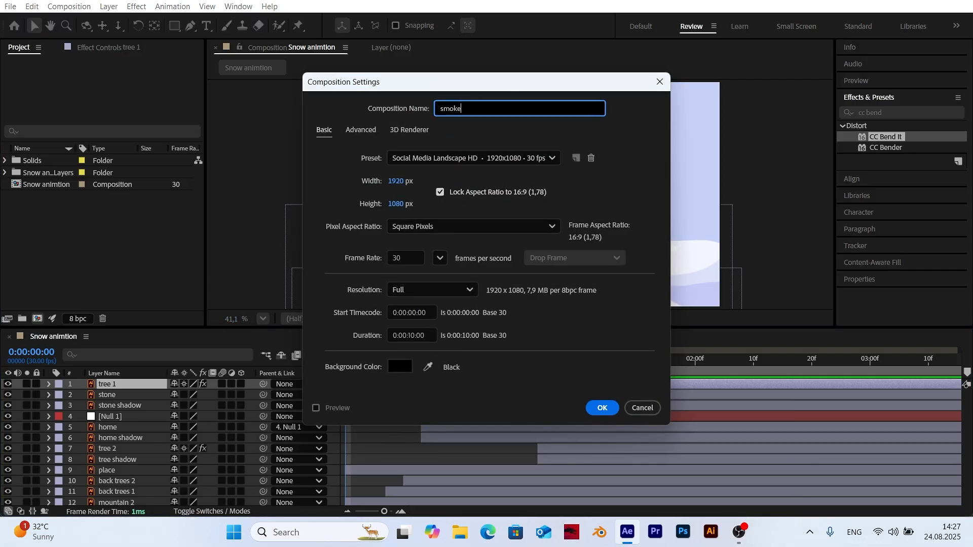
left_click(596, 408)
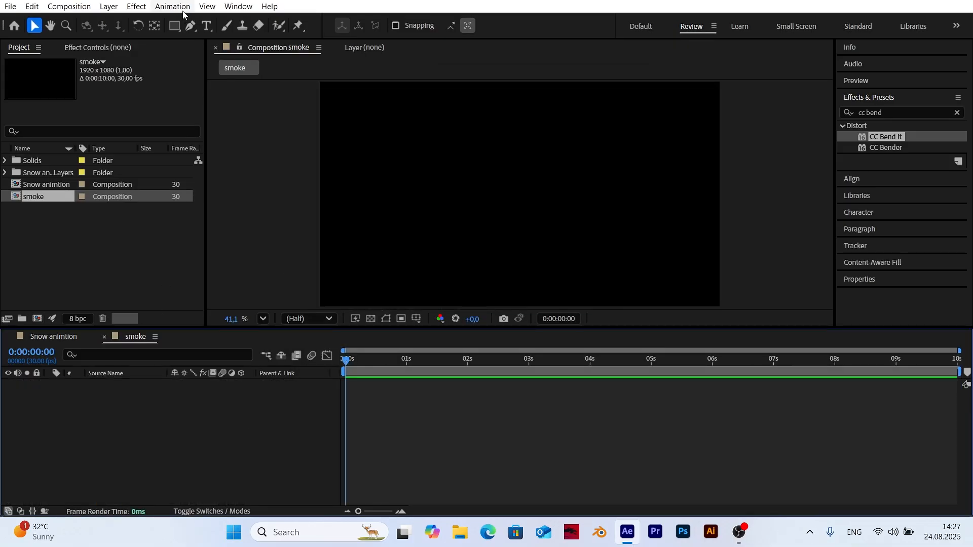
Draw a wide white rectangle across the middle of the smoke composition, extending past both frame sides
left_click(173, 27)
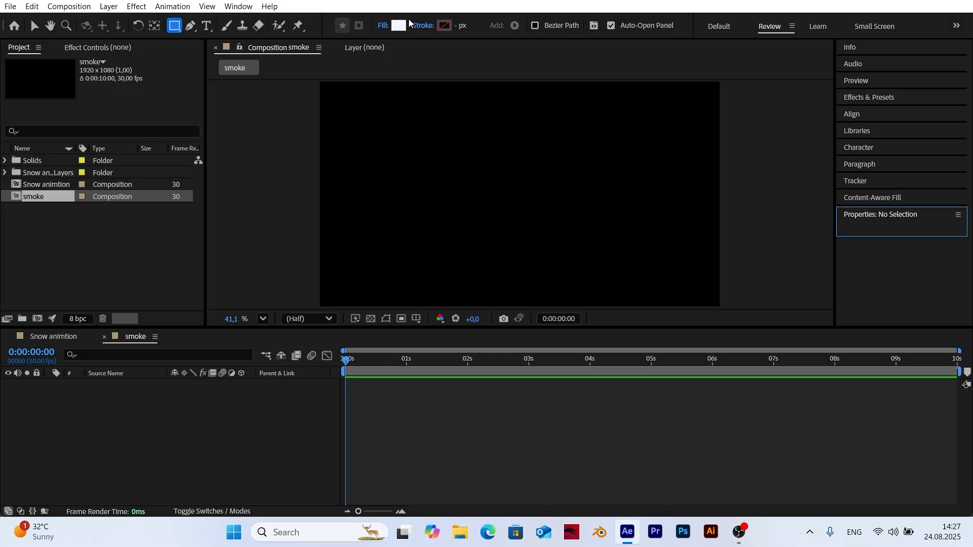
mouse_move(287, 171)
left_mouse_down()
mouse_move(426, 197)
mouse_move(786, 234)
left_mouse_up()
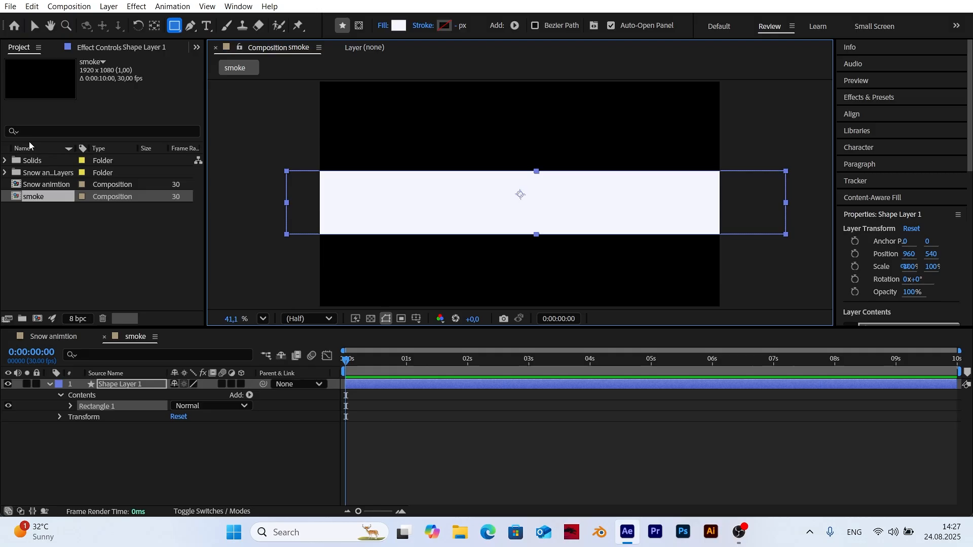
left_click(33, 26)
left_click(220, 444)
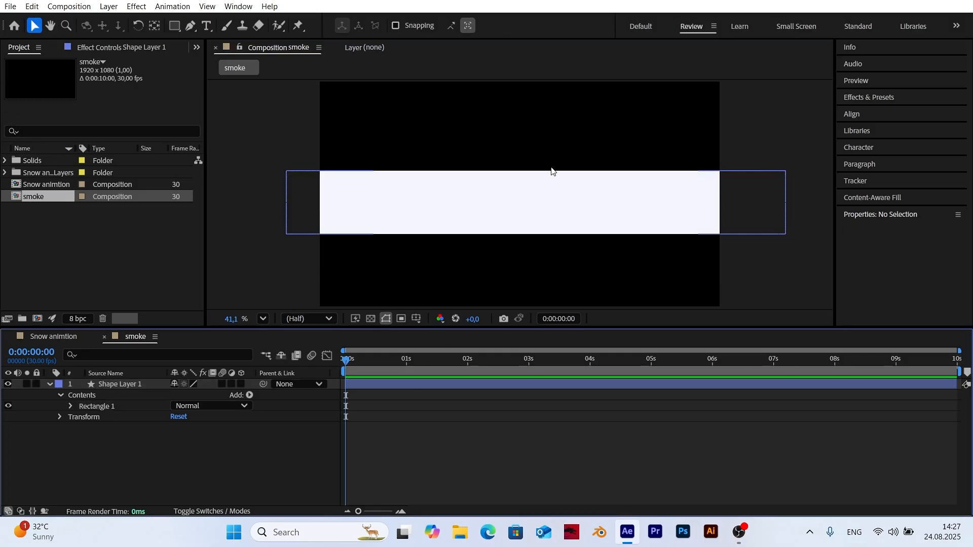
Expand the shape layer's Rectangle 1 and convert its rectangle path to a Bezier path
left_click(416, 214)
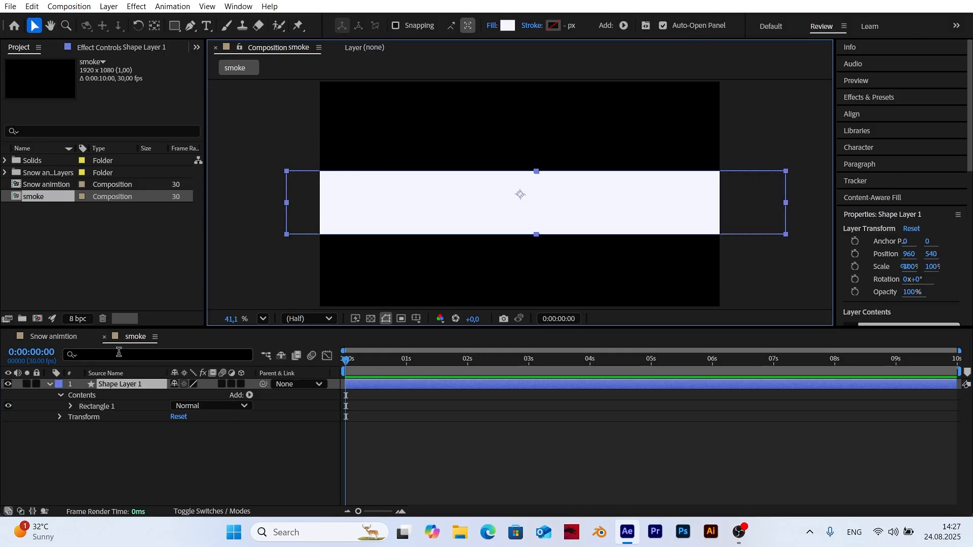
left_click(70, 406)
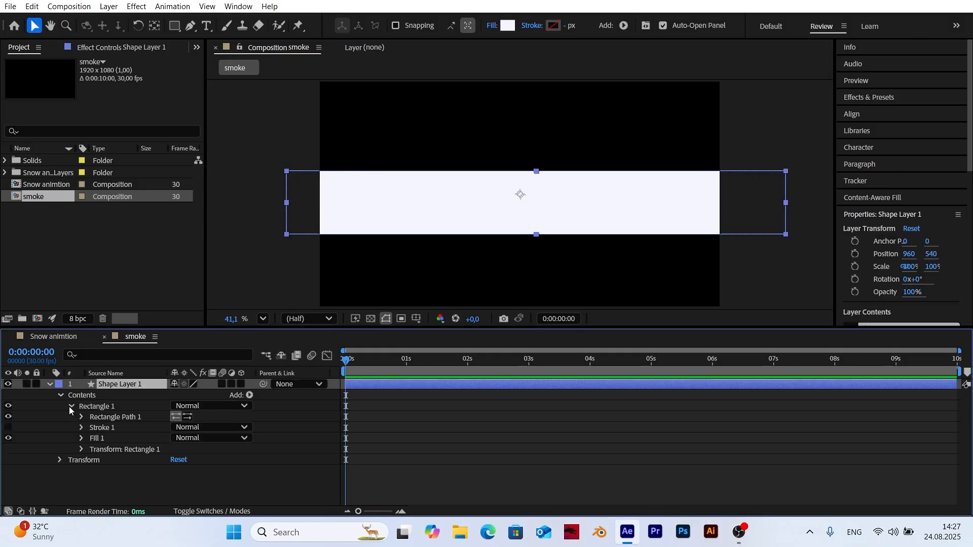
left_click(122, 417)
right_click(135, 416)
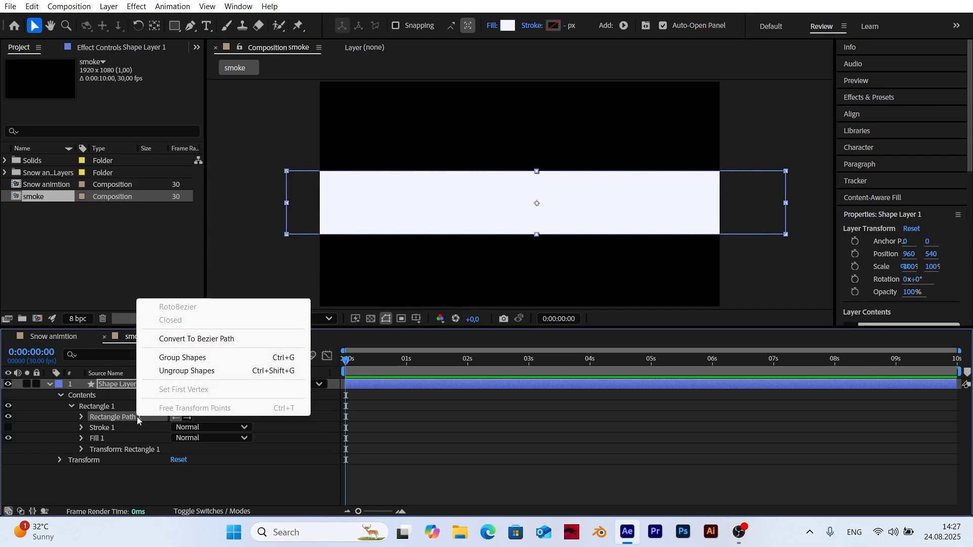
left_click(209, 345)
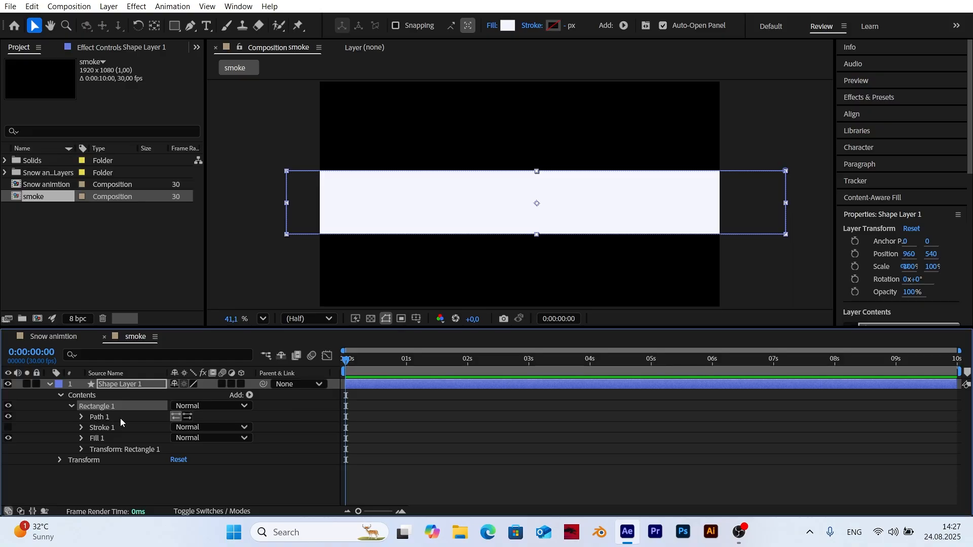
Taper the band by bringing Path 1's two left vertices close together, keeping the right end wide
left_click(96, 417)
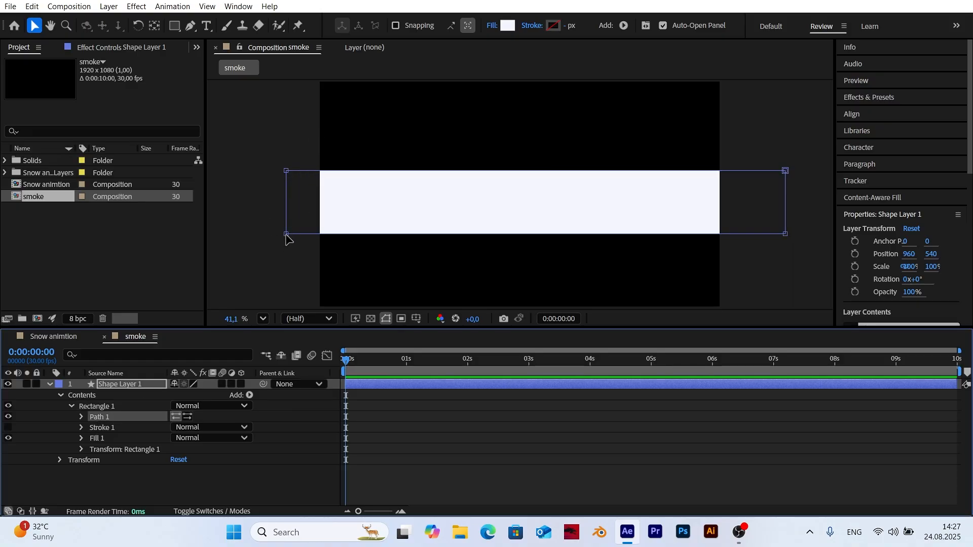
left_click_drag(286, 234, 287, 199)
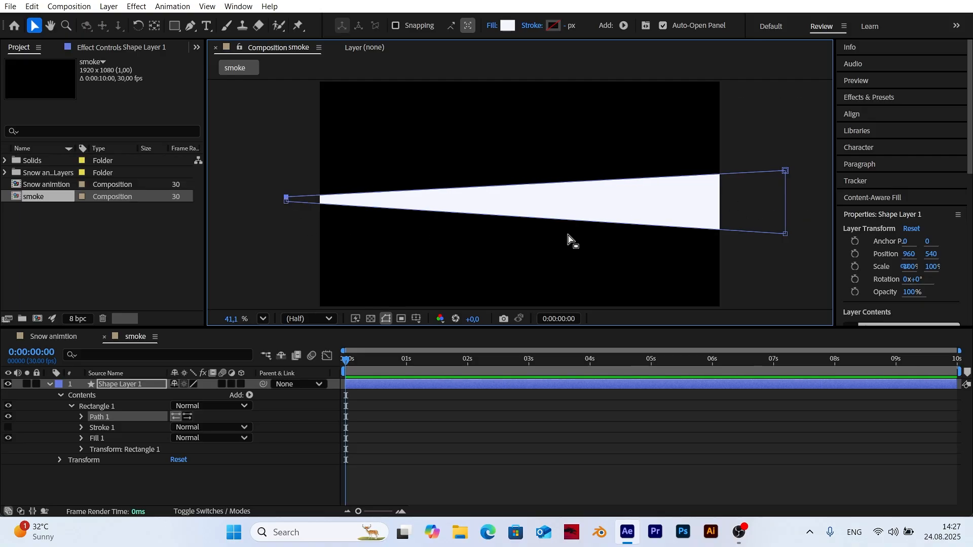
left_click(298, 465)
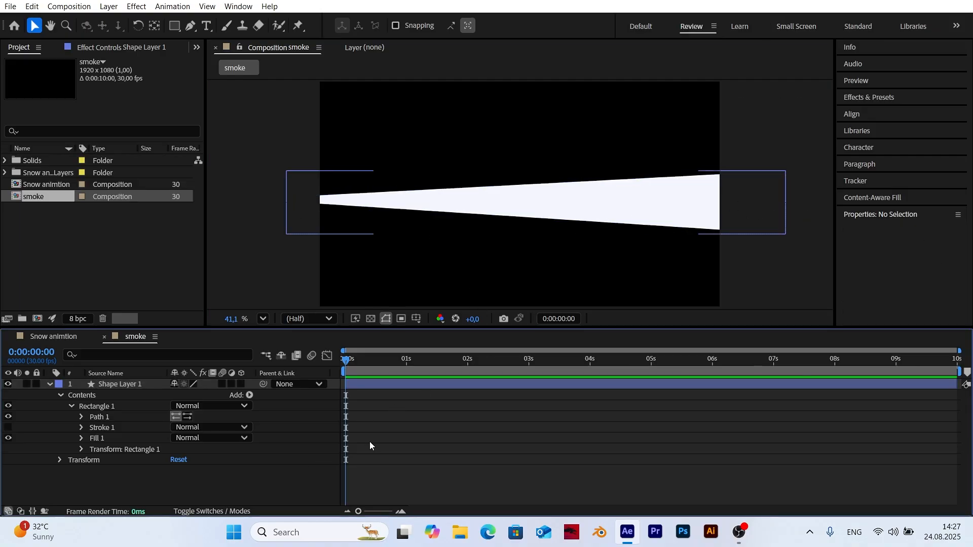
Search the effects for wave and apply Wave Warp to the tapered shape layer
left_click(873, 99)
left_click(957, 113)
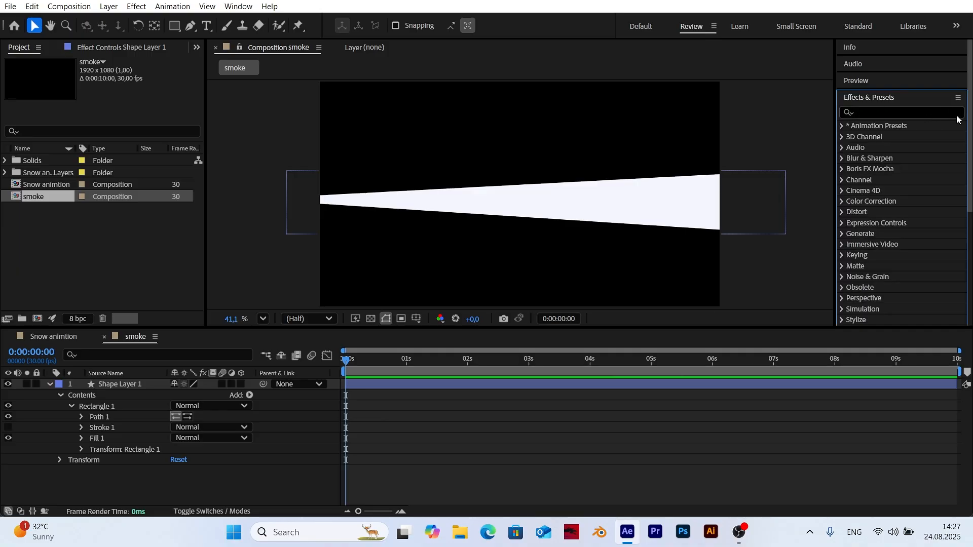
left_click(895, 113)
type("wave")
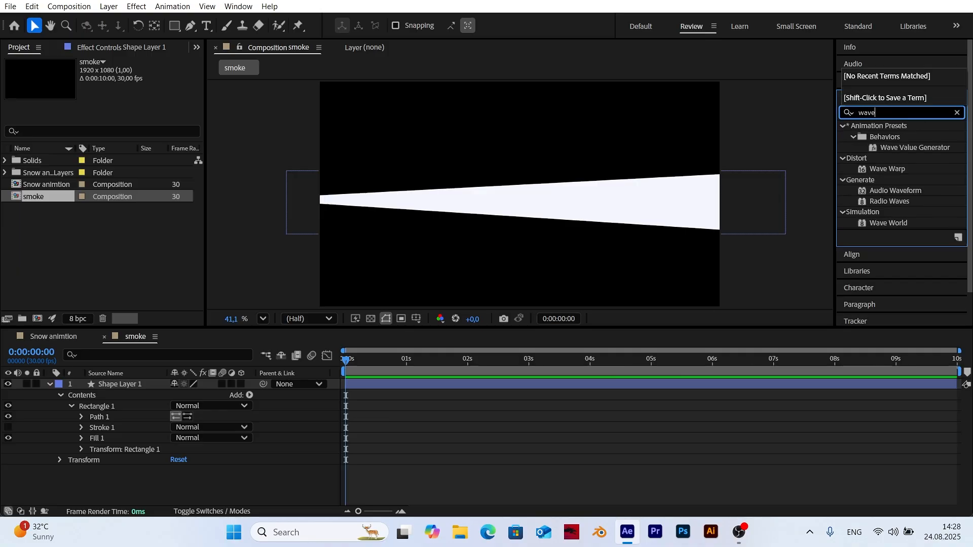
mouse_move(900, 167)
left_mouse_down()
mouse_move(355, 377)
mouse_move(128, 384)
left_mouse_up()
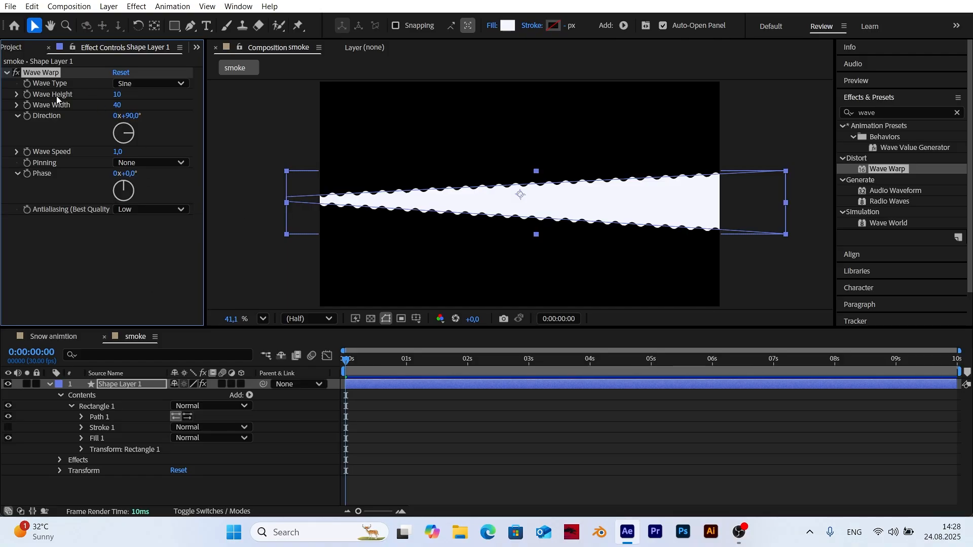
Set Wave Warp's Wave Height to 110 and Wave Width to 180, and check the motion
left_click_drag(118, 95, 174, 106)
left_click(118, 95)
key("Return")
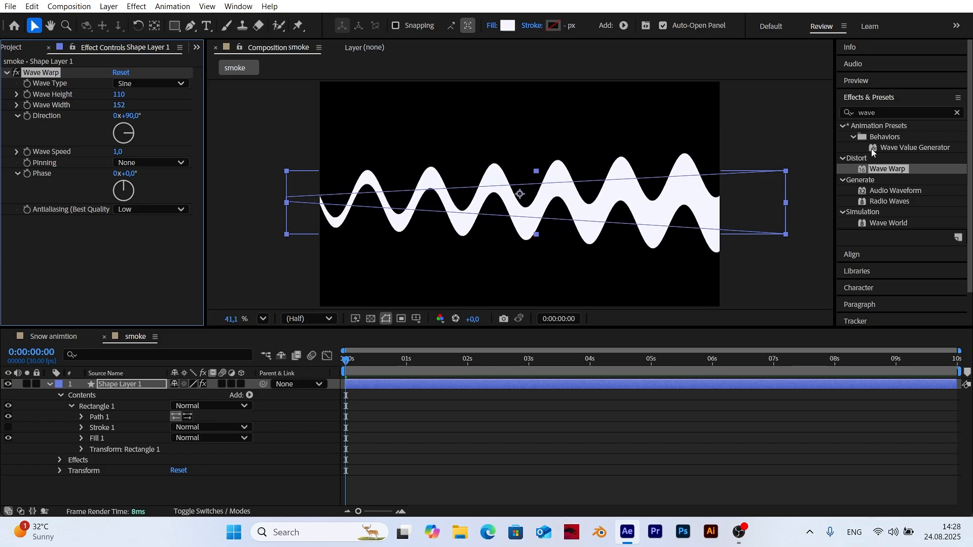
left_click(119, 106)
type("180")
key("Return")
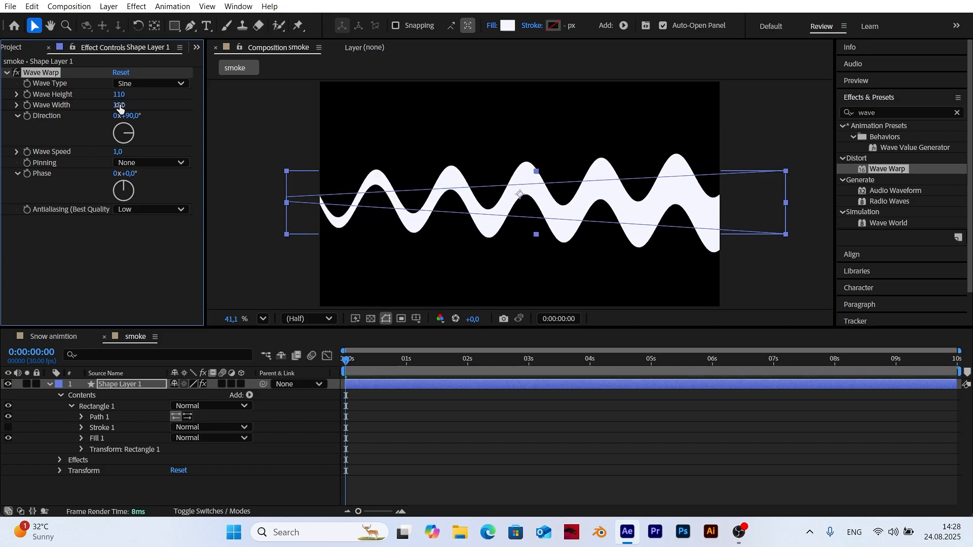
left_click(294, 443)
mouse_move(351, 362)
left_mouse_down()
mouse_move(429, 361)
mouse_move(342, 362)
left_mouse_up()
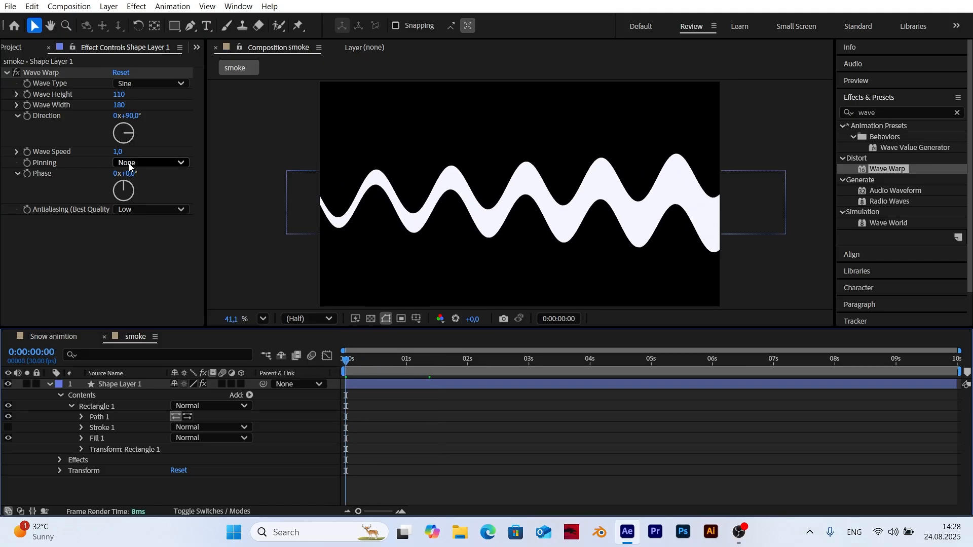
Set Wave Warp's Pinning to Left Edge and scrub through the smoke motion
left_click(131, 164)
left_click(153, 221)
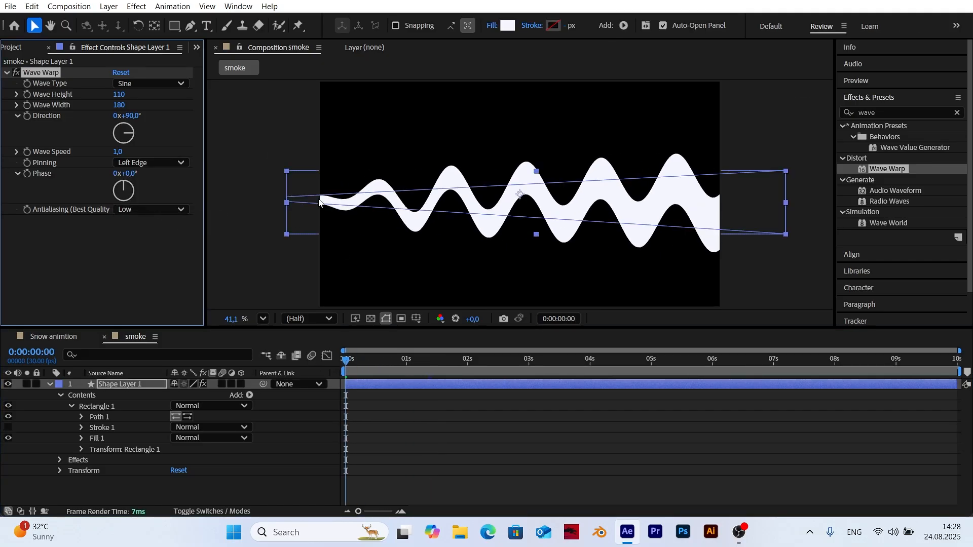
left_click(294, 454)
mouse_move(346, 361)
left_mouse_down()
mouse_move(557, 361)
mouse_move(322, 366)
left_mouse_up()
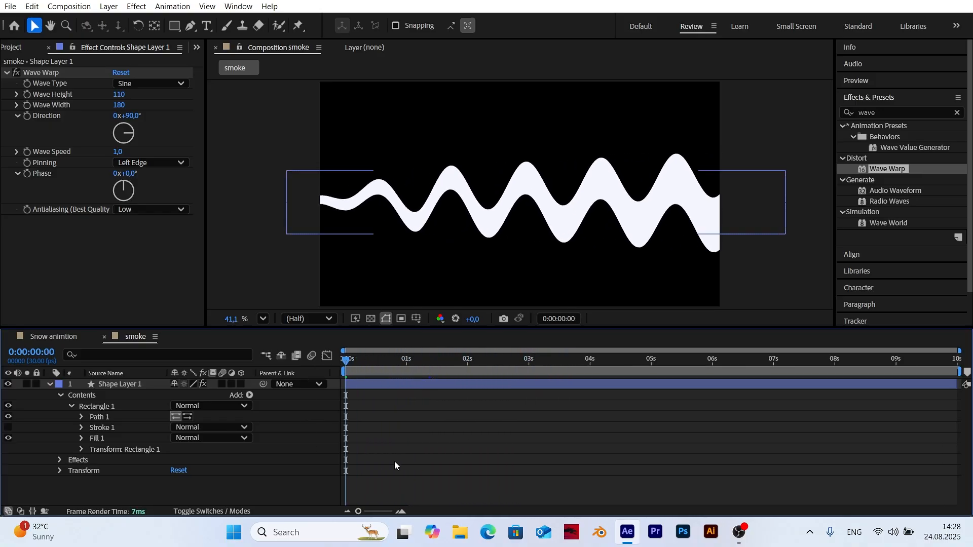
Add the smoke composition to Snow animtion directly above Null 1 and align its start with the home layer's
left_click(69, 337)
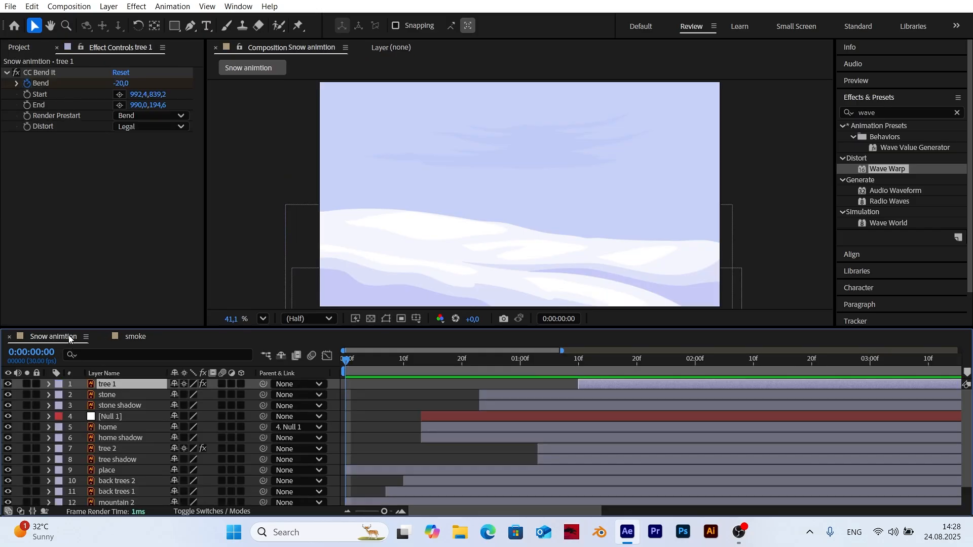
left_click_drag(608, 365, 820, 367)
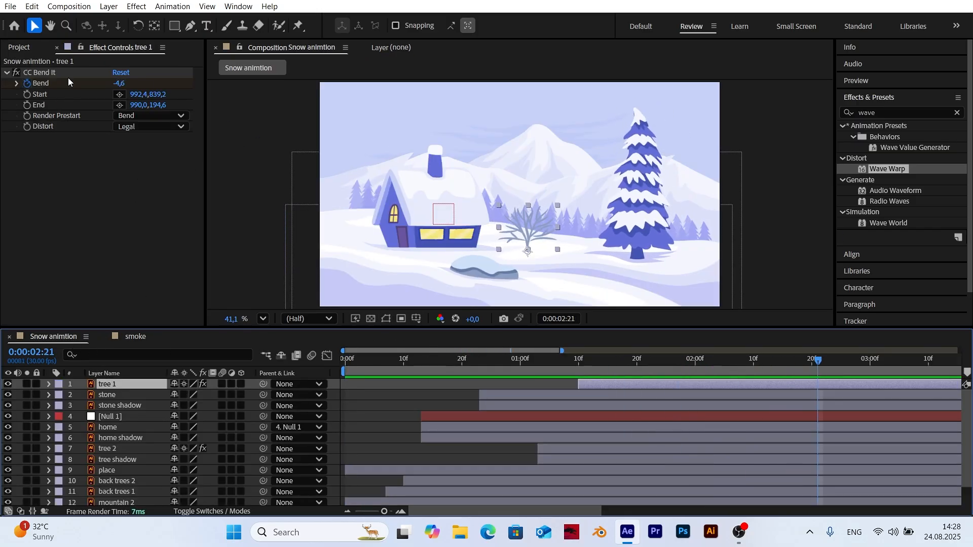
left_click(20, 47)
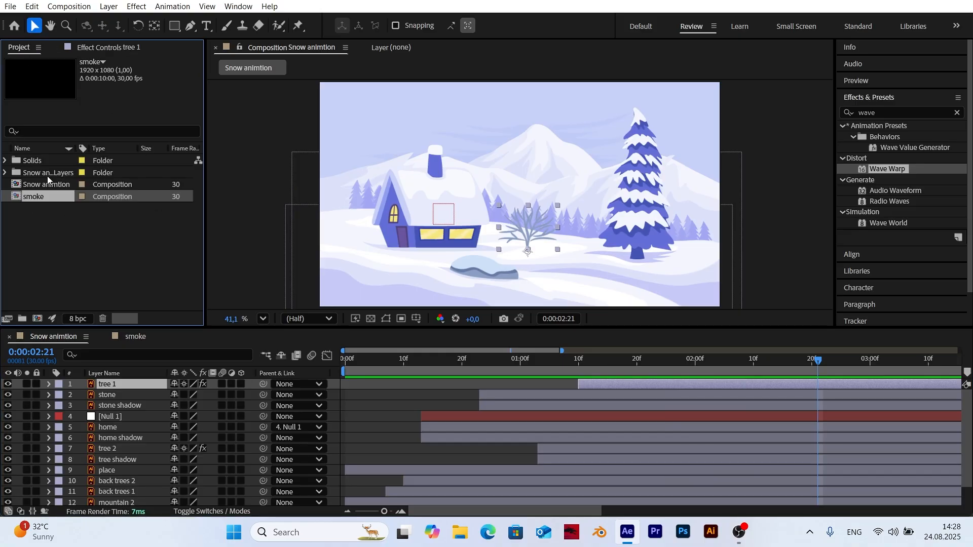
left_click_drag(41, 198, 117, 414)
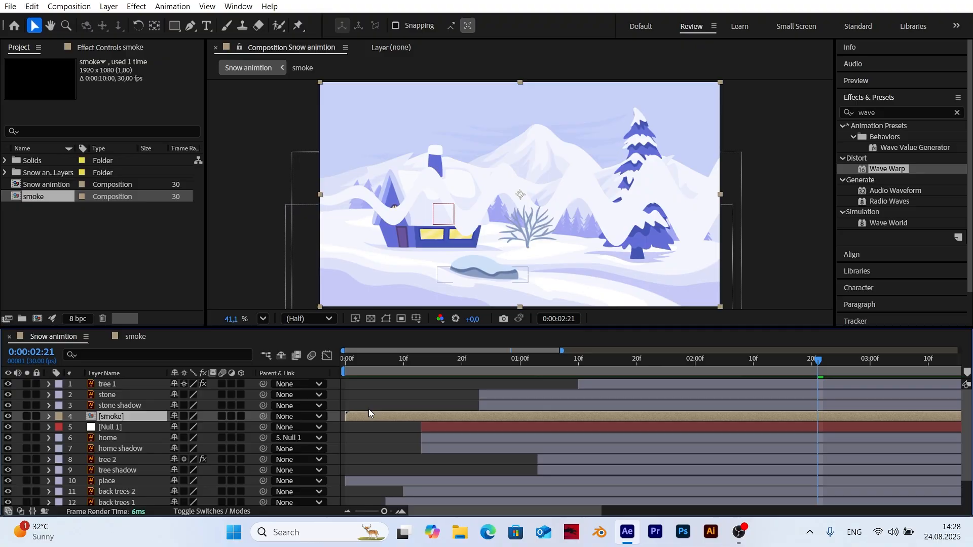
left_click_drag(368, 417, 438, 416)
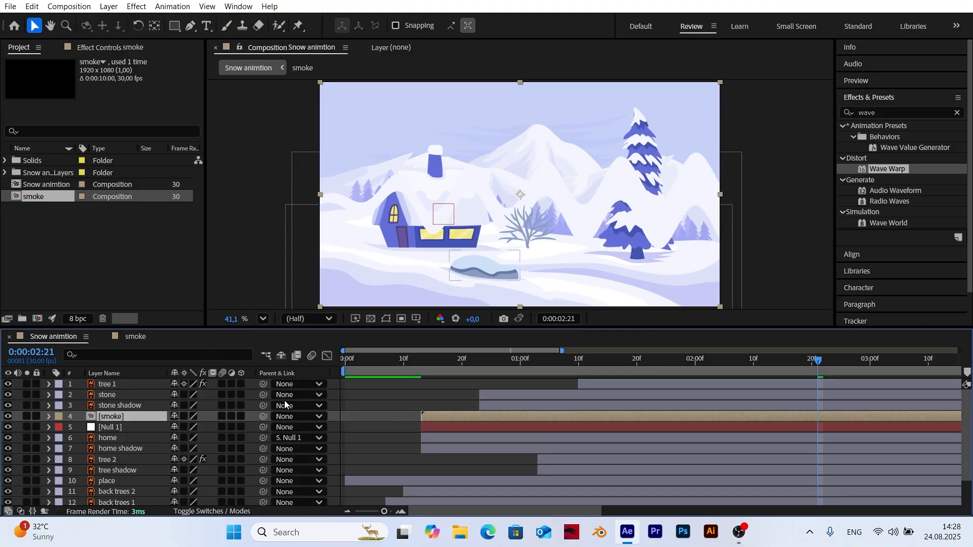
Rotate the smoke layer to -90° and move it so its narrow end rises from the house's chimney
key("r")
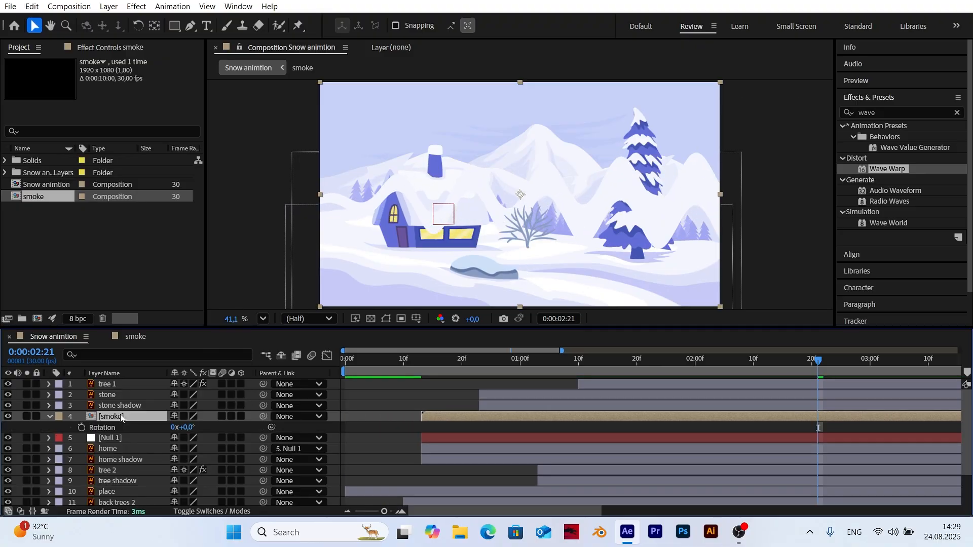
left_click(189, 429)
type("-90")
key("Return")
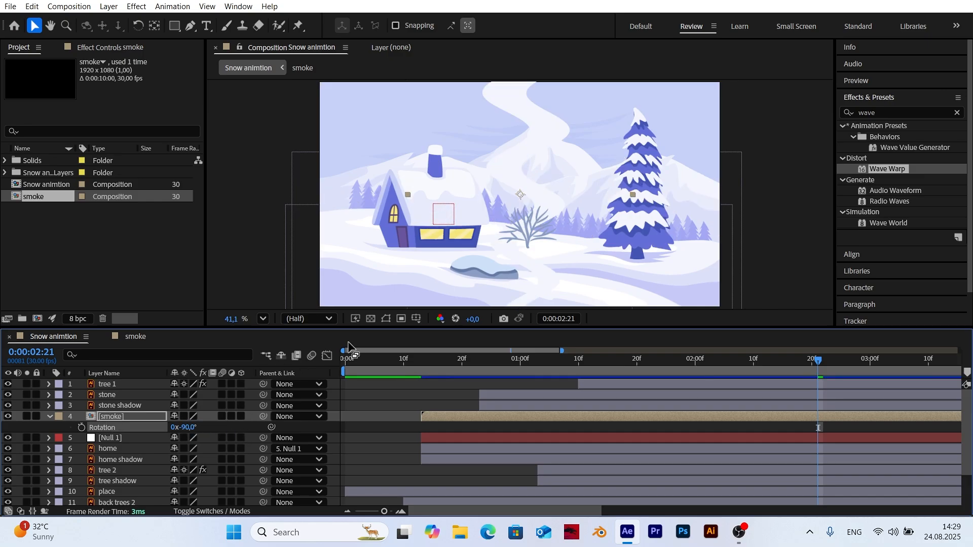
left_click_drag(510, 179, 421, 133)
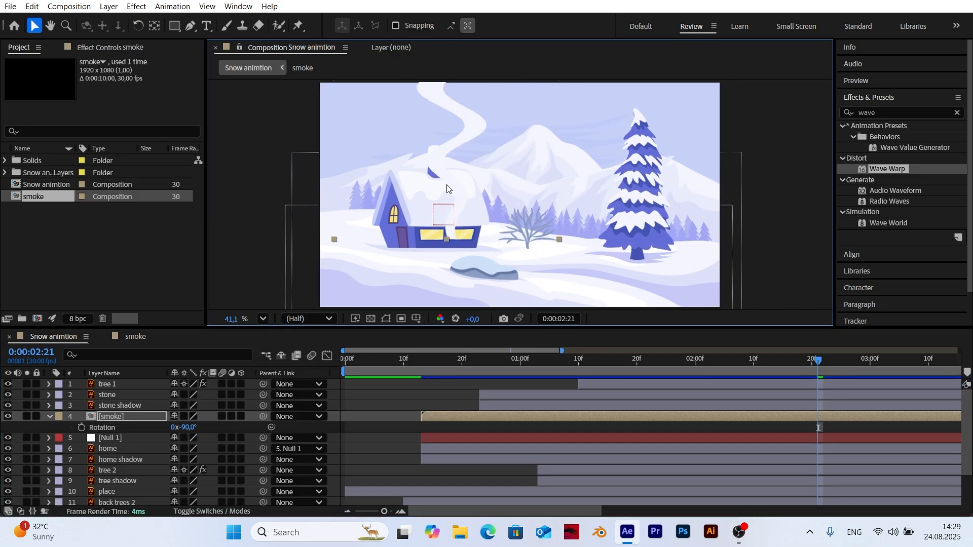
Scale the smoke layer in Snow animtion to 90%
left_click(131, 418)
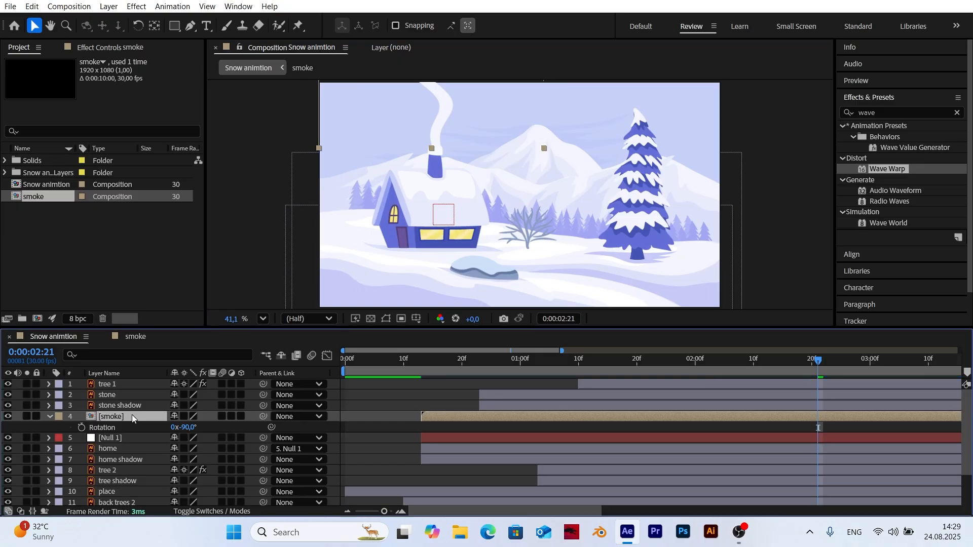
key("s")
left_click(210, 430)
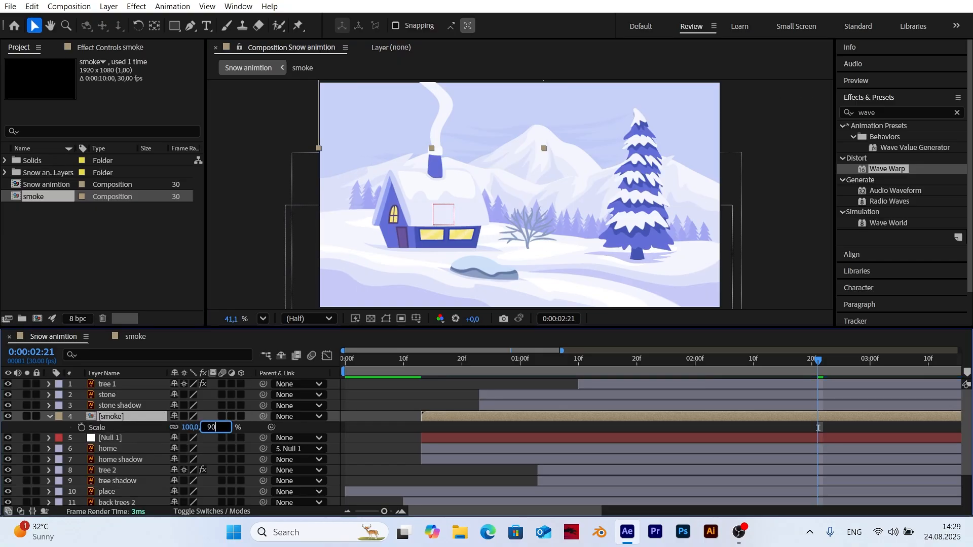
key("Return")
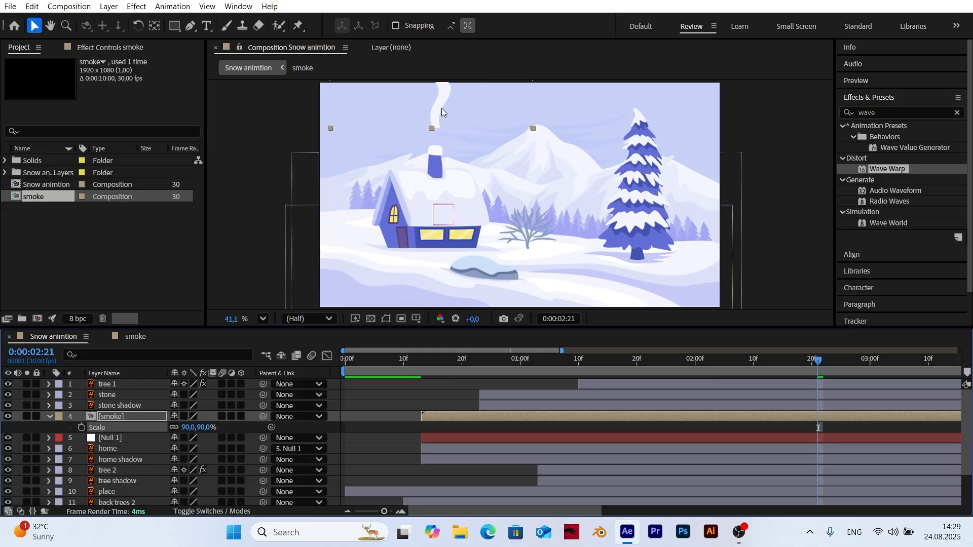
Place the smoke layer directly below the home layer and lower the smoke slightly so its base sits behind the chimney top
scroll(442, 131, "up", 4)
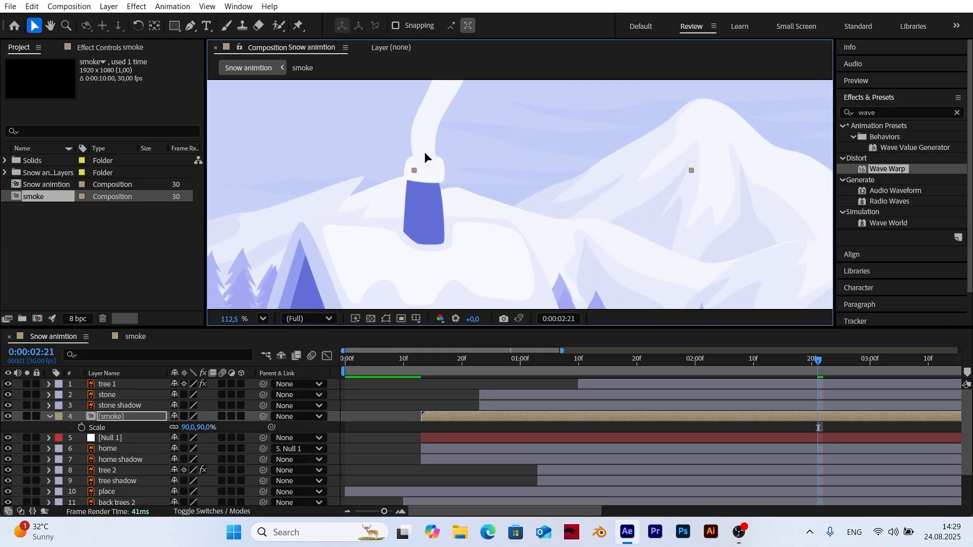
left_click_drag(105, 420, 105, 453)
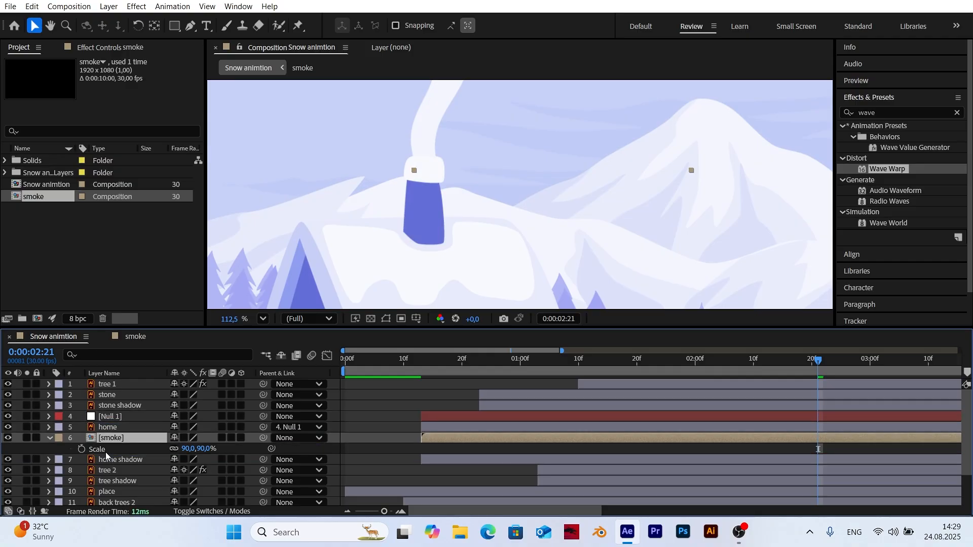
left_click(51, 439)
left_click_drag(432, 129, 432, 135)
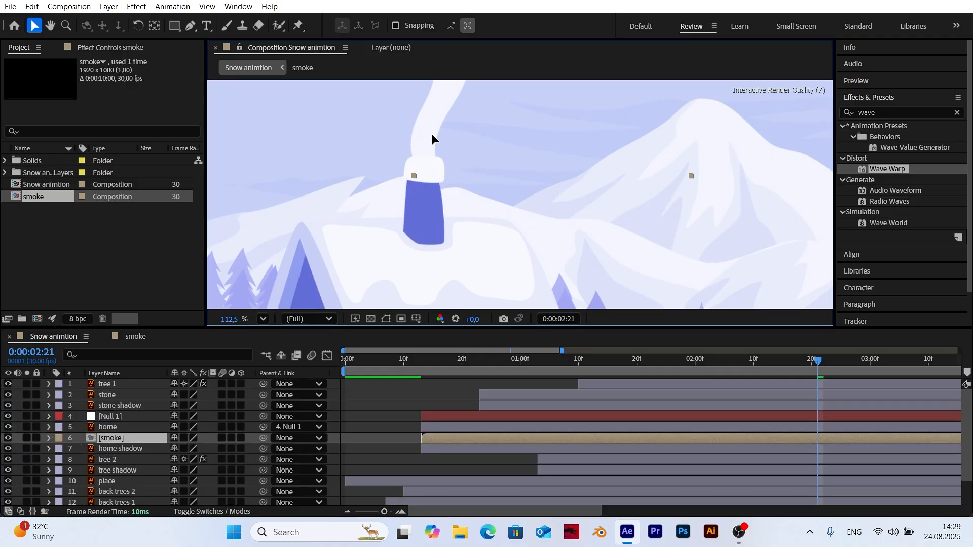
left_click(263, 319)
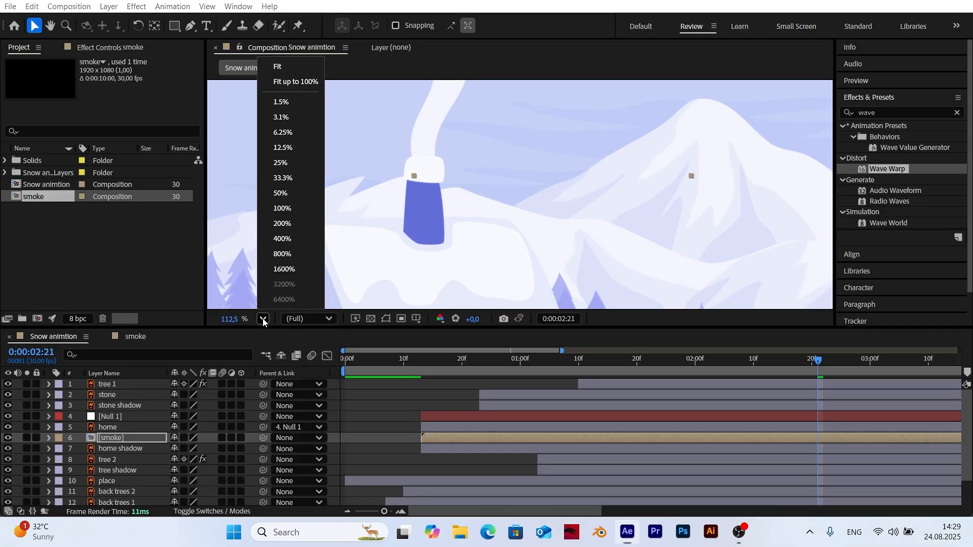
left_click(308, 81)
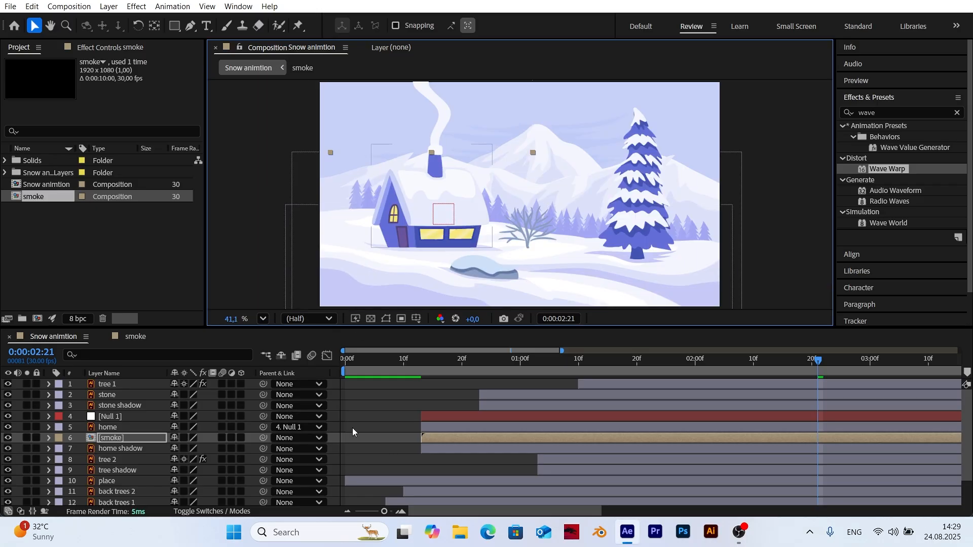
Parent the smoke layer to the home layer
left_click(115, 439)
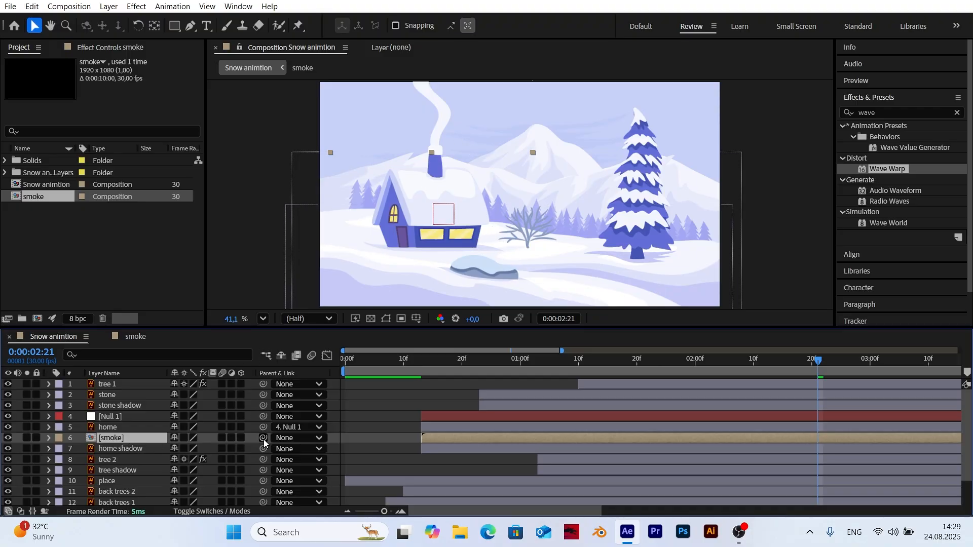
left_click_drag(263, 439, 115, 430)
left_click_drag(819, 366, 807, 384)
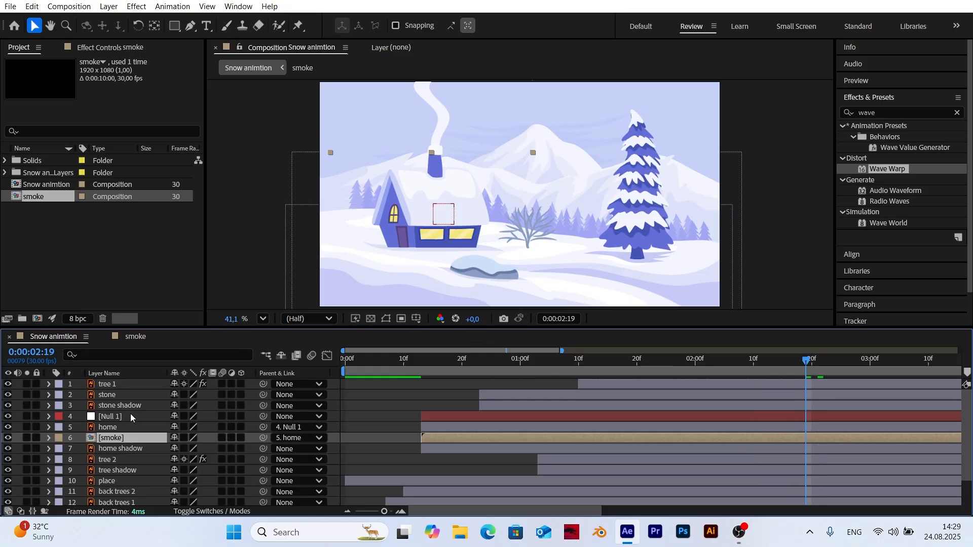
Set the smoke layer's Opacity to 75%
key("t")
left_click(181, 450)
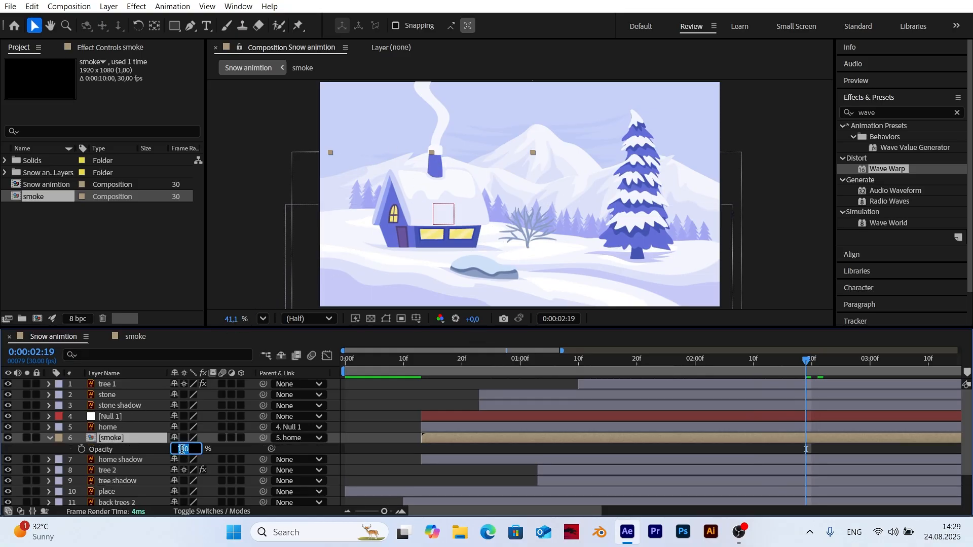
left_click(113, 445)
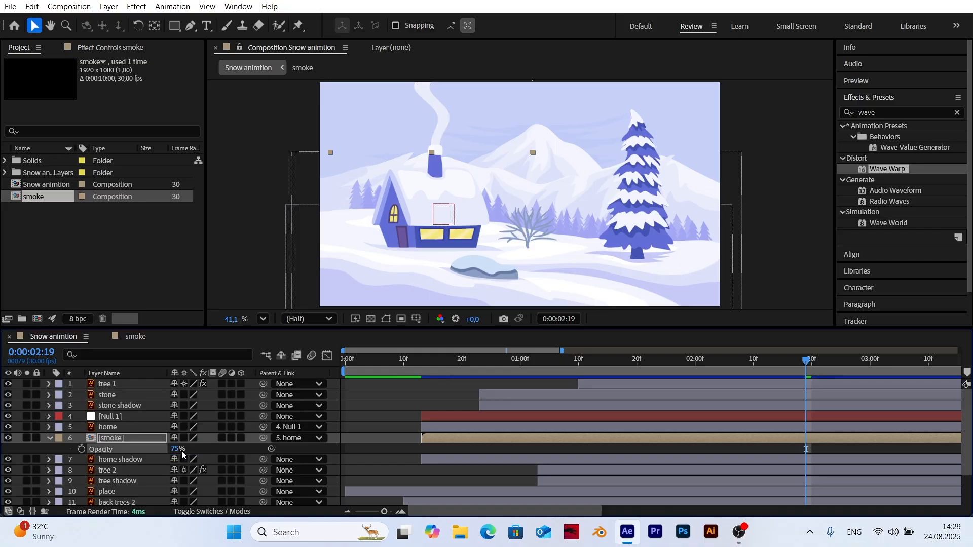
left_click(48, 439)
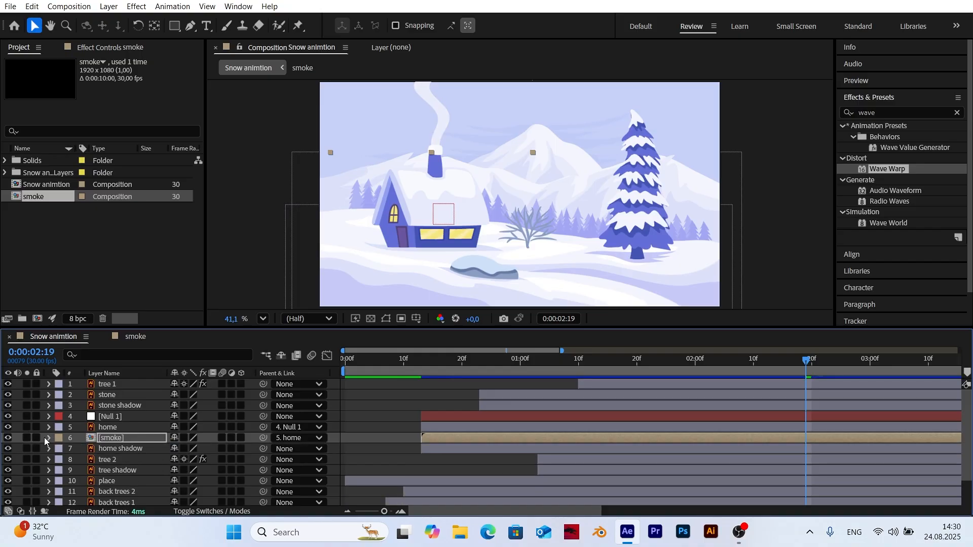
left_click(111, 441)
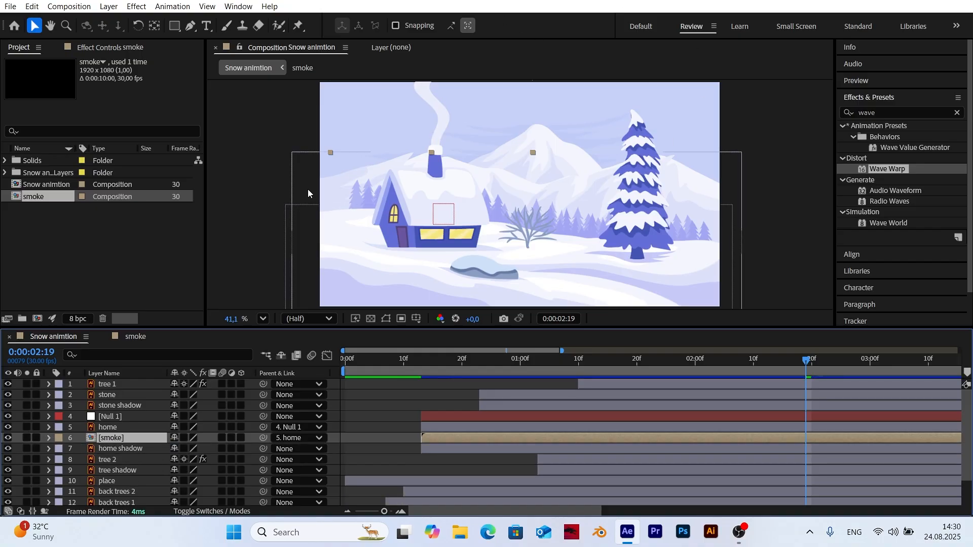
Set the smoke shape's Wave Warp Wave Height to 61 in the smoke composition, and preview the motion in Snow animtion
scroll(439, 153, "up", 2)
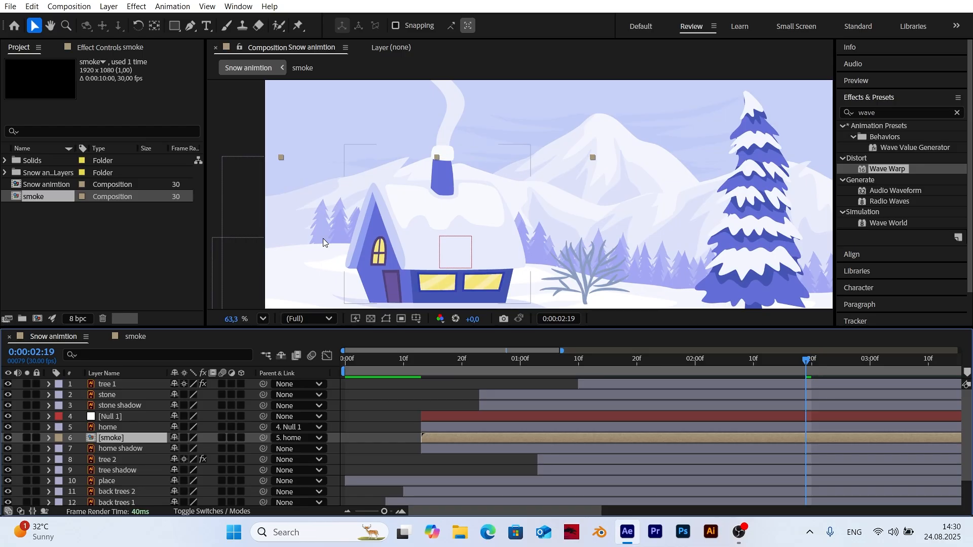
left_click(136, 337)
left_click(126, 384)
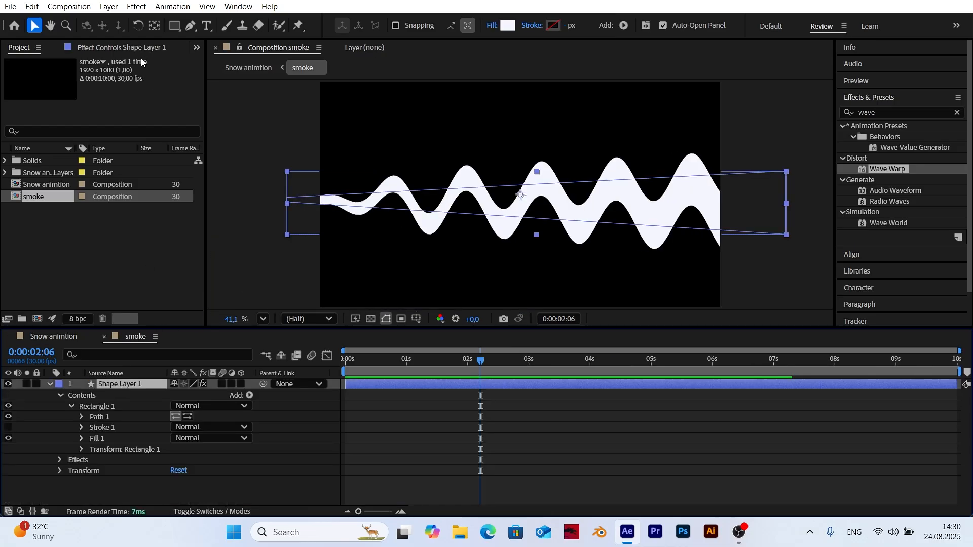
left_click_drag(119, 94, 96, 100)
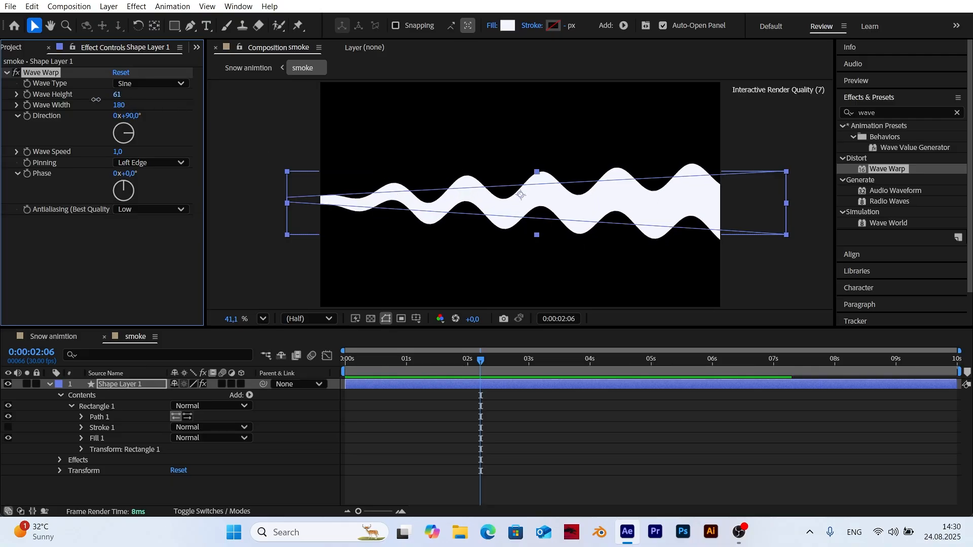
left_click(53, 337)
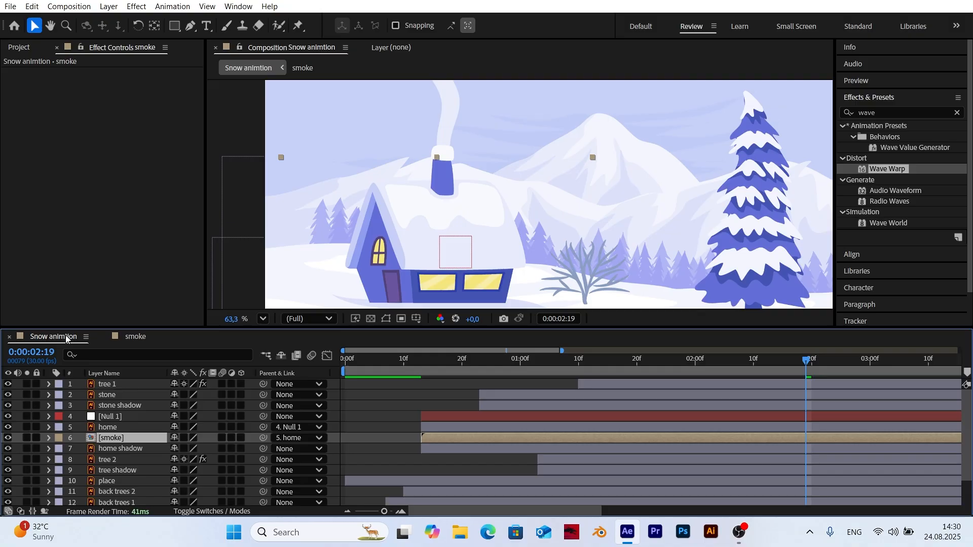
left_click_drag(376, 358, 642, 361)
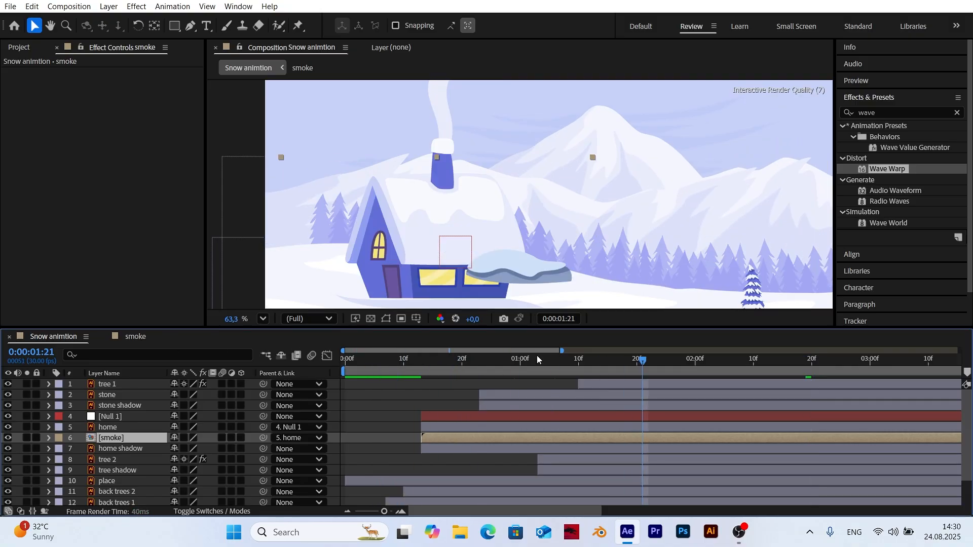
left_click(263, 319)
left_click(293, 77)
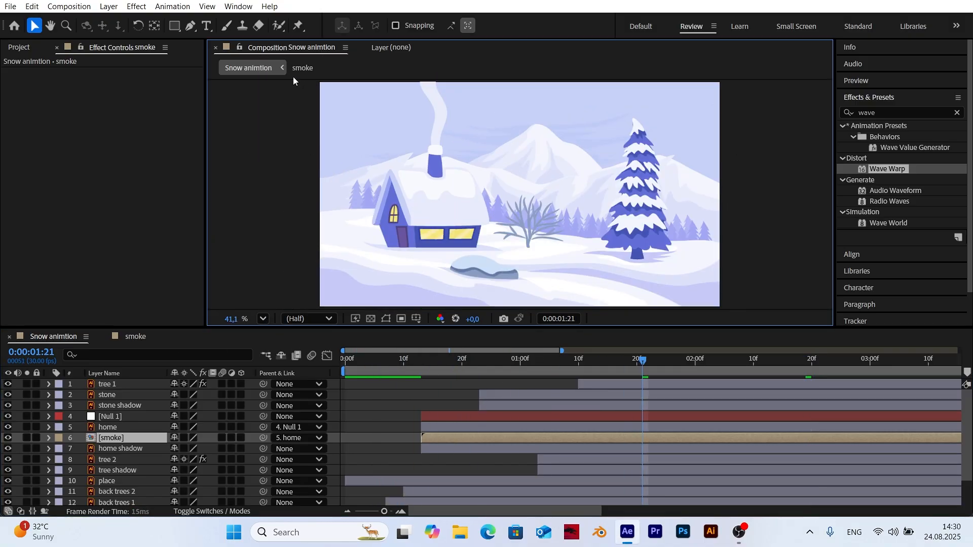
key("space")
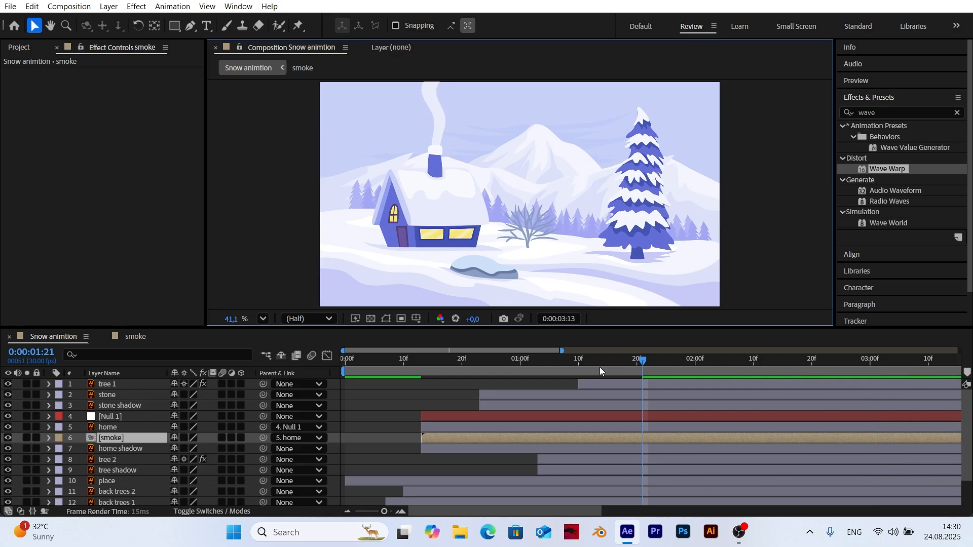
left_click(642, 361)
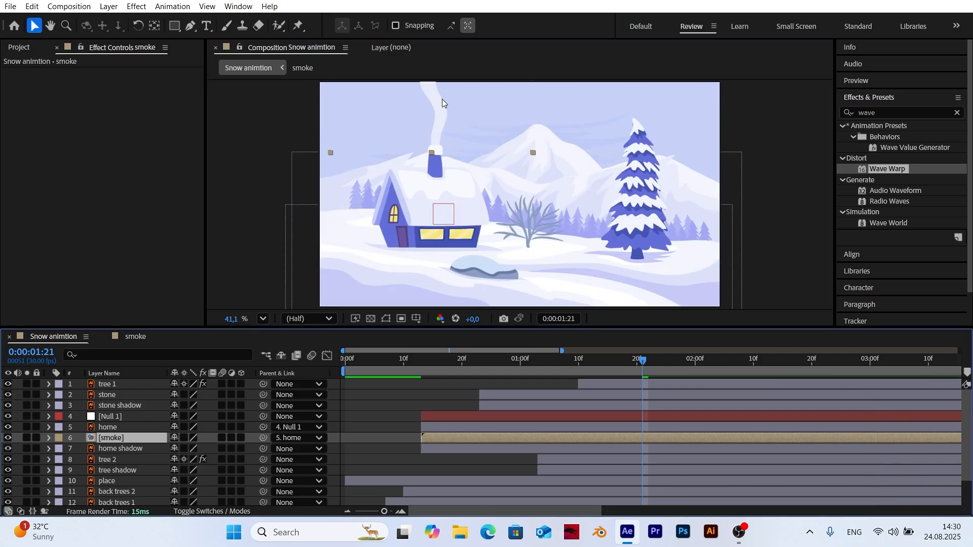
Set Wave Warp's Wave Speed to 0,5 in the smoke composition and scrub to check the slower motion
left_click(127, 336)
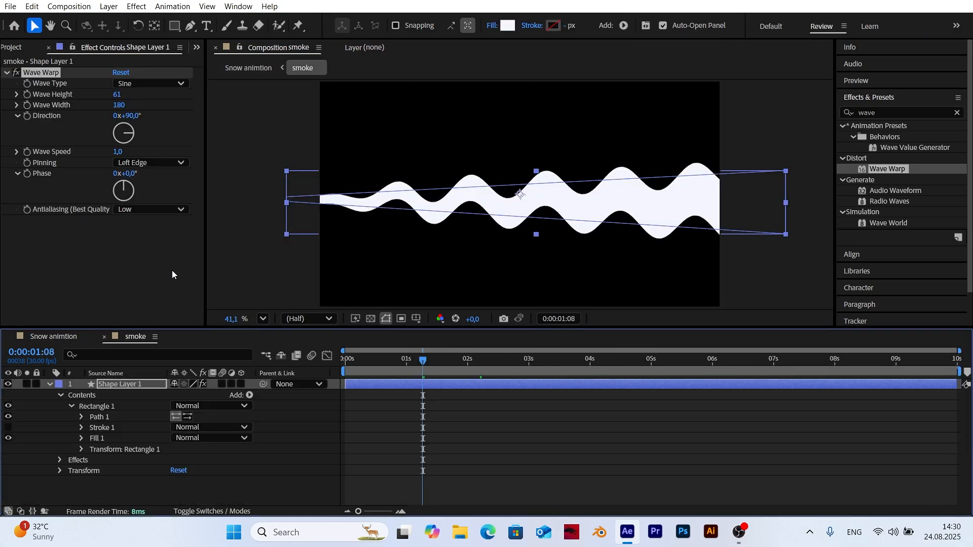
left_click(118, 152)
type("0,5")
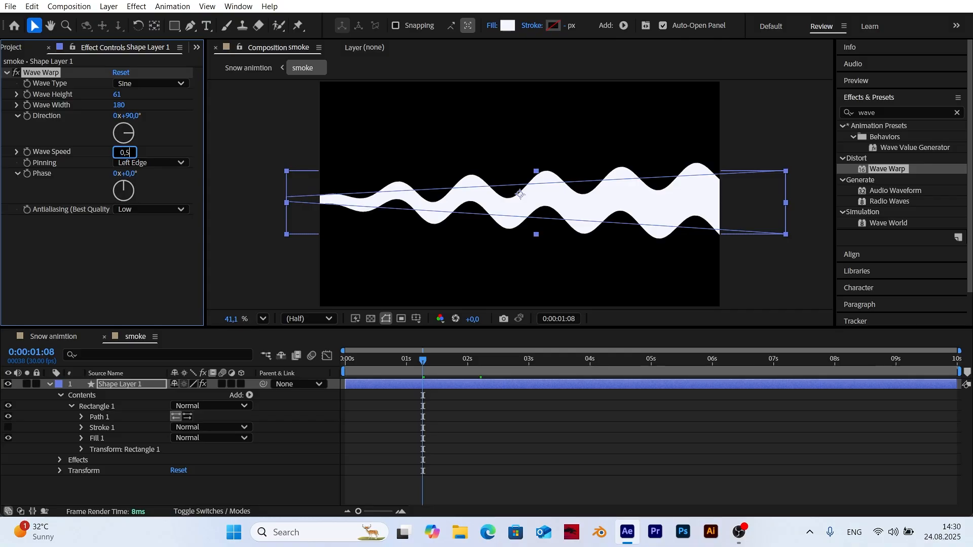
key("Return")
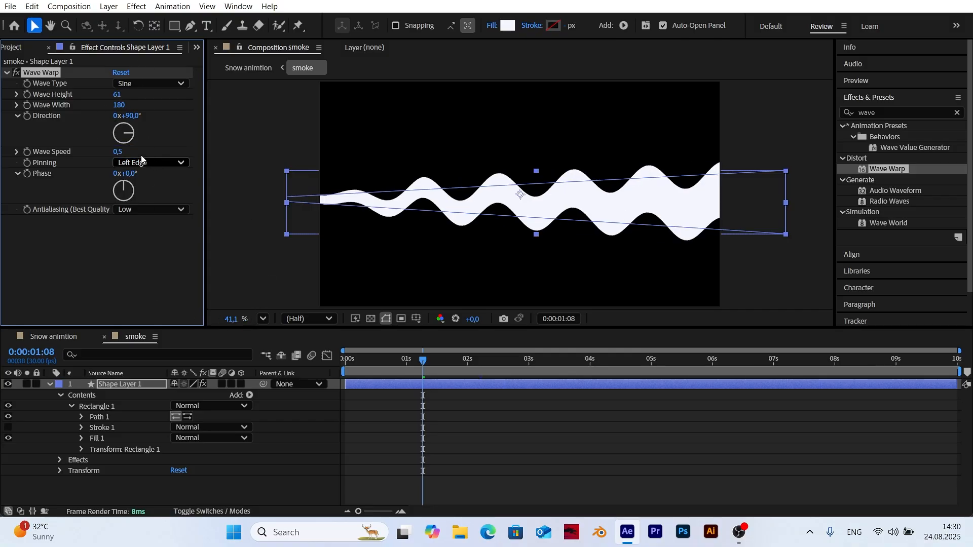
left_click(411, 370)
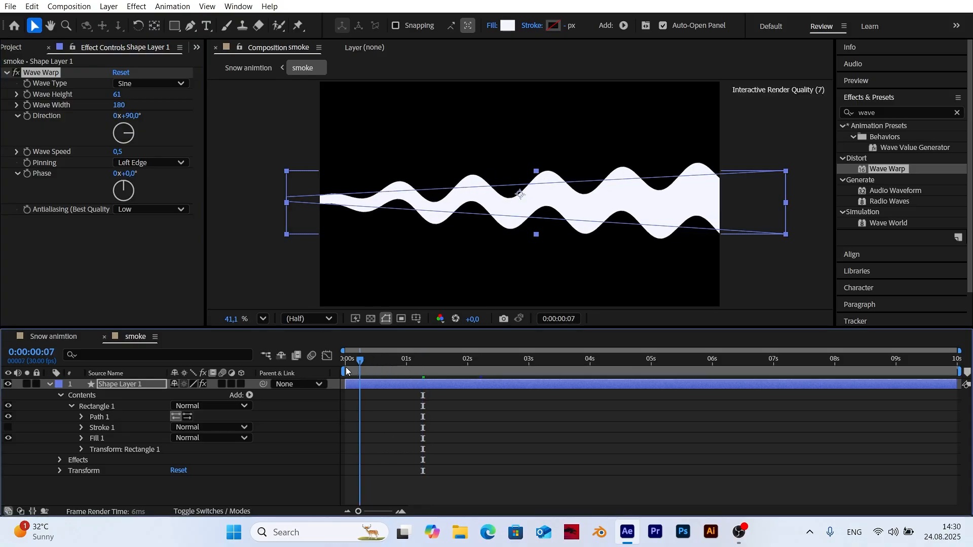
Pre-compose Snow animtion's tree 1 layer as "tree 1", moving all attributes into the new composition
left_click(59, 336)
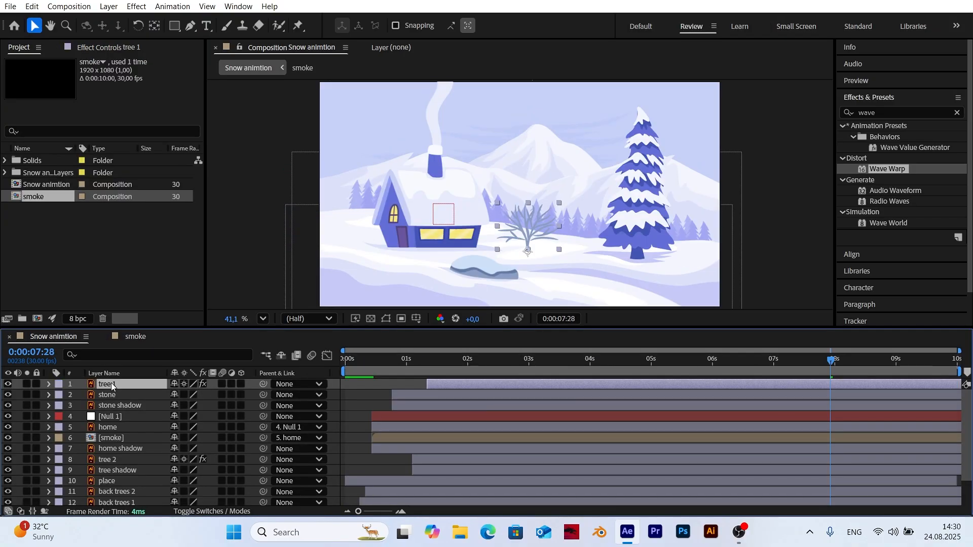
left_click(108, 6)
left_click(127, 438)
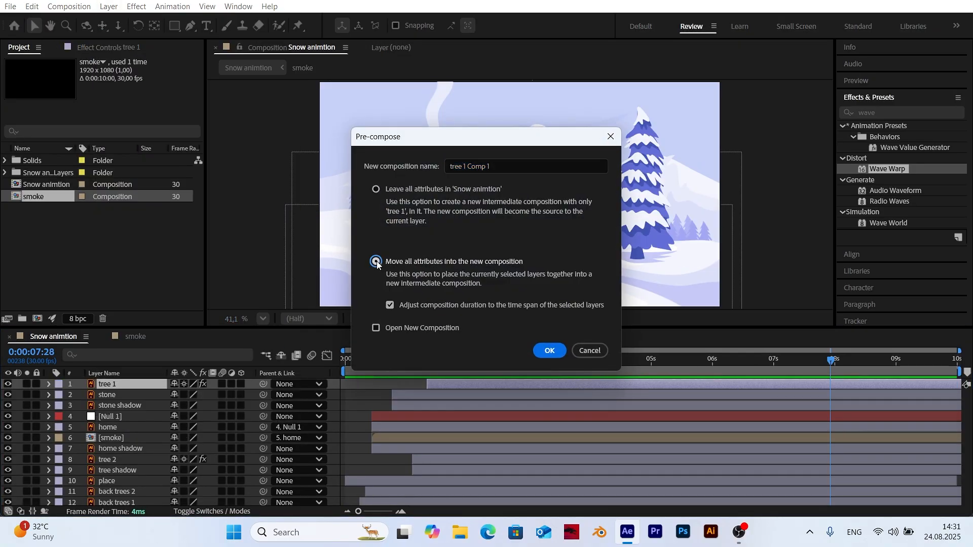
type("tree 1")
left_click(550, 351)
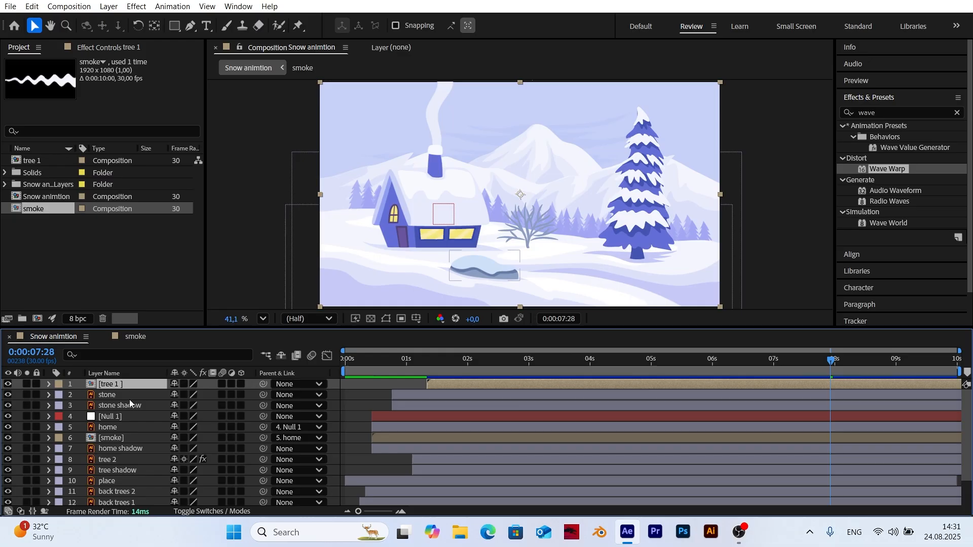
Pre-compose the stone and stone shadow layers together as "stone"
left_click(108, 395)
left_click(108, 6)
left_click(131, 423)
type("stone")
key("Return")
Pre-compose the Null 1, home, smoke and home shadow layers together as "home"
left_click(110, 405)
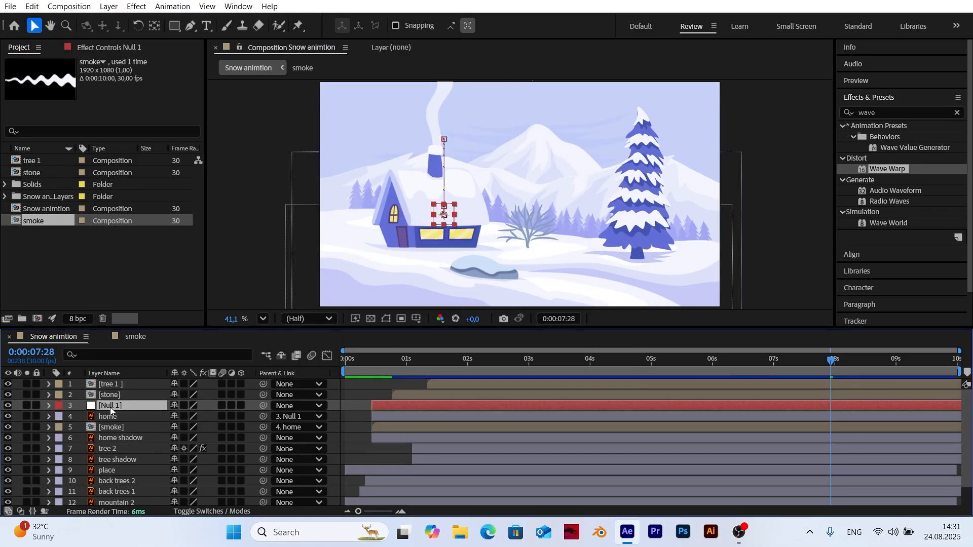
left_click(111, 427, "shift")
left_click(121, 438, "shift")
left_click(109, 6)
left_click(138, 428)
type("home")
key("Return")
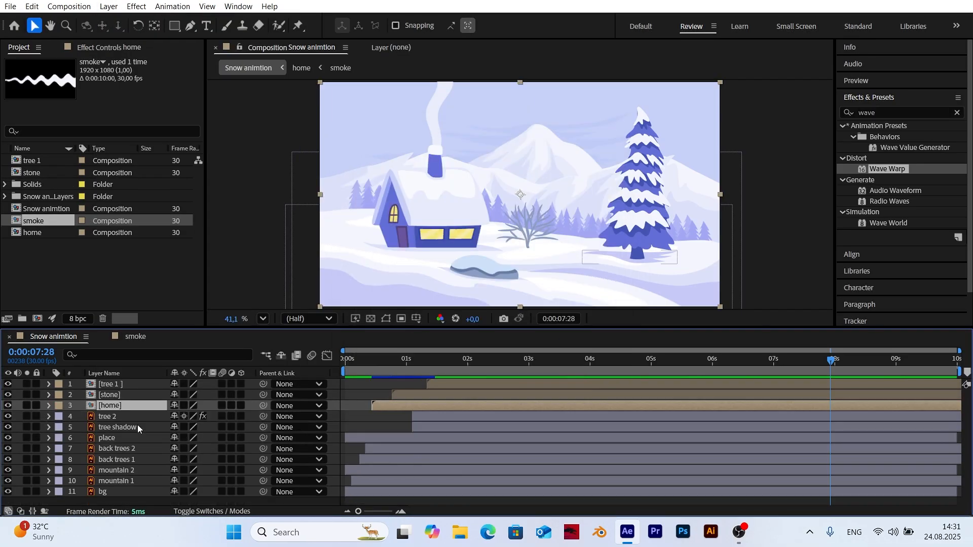
Pre-compose the tree 2 and tree shadow layers together as "tree 2"
left_click(108, 416)
left_click(118, 428, "shift")
left_click(108, 6)
left_click(132, 421)
type("tree 2")
left_click(550, 352)
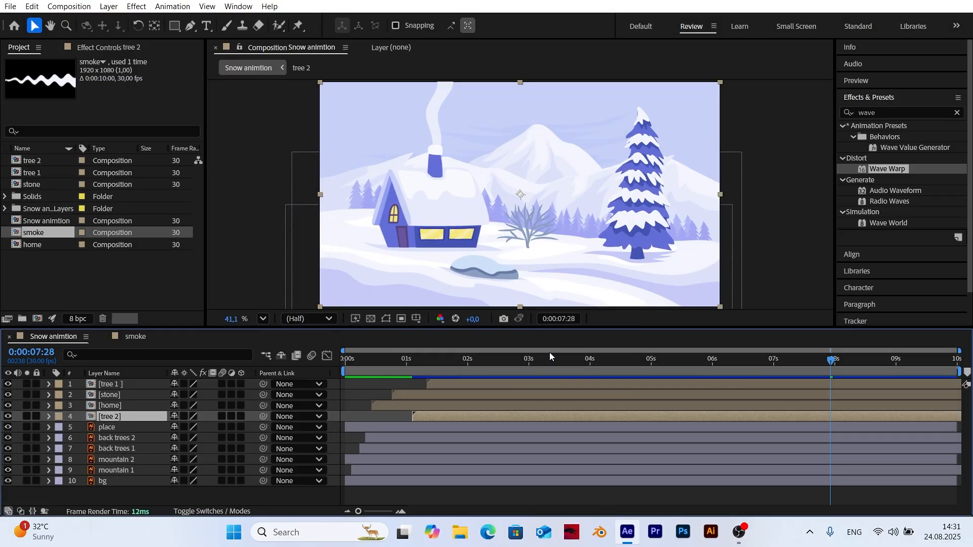
Pre-compose the back trees 2 layer as "back trees 2", moving all attributes into the new composition
left_click(110, 428)
left_click(120, 440)
left_click(109, 6)
left_click(141, 423)
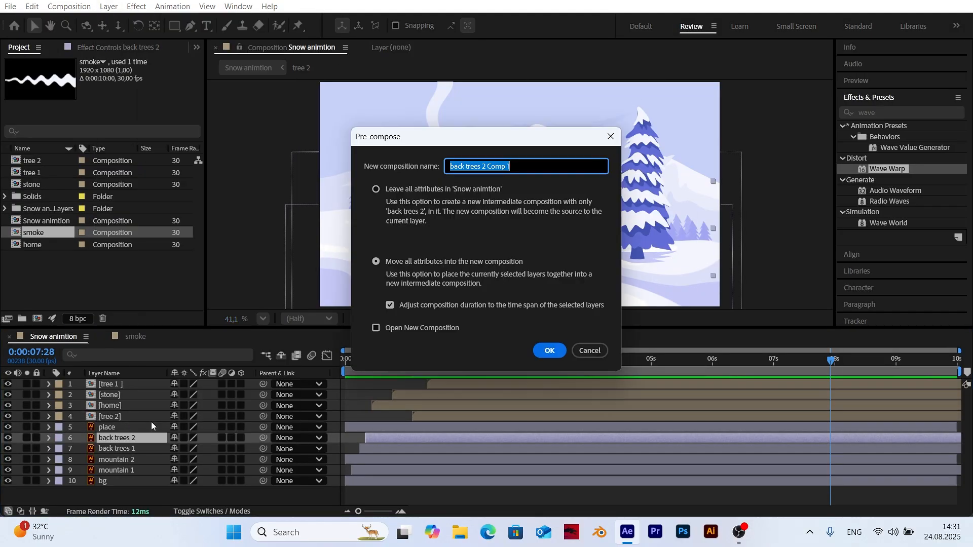
left_click(555, 163)
key("BackSpace")
key("BackSpace")
key("BackSpace")
key("BackSpace")
key("BackSpace")
key("BackSpace")
key("BackSpace")
key("Return")
Pre-compose the back trees 1 layer as "back trees 1", moving all attributes into the new composition
left_click(116, 449)
left_click(109, 6)
left_click(138, 423)
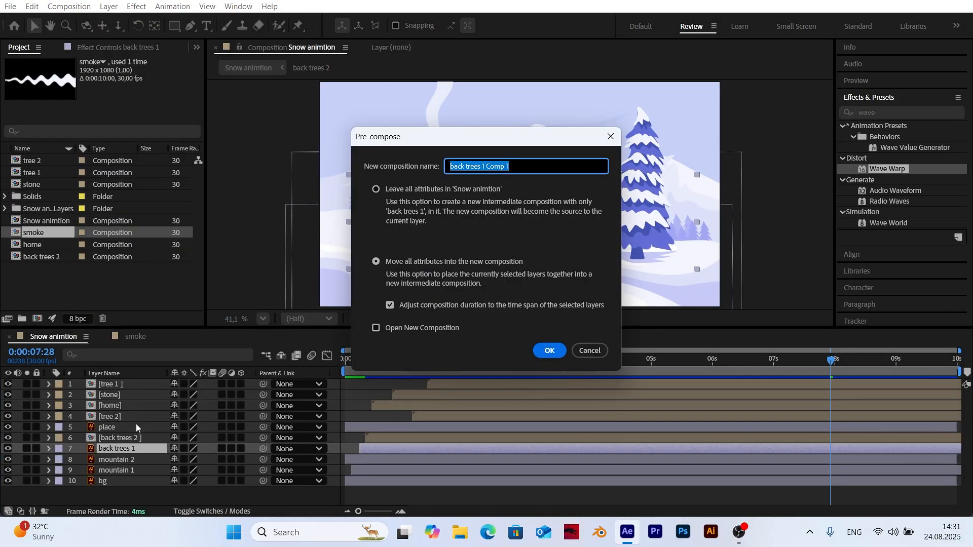
key("Right")
key("BackSpace")
key("BackSpace")
key("BackSpace")
key("BackSpace")
key("BackSpace")
key("BackSpace")
key("Return")
Pre-compose the mountain 2 layer as "mountain 2", moving all attributes into the new composition
left_click(123, 460)
left_click(108, 6)
left_click(143, 424)
key("Right")
key("BackSpace")
key("BackSpace")
key("BackSpace")
key("BackSpace")
key("BackSpace")
key("BackSpace")
key("BackSpace")
key("Return")
Pre-compose the mountain 1 layer as "mountain 1", moving all attributes into the new composition, and leave the bg layer deselected
left_click(118, 470)
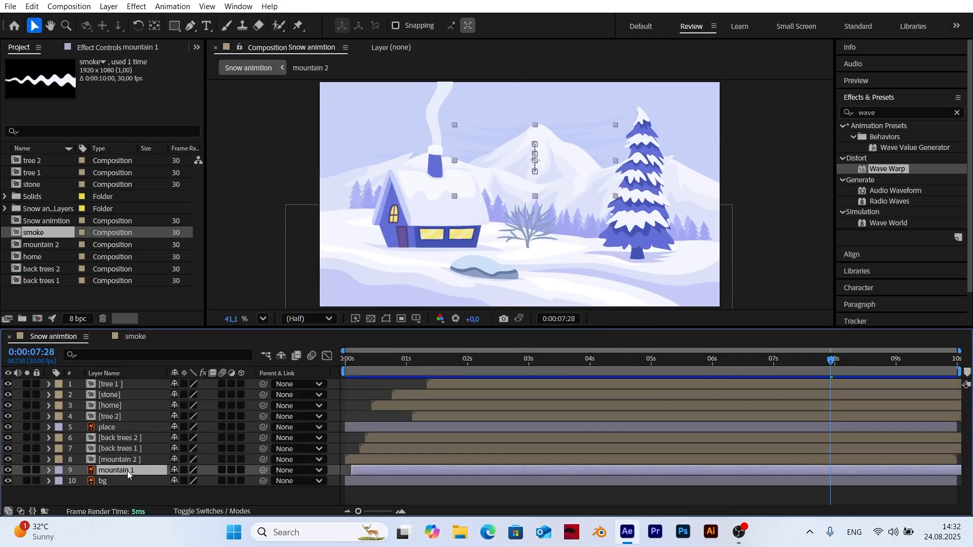
left_click(109, 6)
left_click(143, 423)
key("Right")
key("BackSpace")
key("BackSpace")
key("BackSpace")
key("BackSpace")
key("BackSpace")
key("BackSpace")
key("BackSpace")
key("Return")
left_click(131, 480)
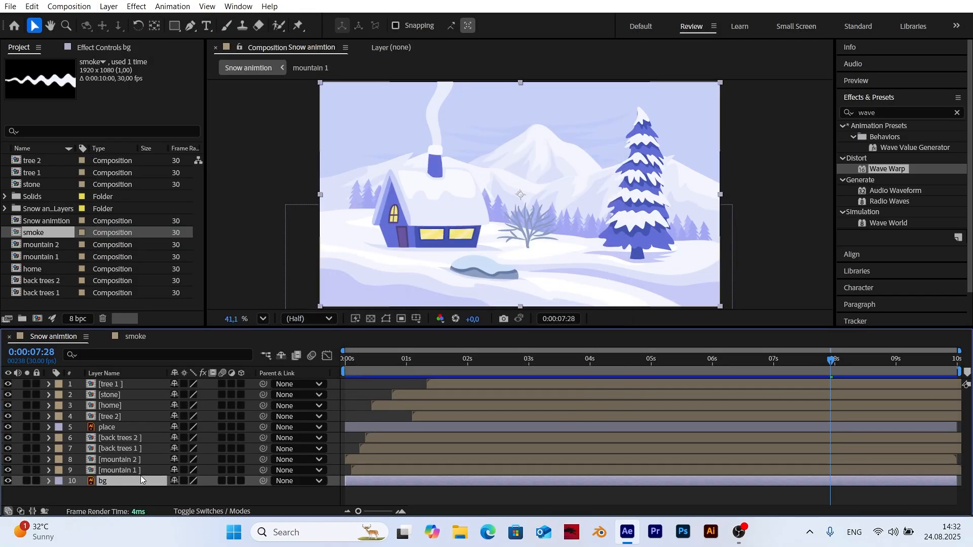
left_click(163, 494)
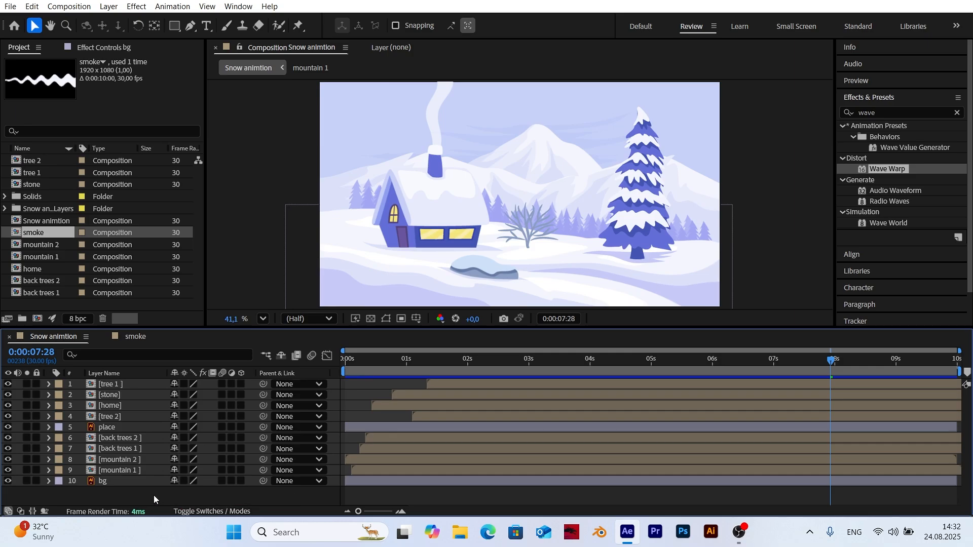
Convert all ten scene layers to a 3D parallax setup with the One Click Parallax script at a 50% parallax amount
left_click(112, 386)
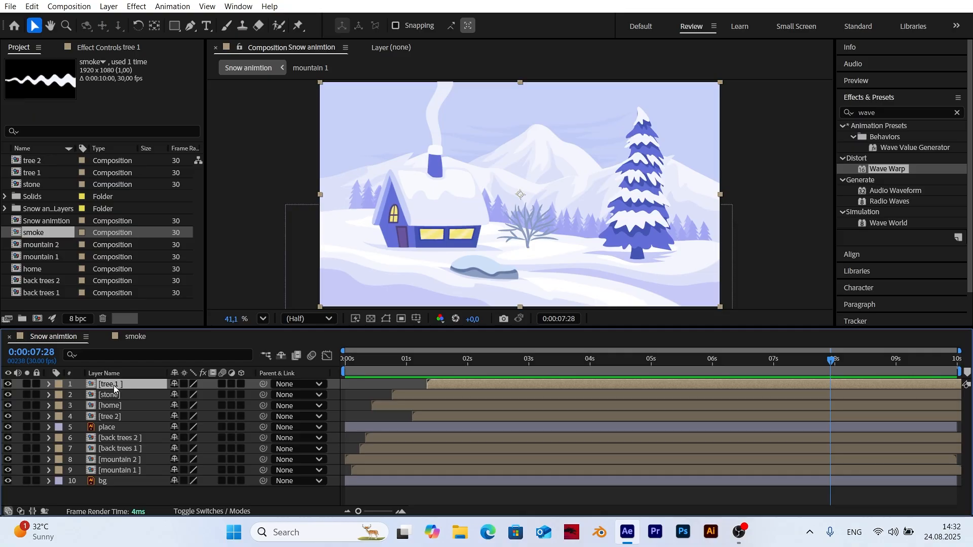
left_click(108, 479, "shift")
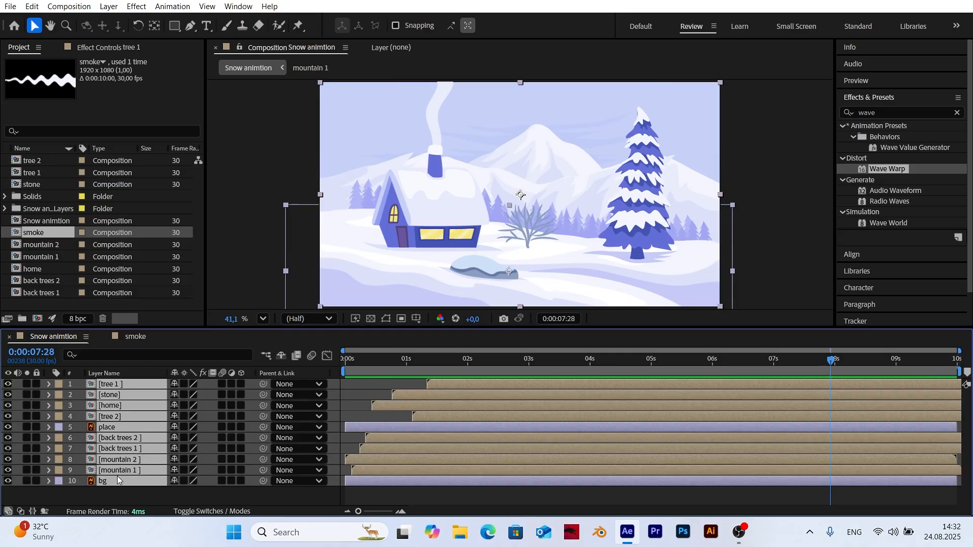
left_click(239, 6)
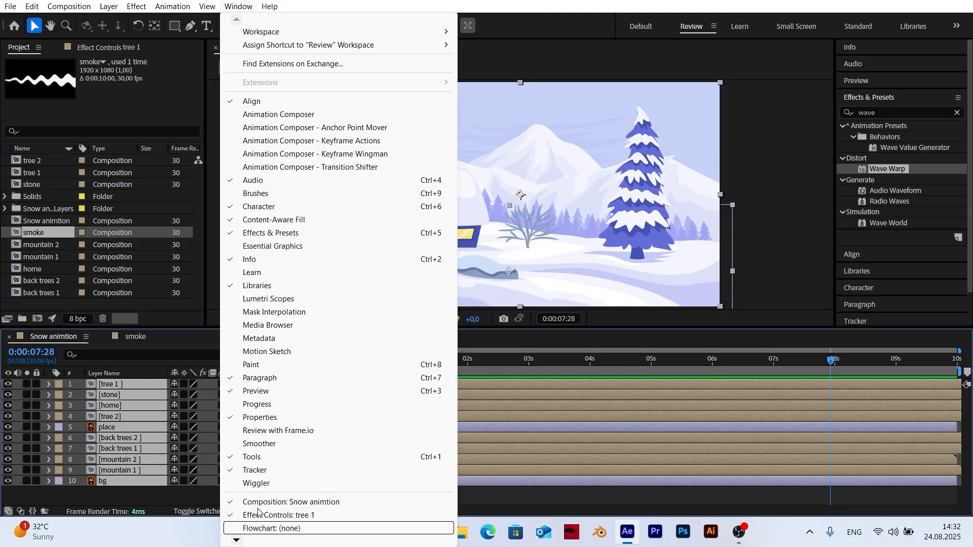
scroll(259, 513, "down", 5)
scroll(258, 513, "down", 3)
scroll(259, 513, "up", 1)
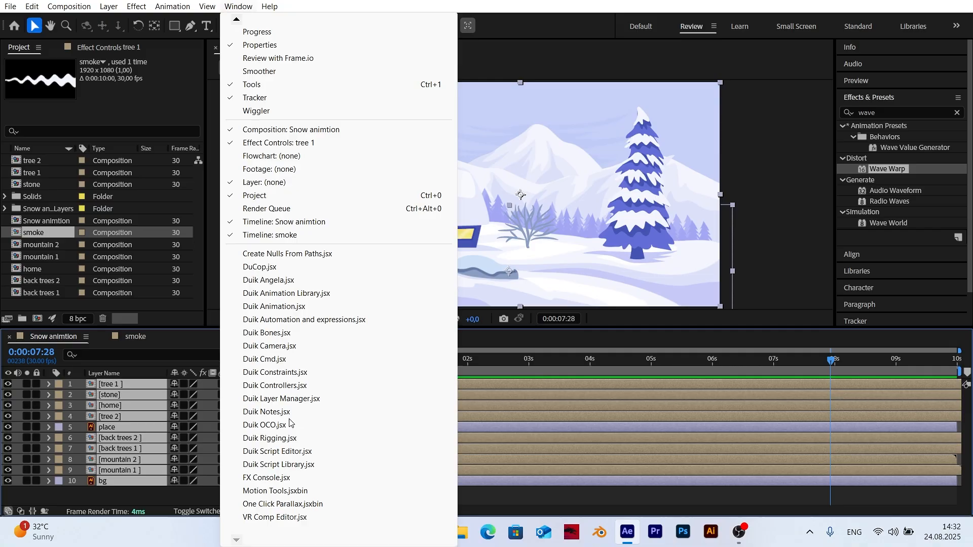
left_click(293, 505)
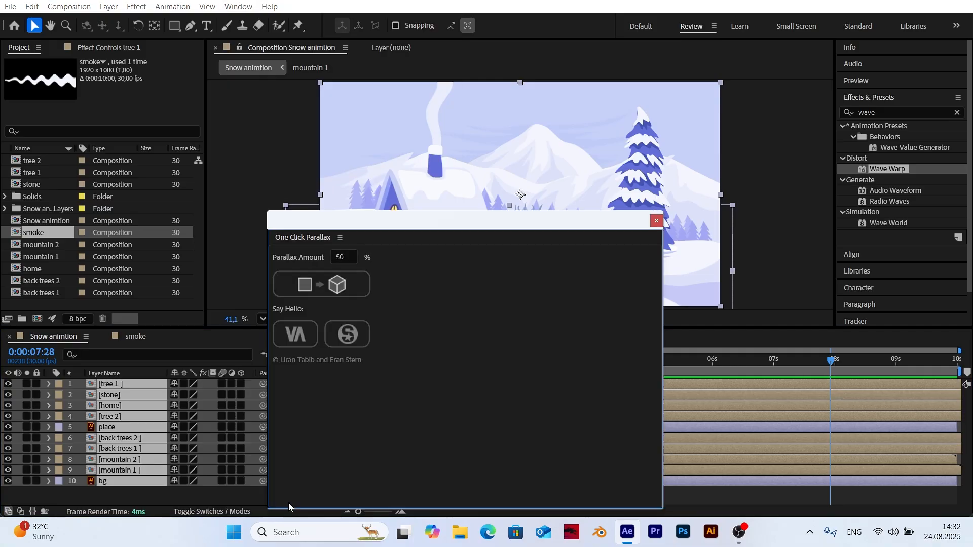
left_click_drag(447, 228, 791, 75)
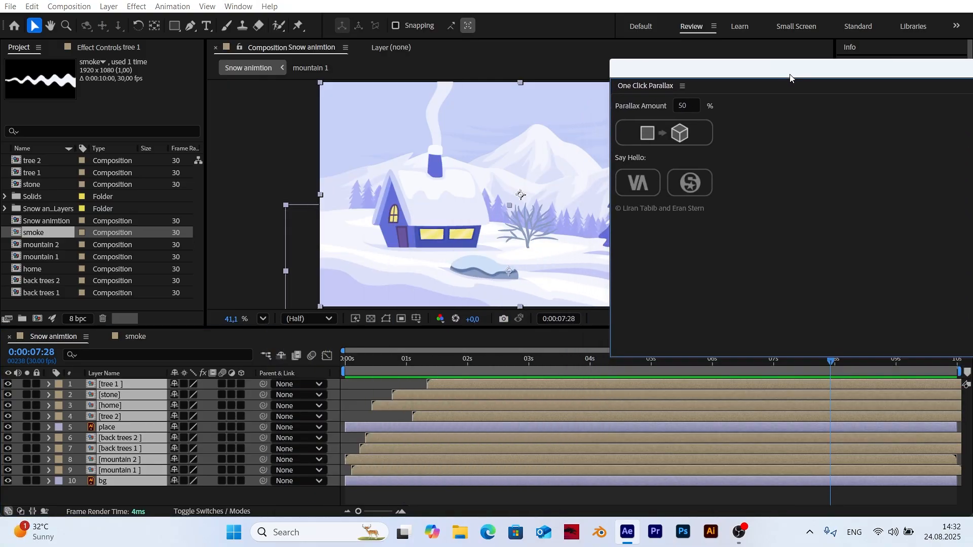
left_click(680, 132)
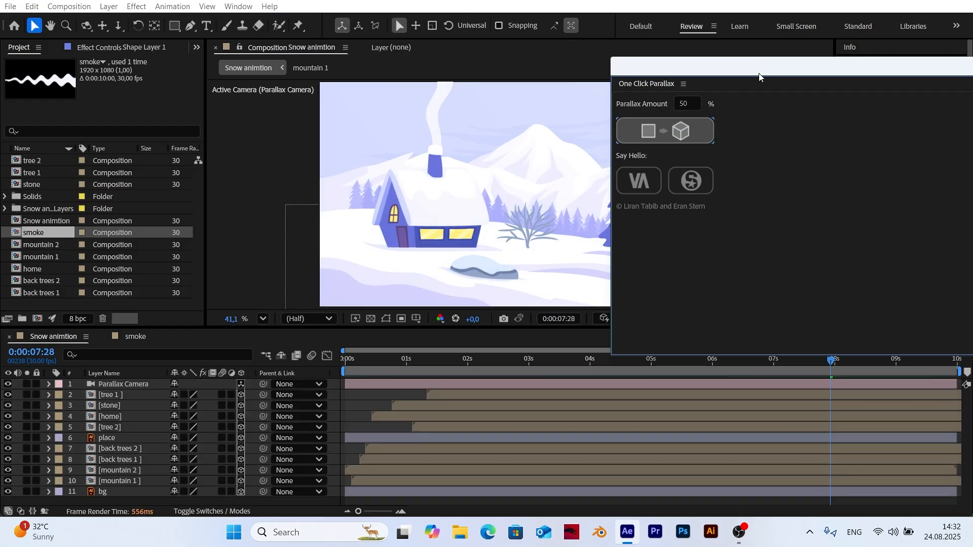
left_click_drag(761, 71, 360, 153)
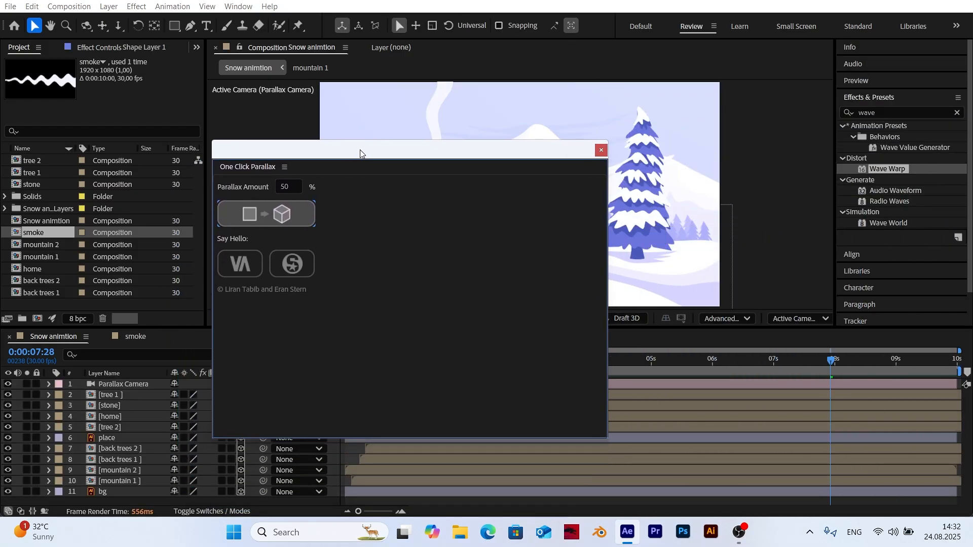
left_click(602, 151)
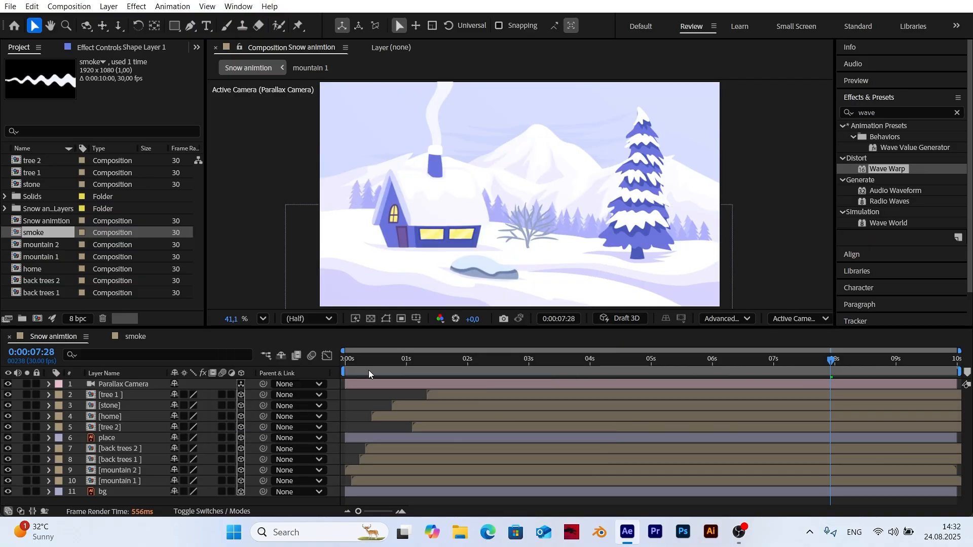
Return to the start of the composition and create an orbit null for the Parallax Camera
key("Home")
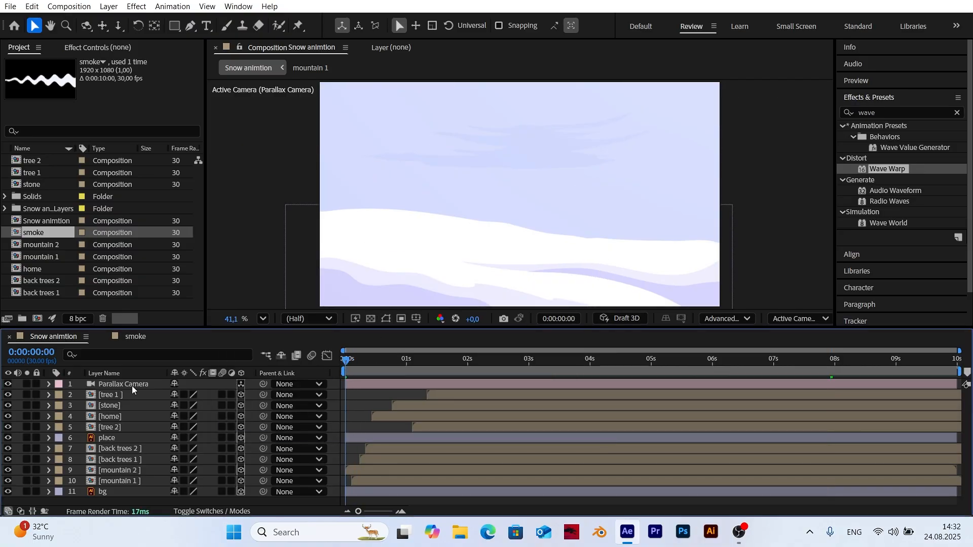
left_click(132, 385)
right_click(132, 386)
mouse_move(167, 293)
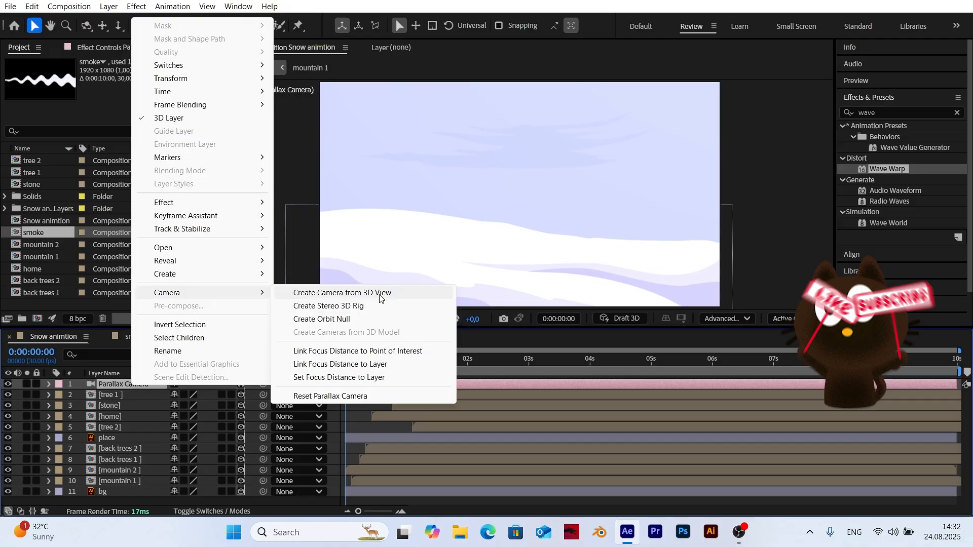
left_click(334, 319)
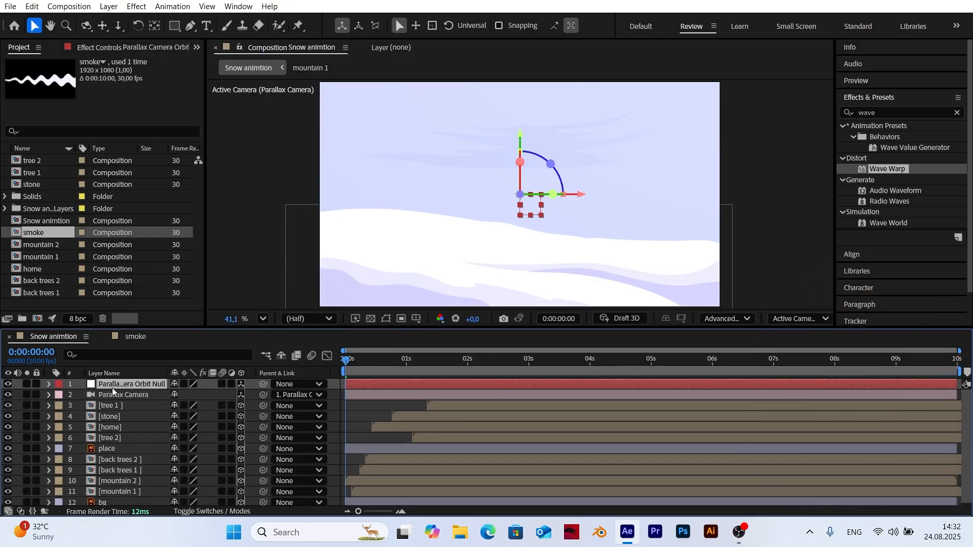
Keyframe the orbit null's position at 0:00:00:00 and set its Z position to 798 at 0:00:07:01
key("p")
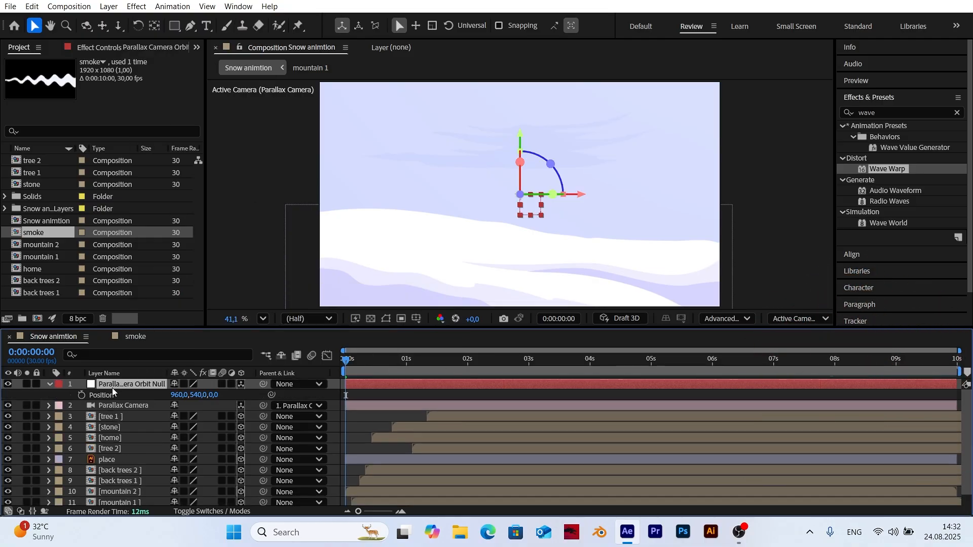
left_click(77, 393)
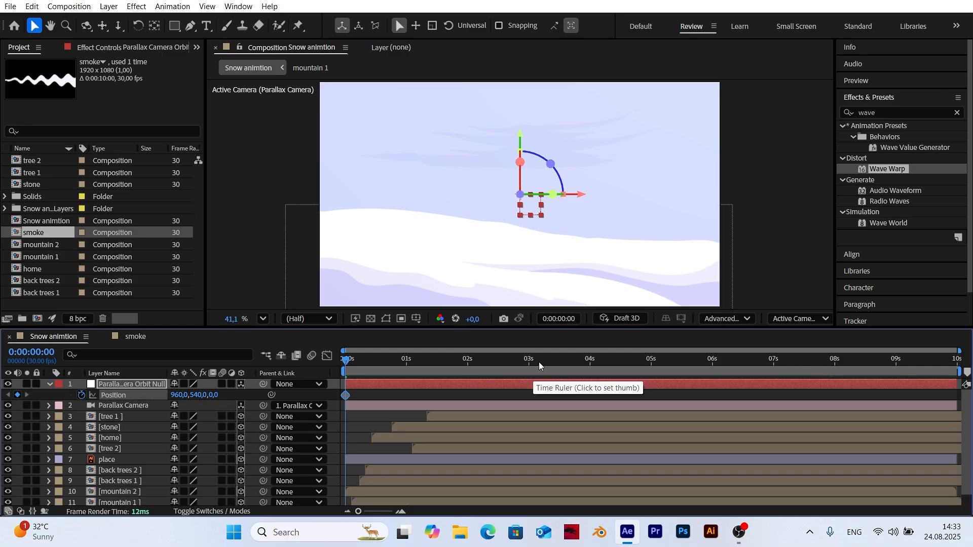
left_click_drag(540, 362, 777, 366)
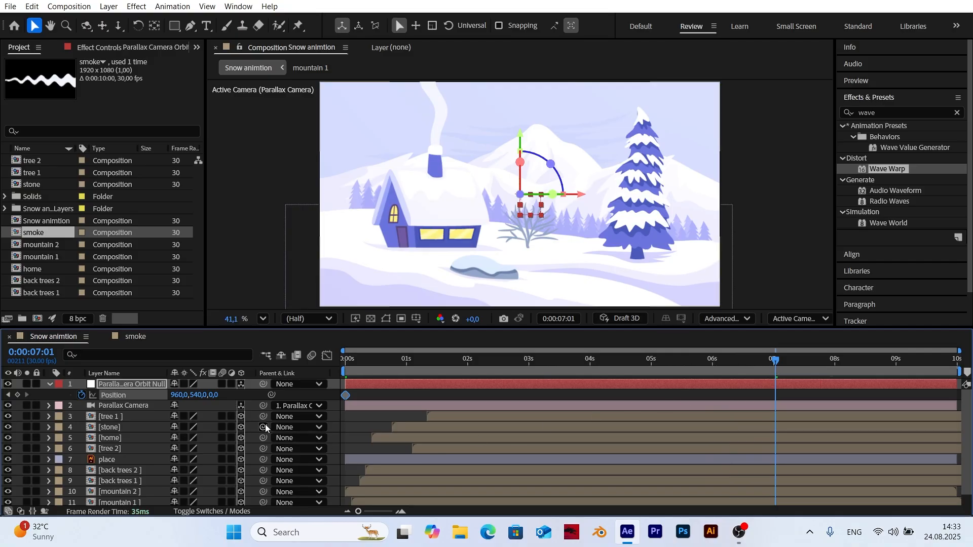
left_click_drag(213, 395, 711, 388)
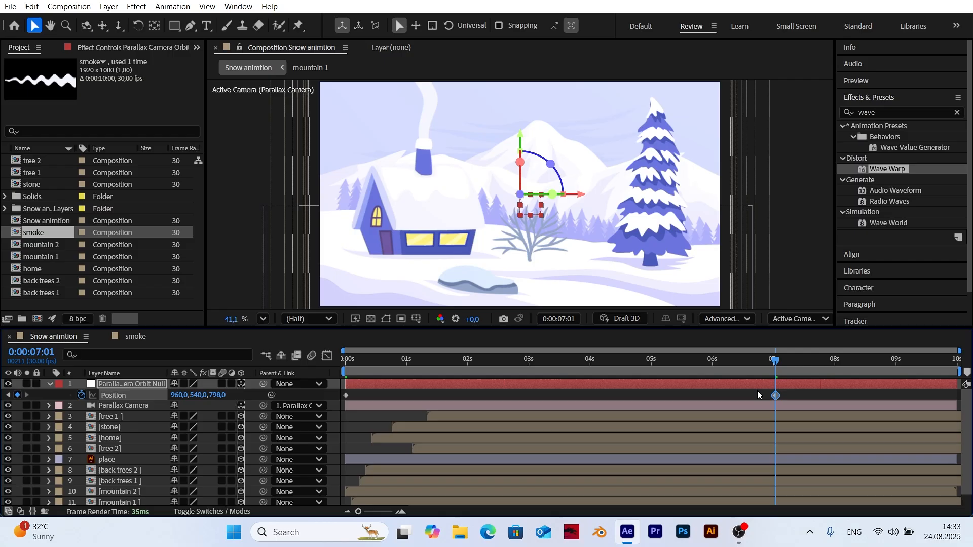
Apply Easy Ease In to the orbit null's last position keyframe and preview the camera move from the start
right_click(775, 396)
mouse_move(842, 387)
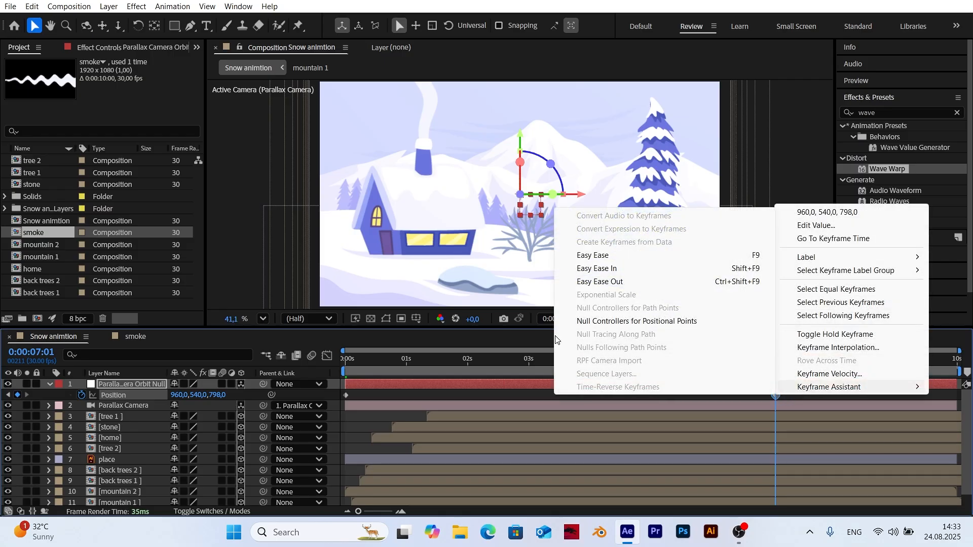
left_click(603, 269)
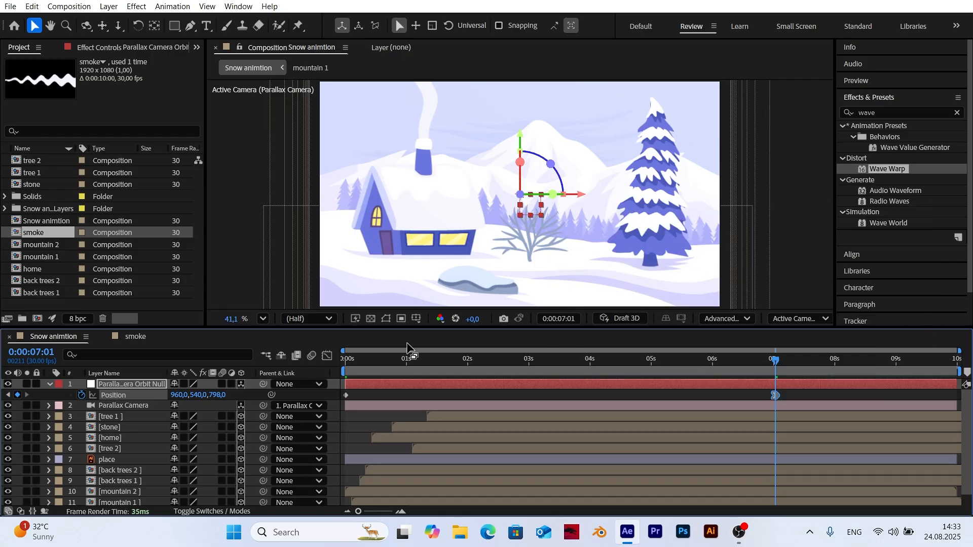
left_click(364, 364)
key("space")
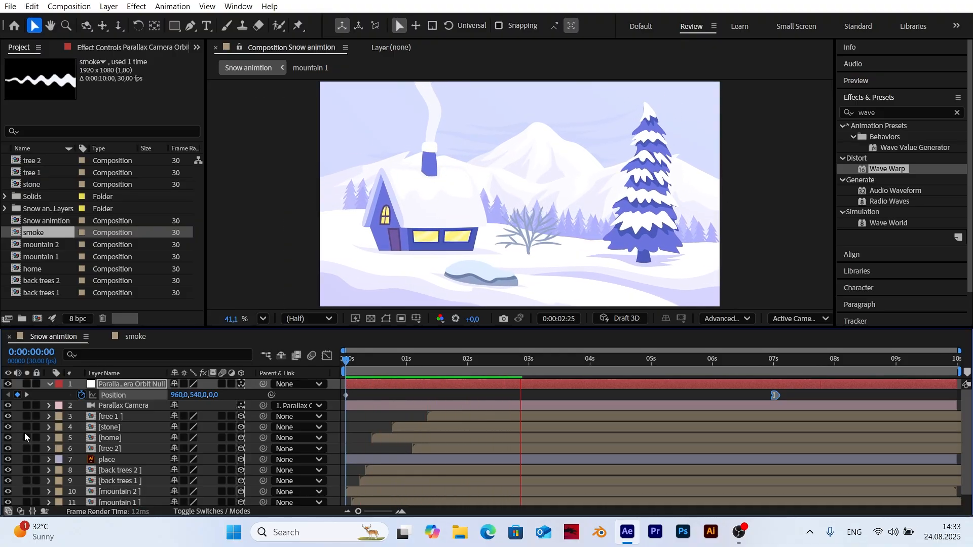
key("space")
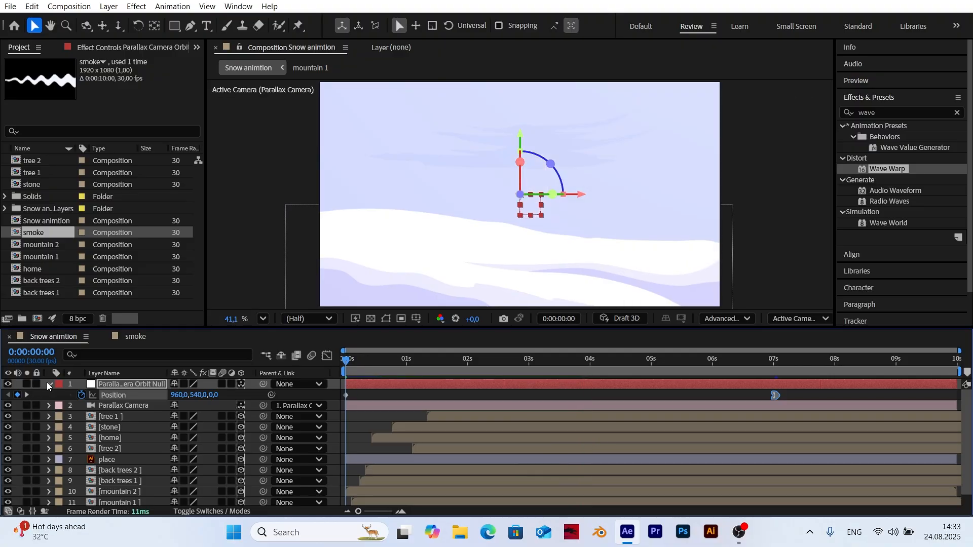
left_click(49, 384)
left_click(339, 418)
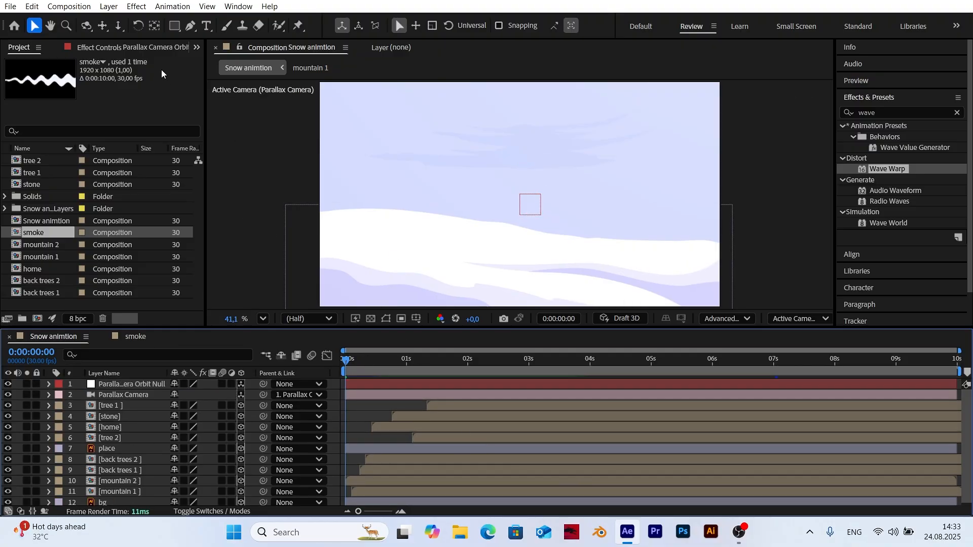
Add a new adjustment layer above the camera null and rename it "cc snowfall"
left_click(110, 5)
mouse_move(152, 20)
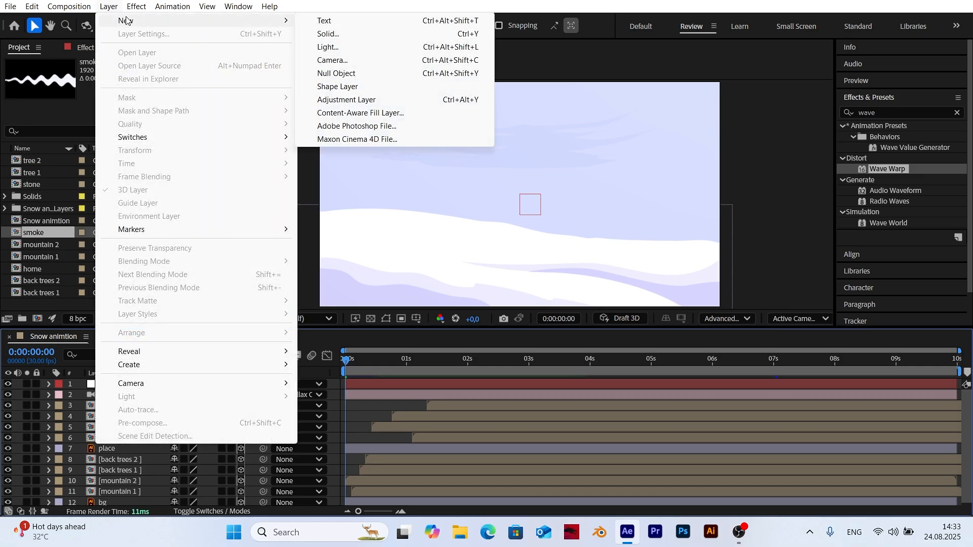
left_click(357, 100)
right_click(136, 388)
left_click(147, 354)
type("cc")
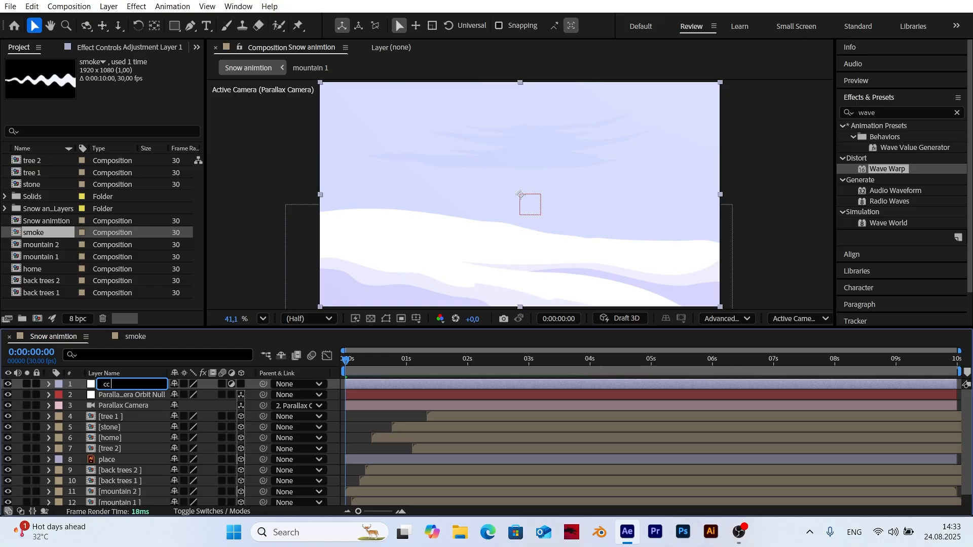
type(" snowfall")
key("Return")
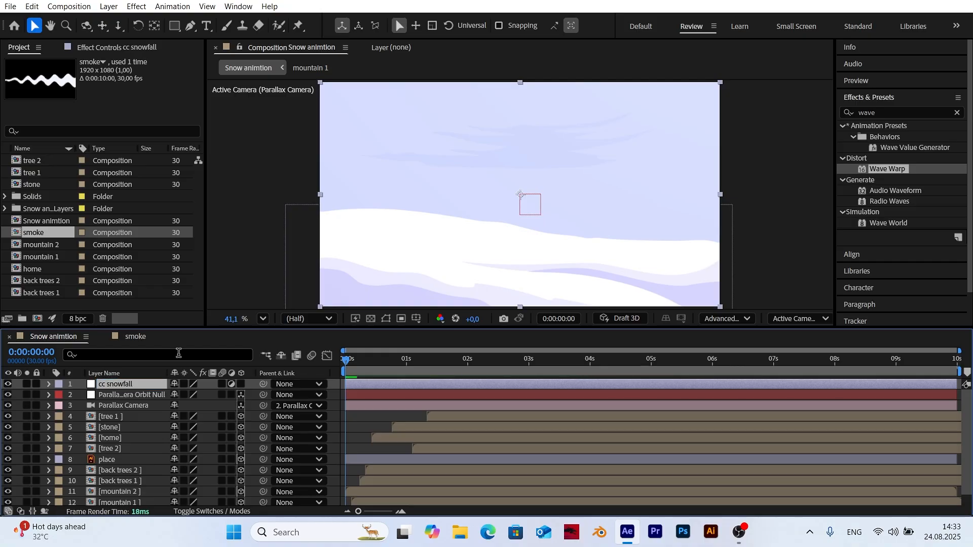
Find the CC Snowfall effect and apply it to the cc snowfall adjustment layer
left_click(888, 111)
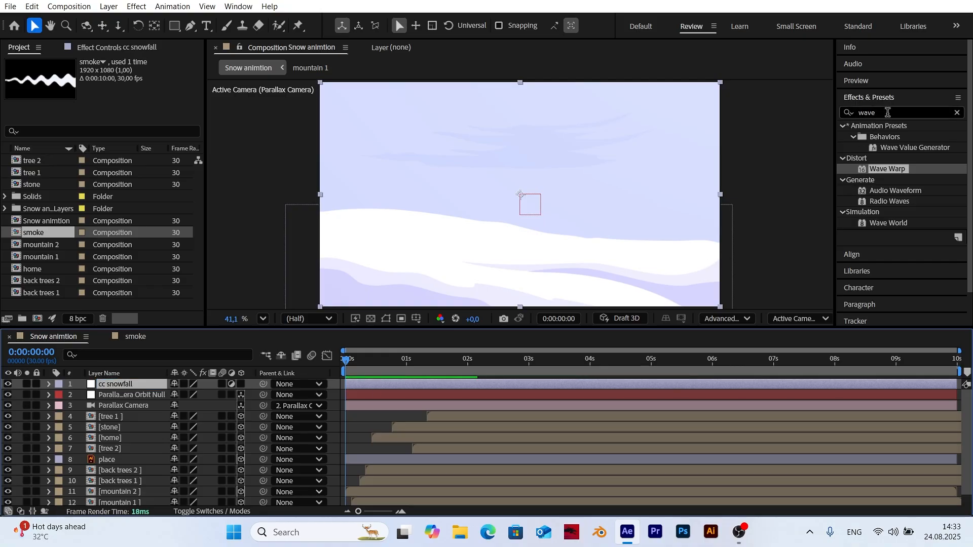
type("cc")
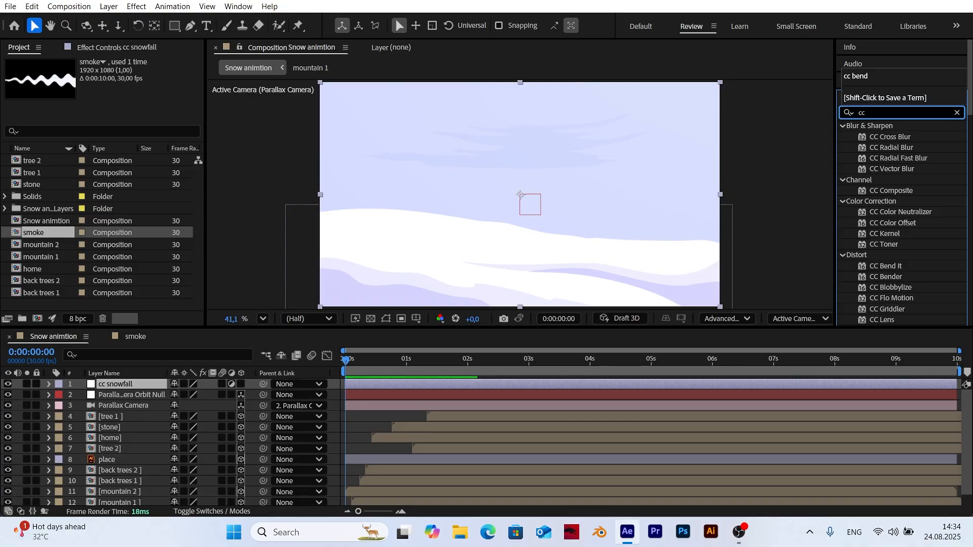
type(" sno")
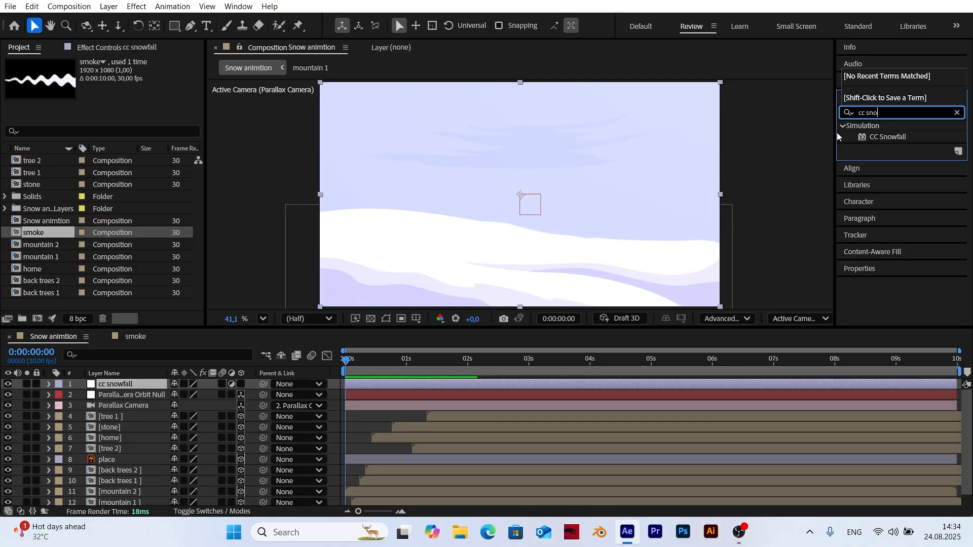
left_click_drag(894, 137, 114, 385)
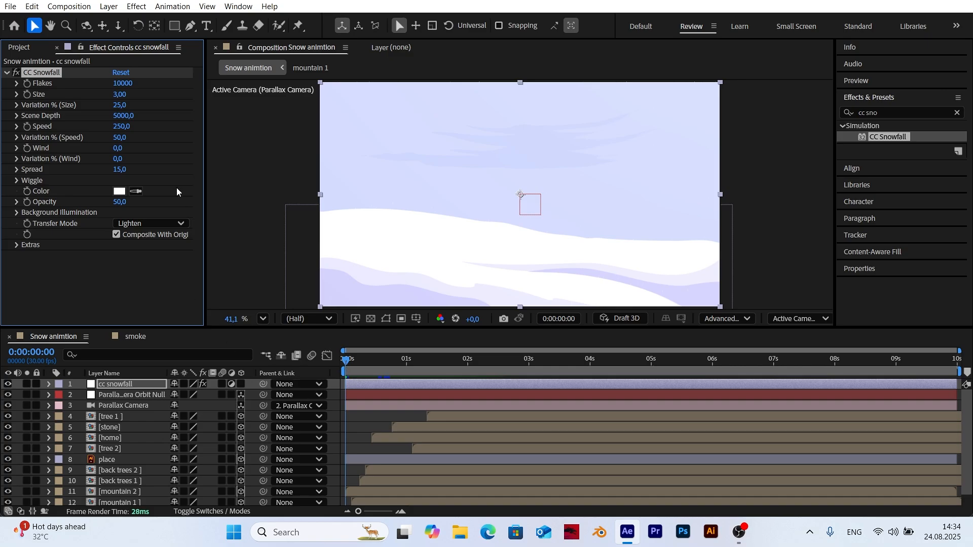
Set the snowfall to 15000 flakes, size 10, size variation 50% and opacity 100
left_click(123, 83)
type("15000")
key("Return")
left_click(120, 94)
type("10")
key("Return")
left_click(122, 202)
type("100")
key("Return")
Set the snowfall's background illumination influence to 10% and preview the finished scene
left_click(17, 213)
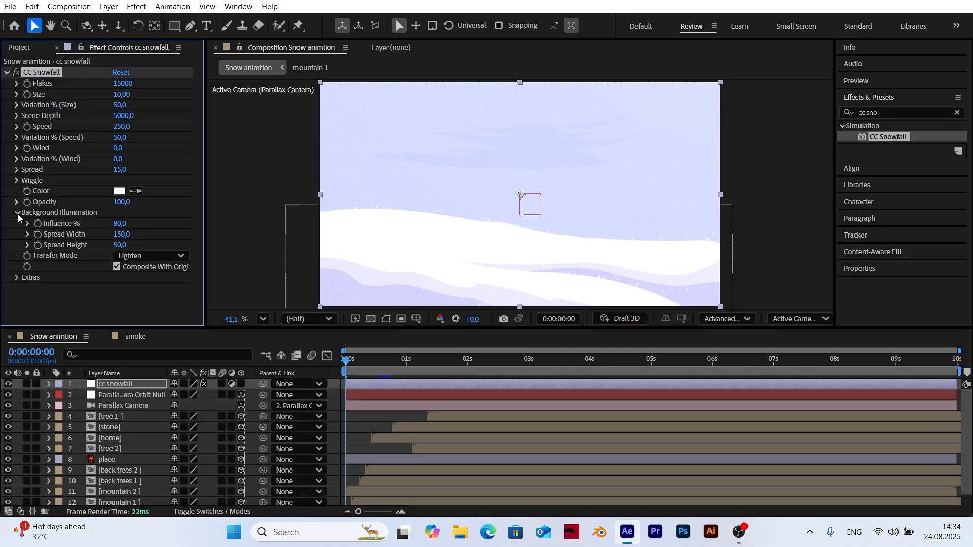
left_click(120, 224)
type("10")
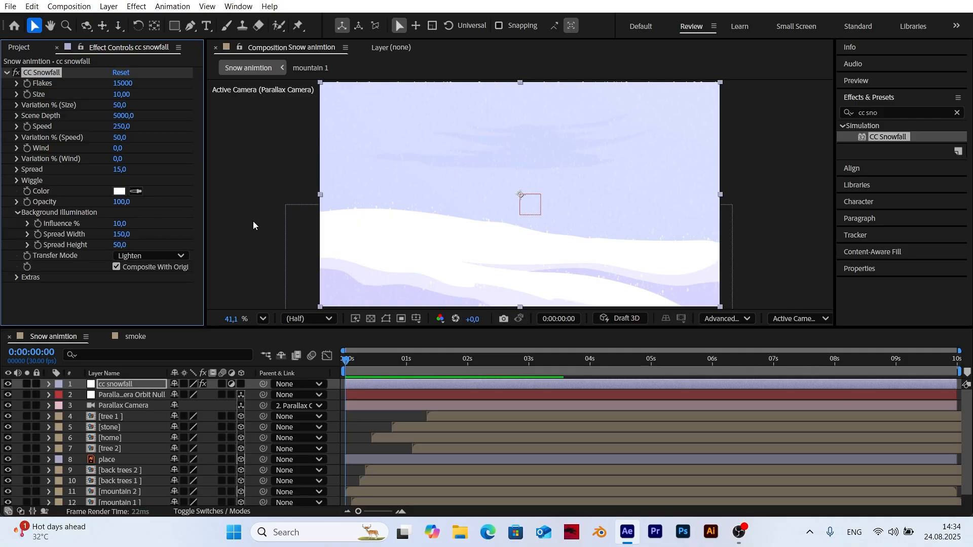
key("Return")
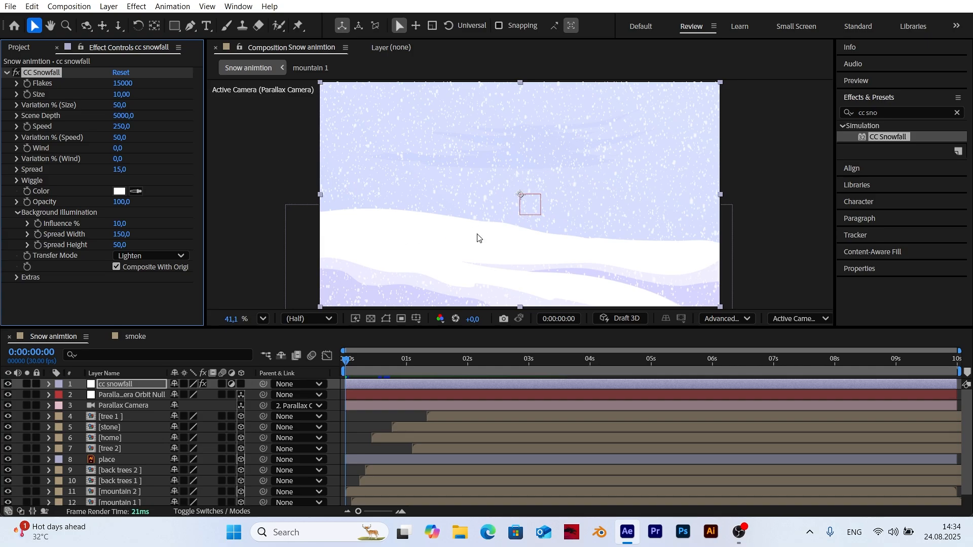
key("space")
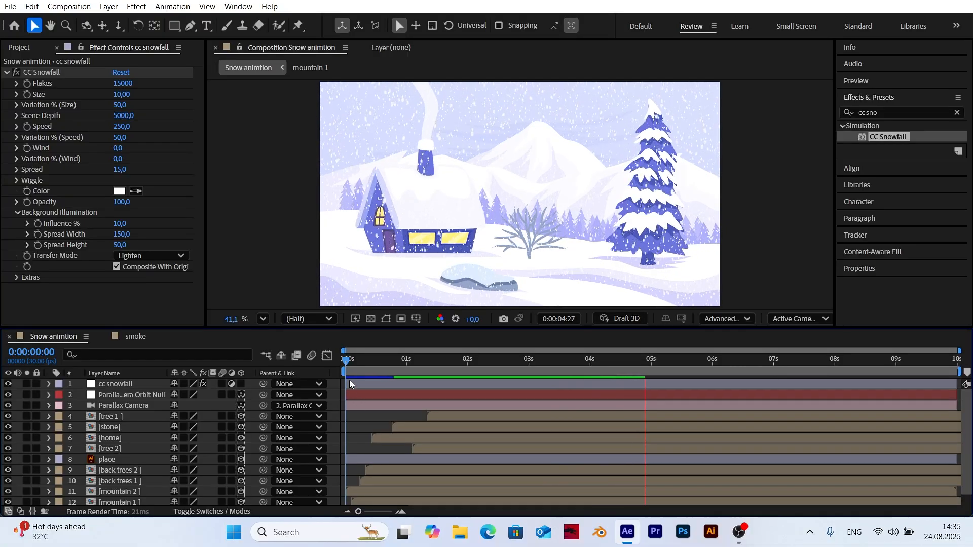
Shorten the Snow animtion work area to end at about 7 seconds and return to the first frame
left_click(348, 361)
left_click_drag(348, 361, 779, 389)
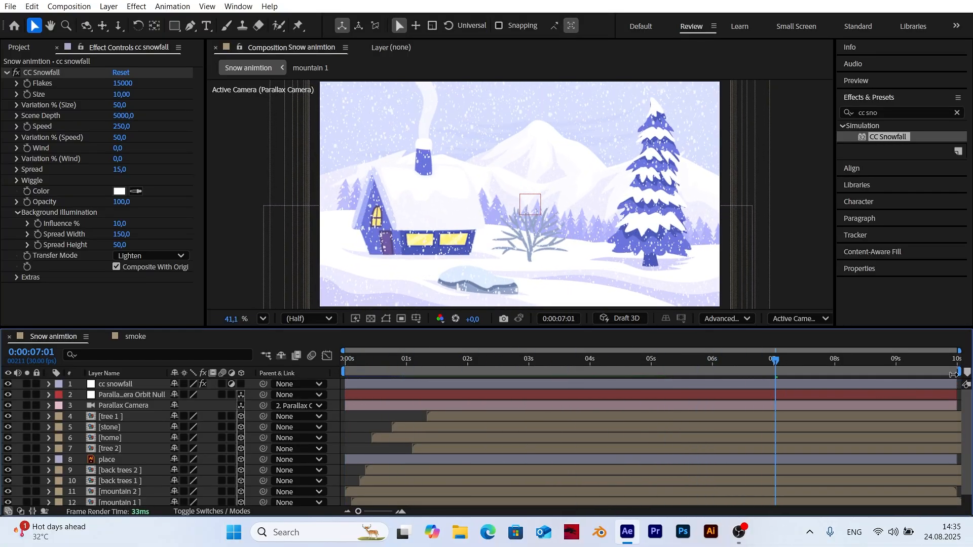
left_click_drag(953, 374, 316, 369)
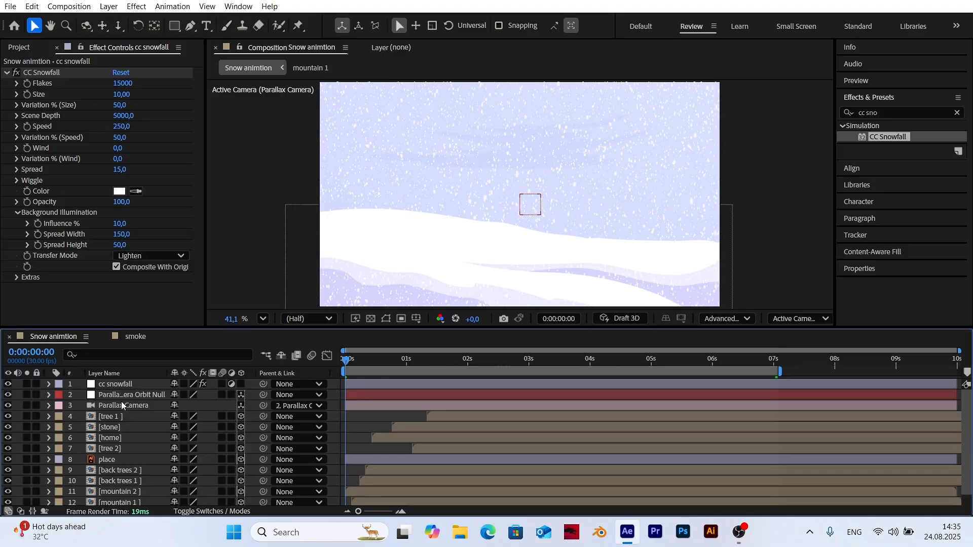
Enable motion blur on the scene layers from tree 1 down to mountain 1, then clear the layer selection
left_click(116, 421)
scroll(116, 421, "down", 1)
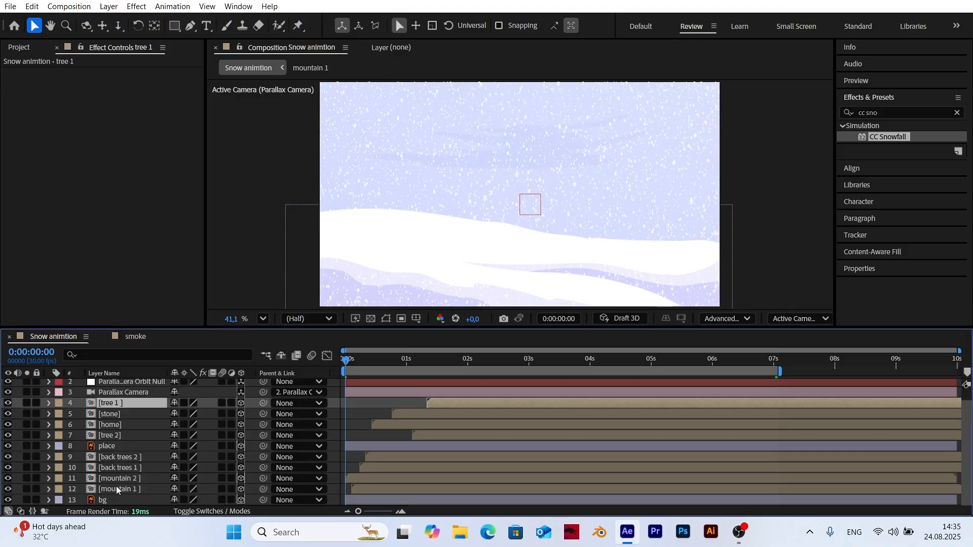
left_click(117, 499, "shift")
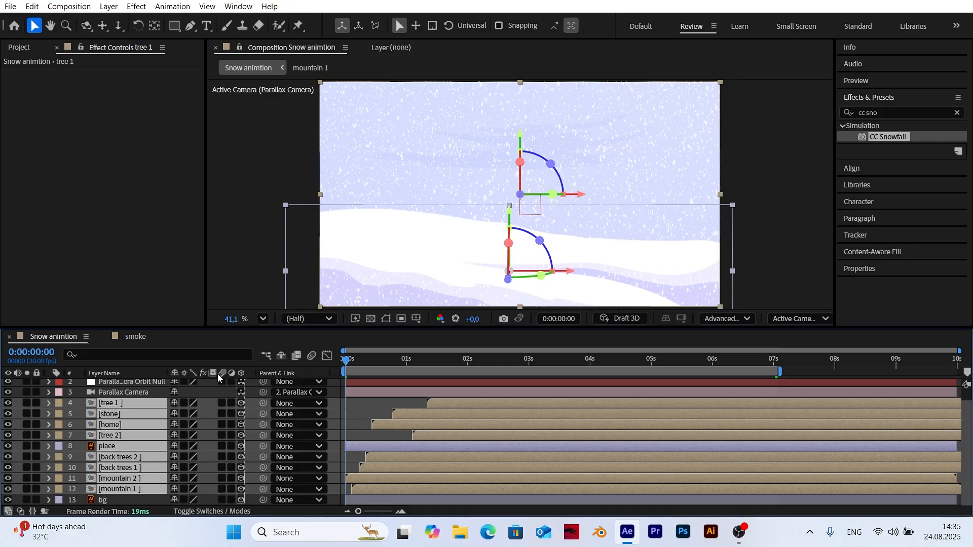
left_click(221, 404)
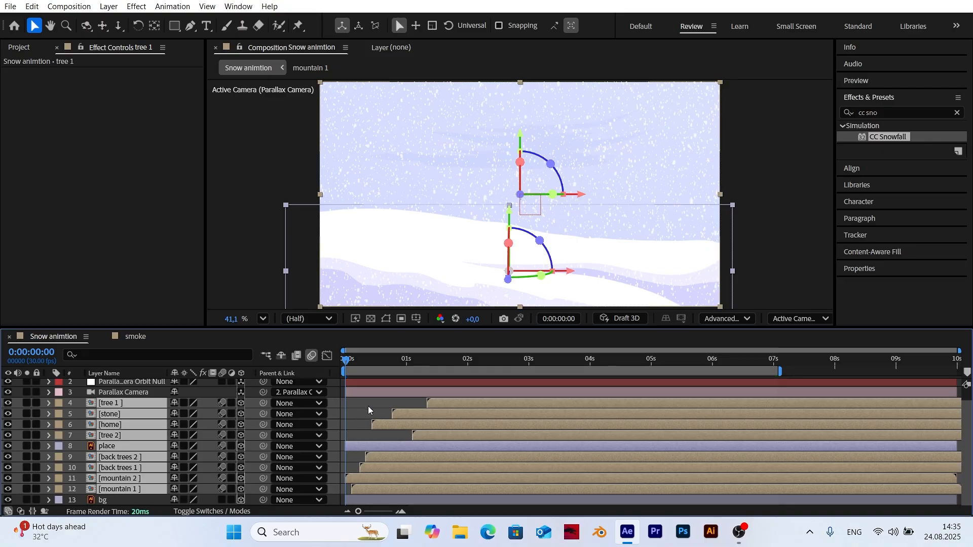
left_click(336, 412)
Show the project items with nothing selected and preview the finished snow animation from the start
left_click(20, 47)
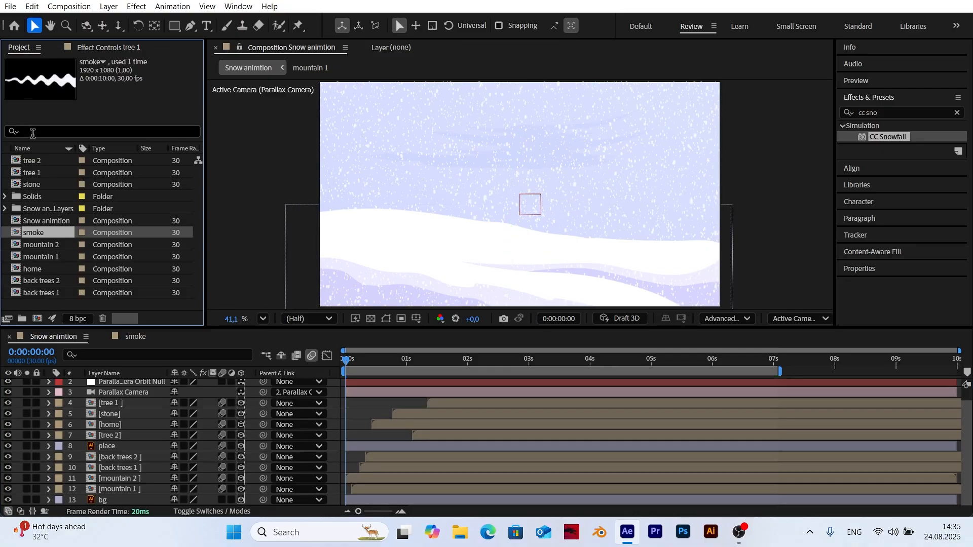
left_click(40, 309)
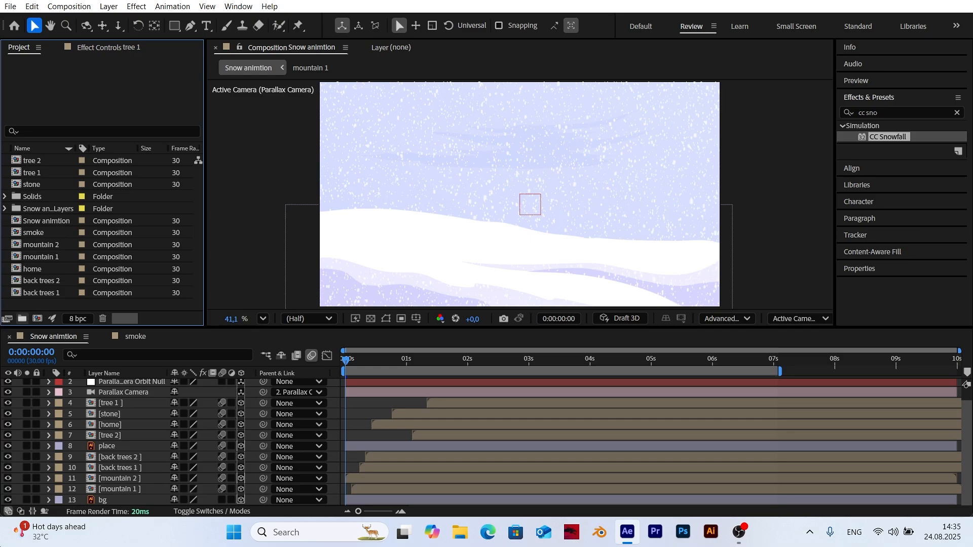
key("space")
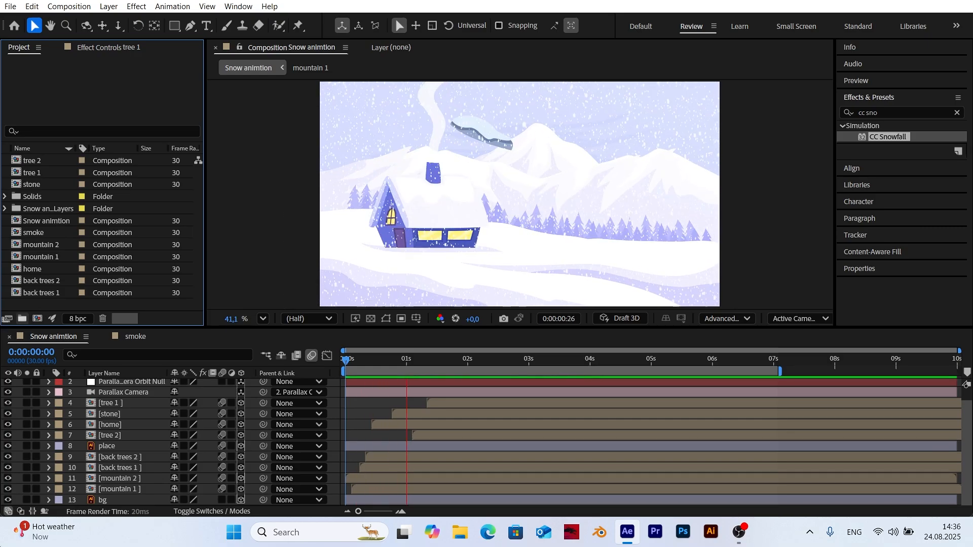